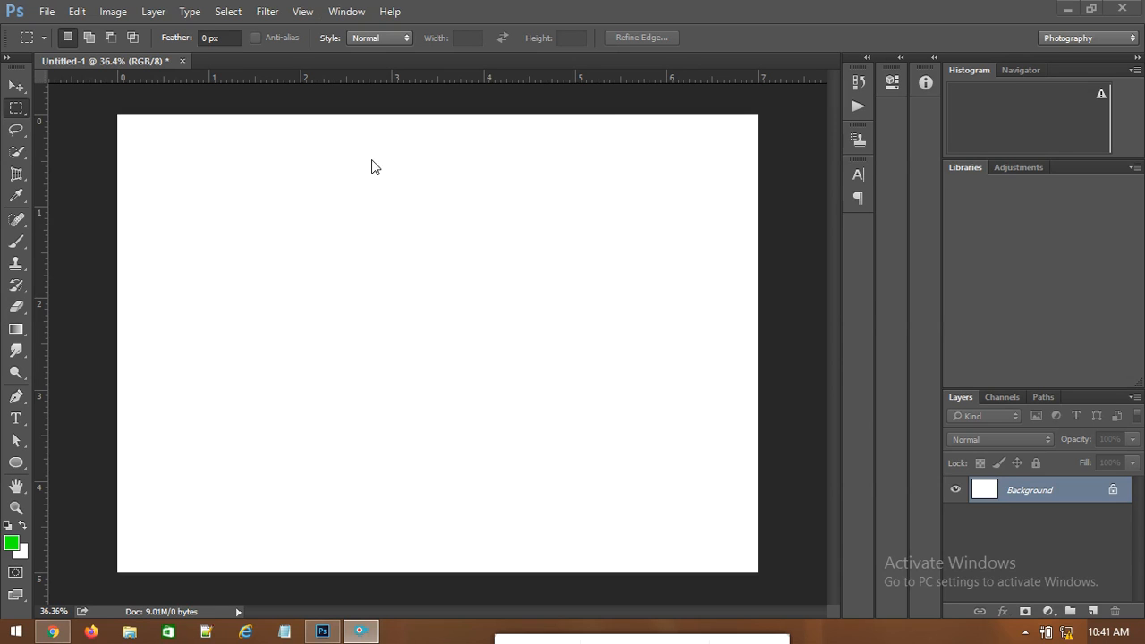
- Display the grid over the blank canvas
{"action": "left_click", "coordinate": [303, 12]}
{"action": "mouse_move", "coordinate": [332, 296]}
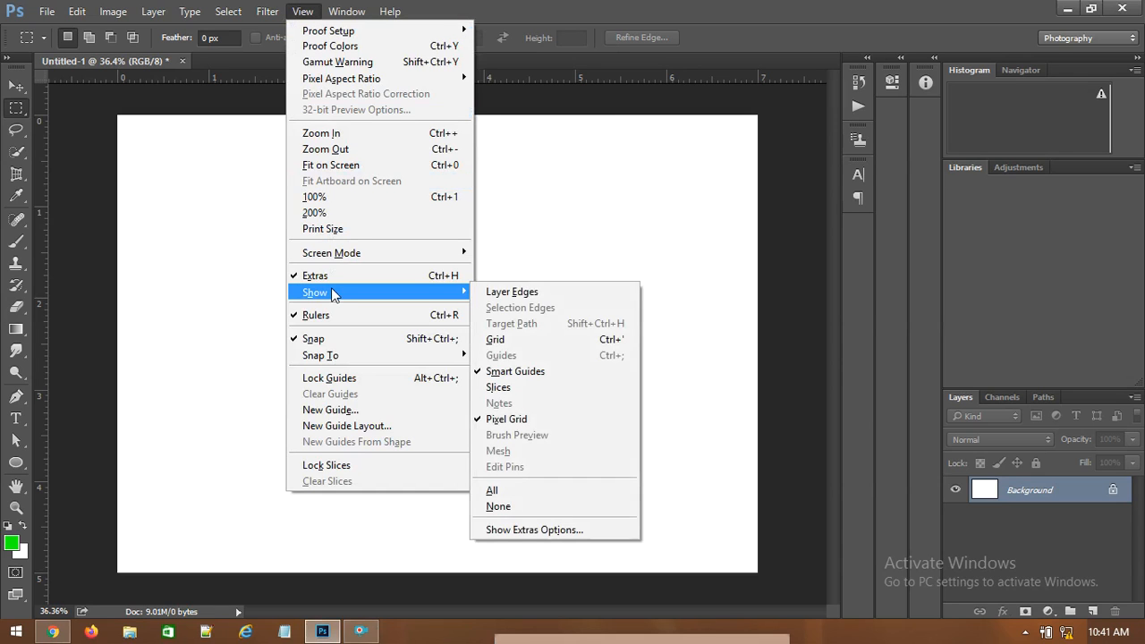
{"action": "left_click", "coordinate": [530, 345]}
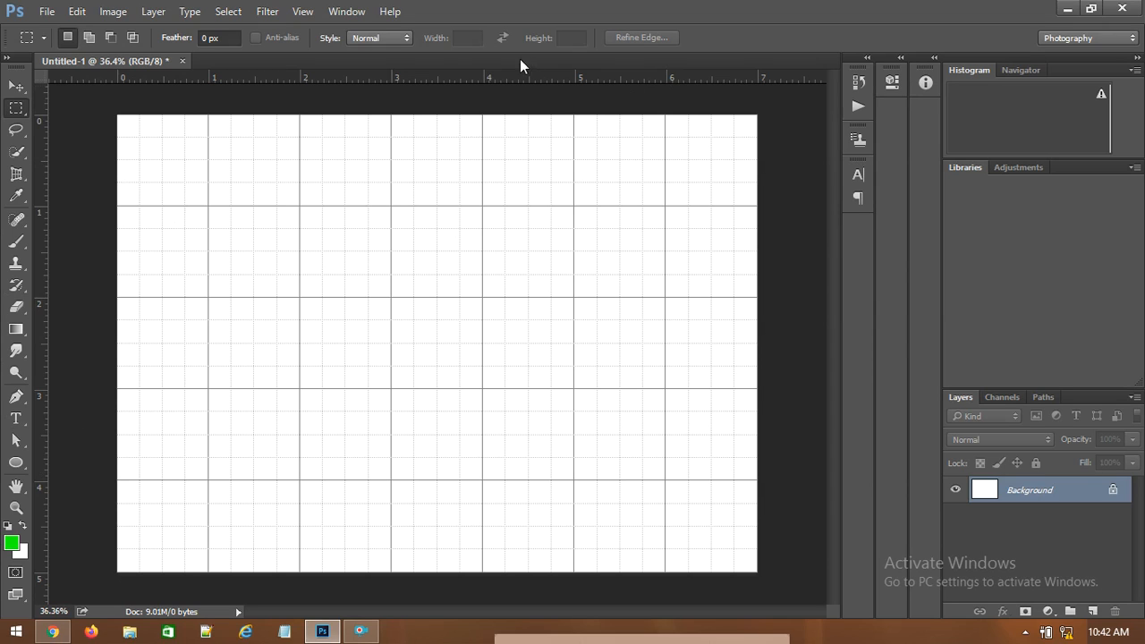
- Draw a black heart custom shape about 600 by 600 px, spanning two by two major grid squares from the 3 in, 1 in intersection
{"action": "left_click", "coordinate": [16, 462]}
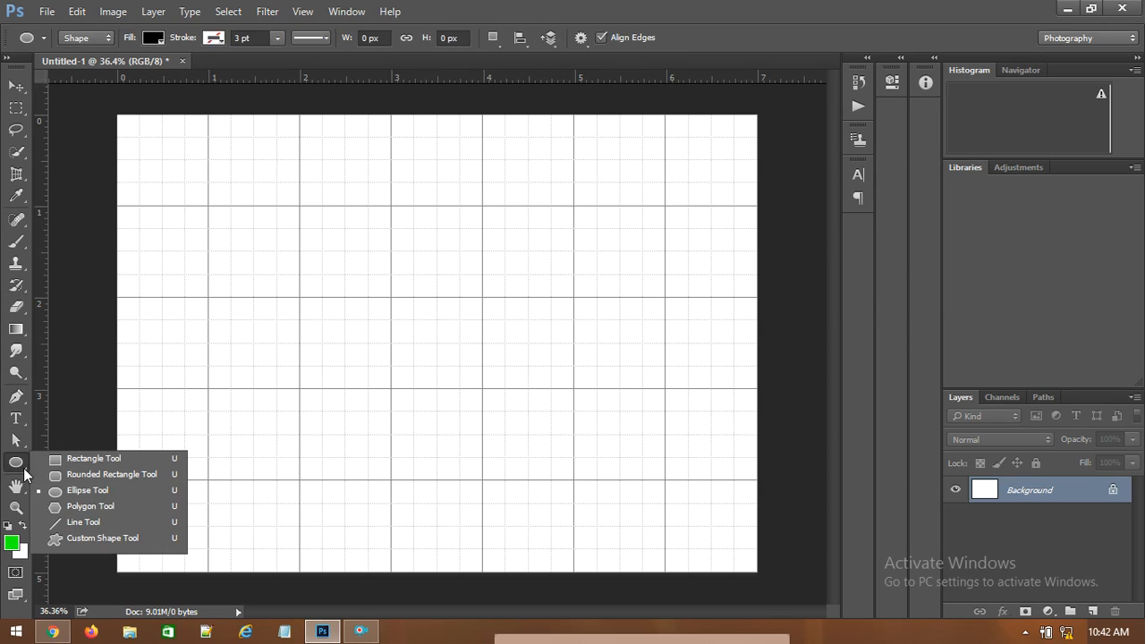
{"action": "left_click", "coordinate": [82, 539]}
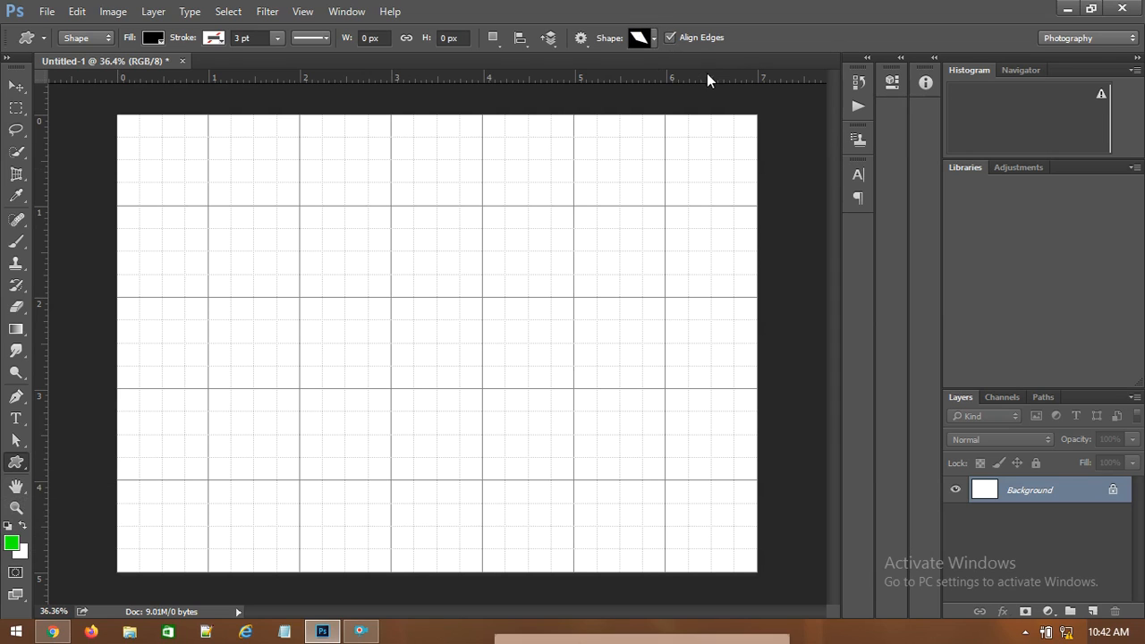
{"action": "left_click", "coordinate": [654, 42]}
{"action": "scroll", "coordinate": [666, 112], "scroll_direction": "down", "scroll_amount": 5}
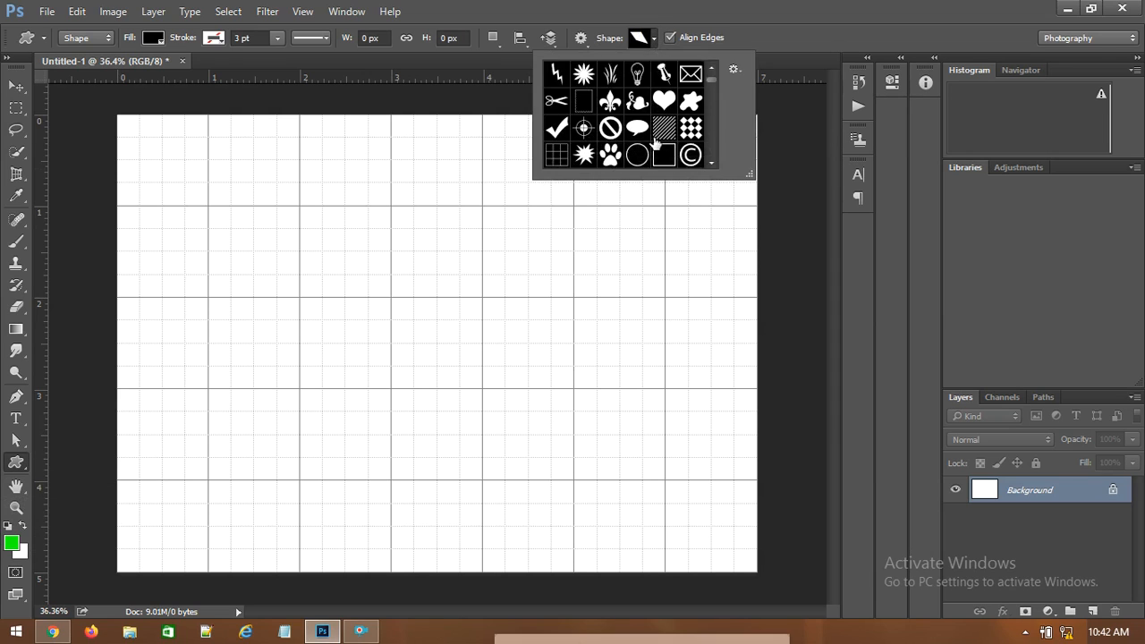
{"action": "left_click", "coordinate": [664, 102]}
{"action": "left_click_drag", "start_coordinate": [391, 206], "coordinate": [558, 372]}
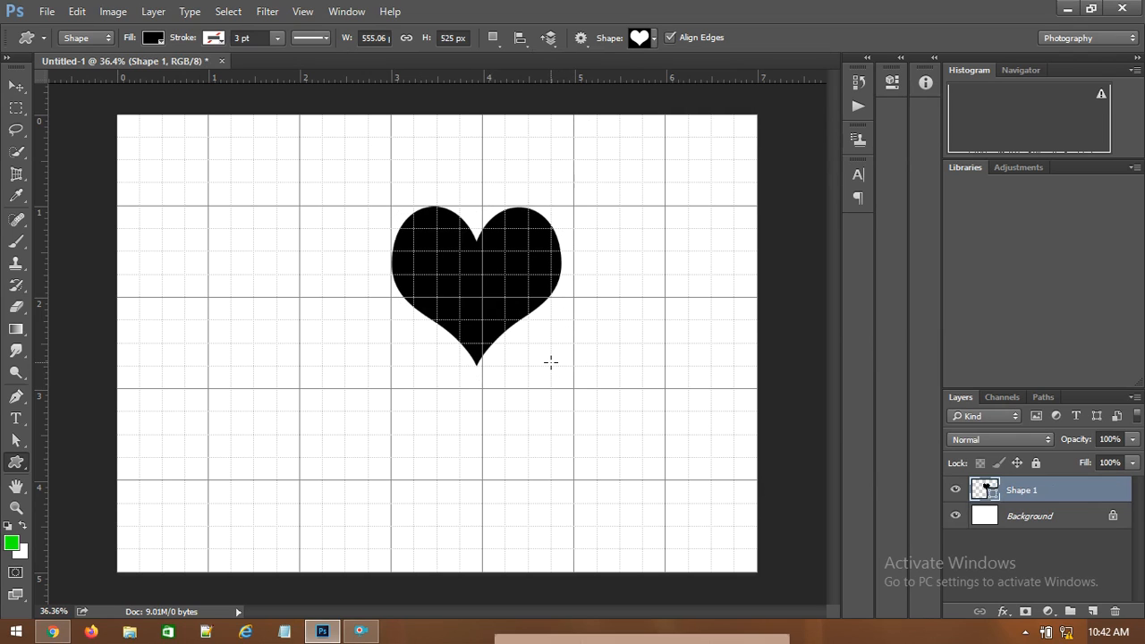
{"action": "key", "text": "ctrl+z"}
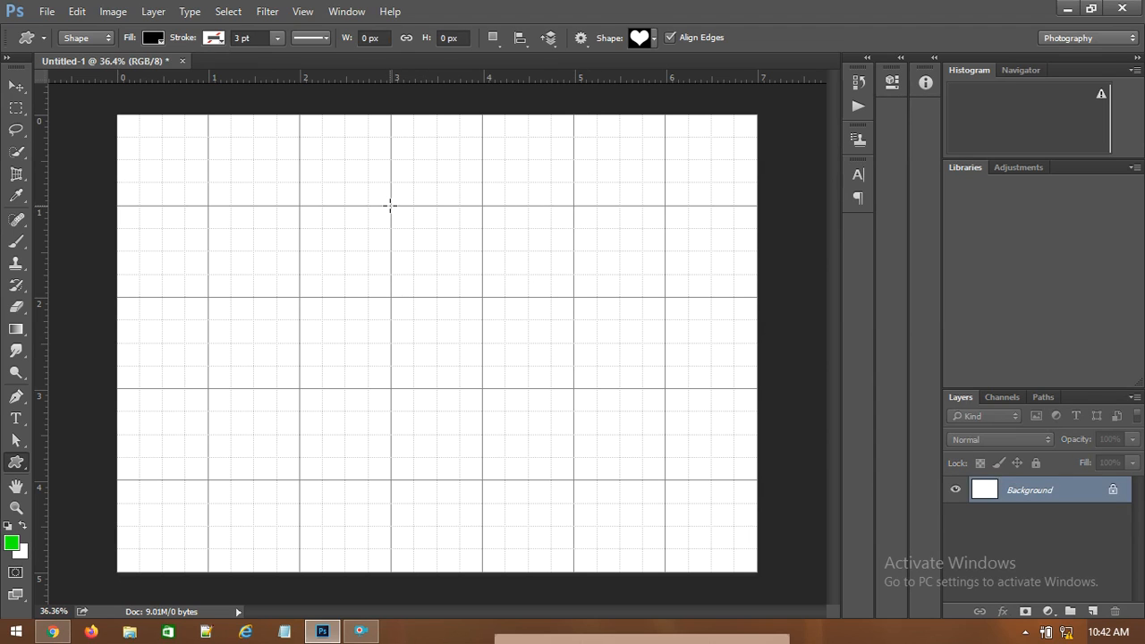
{"action": "scroll", "coordinate": [433, 287], "scroll_direction": "up", "scroll_amount": 2}
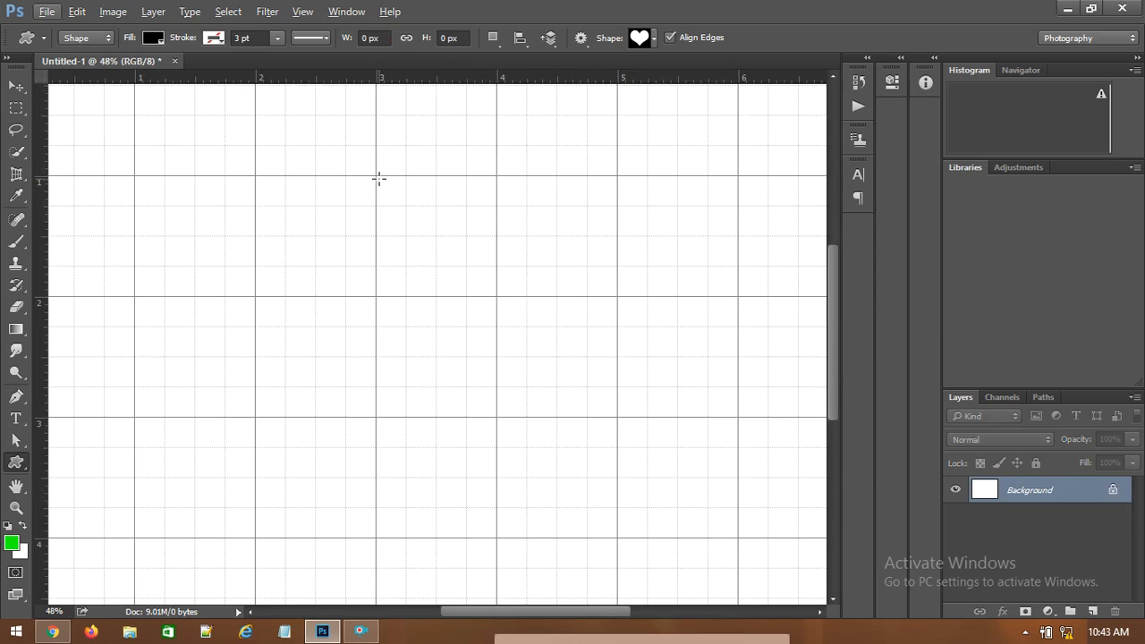
{"action": "left_click_drag", "start_coordinate": [375, 175], "coordinate": [617, 416]}
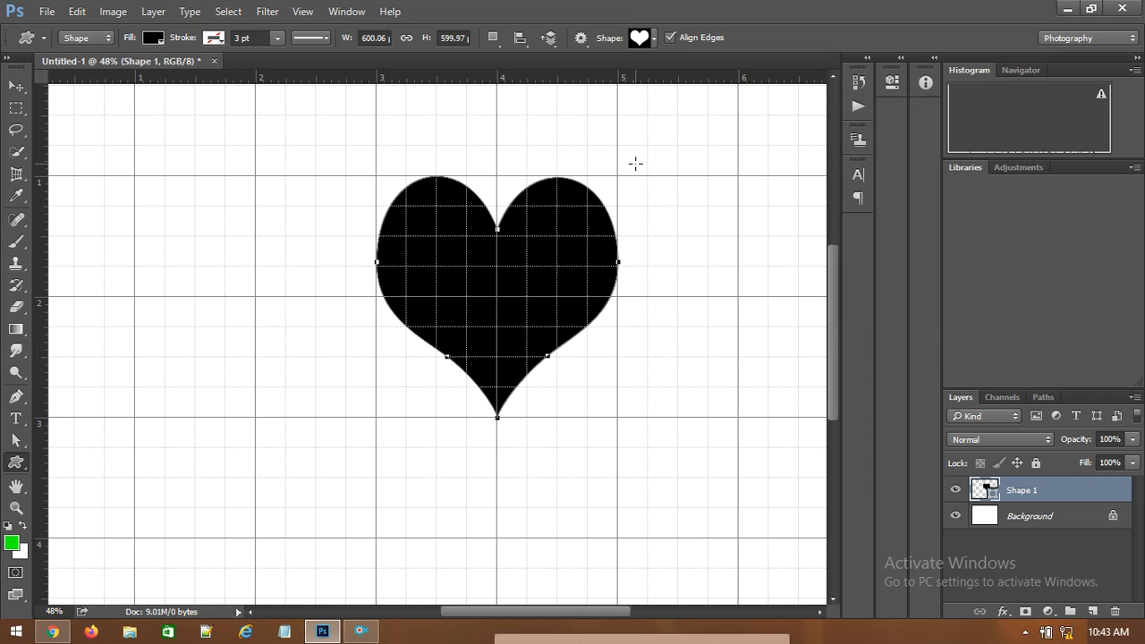
- Add a Gradient Overlay effect to the heart's shape layer
{"action": "left_click", "coordinate": [15, 87]}
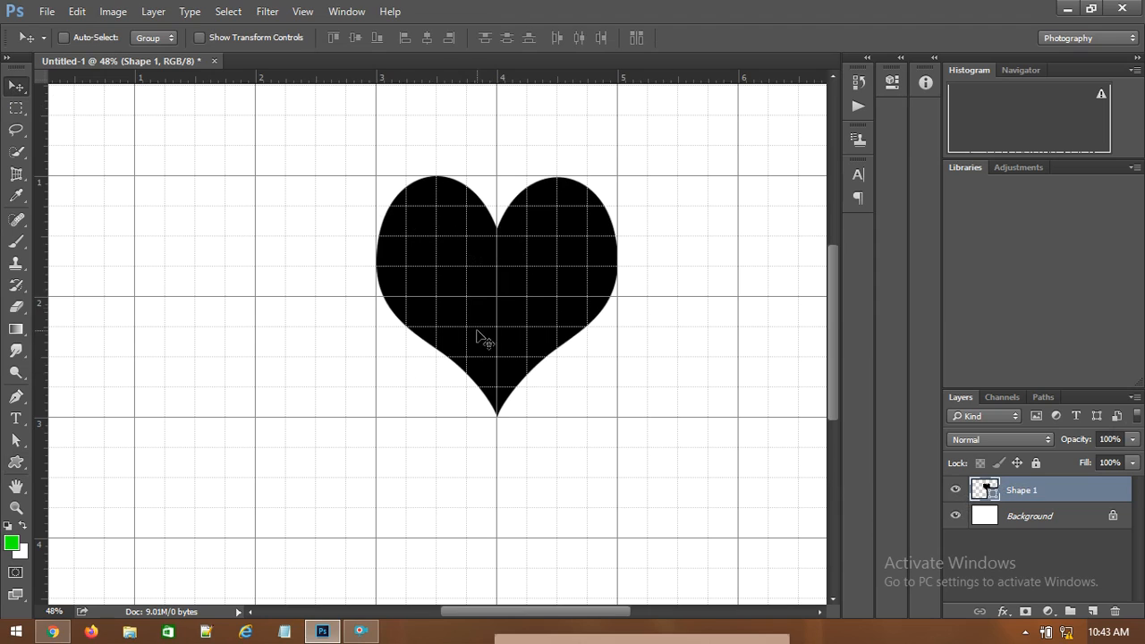
{"action": "right_click", "coordinate": [1035, 493]}
{"action": "left_click", "coordinate": [894, 124]}
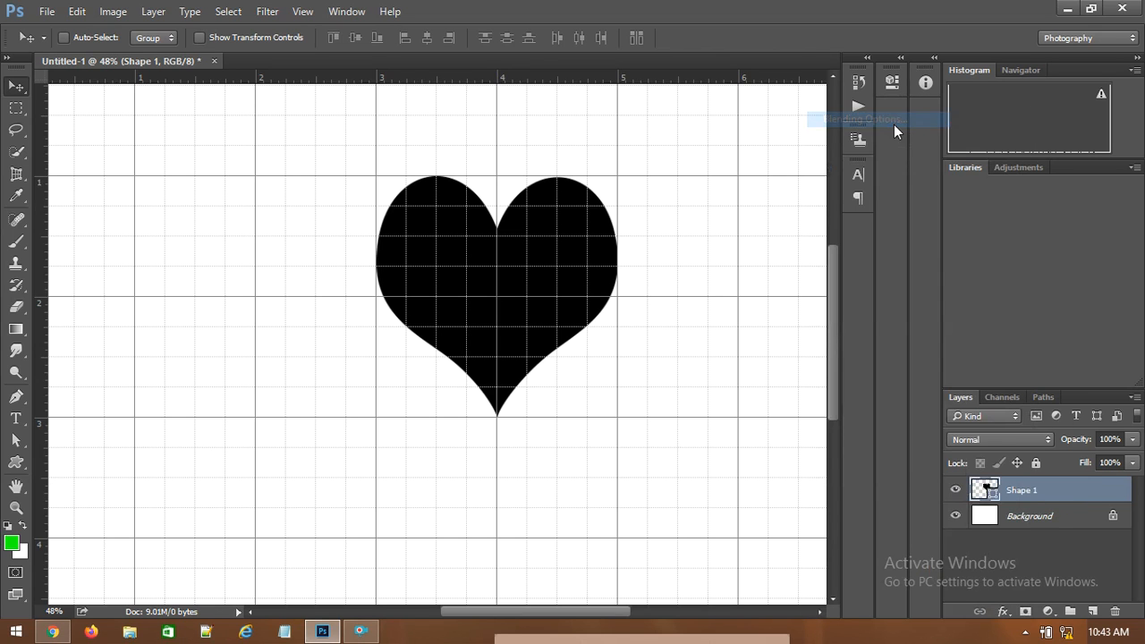
{"action": "left_click_drag", "start_coordinate": [637, 71], "coordinate": [1041, 138]}
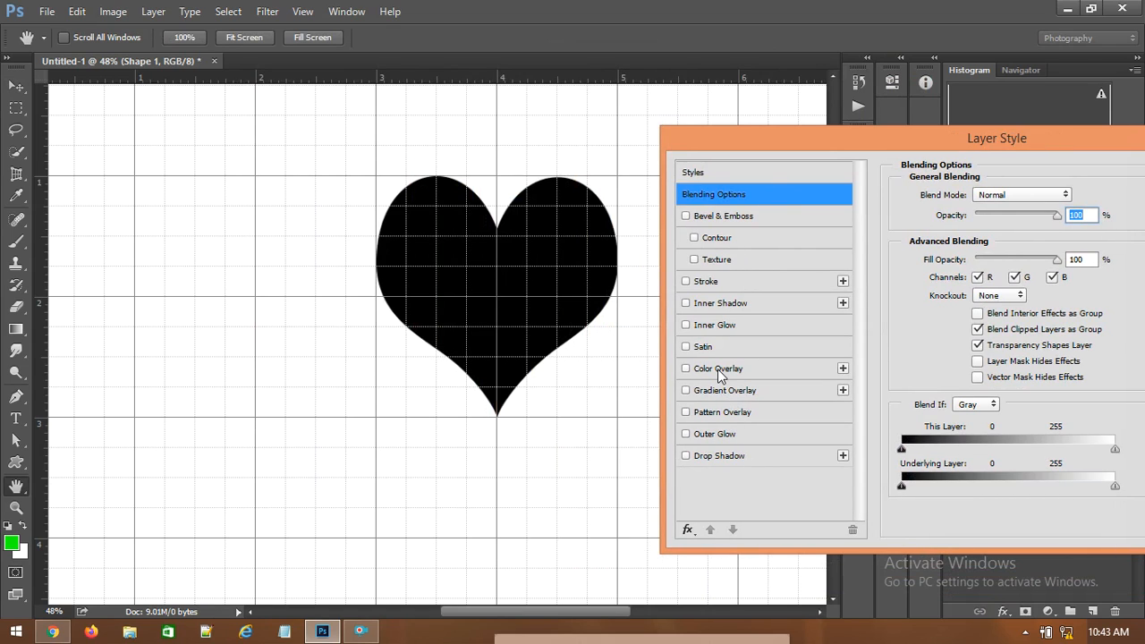
{"action": "left_click", "coordinate": [717, 393]}
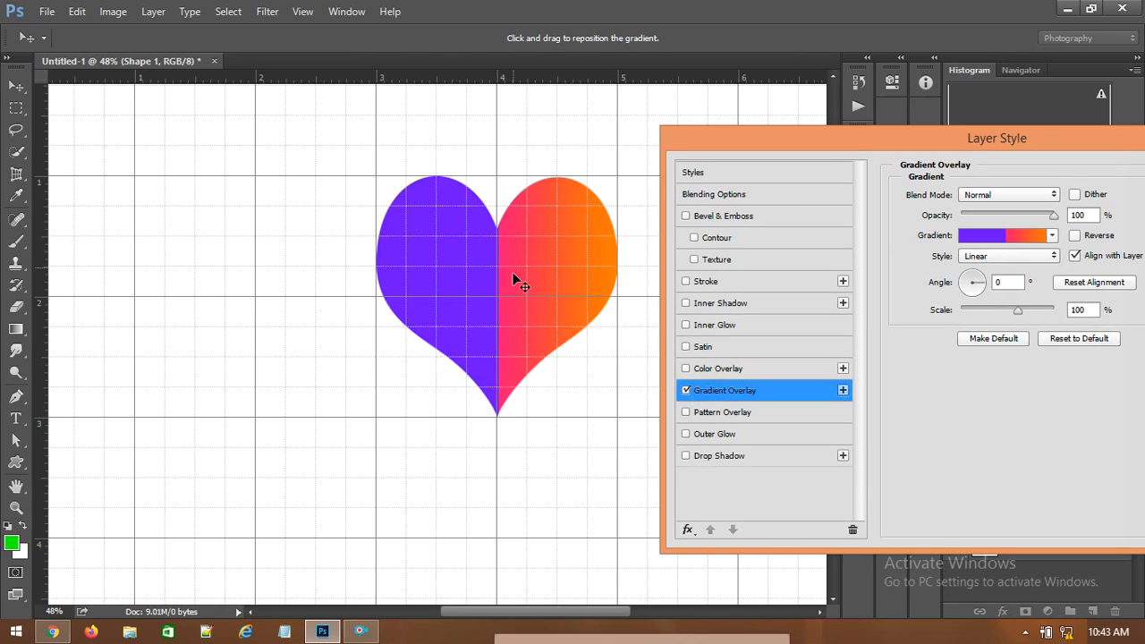
- Set the heart's overlay gradient to the Blue, Red, Yellow preset
{"action": "left_click", "coordinate": [1051, 235]}
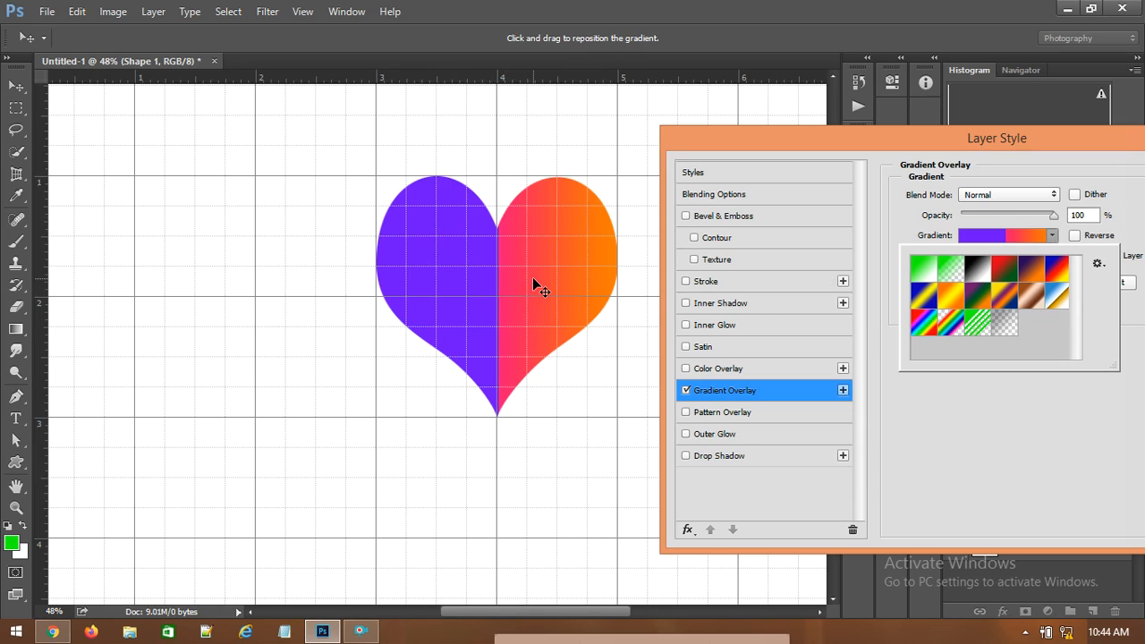
{"action": "left_click", "coordinate": [951, 272]}
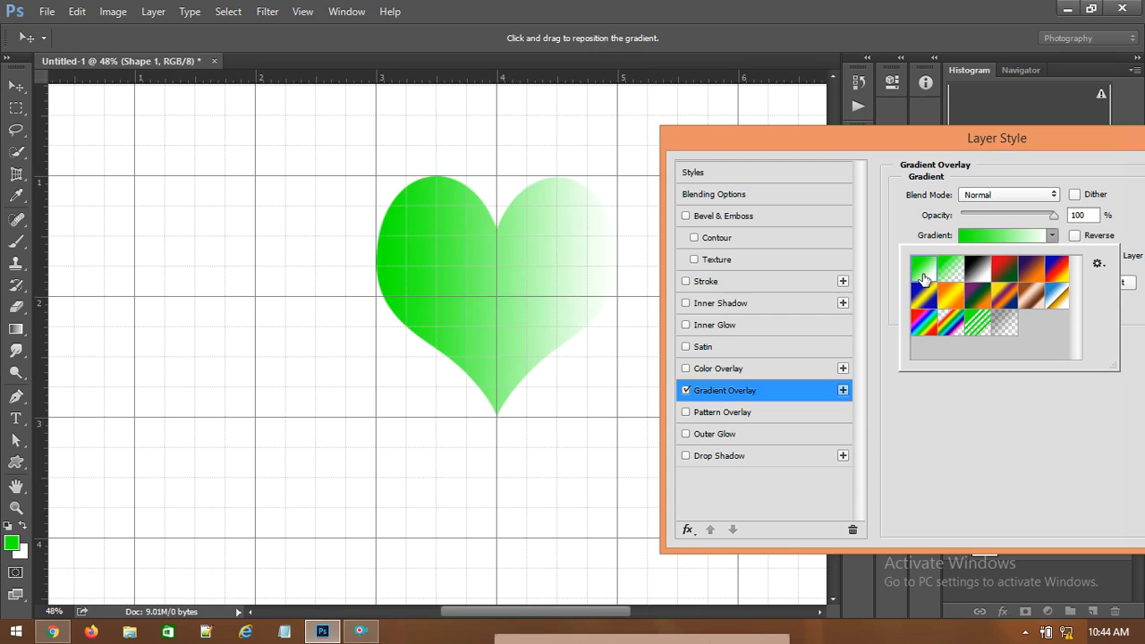
{"action": "left_click", "coordinate": [1033, 271]}
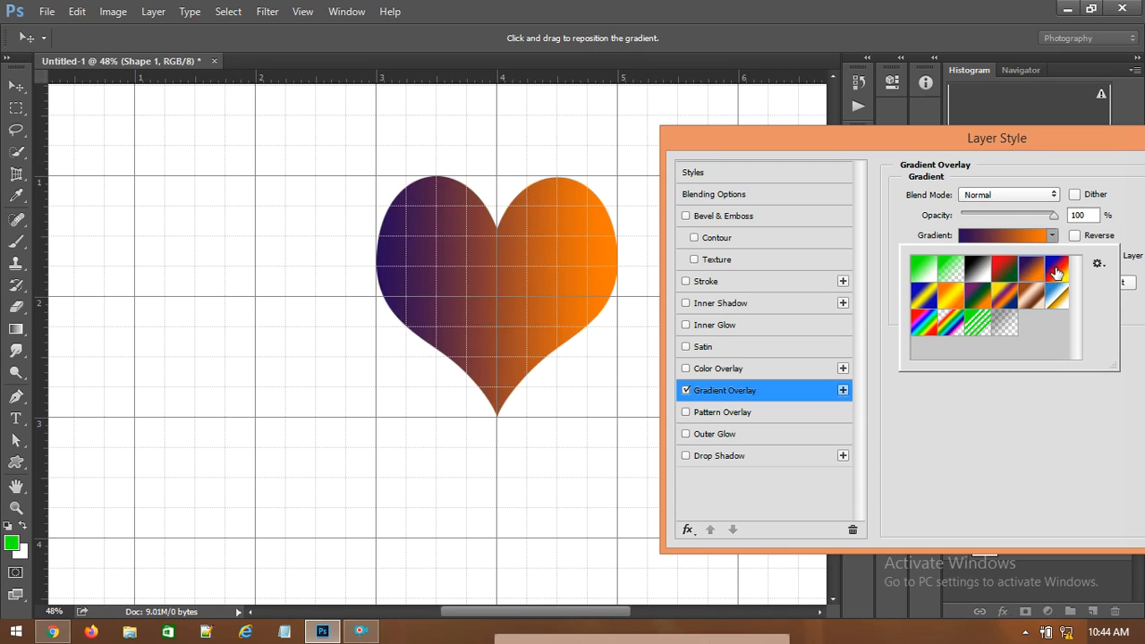
{"action": "left_click", "coordinate": [1057, 270]}
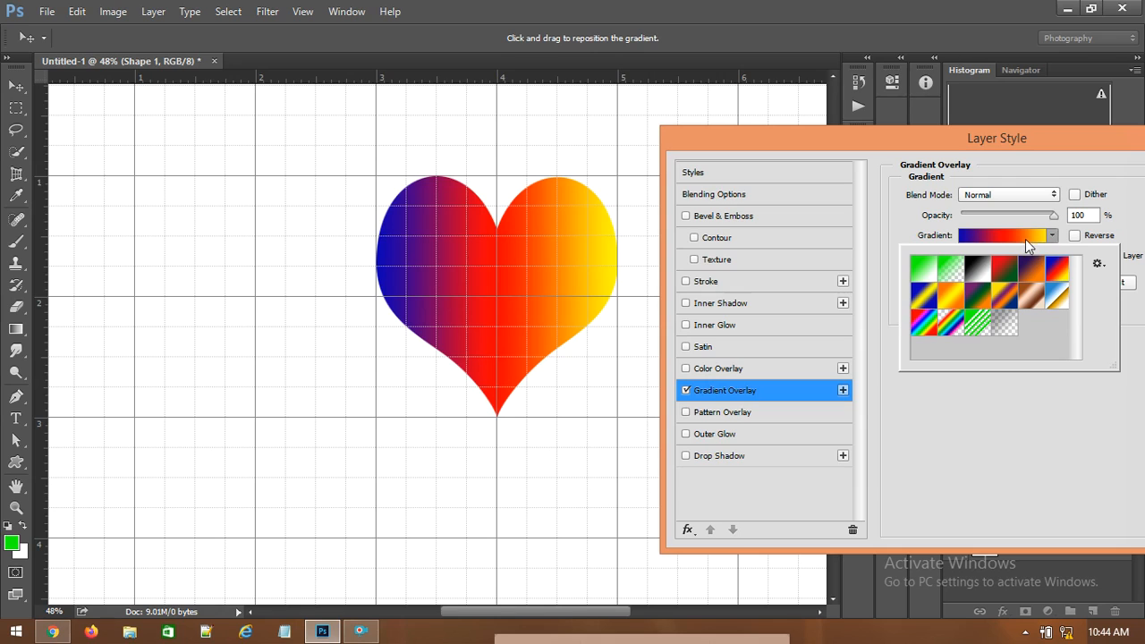
- Edit the overlay gradient and duplicate its middle red colour stop, placing the copy at 53%
{"action": "left_click", "coordinate": [997, 236]}
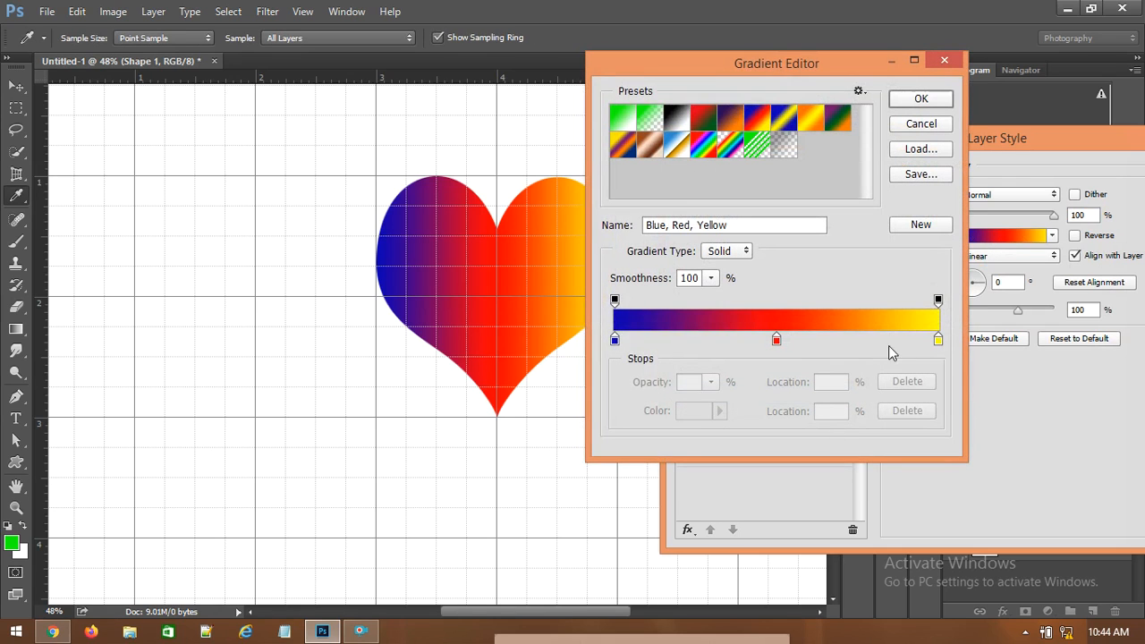
{"action": "left_click", "coordinate": [775, 341]}
{"action": "left_click_drag", "start_coordinate": [775, 341], "coordinate": [786, 340]}
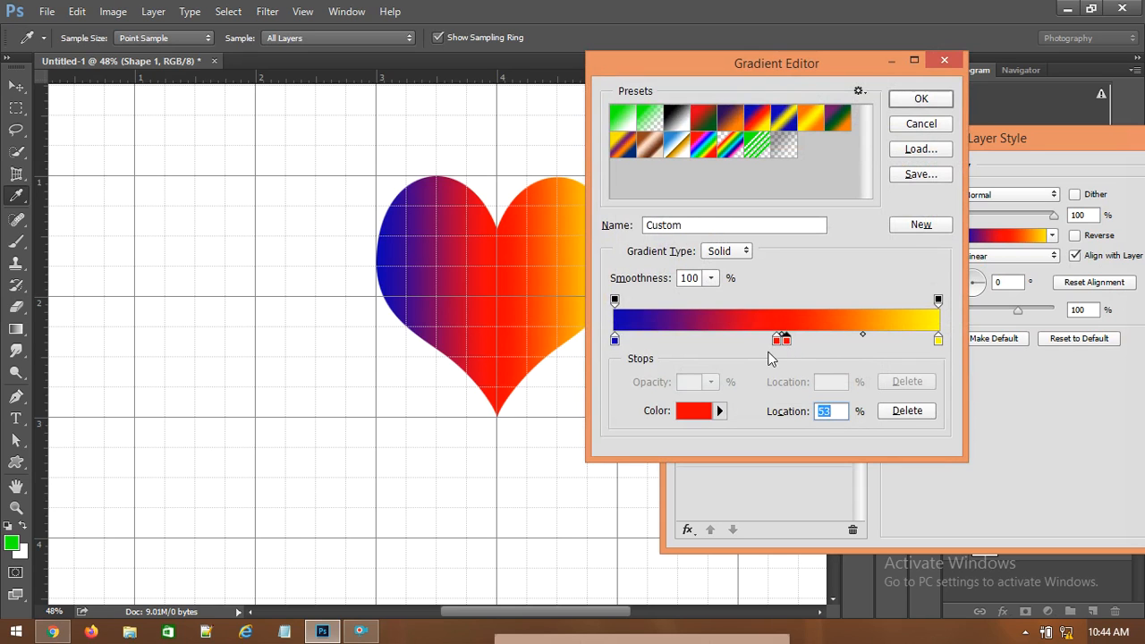
- Change the colour of the gradient's starting blue stop to 0e00ff
{"action": "left_click", "coordinate": [615, 340]}
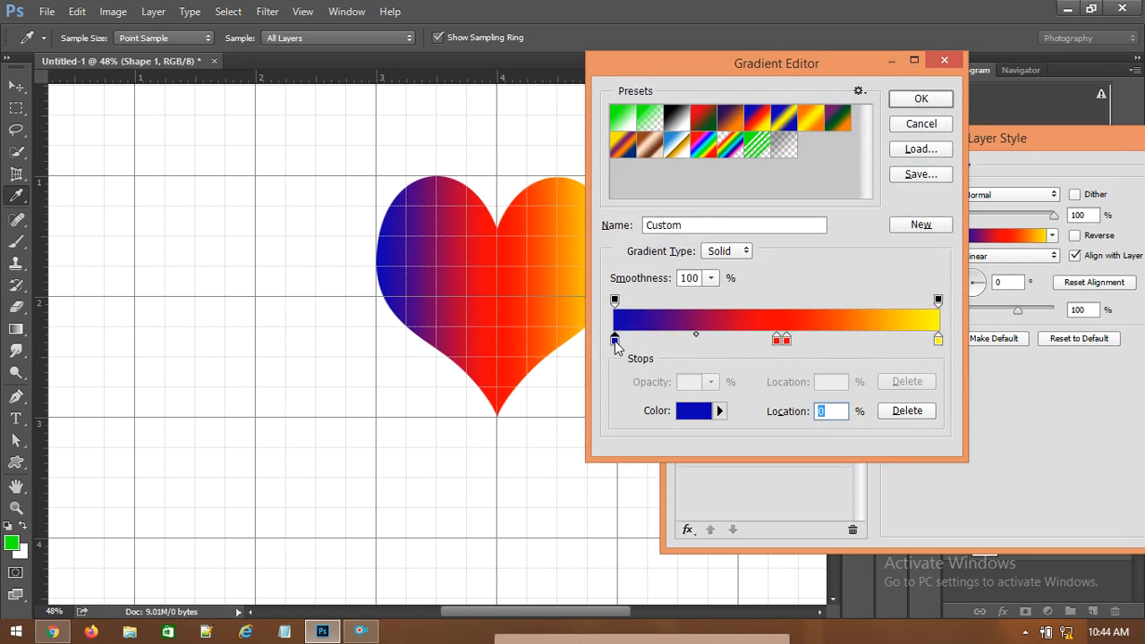
{"action": "double_click", "coordinate": [615, 340]}
{"action": "left_click_drag", "start_coordinate": [539, 227], "coordinate": [569, 142]}
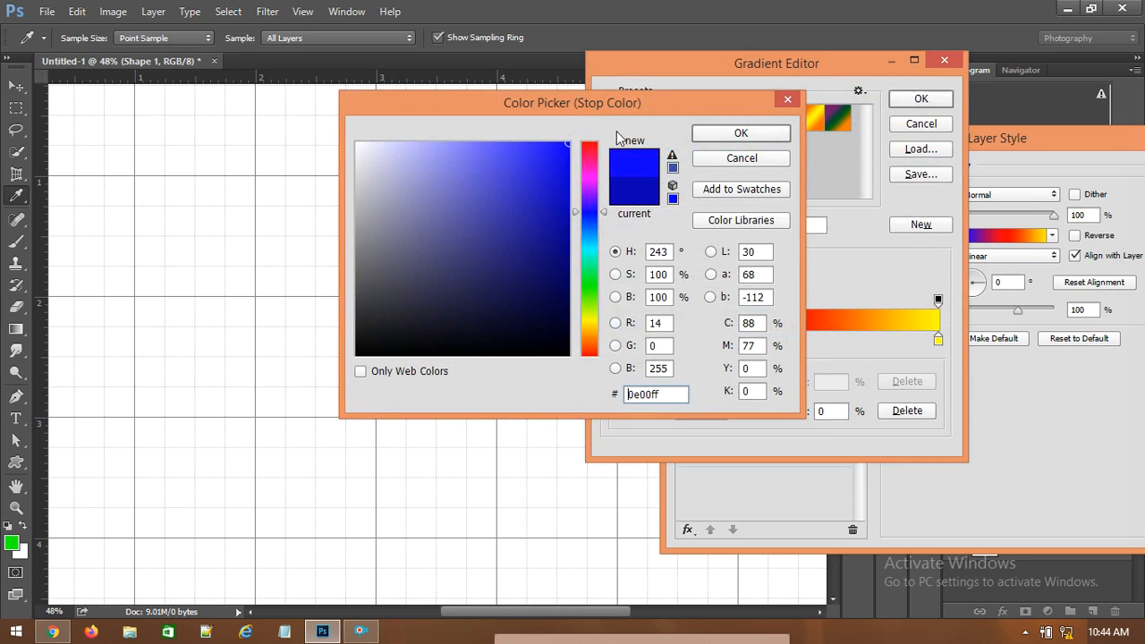
{"action": "left_click", "coordinate": [742, 133]}
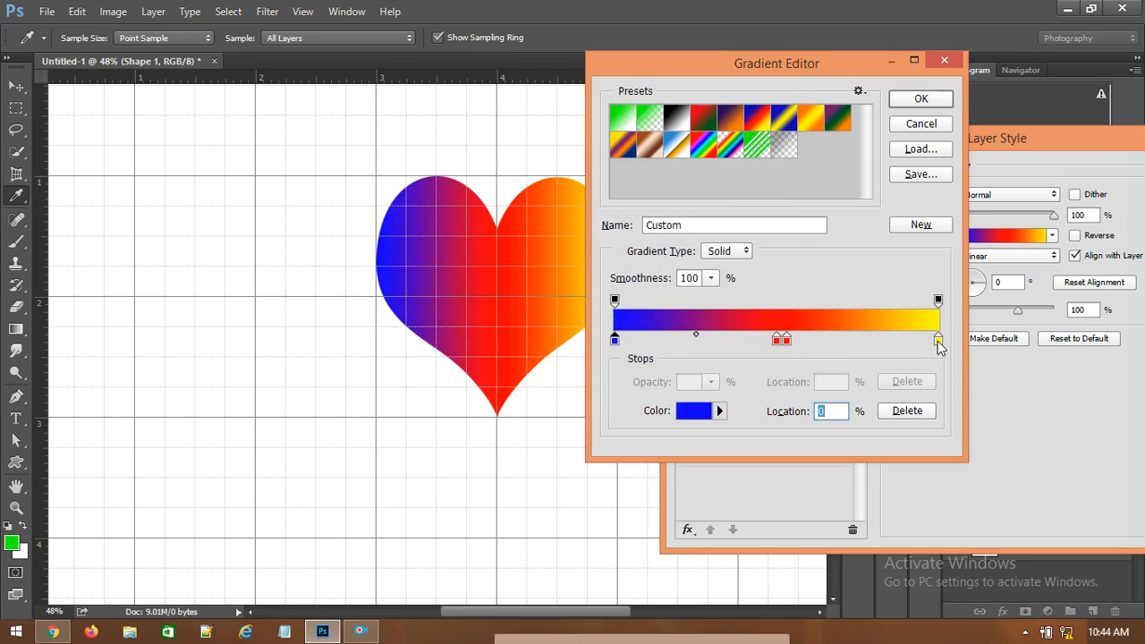
{"action": "left_click", "coordinate": [938, 341]}
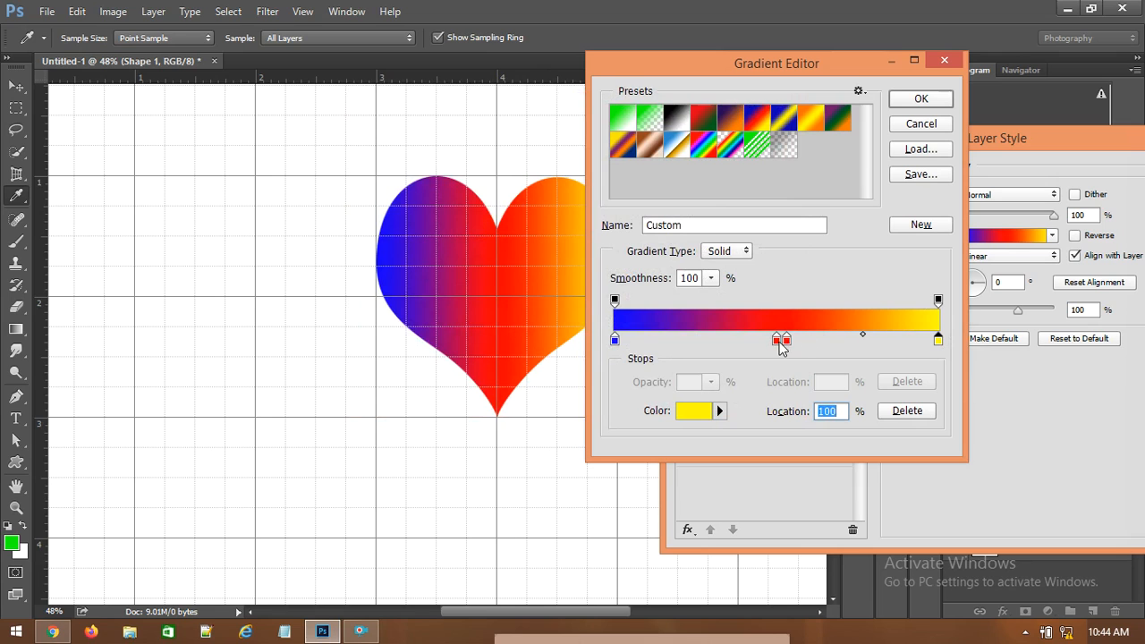
{"action": "double_click", "coordinate": [776, 341]}
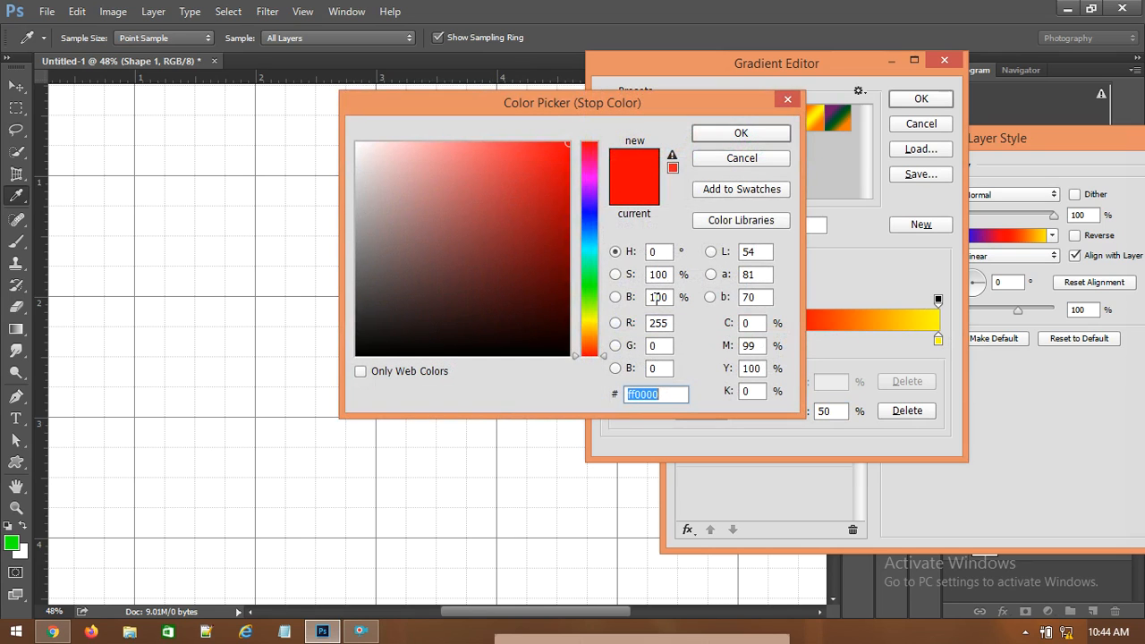
{"action": "left_click", "coordinate": [555, 162]}
{"action": "left_click", "coordinate": [593, 210]}
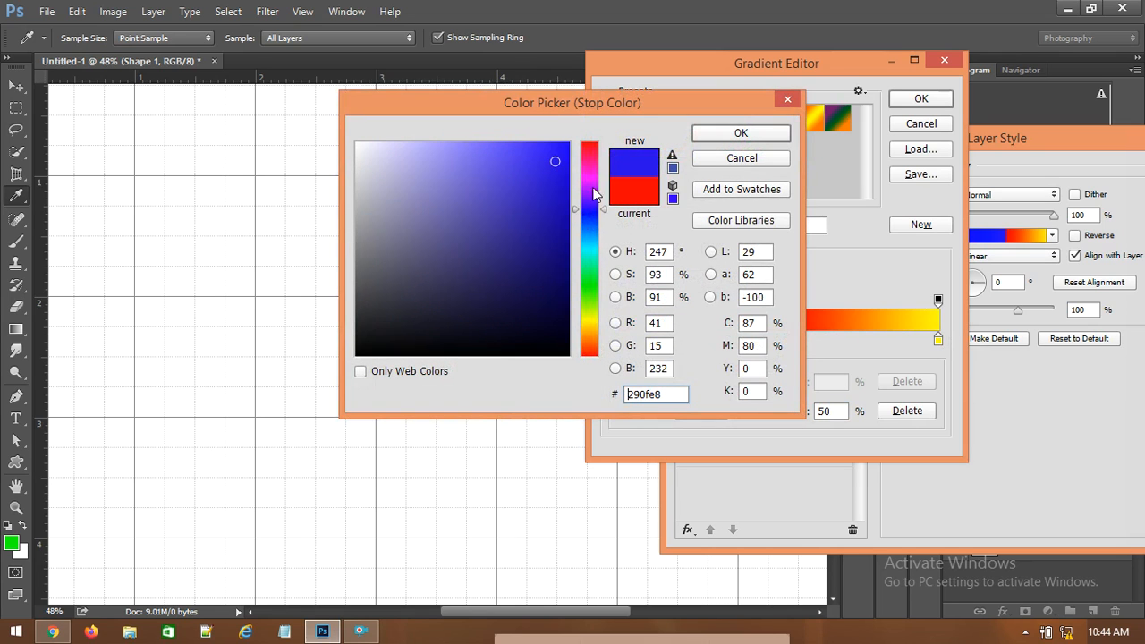
{"action": "left_click", "coordinate": [792, 99]}
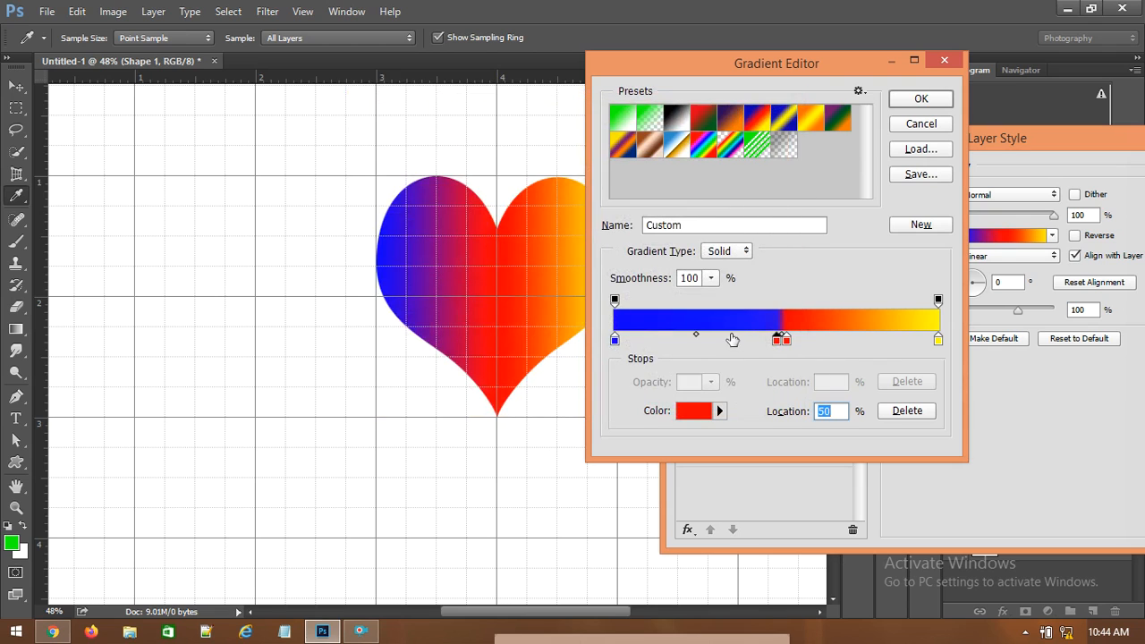
- Copy the hex code 0e00ff from the gradient's starting blue stop
{"action": "left_click", "coordinate": [614, 340]}
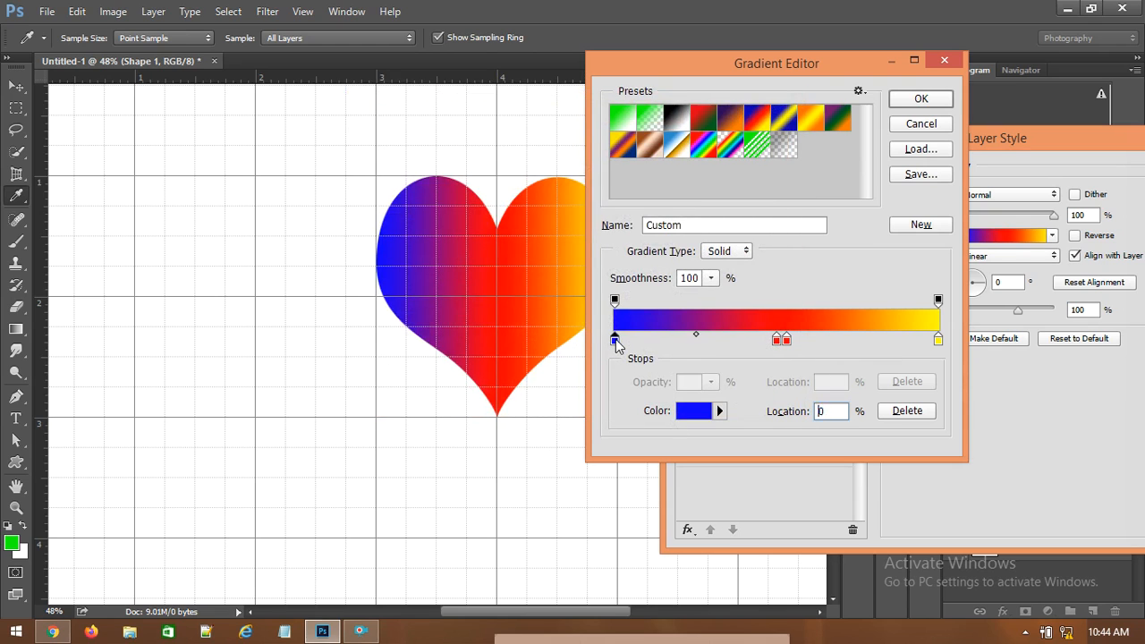
{"action": "left_click", "coordinate": [720, 412]}
{"action": "left_click", "coordinate": [695, 414]}
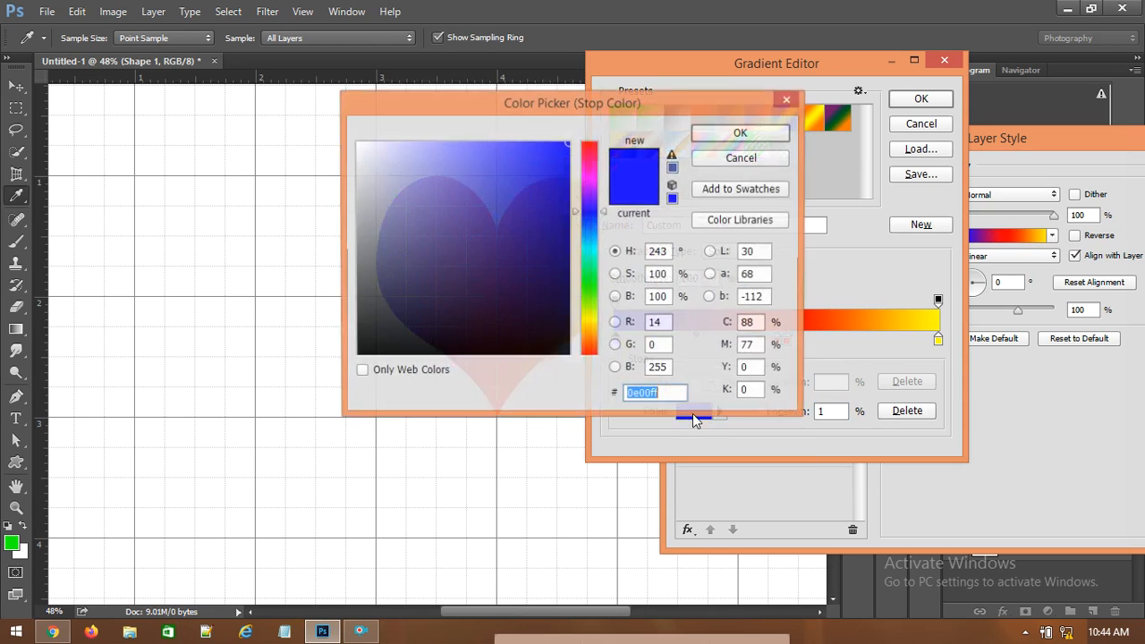
{"action": "right_click", "coordinate": [648, 393]}
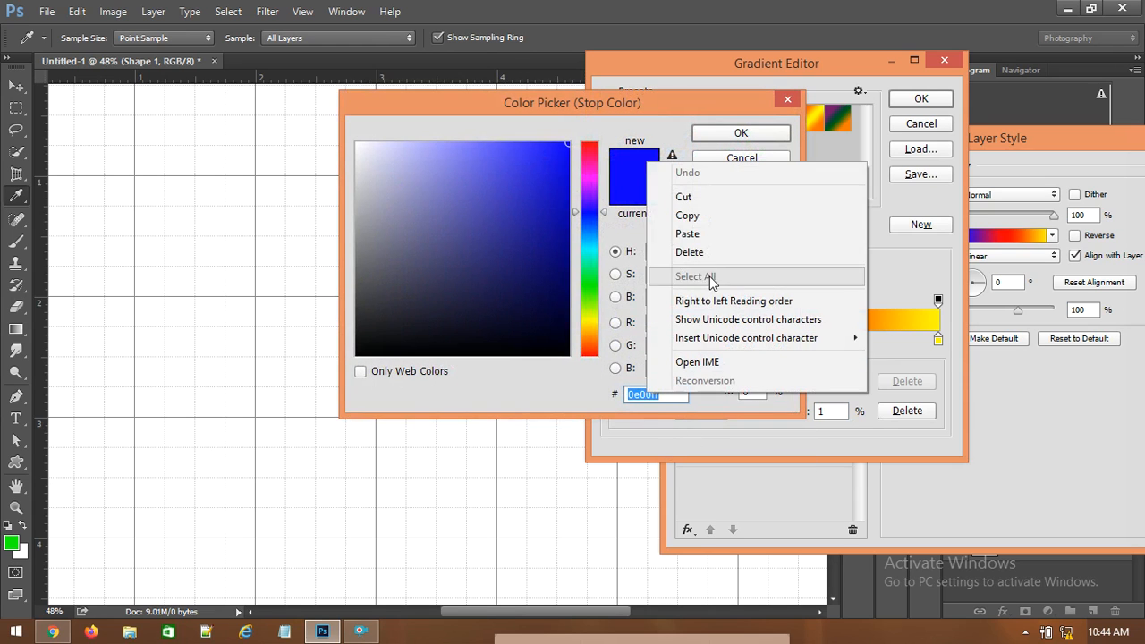
{"action": "left_click", "coordinate": [692, 221]}
{"action": "left_click", "coordinate": [741, 134]}
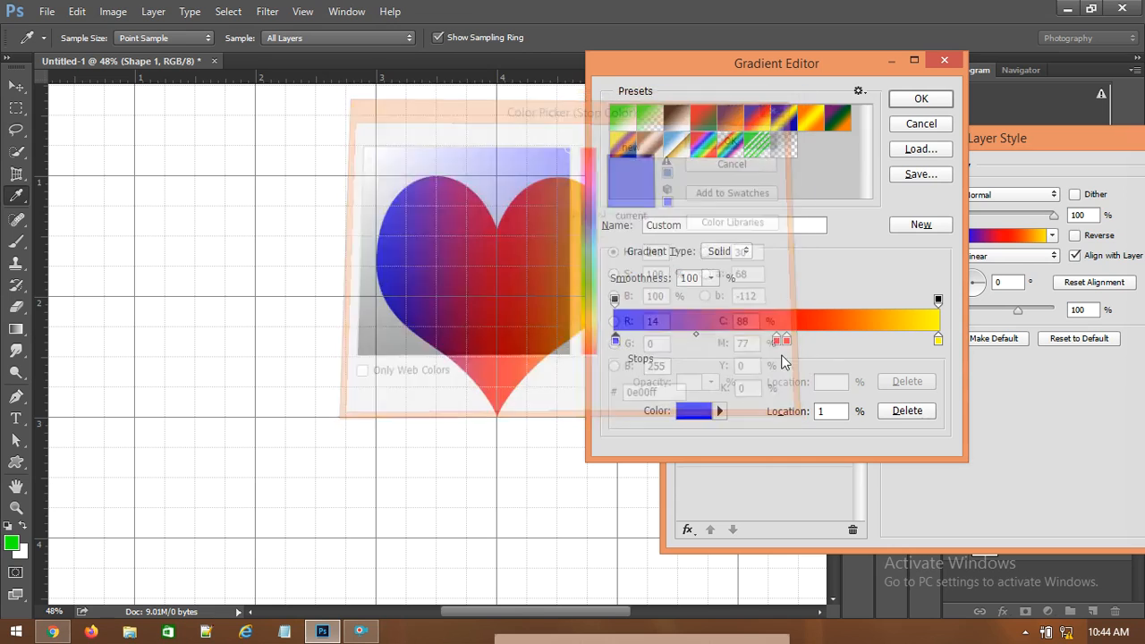
- Recolour the red stop at 50% by pasting the copied hex code 0e00ff
{"action": "left_click", "coordinate": [778, 340]}
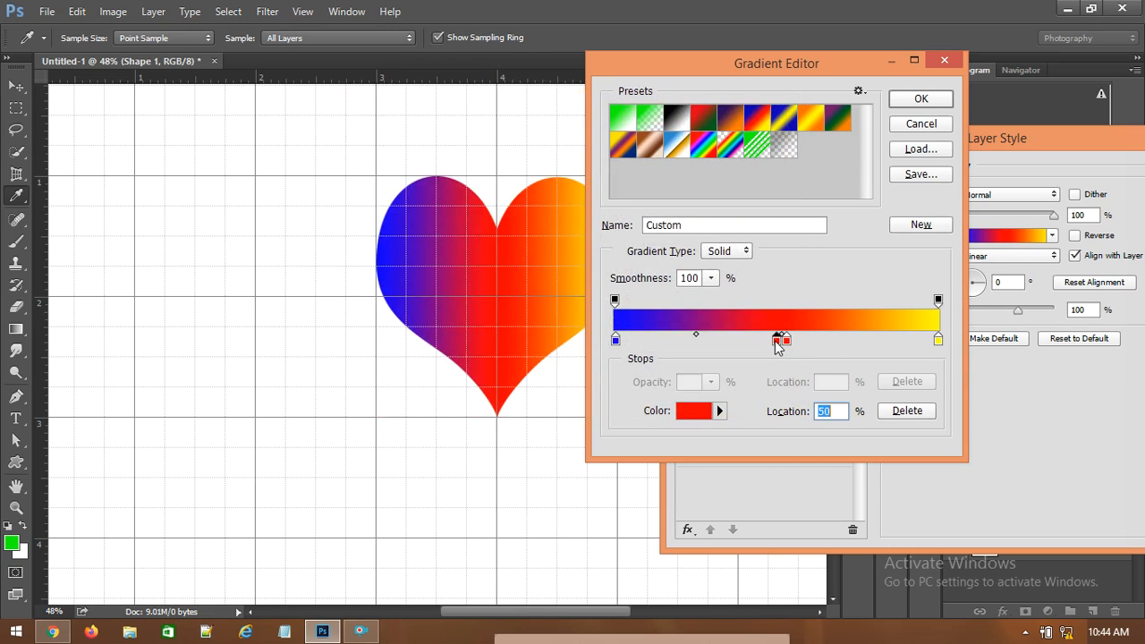
{"action": "left_click", "coordinate": [719, 412]}
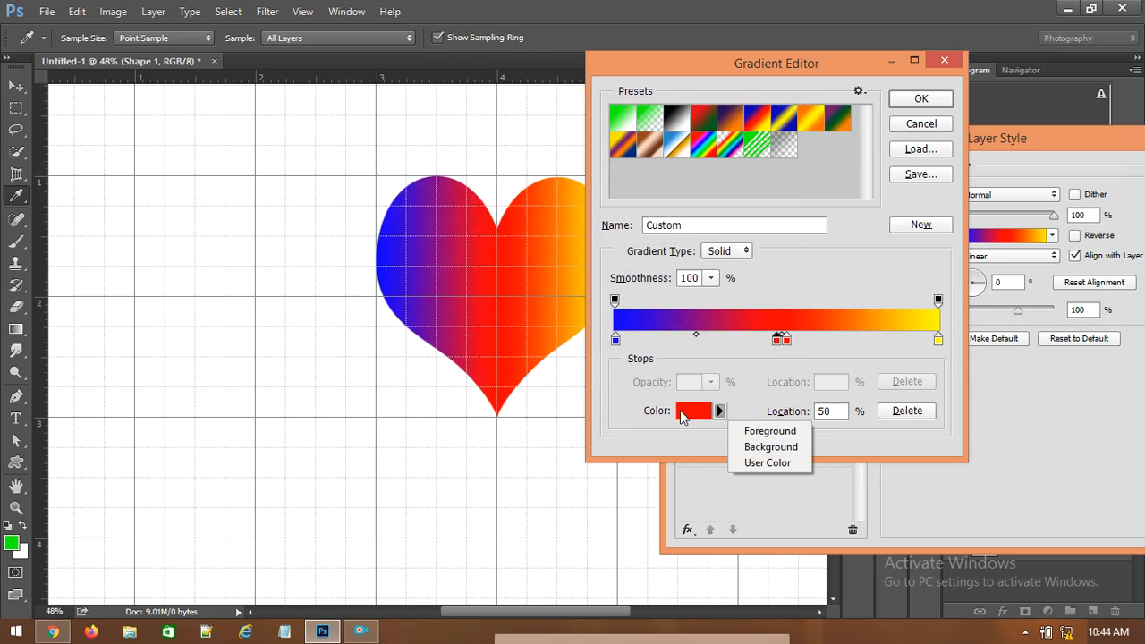
{"action": "left_click", "coordinate": [689, 411]}
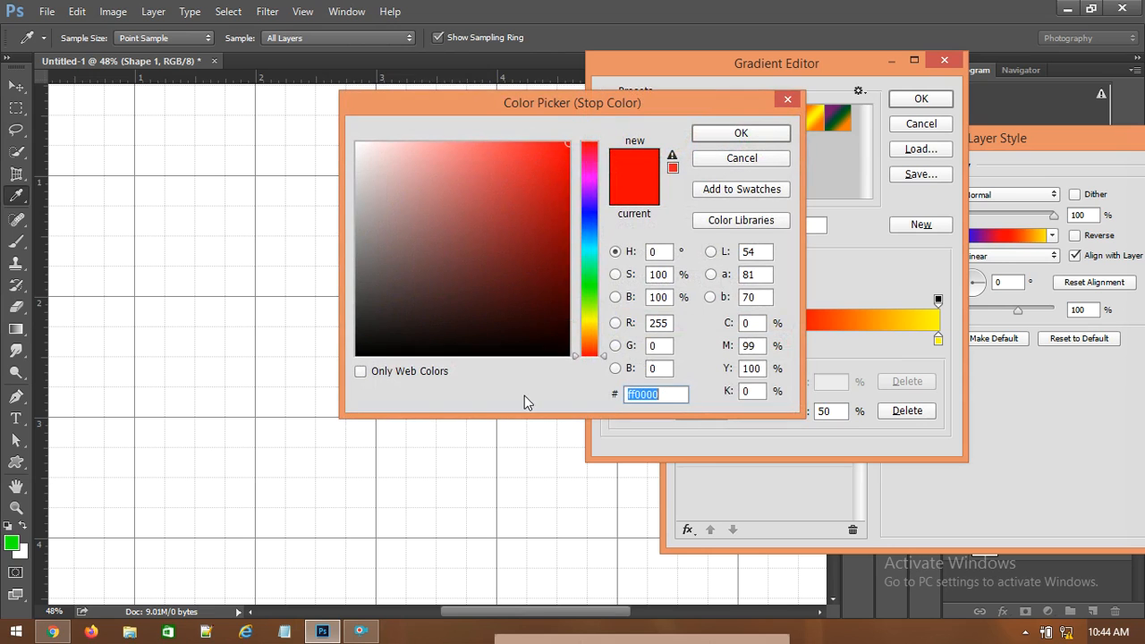
{"action": "right_click", "coordinate": [635, 396]}
{"action": "left_click", "coordinate": [675, 233]}
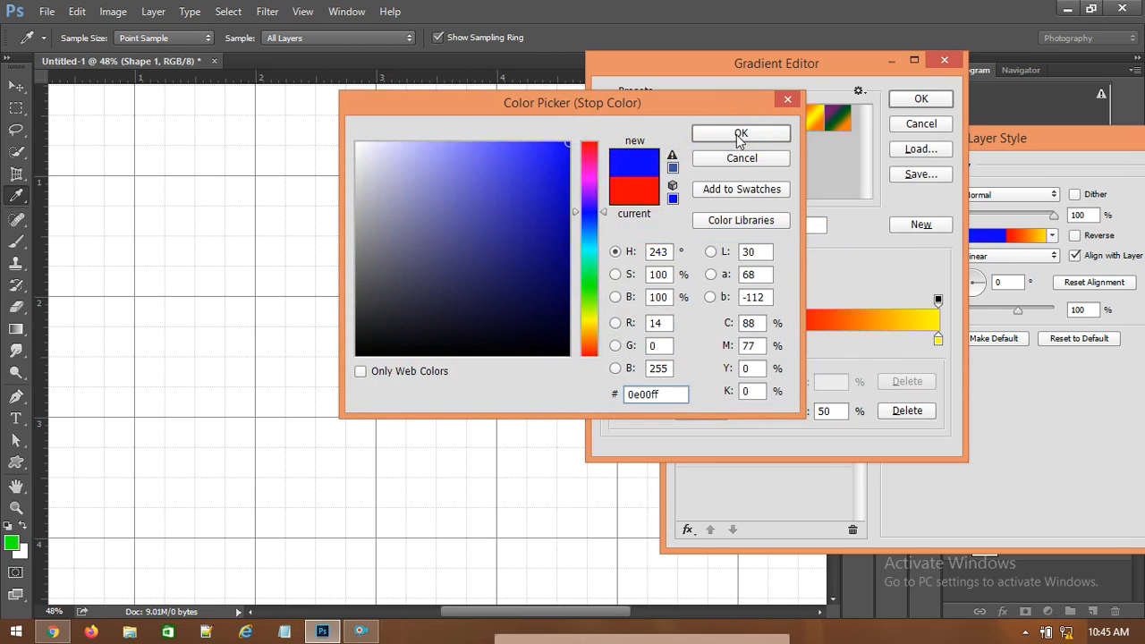
{"action": "left_click", "coordinate": [735, 134]}
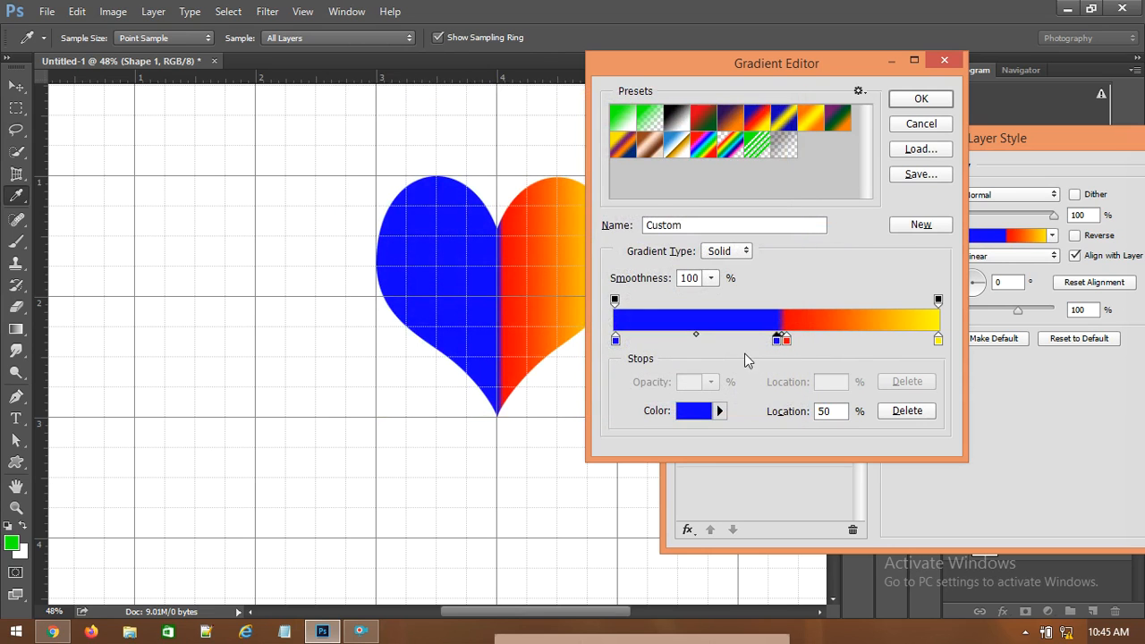
- Copy the hex code fffc00 from the gradient's ending yellow colour stop
{"action": "left_click", "coordinate": [939, 342]}
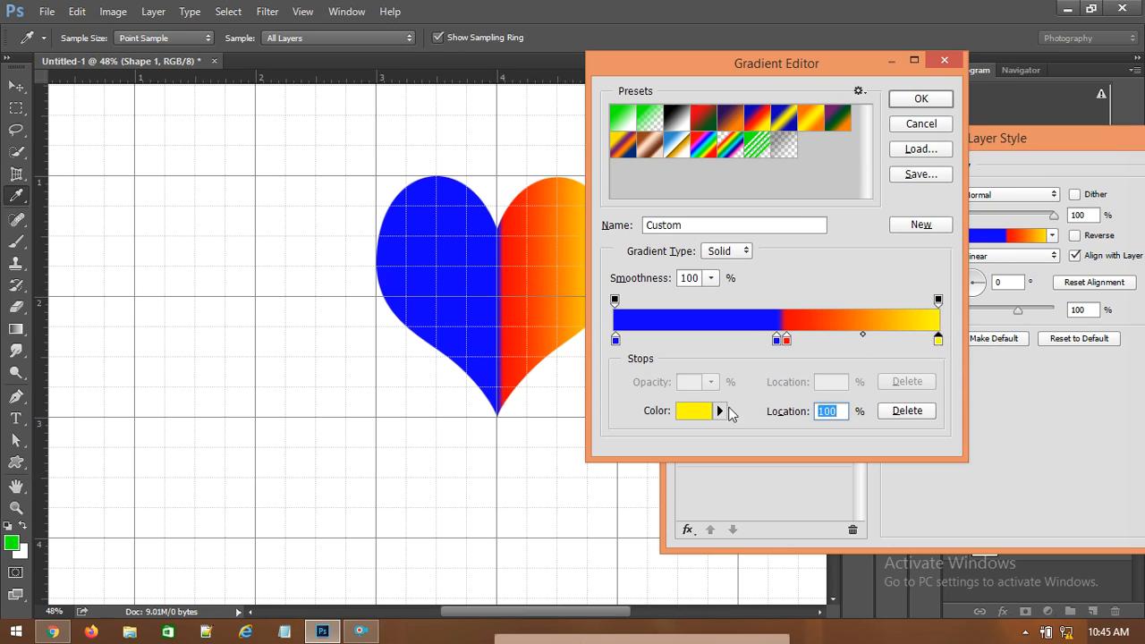
{"action": "left_click", "coordinate": [698, 413]}
{"action": "right_click", "coordinate": [670, 395]}
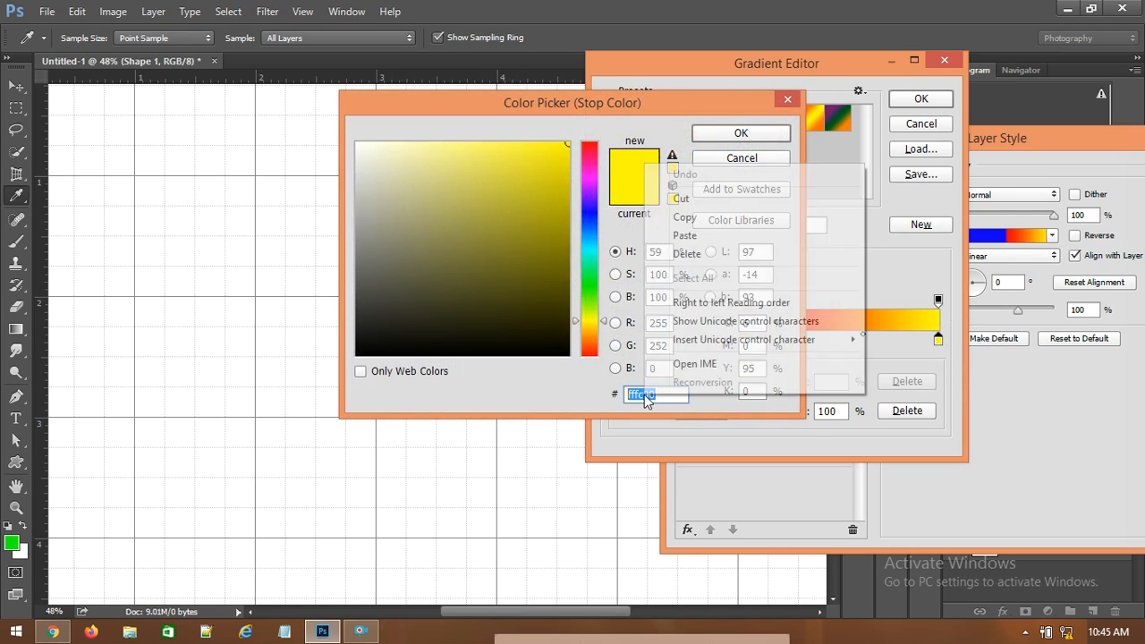
{"action": "left_click", "coordinate": [683, 218]}
{"action": "left_click", "coordinate": [740, 132]}
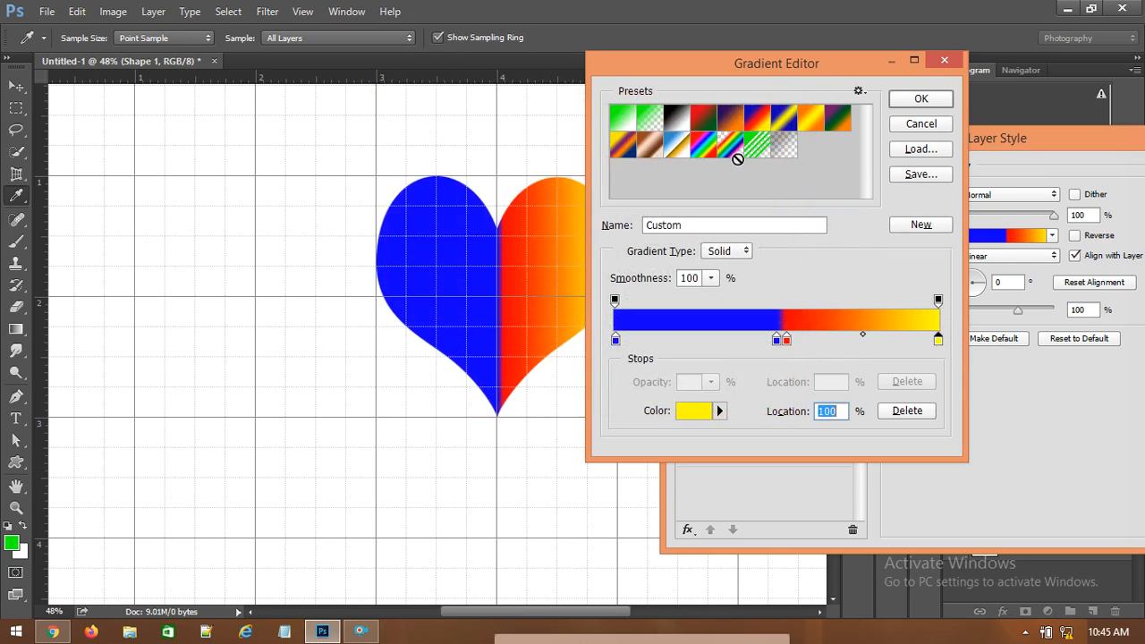
- Recolour the red stop at 53% by pasting the copied hex code fffc00
{"action": "left_click", "coordinate": [785, 340]}
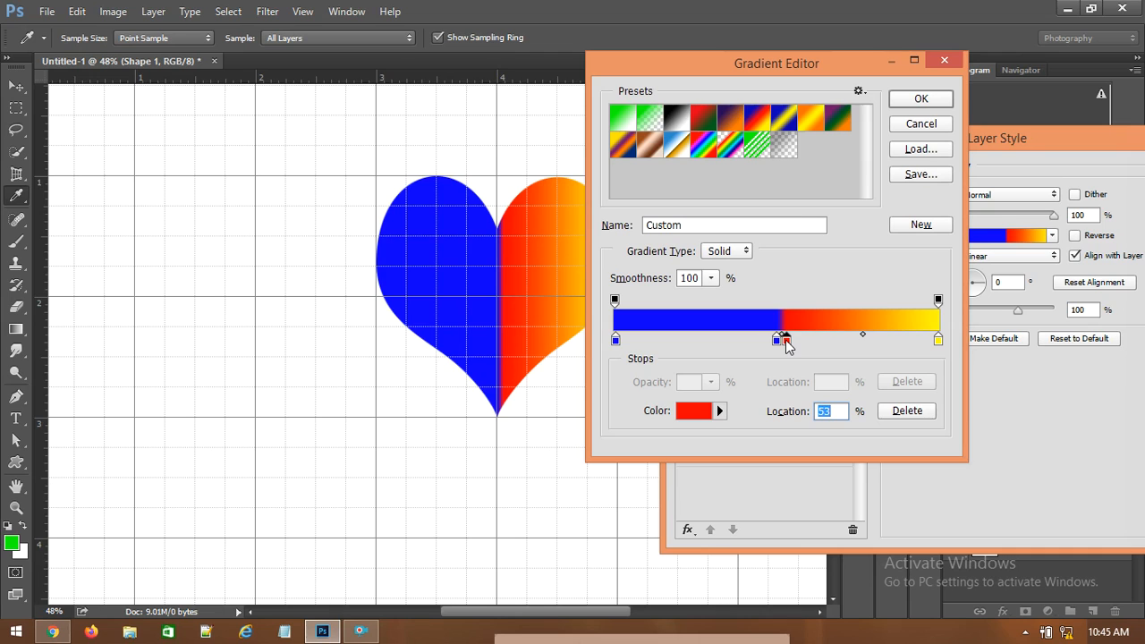
{"action": "double_click", "coordinate": [786, 340]}
{"action": "right_click", "coordinate": [652, 398]}
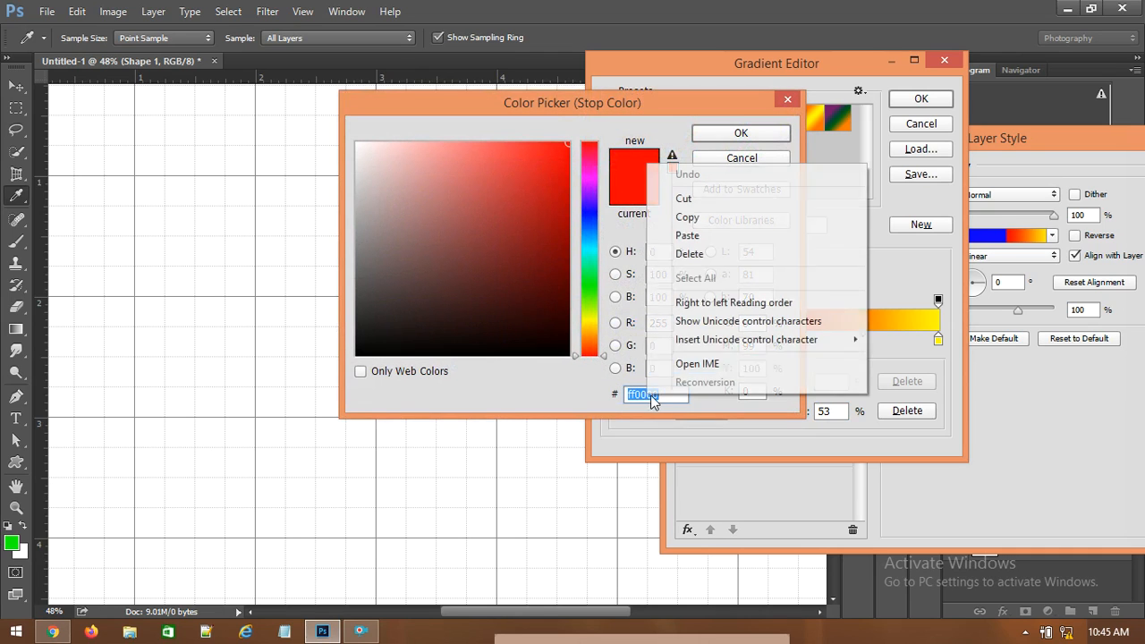
{"action": "left_click", "coordinate": [687, 235]}
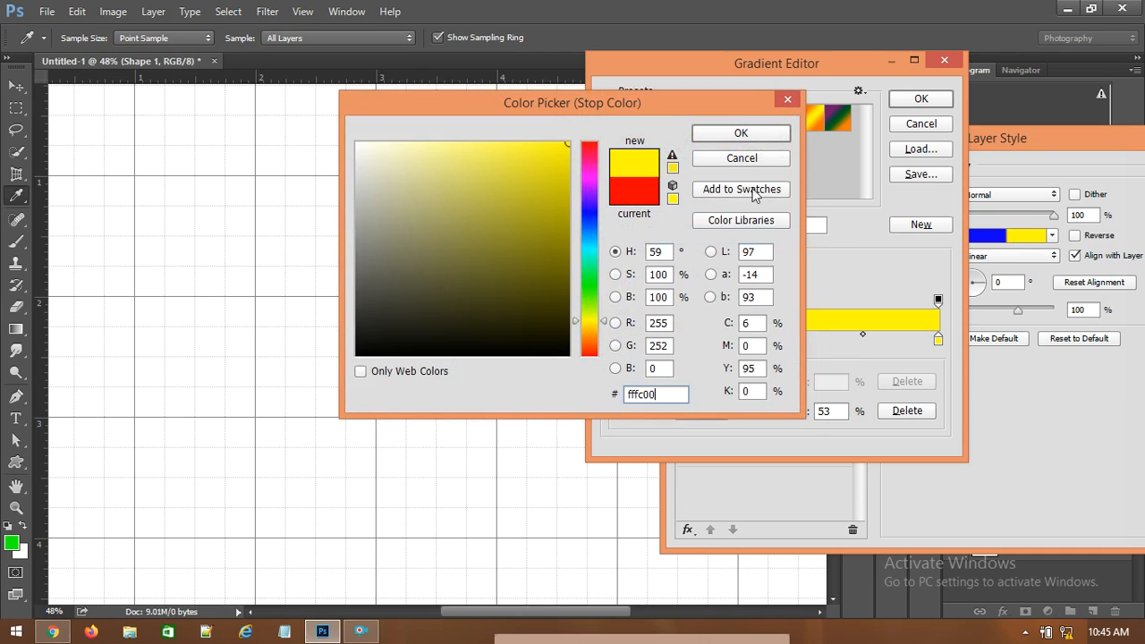
{"action": "left_click", "coordinate": [741, 133]}
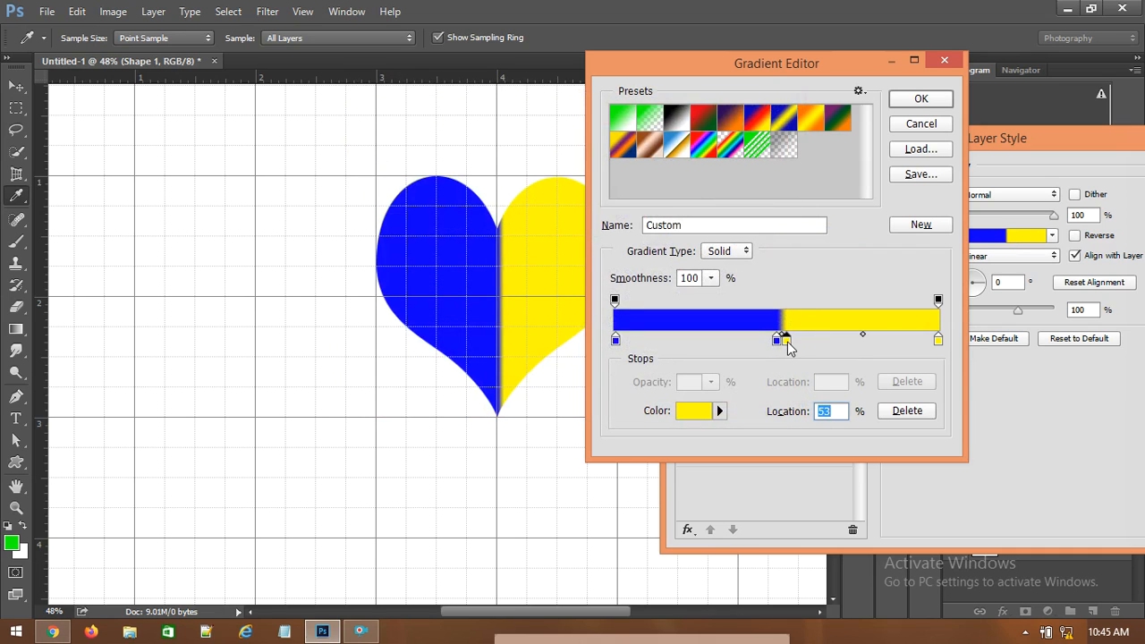
- Bring the middle blue and yellow stops together at 51%, with blue before yellow, for a sharp split
{"action": "left_click_drag", "start_coordinate": [786, 340], "coordinate": [782, 343]}
{"action": "left_click", "coordinate": [776, 343]}
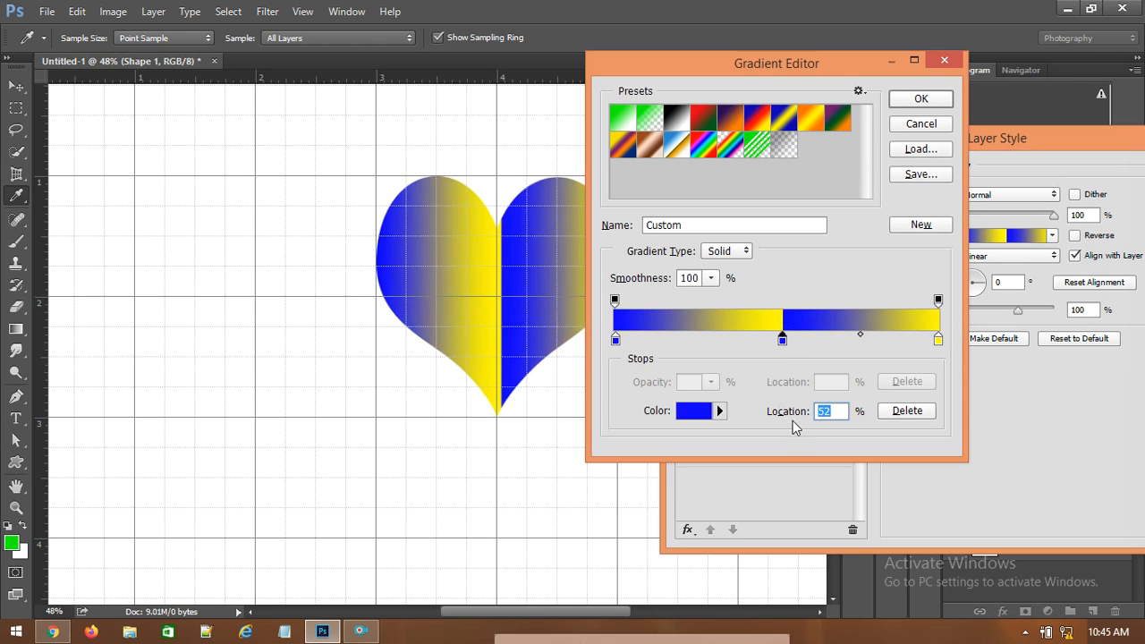
{"action": "left_click", "coordinate": [779, 342]}
{"action": "left_click_drag", "start_coordinate": [780, 340], "coordinate": [776, 341]}
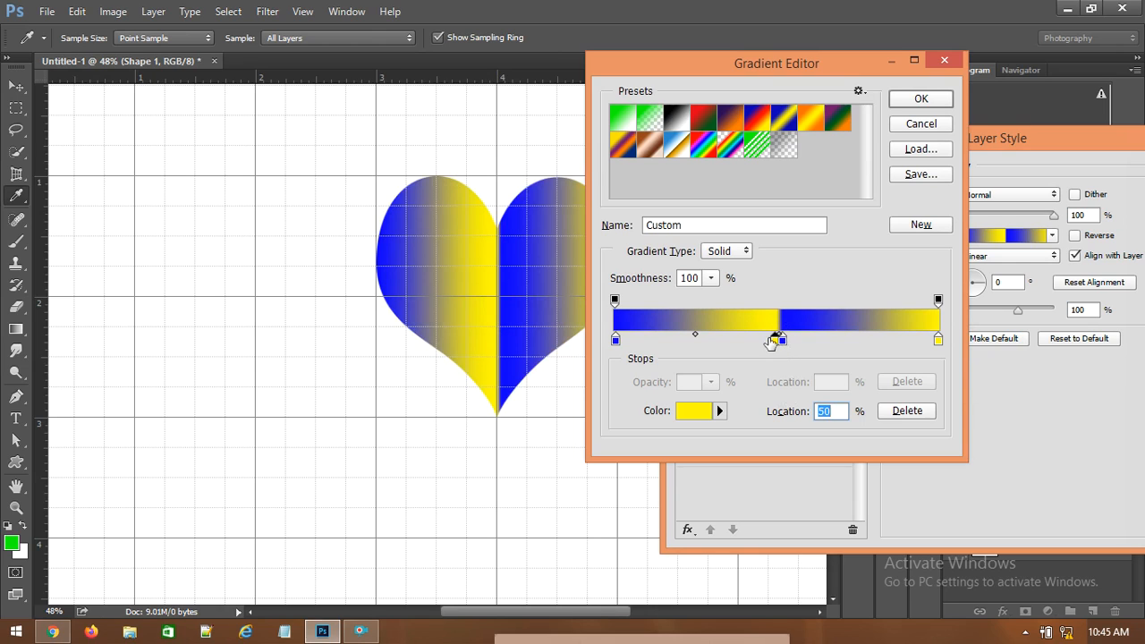
{"action": "left_click_drag", "start_coordinate": [776, 338], "coordinate": [784, 339]}
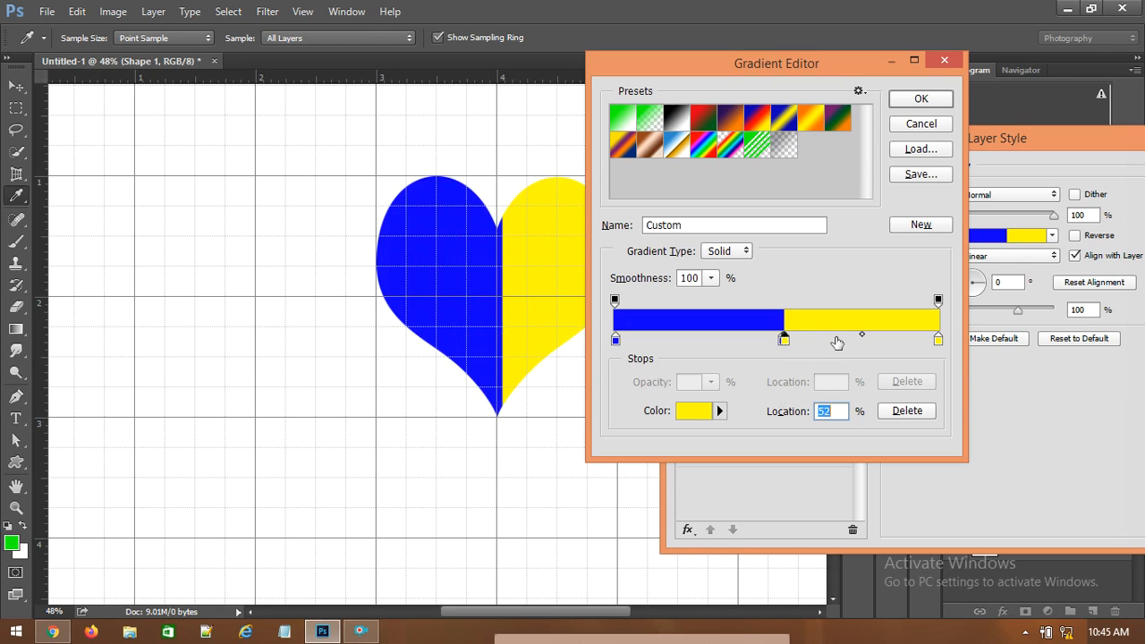
{"action": "left_click", "coordinate": [783, 341]}
{"action": "left_click_drag", "start_coordinate": [781, 340], "coordinate": [781, 341]}
{"action": "left_click", "coordinate": [784, 339]}
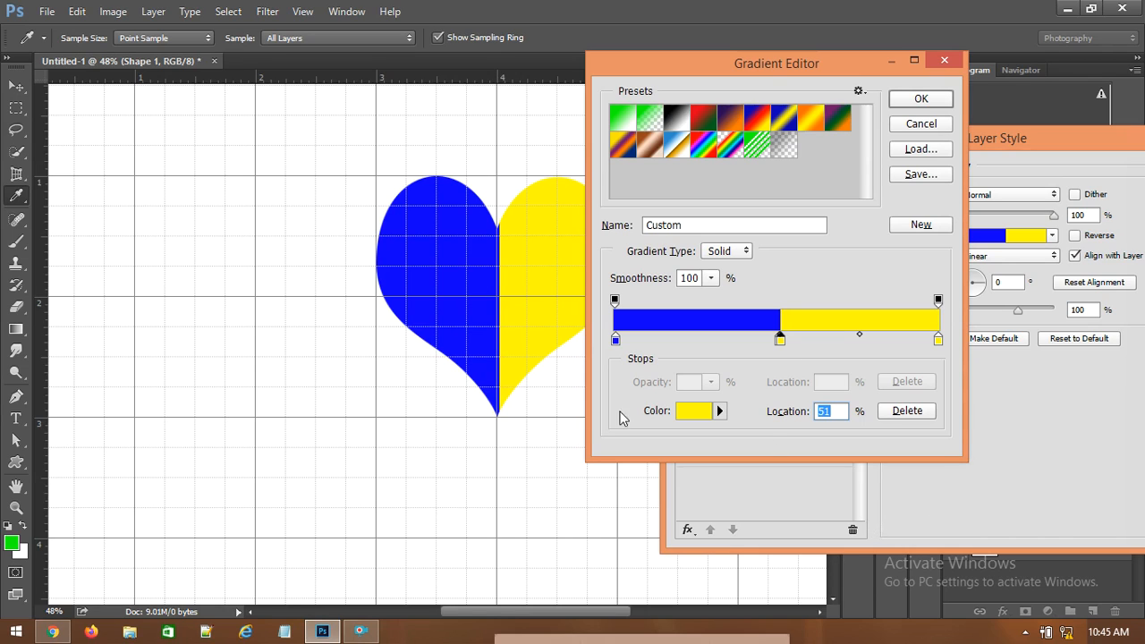
- Add a yellow colour stop at about 75% between the two yellow stops and accept the gradient
{"action": "left_click_drag", "start_coordinate": [860, 334], "coordinate": [847, 338]}
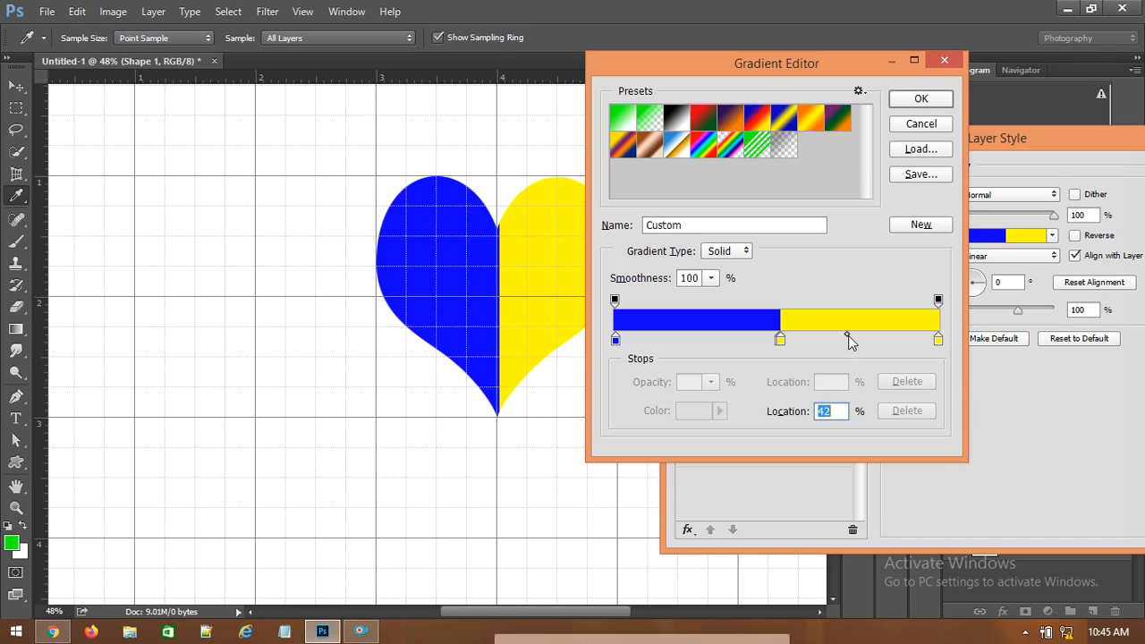
{"action": "left_click", "coordinate": [858, 339]}
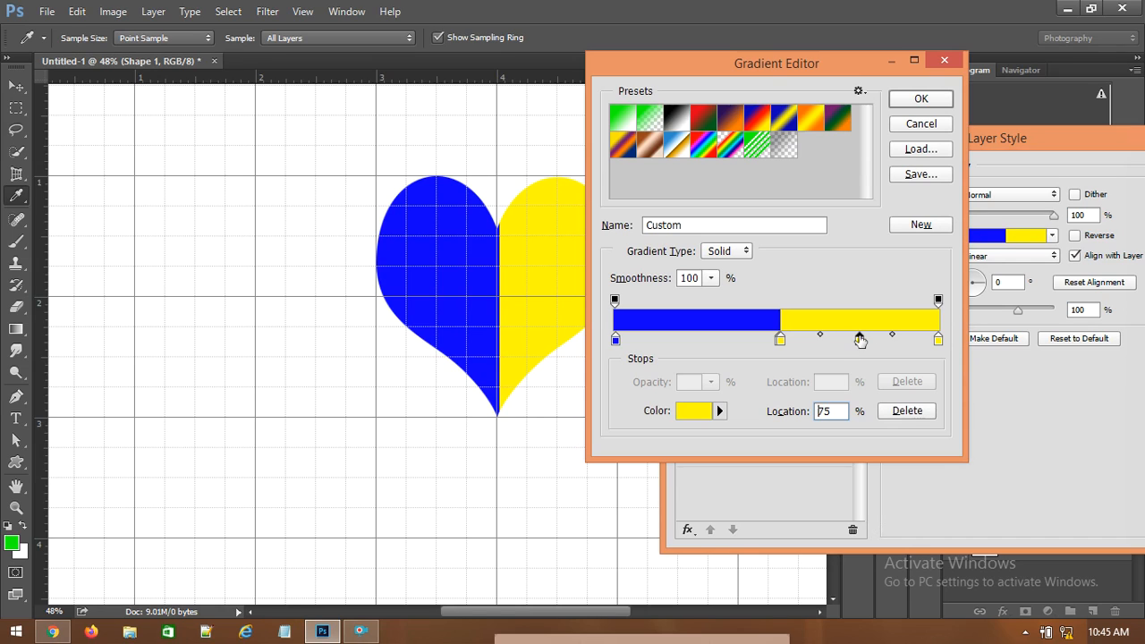
{"action": "left_click_drag", "start_coordinate": [859, 340], "coordinate": [862, 335]}
{"action": "left_click", "coordinate": [946, 90]}
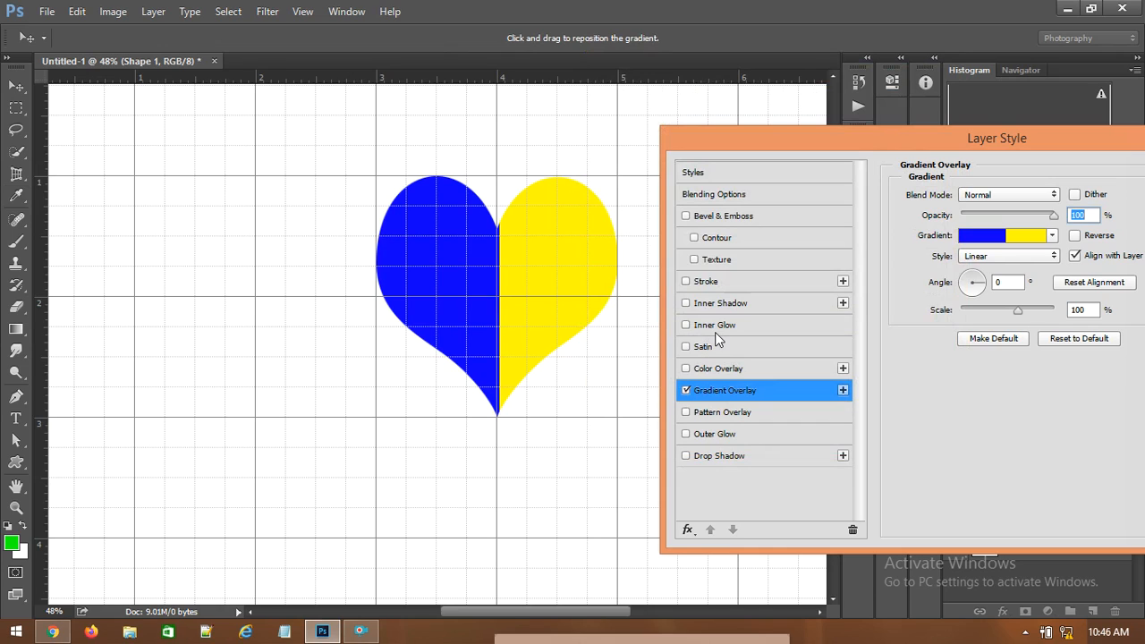
- Add a Bevel & Emboss effect to the heart with depth 113% and size 62 px
{"action": "left_click", "coordinate": [724, 217]}
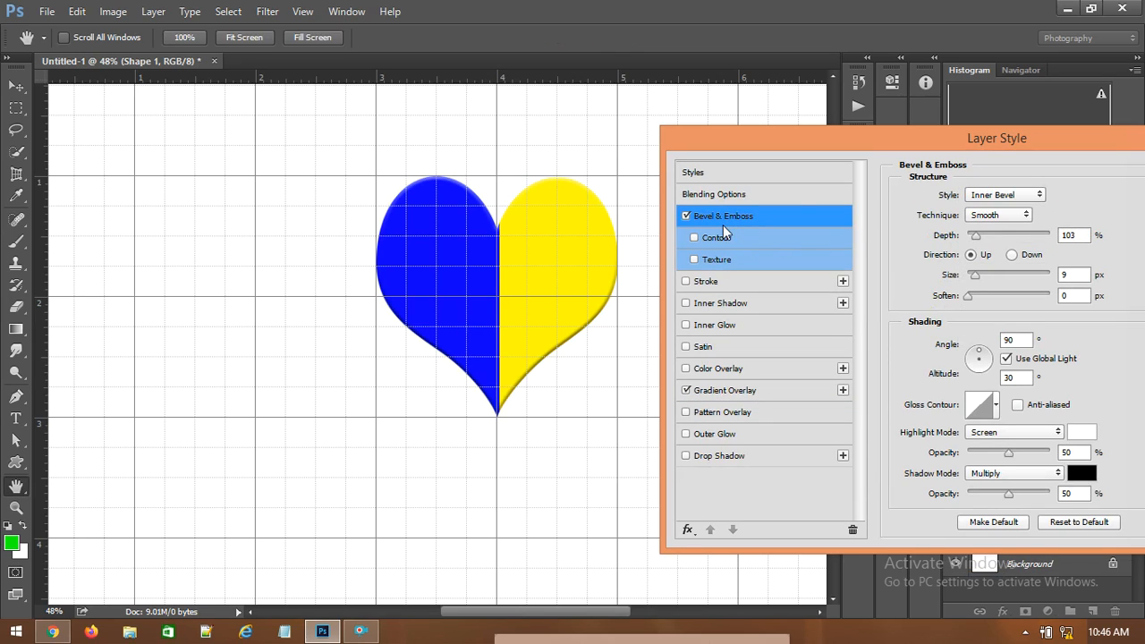
{"action": "left_click_drag", "start_coordinate": [975, 234], "coordinate": [997, 235]}
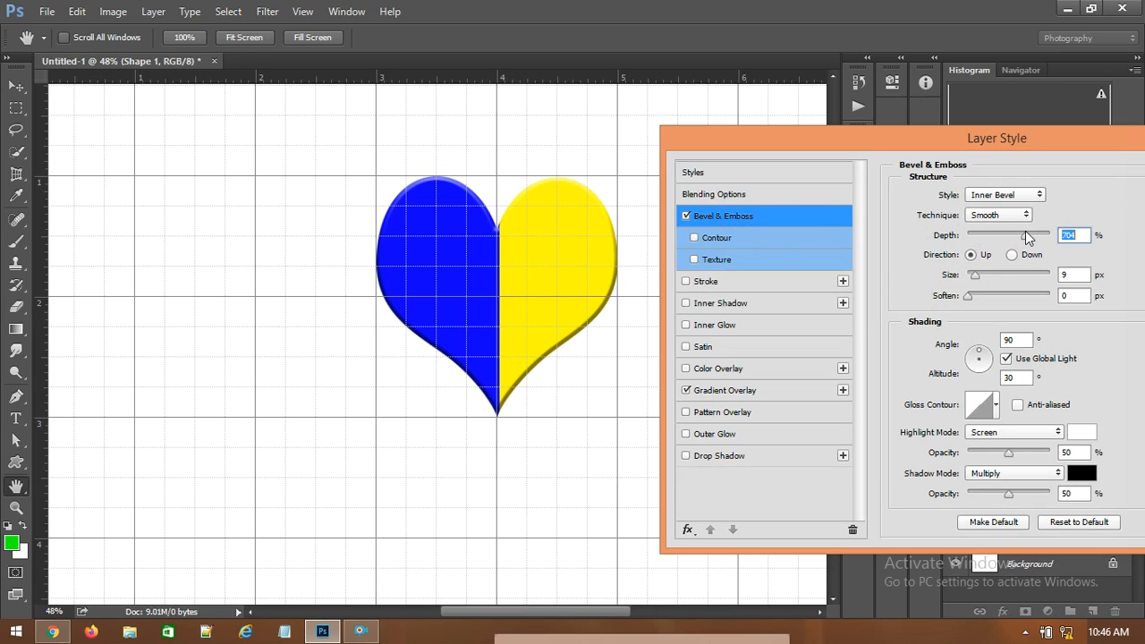
{"action": "left_click_drag", "start_coordinate": [1018, 236], "coordinate": [998, 236]}
{"action": "mouse_move", "coordinate": [974, 277]}
{"action": "left_mouse_down"}
{"action": "mouse_move", "coordinate": [1011, 256]}
{"action": "mouse_move", "coordinate": [1019, 221]}
{"action": "mouse_move", "coordinate": [994, 249]}
{"action": "mouse_move", "coordinate": [996, 238]}
{"action": "mouse_move", "coordinate": [978, 247]}
{"action": "left_mouse_up"}
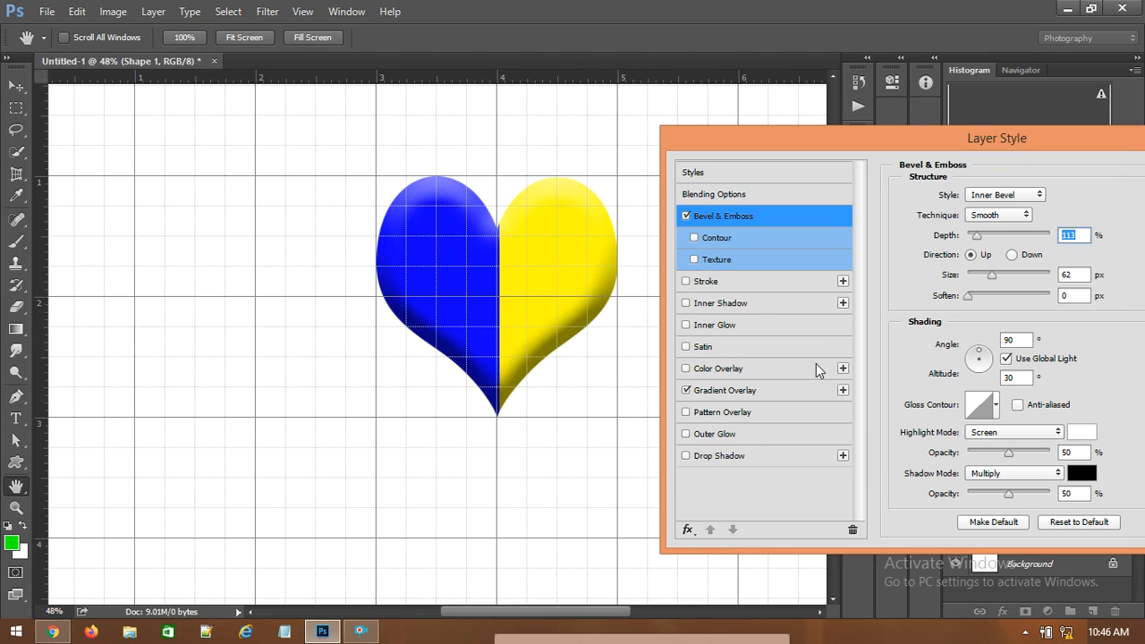
- Add a Drop Shadow with distance 6 px and size 27 px, and apply the layer styles
{"action": "left_click", "coordinate": [731, 458]}
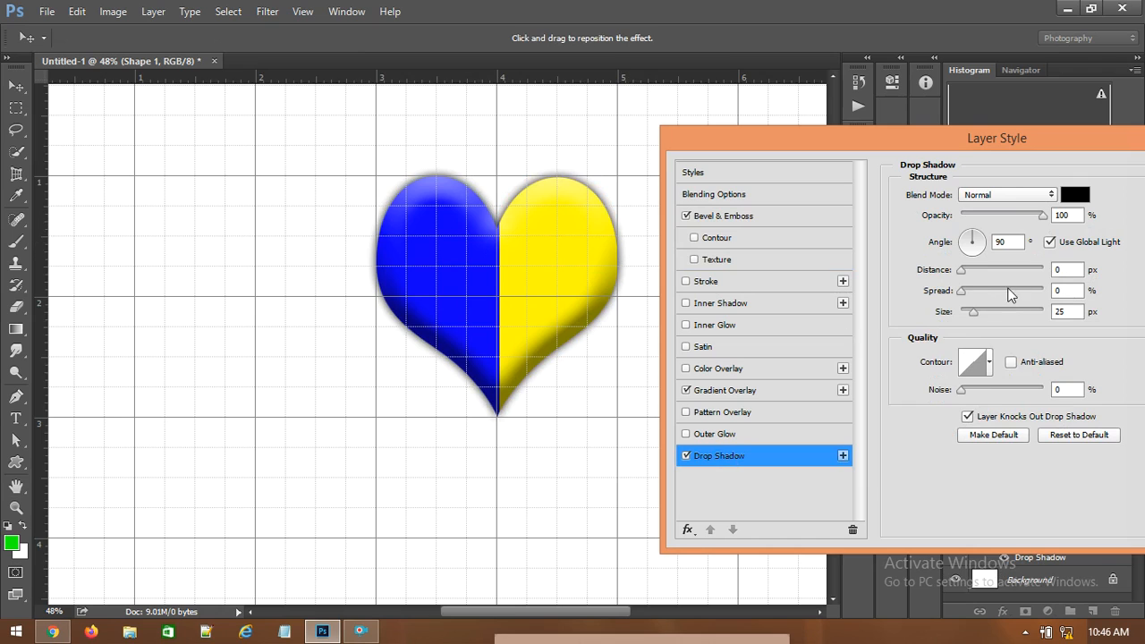
{"action": "mouse_move", "coordinate": [960, 270]}
{"action": "left_mouse_down"}
{"action": "mouse_move", "coordinate": [1000, 264]}
{"action": "mouse_move", "coordinate": [967, 277]}
{"action": "left_mouse_up"}
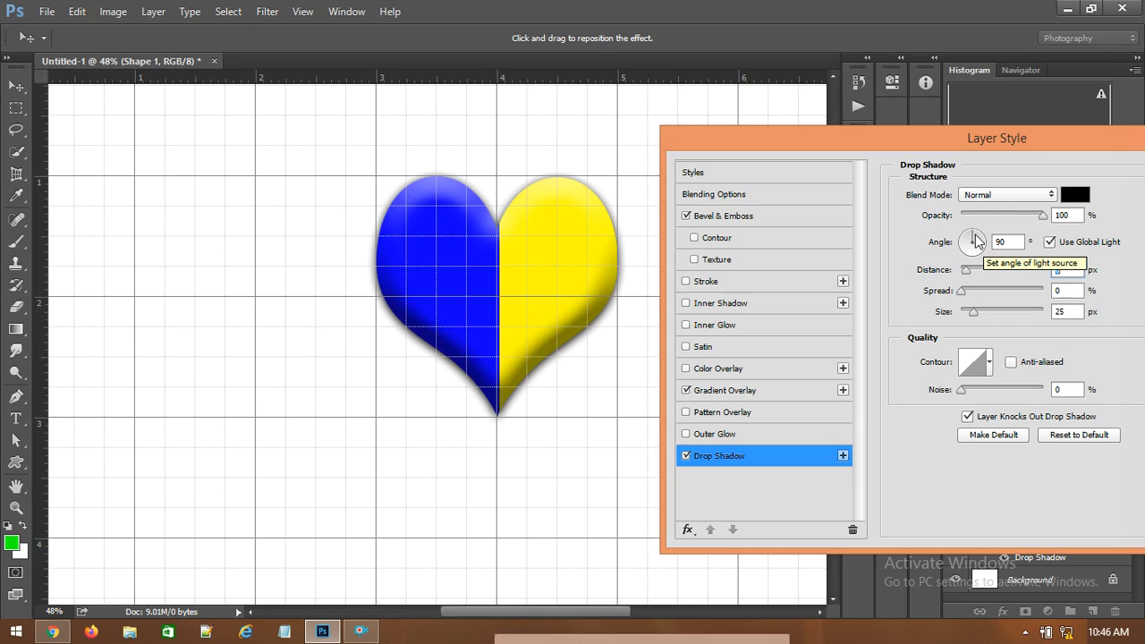
{"action": "left_click_drag", "start_coordinate": [974, 318], "coordinate": [975, 320]}
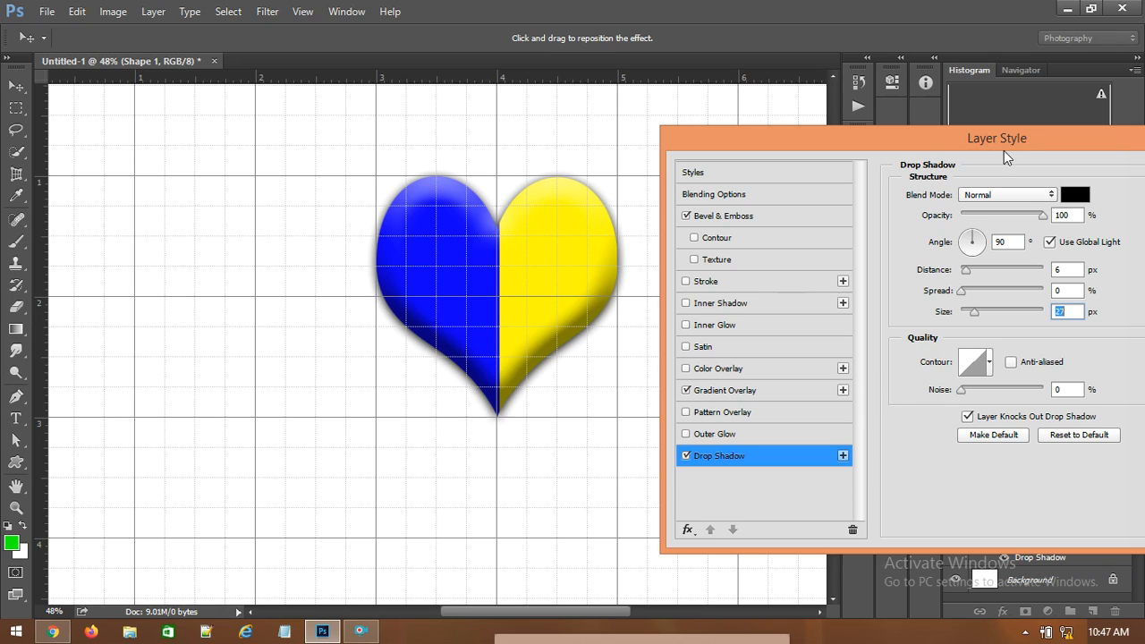
{"action": "left_click_drag", "start_coordinate": [1017, 153], "coordinate": [854, 214]}
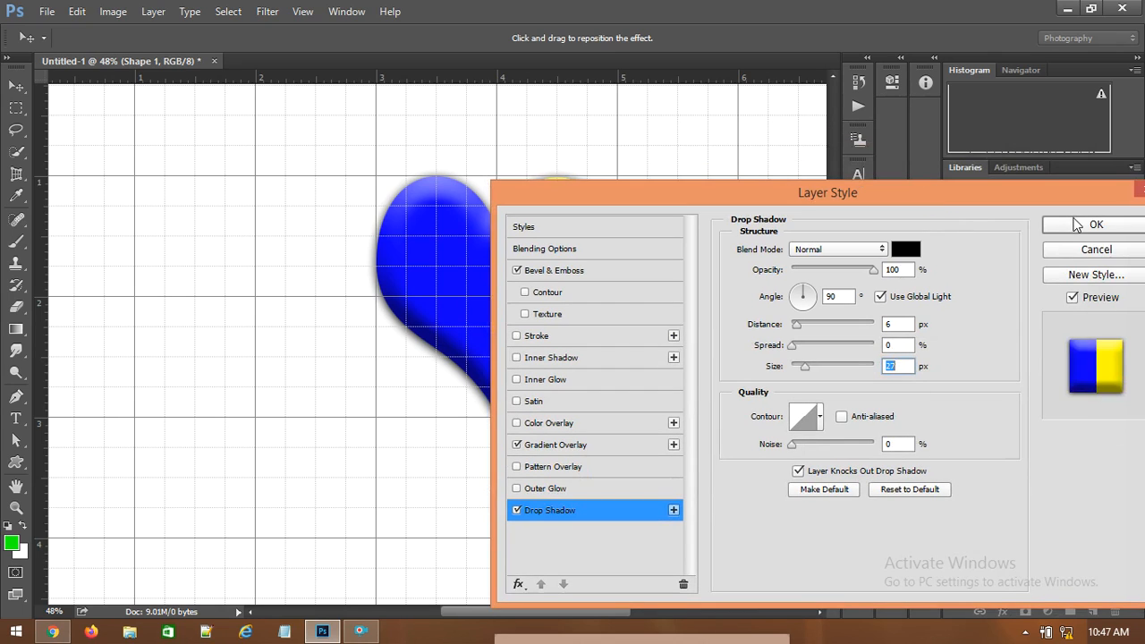
{"action": "key", "text": "Return"}
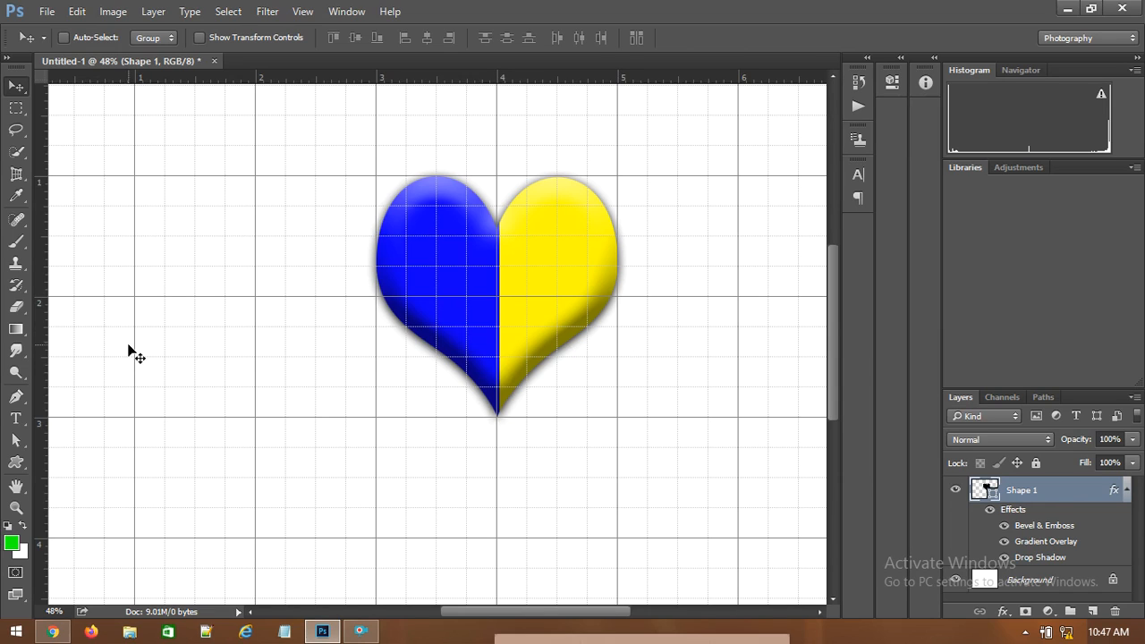
{"action": "left_click", "coordinate": [17, 405]}
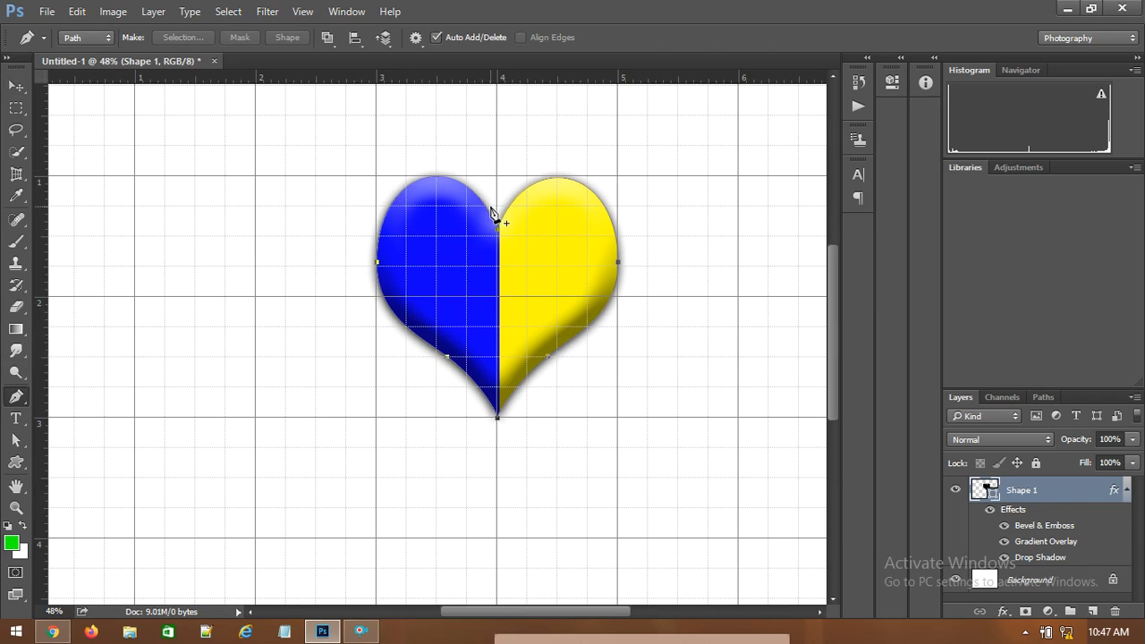
{"action": "left_click", "coordinate": [361, 154]}
{"action": "left_click_drag", "start_coordinate": [658, 207], "coordinate": [624, 242]}
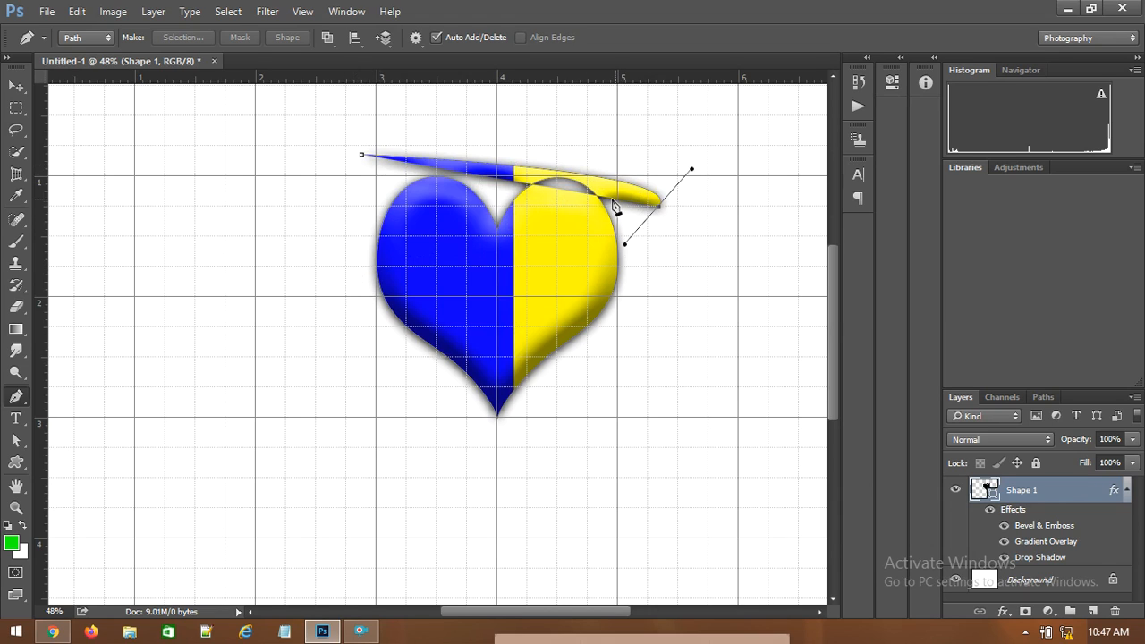
{"action": "key", "text": "ctrl+z"}
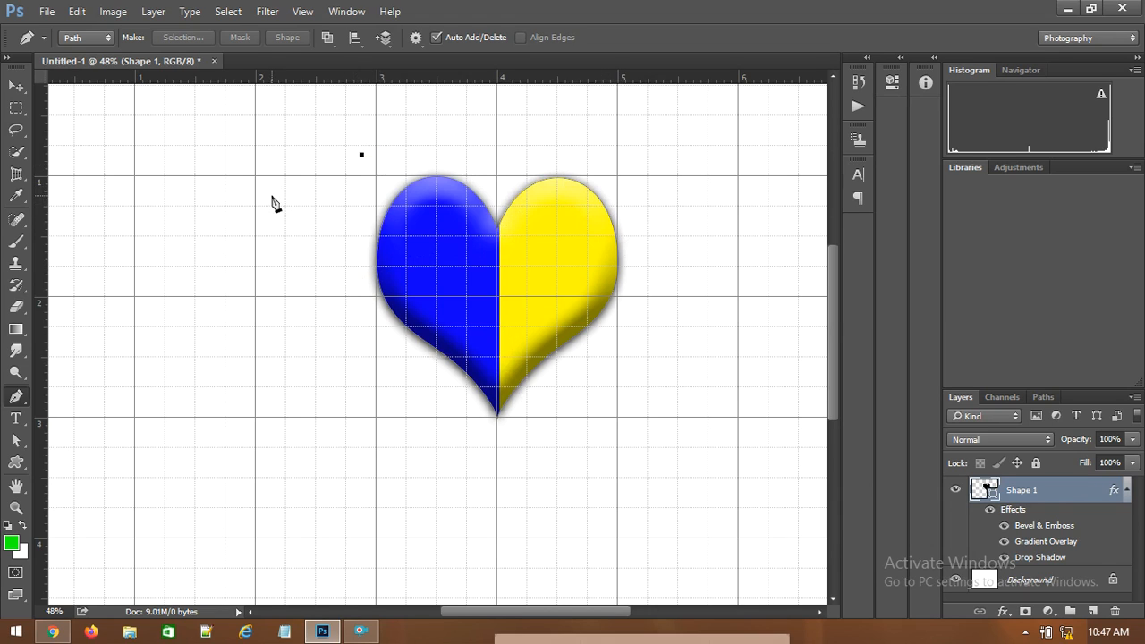
- Create a new layer and start a pen path curving from the heart's upper left to beyond its upper right side
{"action": "left_click", "coordinate": [1092, 611]}
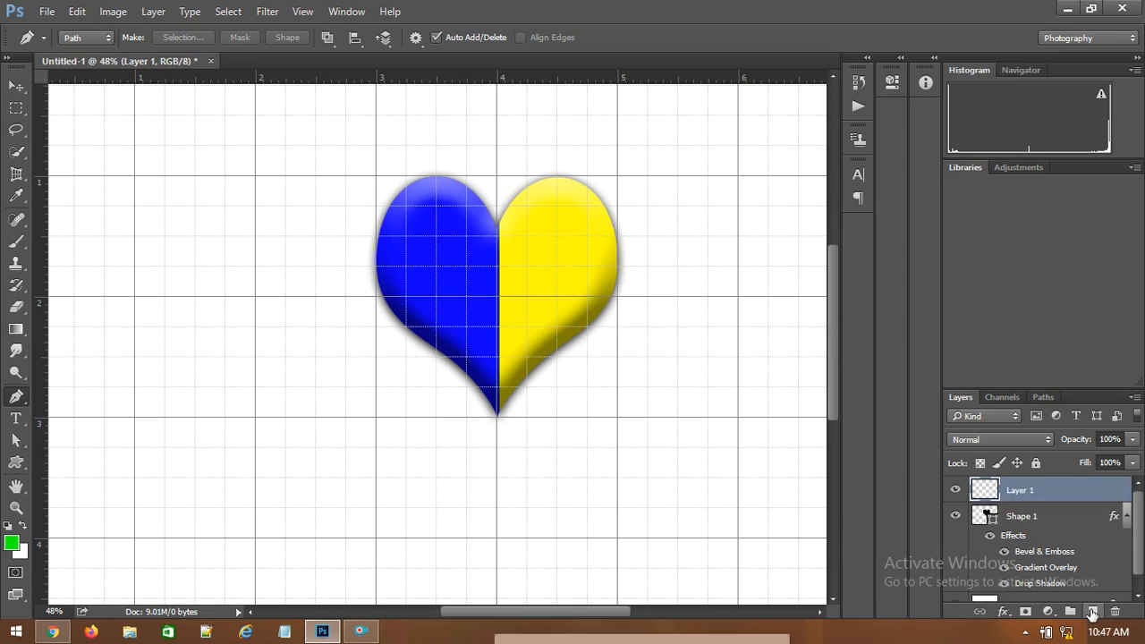
{"action": "left_click", "coordinate": [109, 36]}
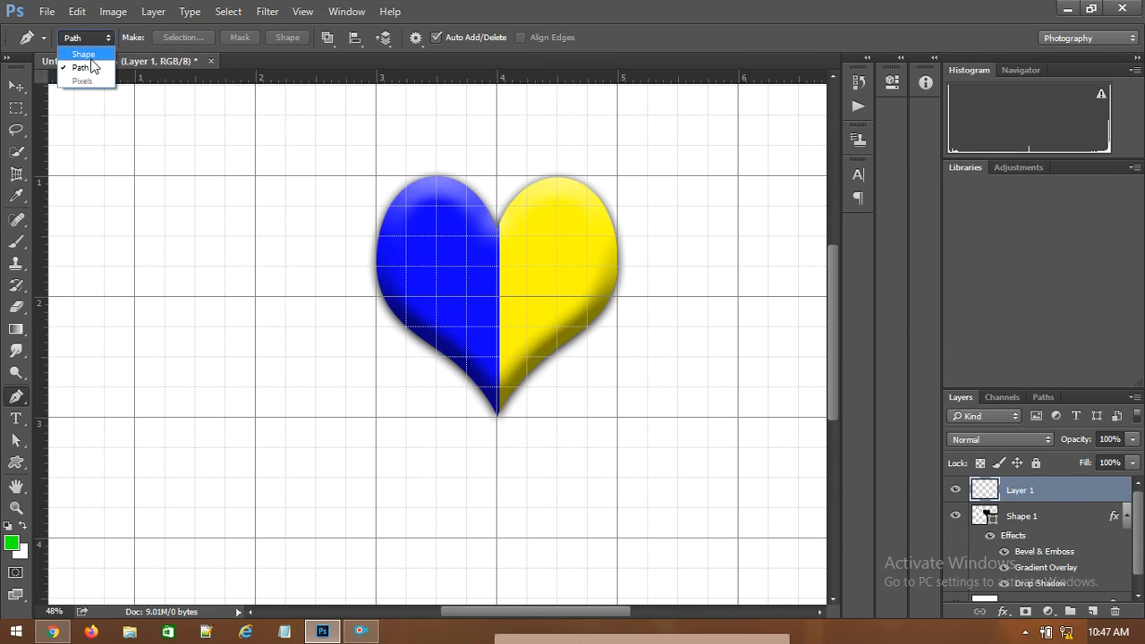
{"action": "left_click", "coordinate": [21, 407]}
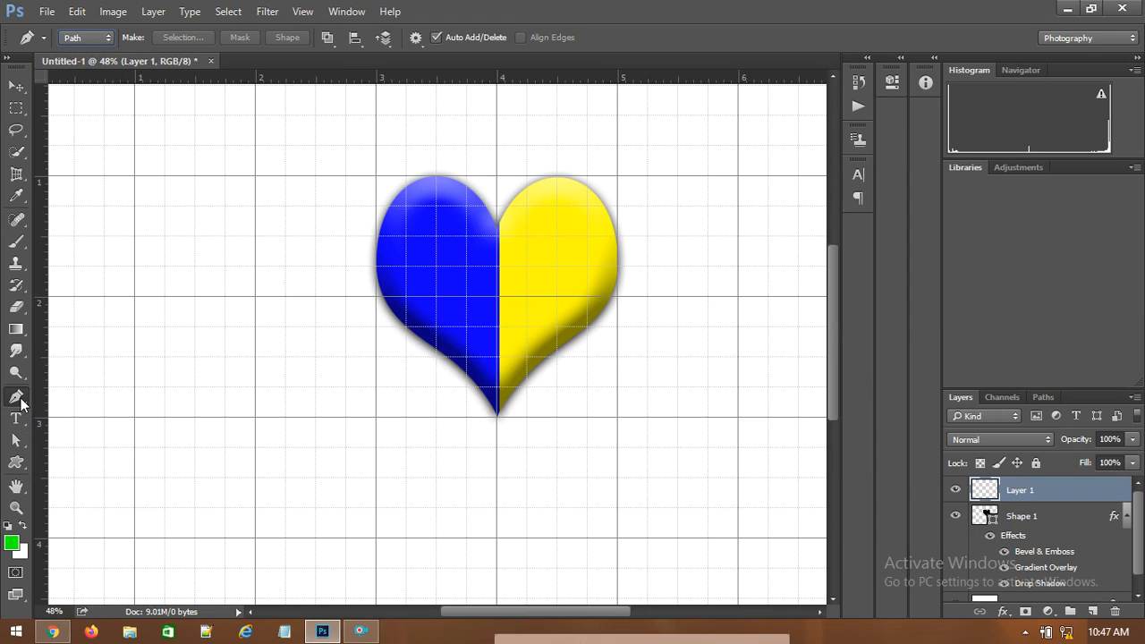
{"action": "left_click", "coordinate": [346, 160]}
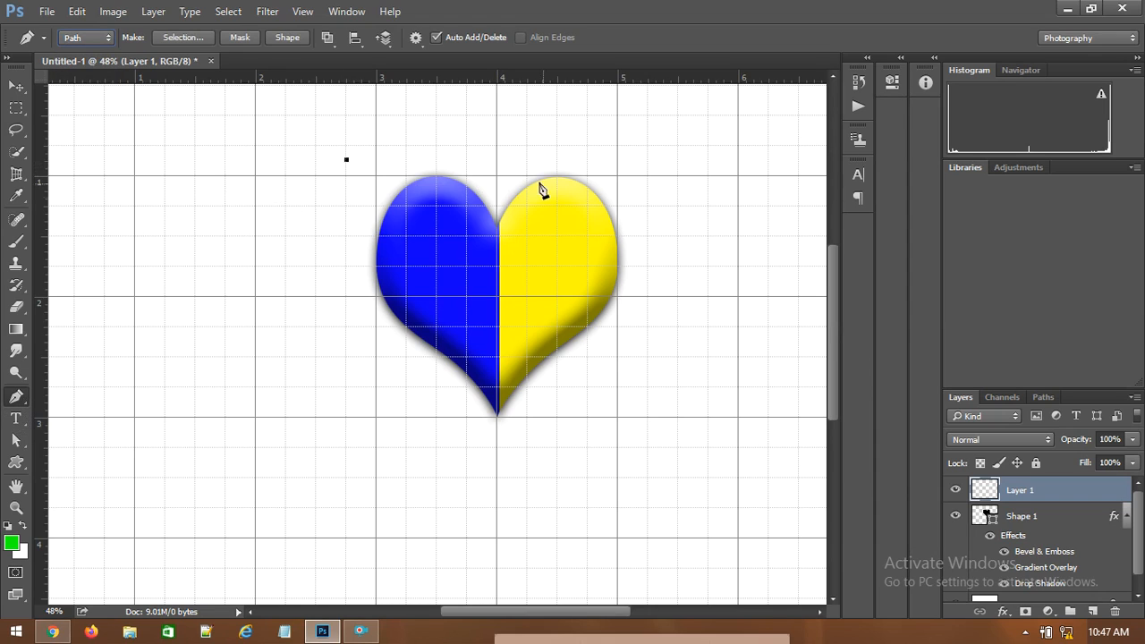
{"action": "left_click_drag", "start_coordinate": [659, 207], "coordinate": [658, 252]}
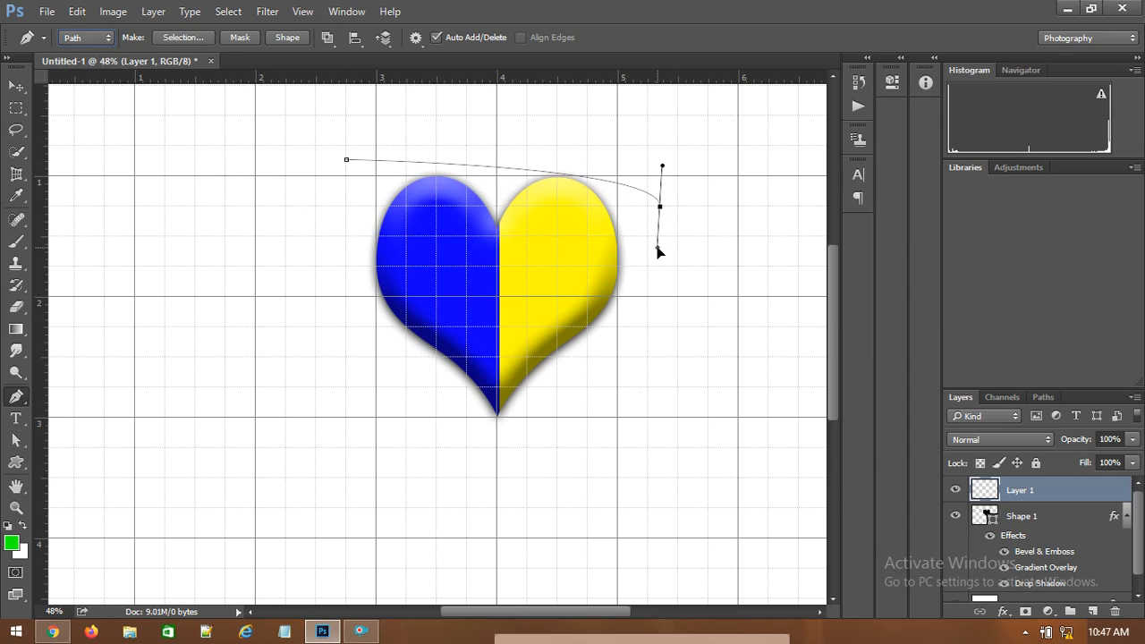
{"action": "left_click_drag", "start_coordinate": [346, 267], "coordinate": [362, 296]}
{"action": "left_click_drag", "start_coordinate": [639, 328], "coordinate": [675, 336]}
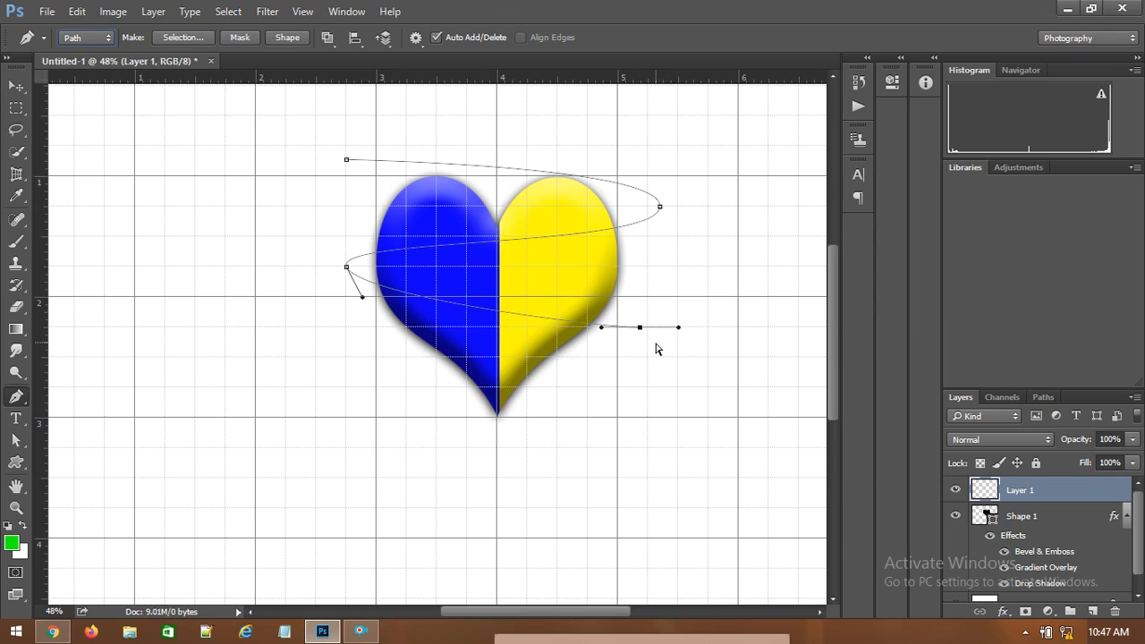
{"action": "key", "text": "ctrl+z"}
{"action": "key", "text": "ctrl+alt+z"}
- Continue the pen path in smooth curves back and forth across the heart, ending beside its lower left edge
{"action": "left_click_drag", "start_coordinate": [347, 236], "coordinate": [363, 282]}
{"action": "left_click_drag", "start_coordinate": [634, 308], "coordinate": [575, 335]}
{"action": "left_click", "coordinate": [376, 357]}
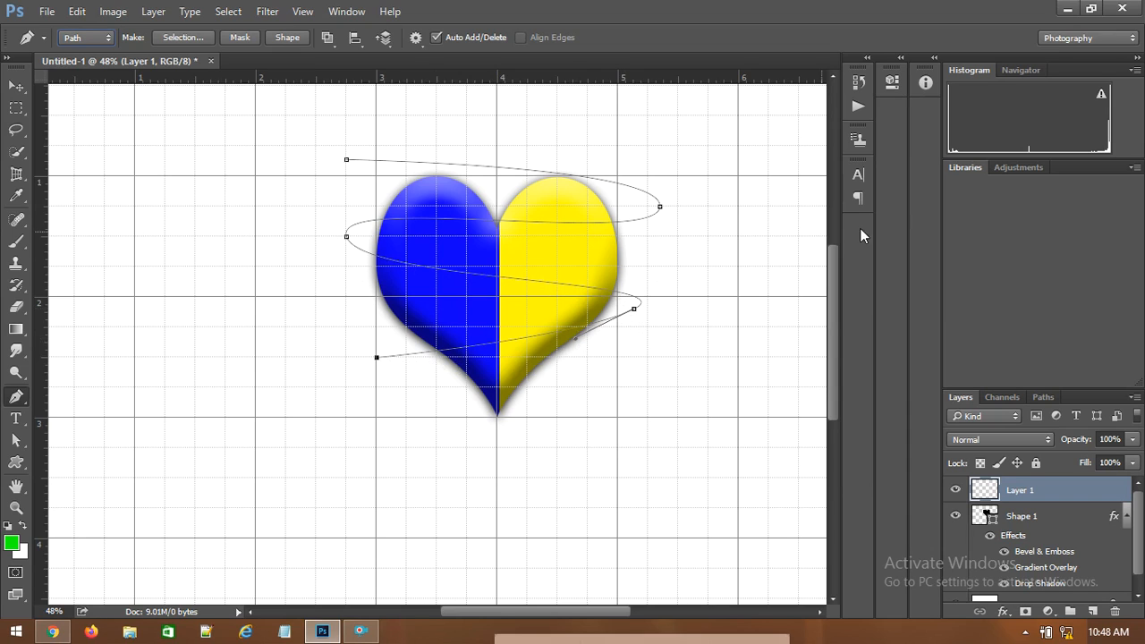
- Set the Brush tool to a hard round tip of 49 px with 100% hardness
{"action": "left_click", "coordinate": [16, 246]}
{"action": "right_click", "coordinate": [18, 244]}
{"action": "left_click", "coordinate": [86, 39]}
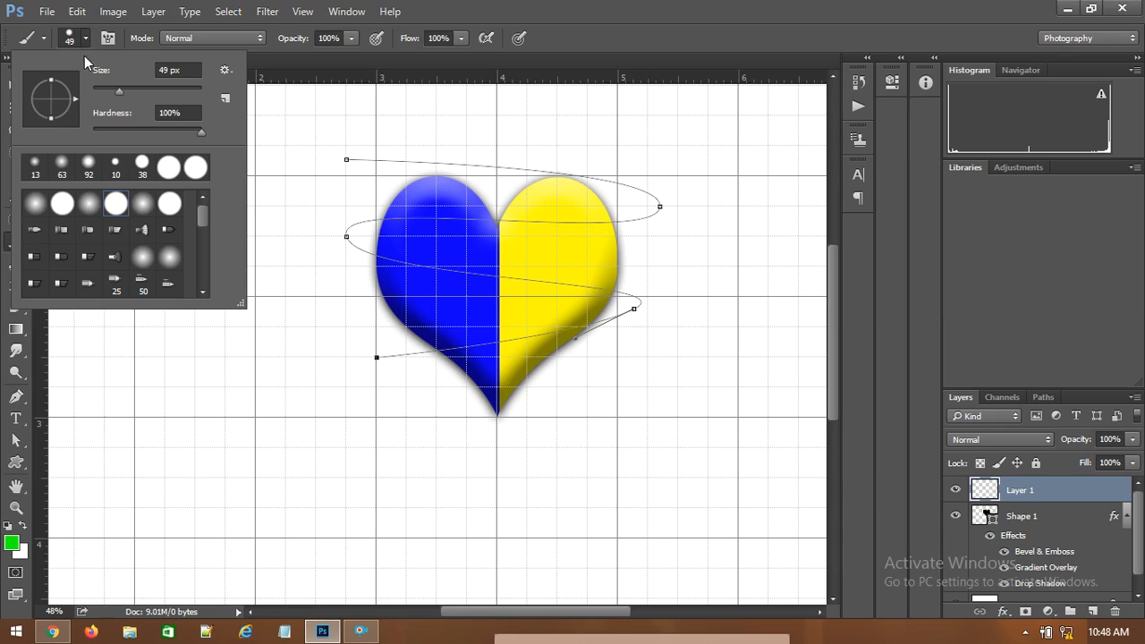
{"action": "left_click", "coordinate": [117, 207]}
{"action": "left_click", "coordinate": [356, 75]}
- Stroke the winding path on the new layer with the green brush, tapering the line at both ends
{"action": "left_click", "coordinate": [15, 396]}
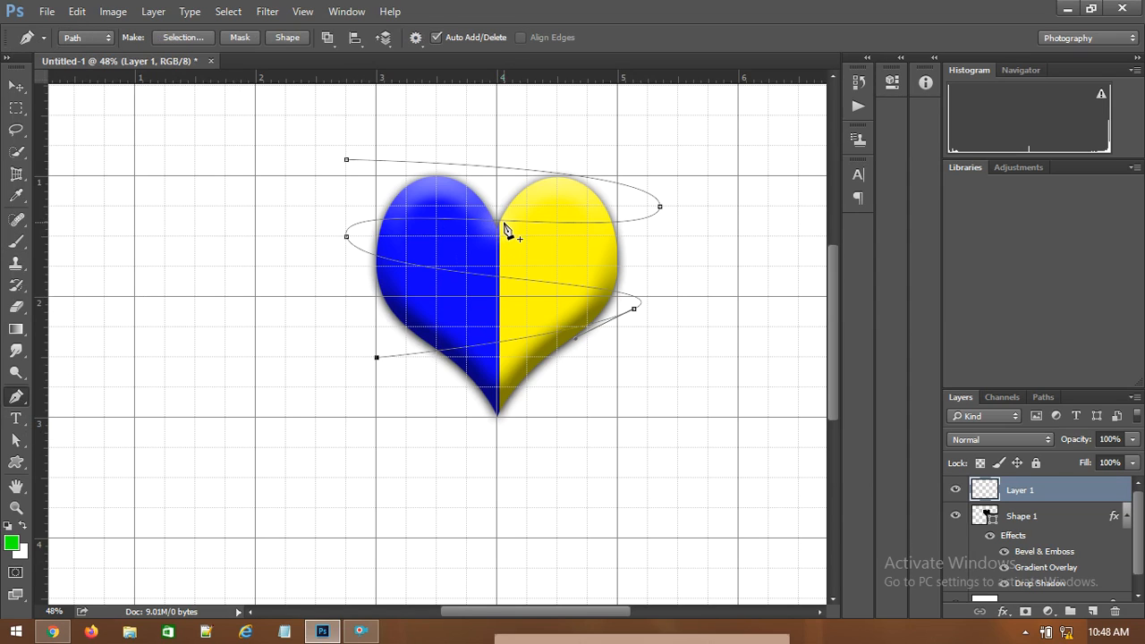
{"action": "right_click", "coordinate": [506, 229]}
{"action": "left_click", "coordinate": [561, 368]}
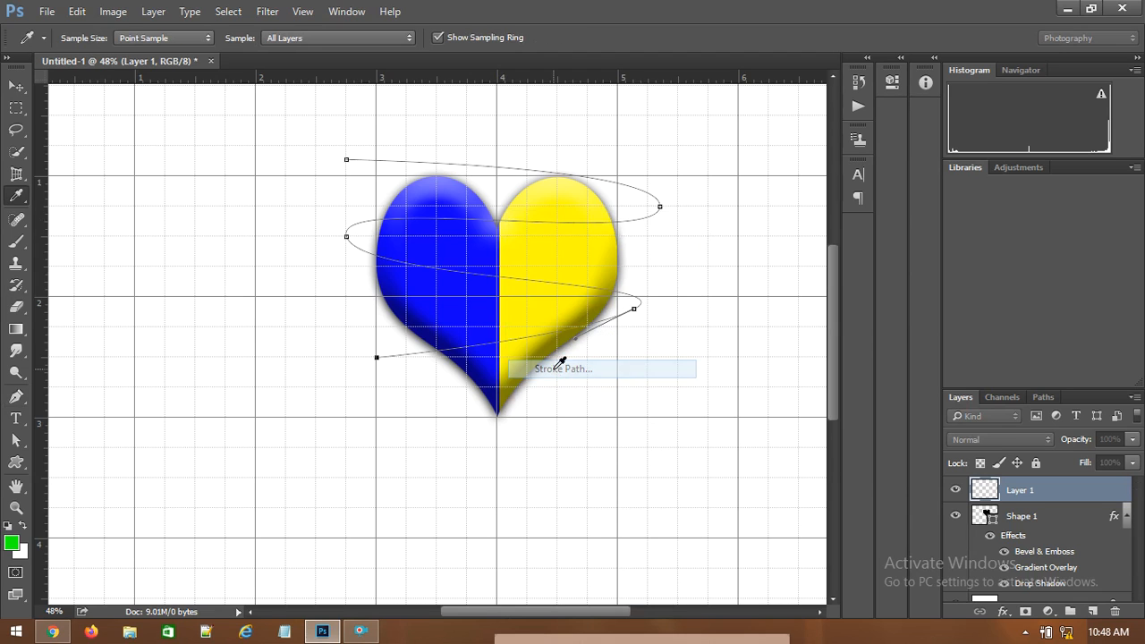
{"action": "left_click", "coordinate": [686, 214]}
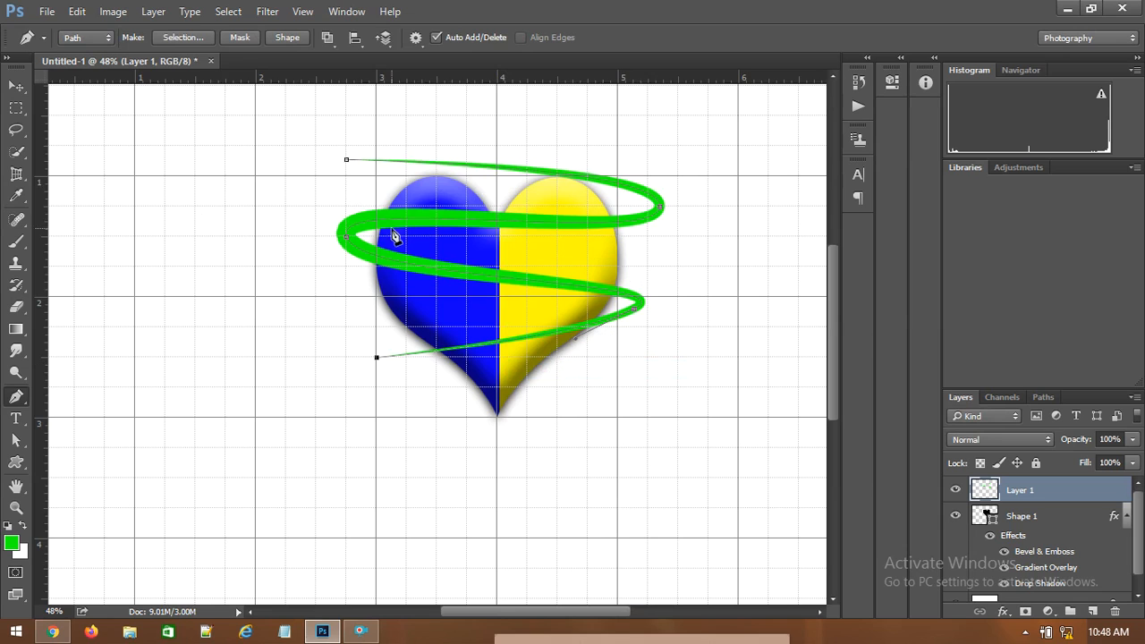
- Move the green stroke slightly down over the heart and deselect the path so its outline is hidden
{"action": "left_click", "coordinate": [17, 86]}
{"action": "left_click_drag", "start_coordinate": [411, 218], "coordinate": [416, 238]}
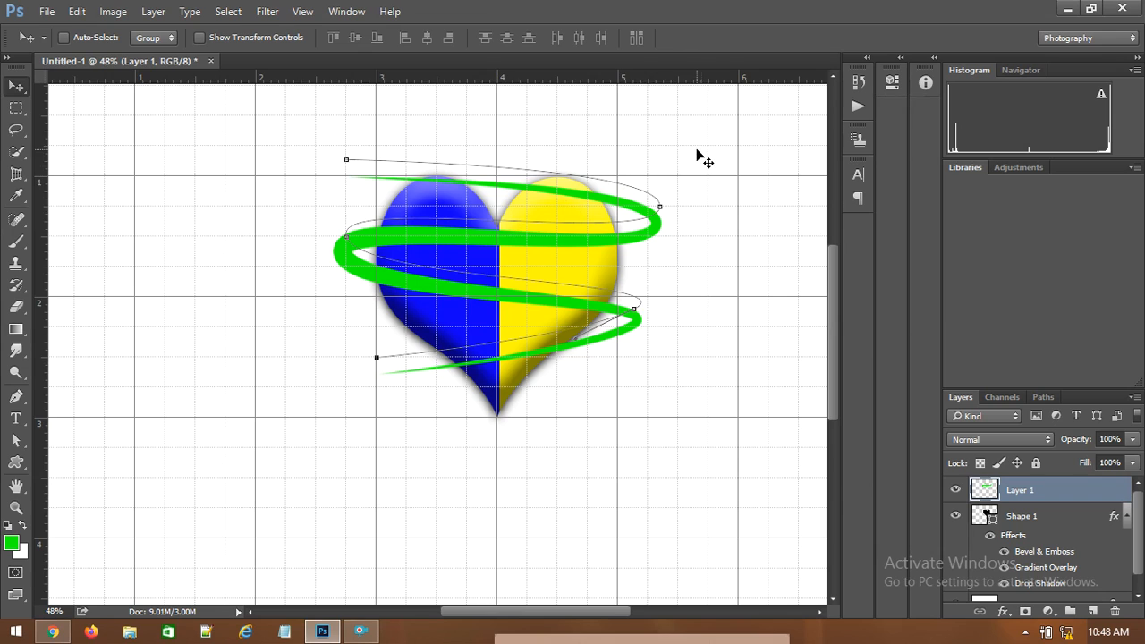
{"action": "left_click", "coordinate": [1044, 399]}
{"action": "left_click", "coordinate": [1030, 489]}
{"action": "left_click", "coordinate": [960, 397]}
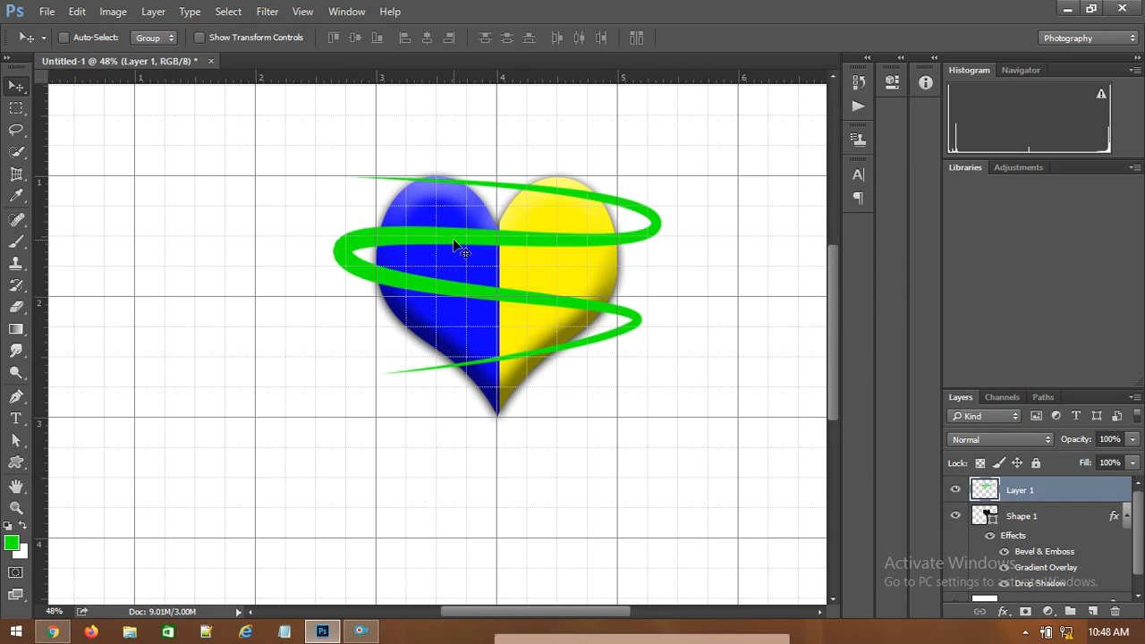
- Erase the diagonal middle band of the green stroke where it crosses the heart, keeping the parts outside it
{"action": "left_click", "coordinate": [16, 307]}
{"action": "scroll", "coordinate": [191, 296], "scroll_direction": "up", "scroll_amount": 1}
{"action": "scroll", "coordinate": [205, 299], "scroll_direction": "down", "scroll_amount": 1}
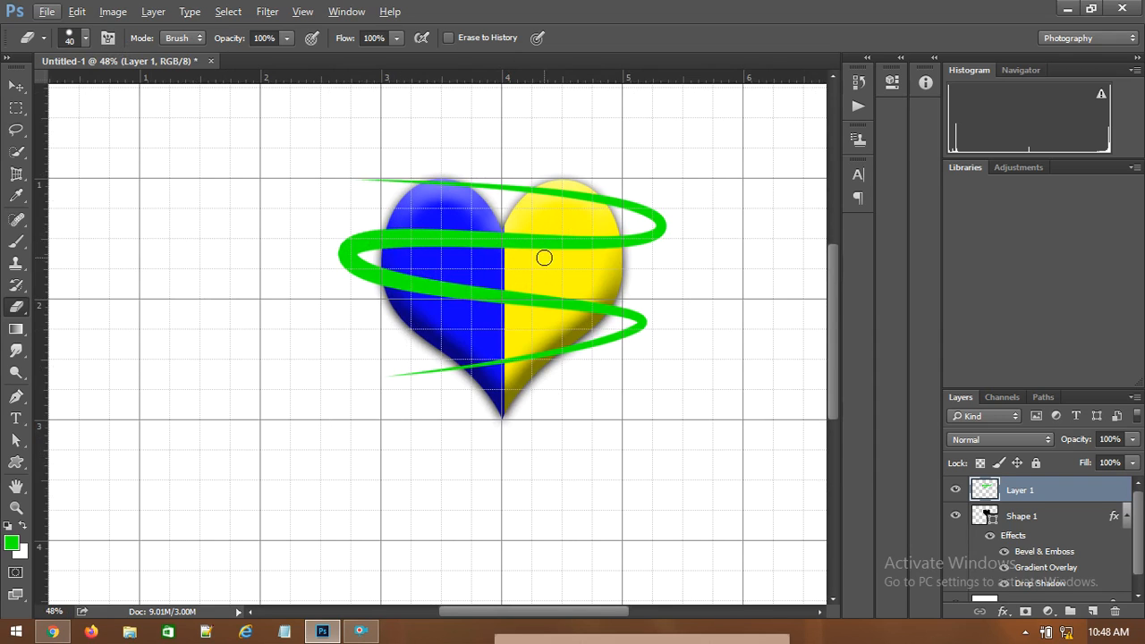
{"action": "scroll", "coordinate": [529, 277], "scroll_direction": "up", "scroll_amount": 1}
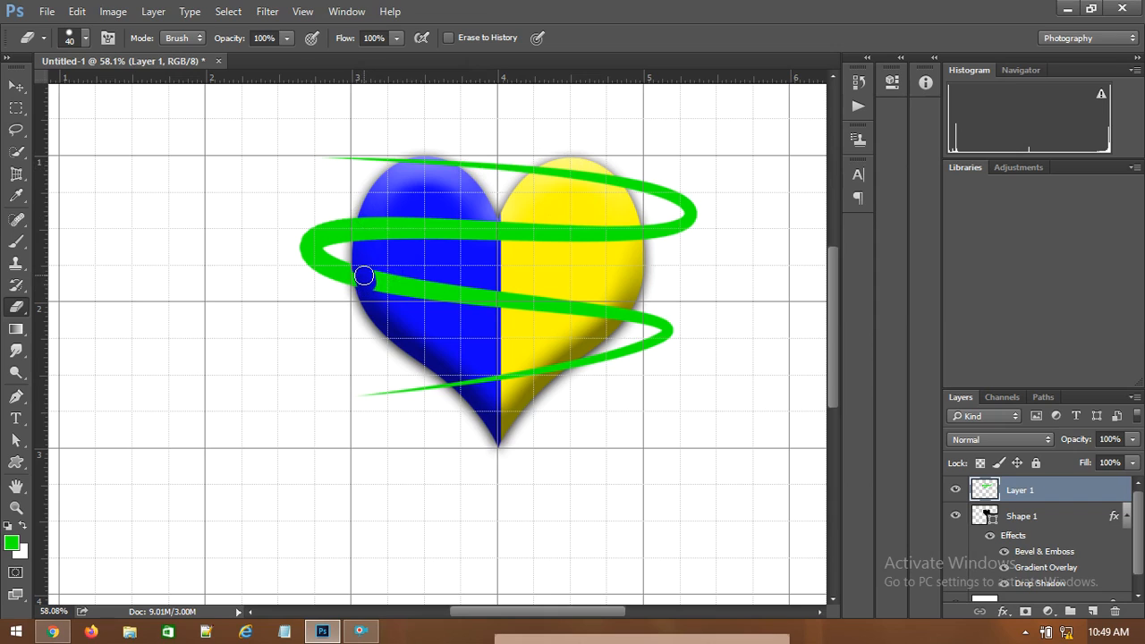
{"action": "left_click", "coordinate": [362, 273]}
{"action": "mouse_move", "coordinate": [599, 312]}
{"action": "left_mouse_down"}
{"action": "mouse_move", "coordinate": [382, 288]}
{"action": "mouse_move", "coordinate": [417, 277]}
{"action": "left_mouse_up"}
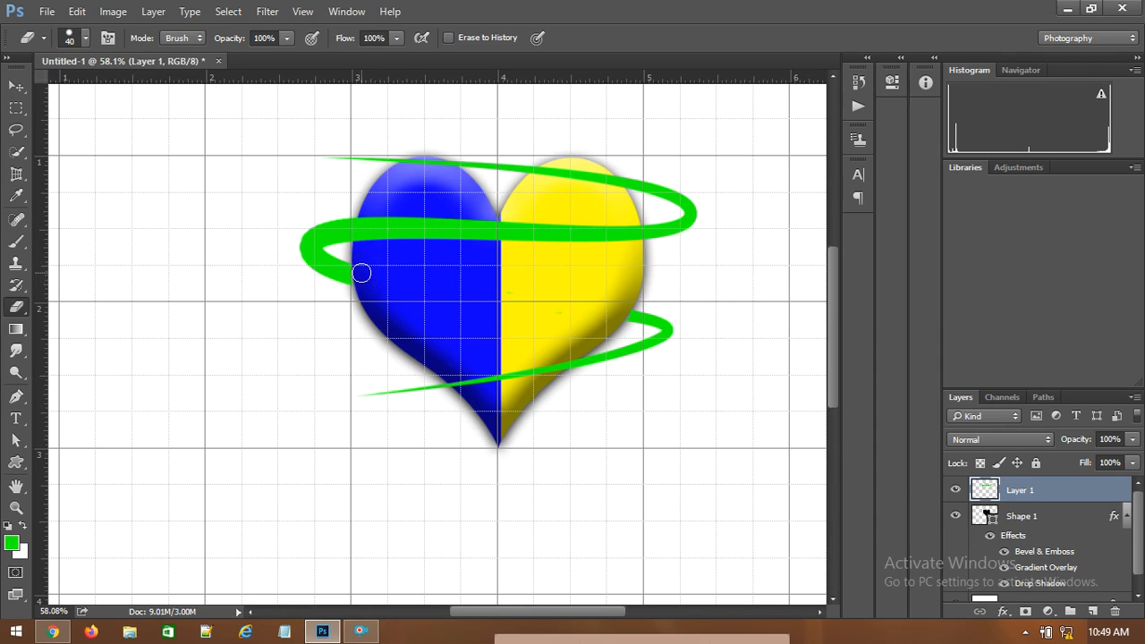
- Erase the uppermost green strand where it crosses the heart's yellow and blue lobes, so it passes behind the heart
{"action": "scroll", "coordinate": [493, 304], "scroll_direction": "down", "scroll_amount": 1}
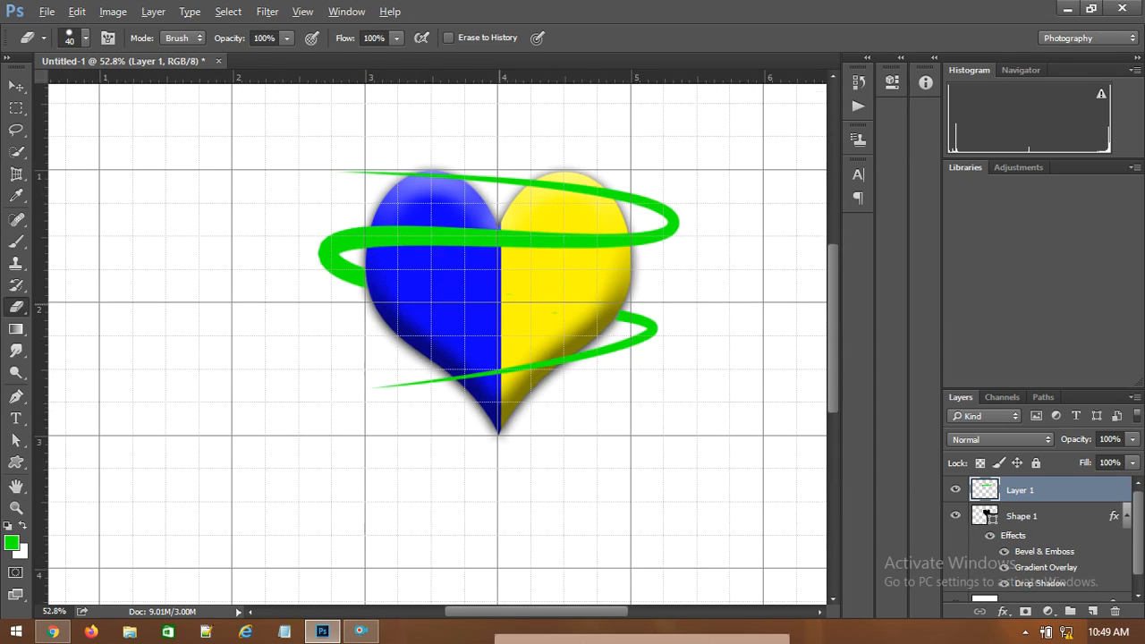
{"action": "scroll", "coordinate": [502, 305], "scroll_direction": "down", "scroll_amount": 1}
{"action": "key", "text": "alt"}
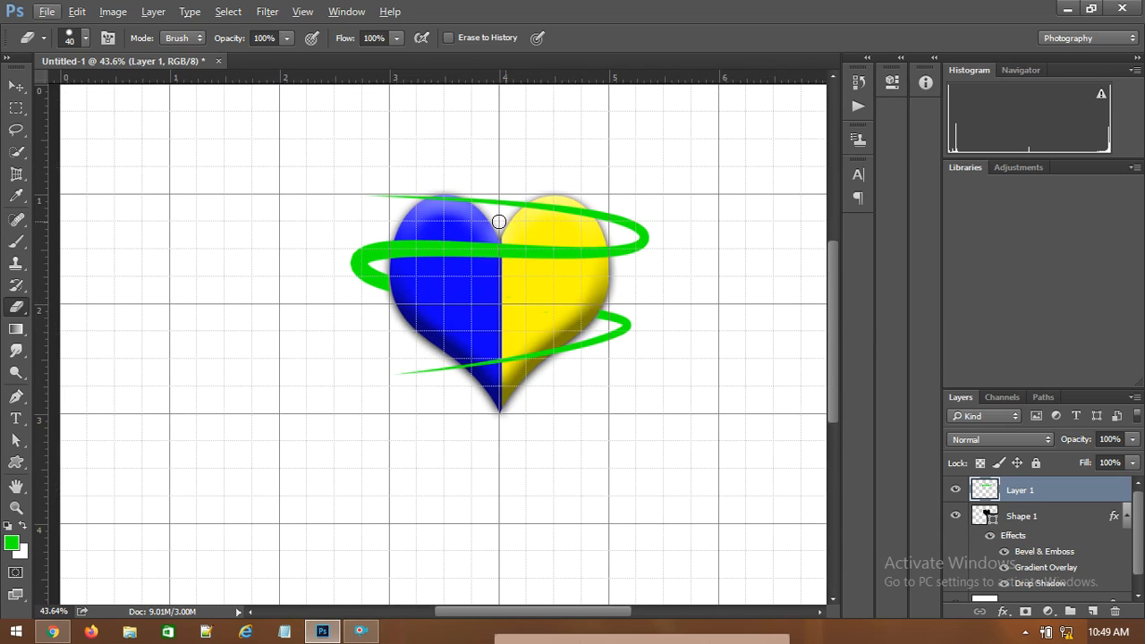
{"action": "scroll", "coordinate": [537, 250], "scroll_direction": "up", "scroll_amount": 1}
{"action": "scroll", "coordinate": [547, 272], "scroll_direction": "up", "scroll_amount": 1}
{"action": "key", "text": "alt"}
{"action": "key", "text": "alt"}
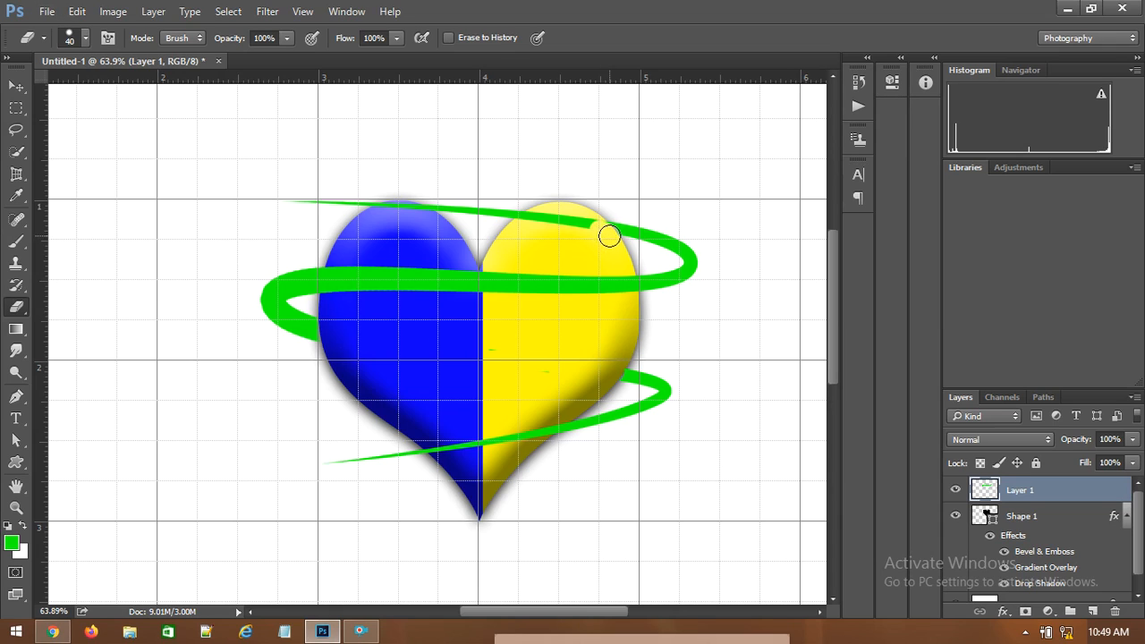
{"action": "mouse_move", "coordinate": [594, 230]}
{"action": "left_mouse_down"}
{"action": "mouse_move", "coordinate": [528, 221]}
{"action": "mouse_move", "coordinate": [596, 230]}
{"action": "left_mouse_up"}
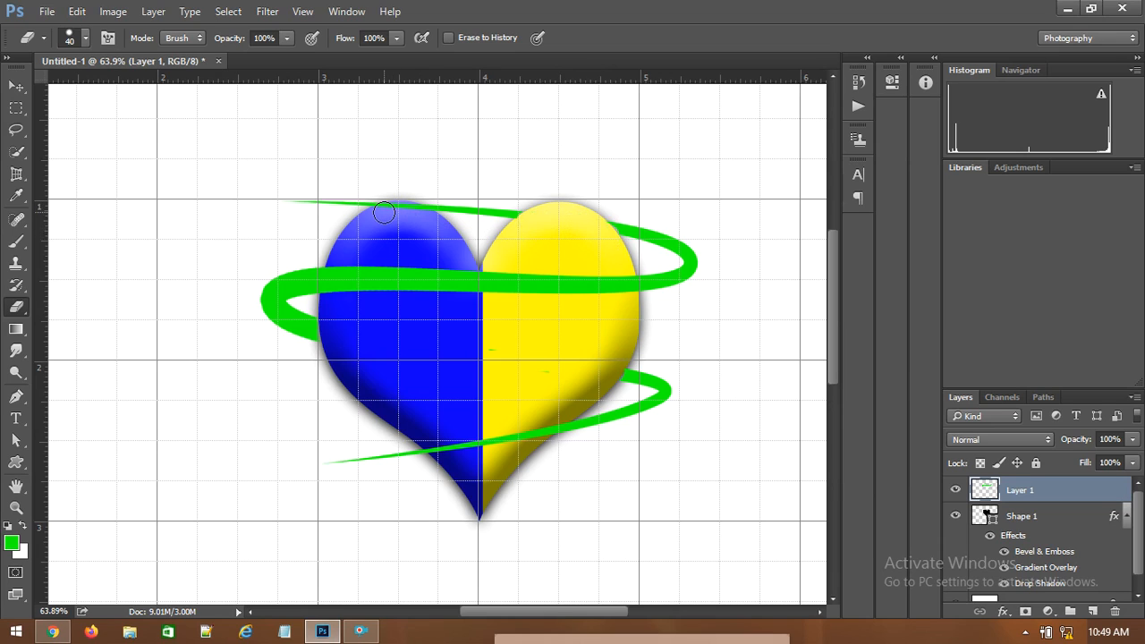
{"action": "mouse_move", "coordinate": [397, 215]}
{"action": "left_mouse_down"}
{"action": "mouse_move", "coordinate": [438, 224]}
{"action": "mouse_move", "coordinate": [426, 229]}
{"action": "left_mouse_up"}
{"action": "key", "text": "ctrl+z"}
{"action": "scroll", "coordinate": [588, 394], "scroll_direction": "down", "scroll_amount": 3, "text": "alt"}
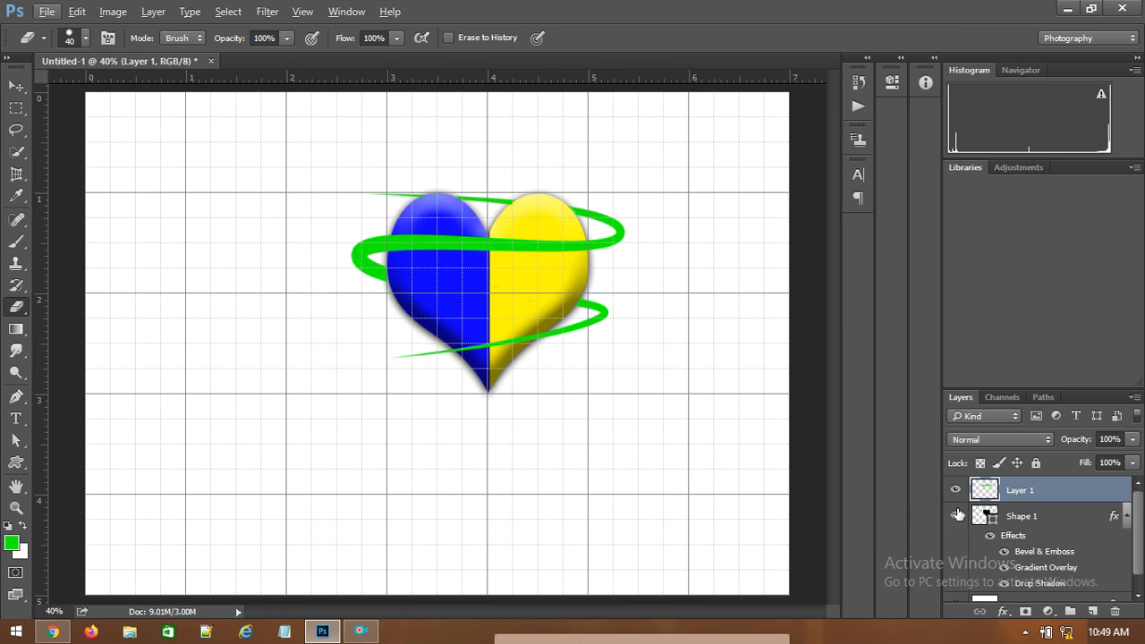
- Enable Outer Glow on the stroke layer and add a Gradient Overlay using the red-to-green preset
{"action": "right_click", "coordinate": [1022, 494]}
{"action": "left_click", "coordinate": [891, 122]}
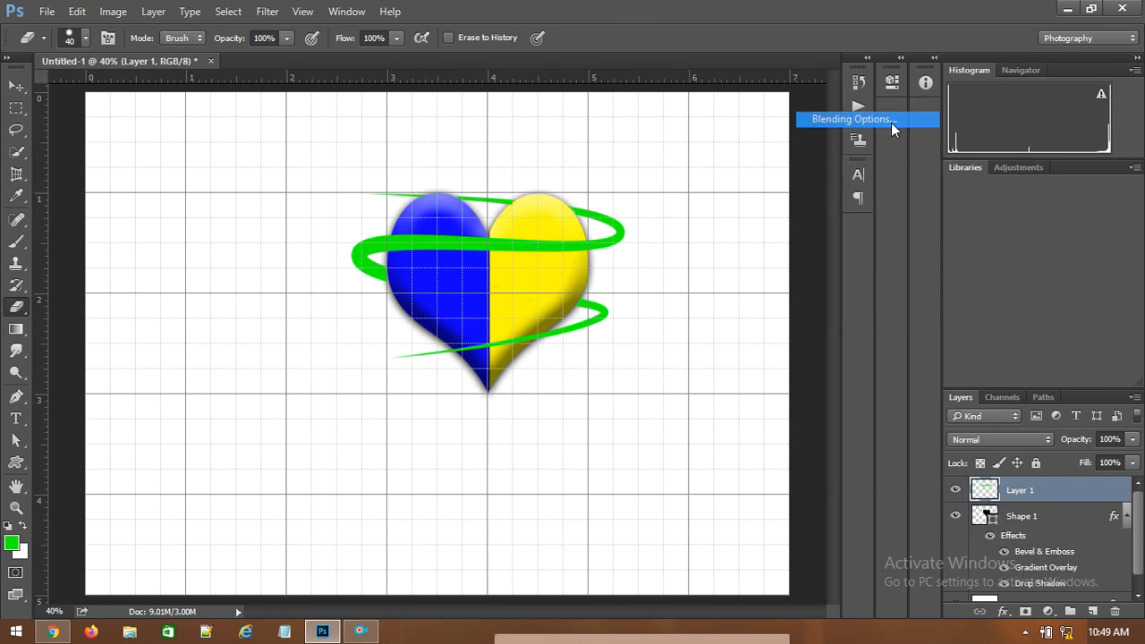
{"action": "left_click_drag", "start_coordinate": [657, 33], "coordinate": [950, 367]}
{"action": "left_click_drag", "start_coordinate": [812, 366], "coordinate": [909, 130]}
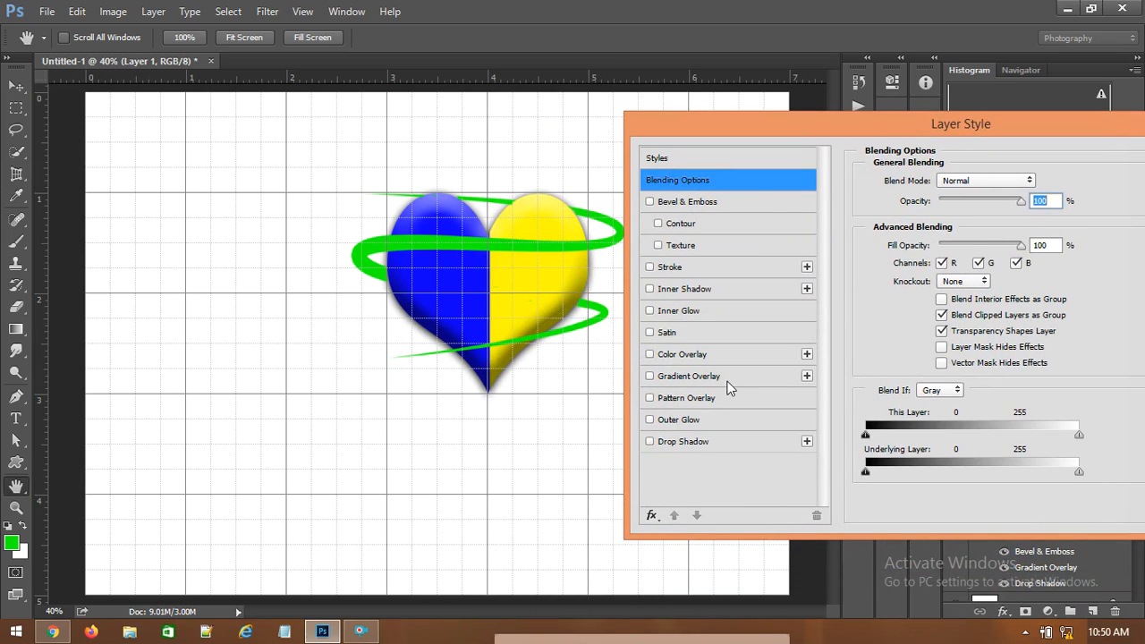
{"action": "left_click", "coordinate": [681, 427]}
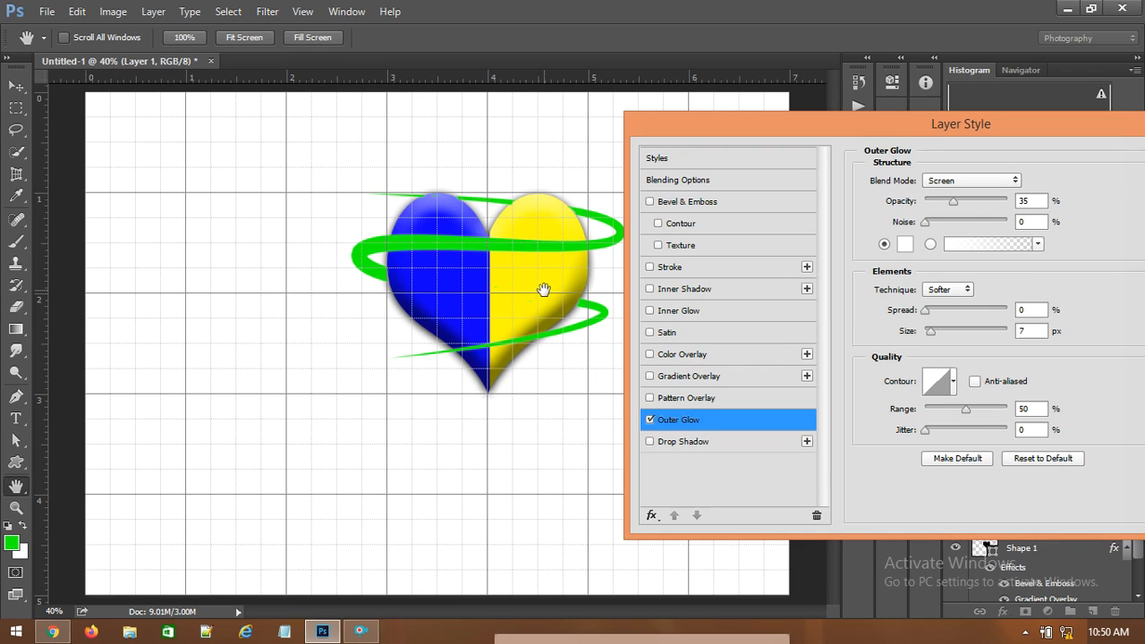
{"action": "left_click", "coordinate": [685, 378]}
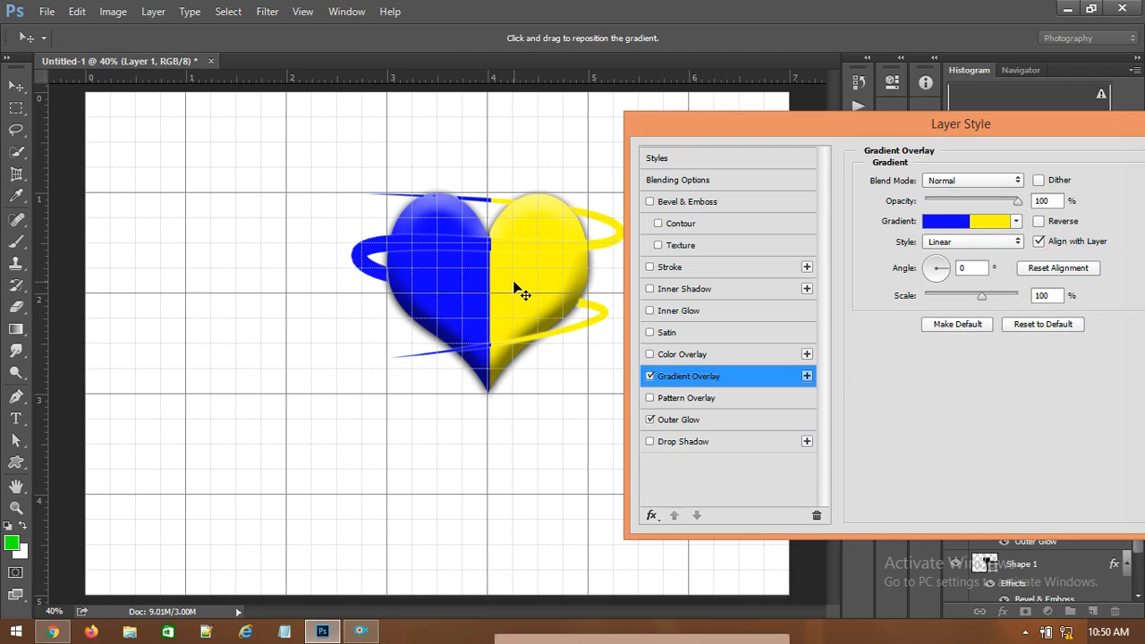
{"action": "left_click", "coordinate": [1017, 223]}
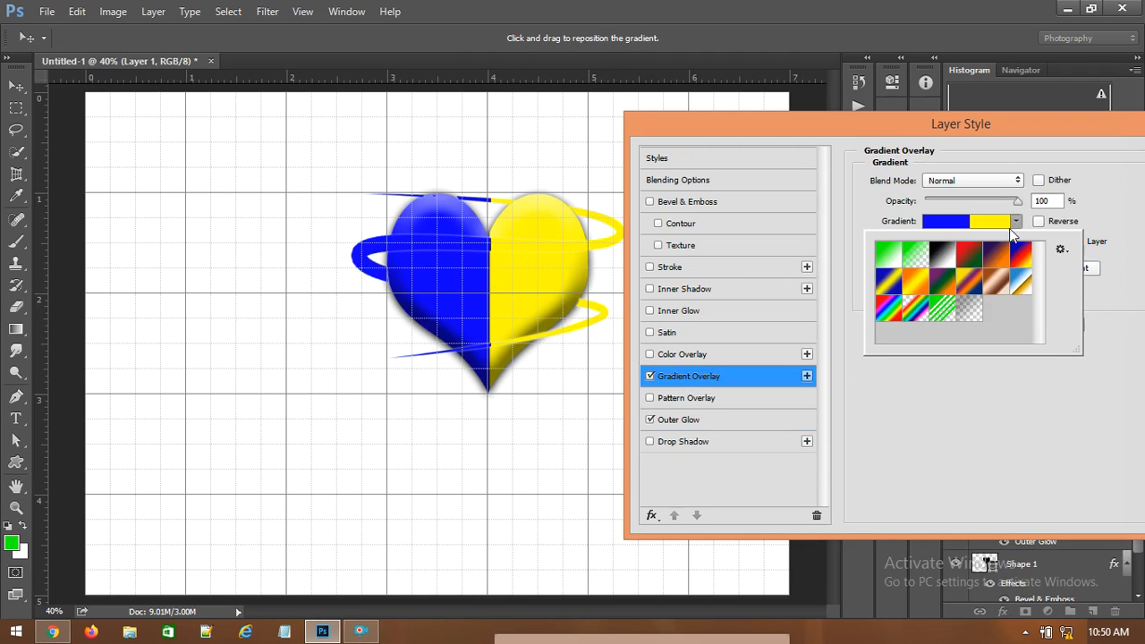
{"action": "left_click", "coordinate": [951, 259]}
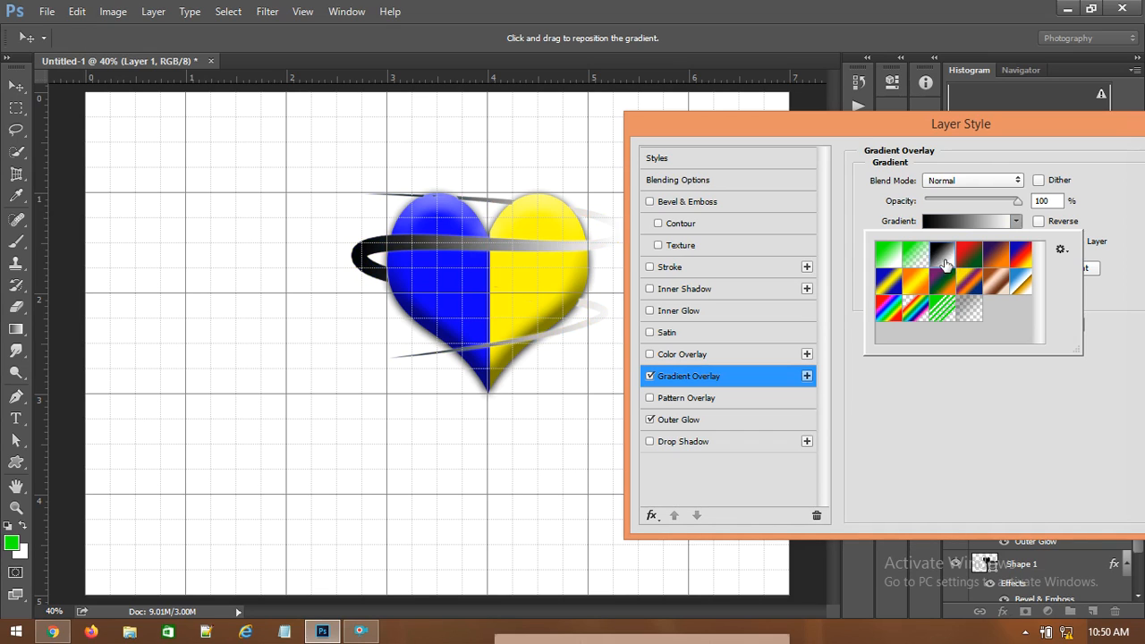
{"action": "left_click", "coordinate": [970, 261]}
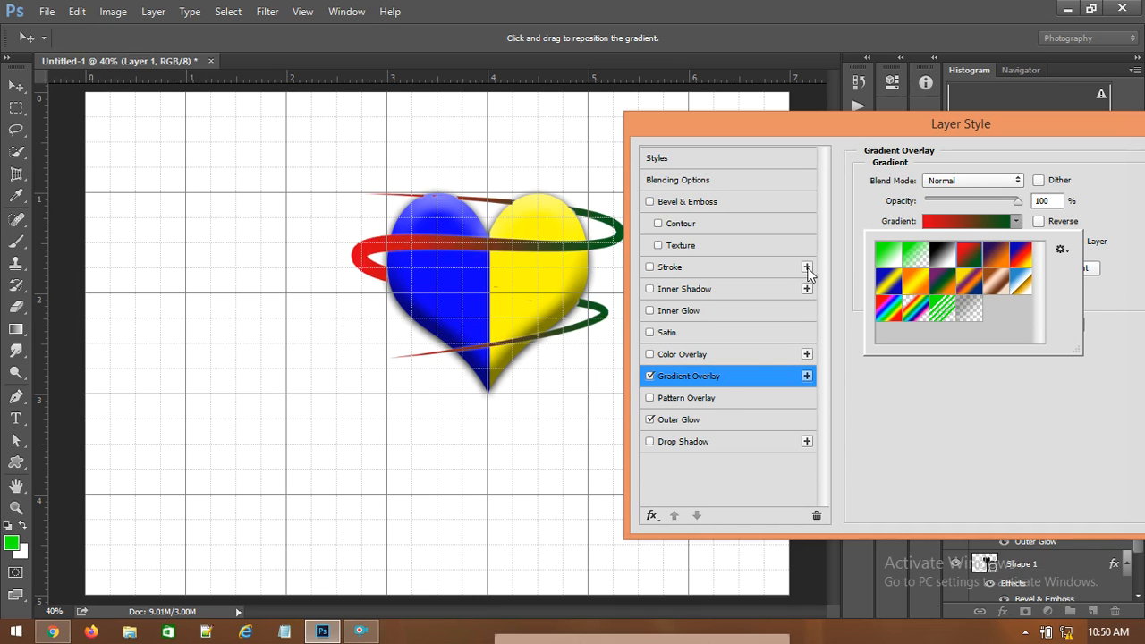
- Set the stroke's Outer Glow blend mode to Normal and its colour to light pink
{"action": "left_click", "coordinate": [689, 426]}
{"action": "left_click", "coordinate": [689, 424]}
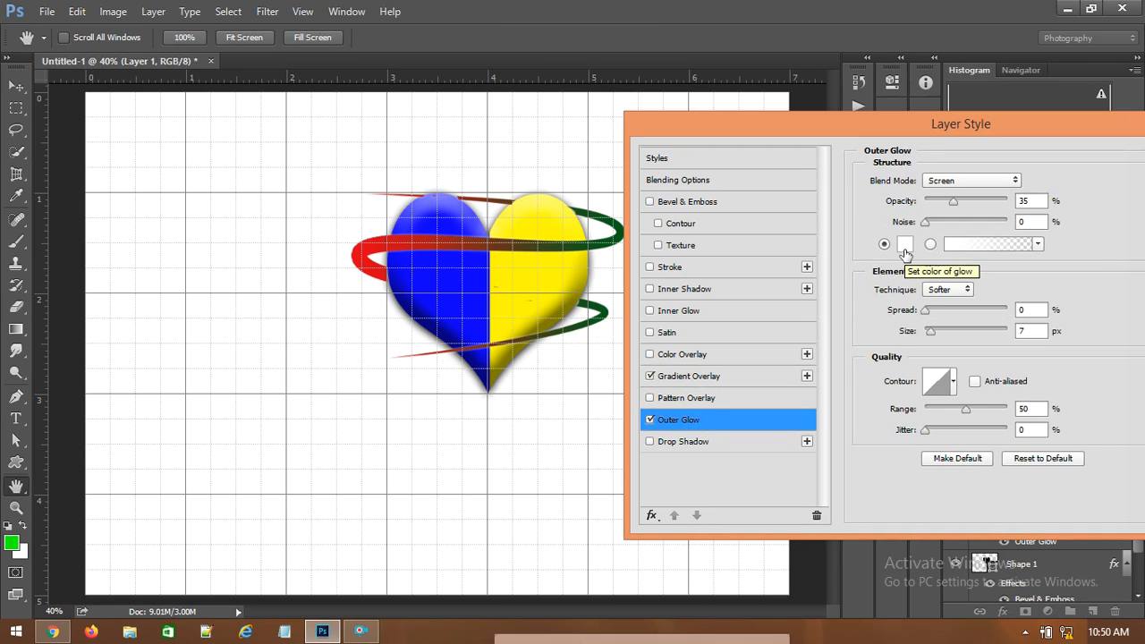
{"action": "left_click", "coordinate": [977, 182]}
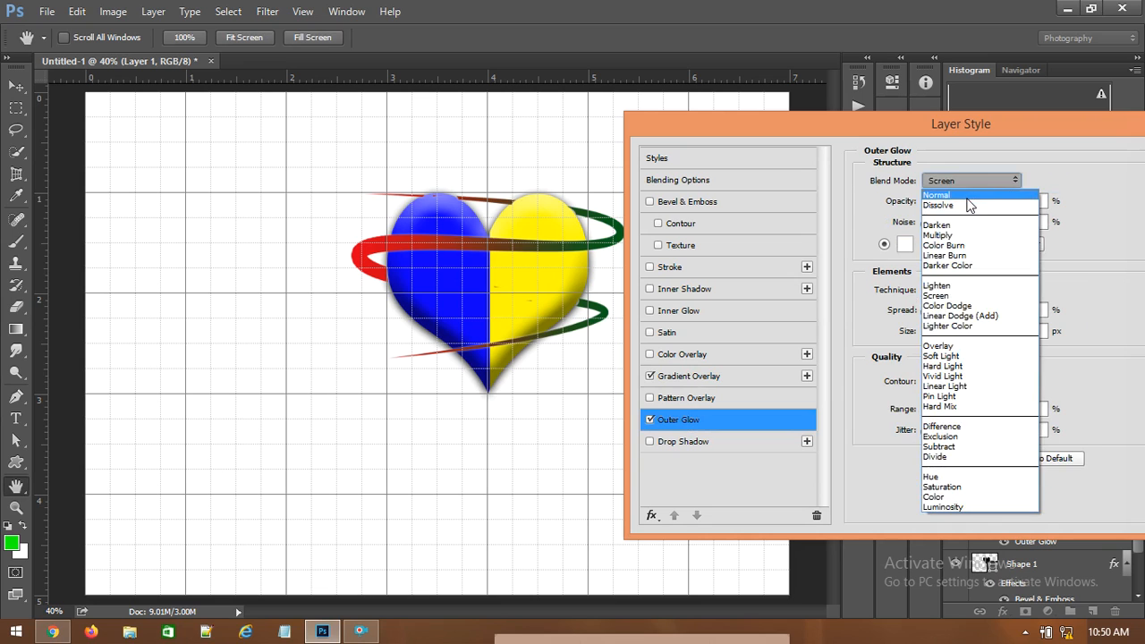
{"action": "left_click", "coordinate": [968, 196]}
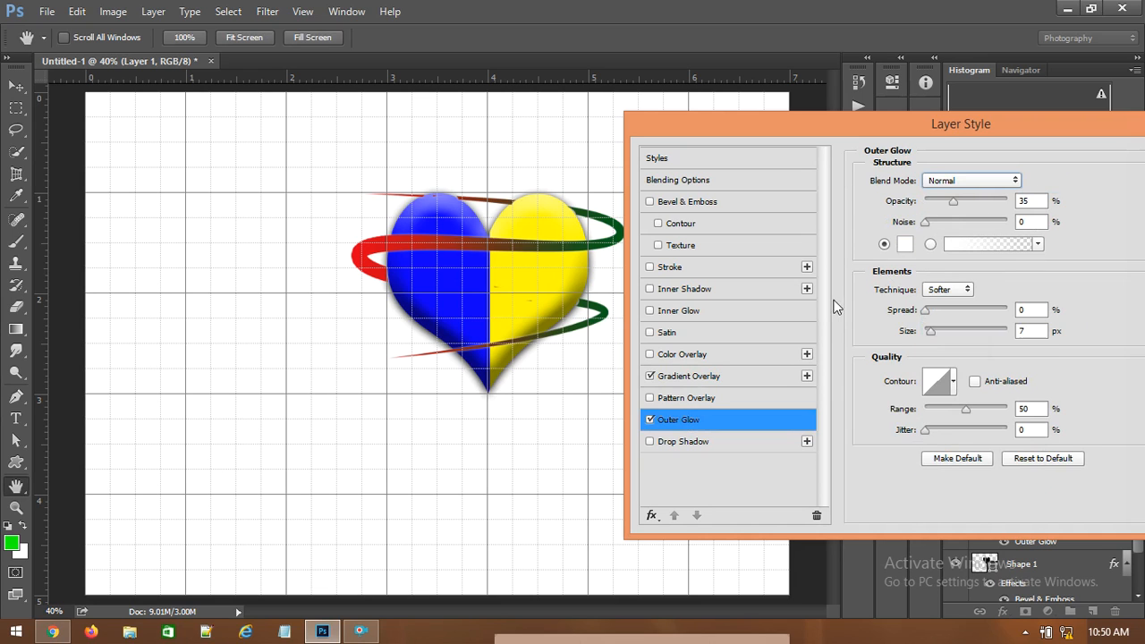
{"action": "left_click", "coordinate": [905, 246]}
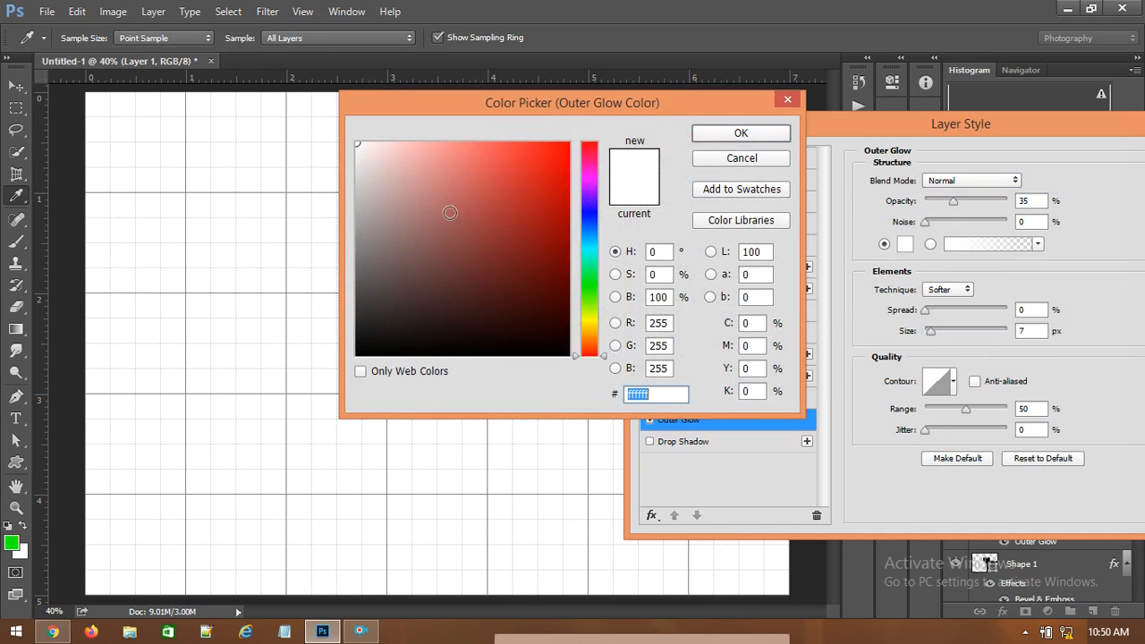
{"action": "left_click", "coordinate": [406, 143]}
{"action": "left_click", "coordinate": [715, 136]}
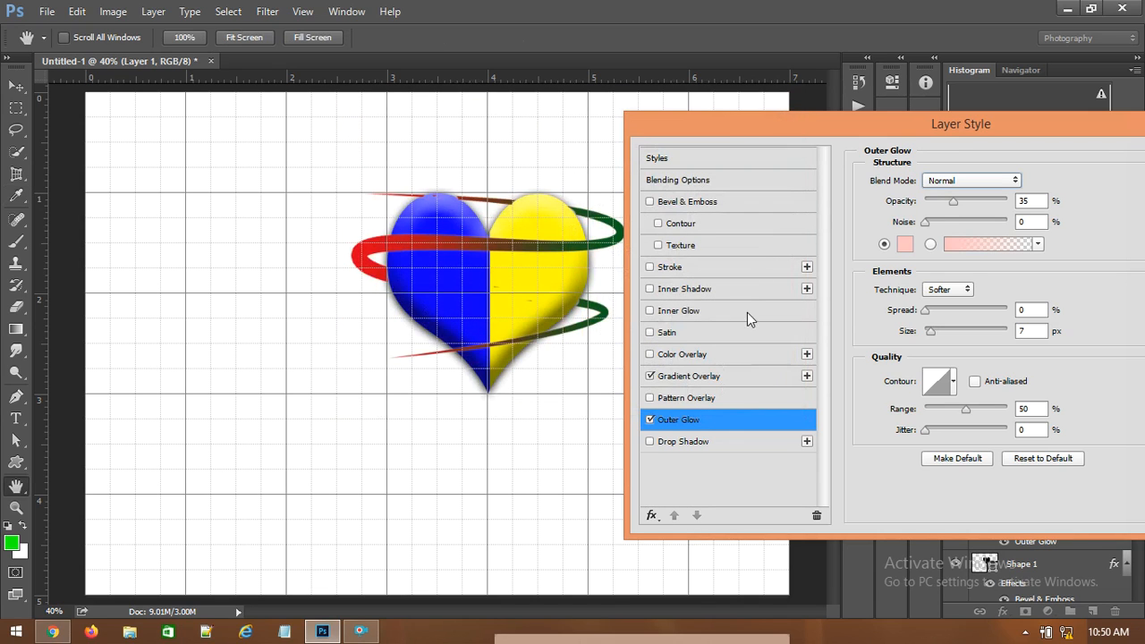
- Set the Outer Glow size to 27 px and its opacity to 90%
{"action": "left_click_drag", "start_coordinate": [932, 331], "coordinate": [976, 329]}
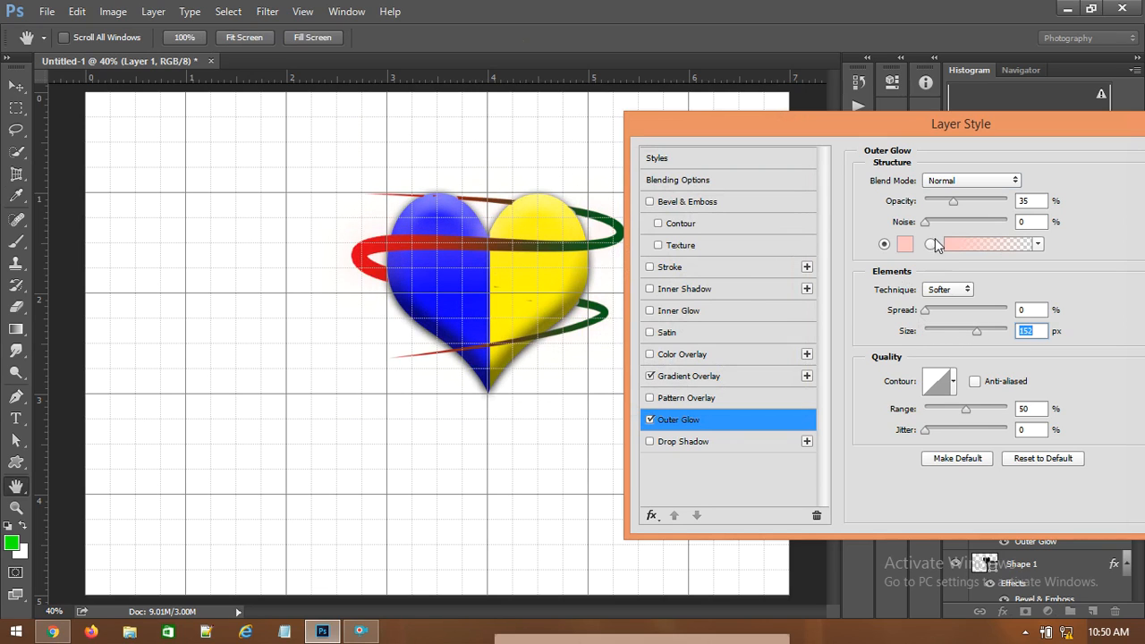
{"action": "left_click_drag", "start_coordinate": [956, 202], "coordinate": [987, 201]}
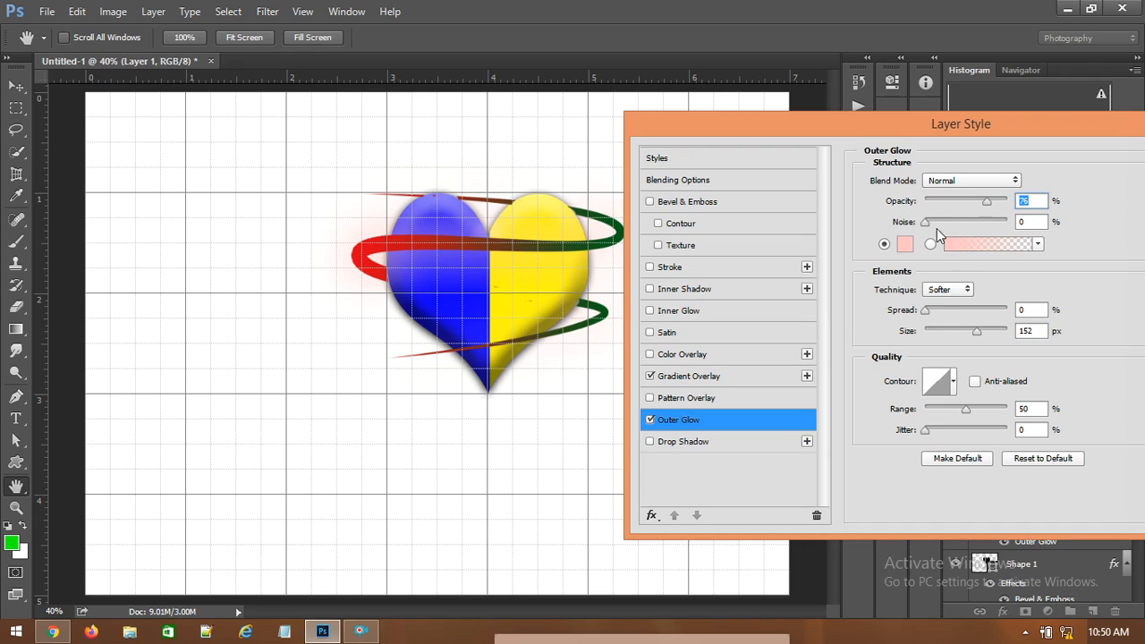
{"action": "left_click_drag", "start_coordinate": [977, 331], "coordinate": [938, 331]}
{"action": "left_click_drag", "start_coordinate": [988, 202], "coordinate": [999, 202]}
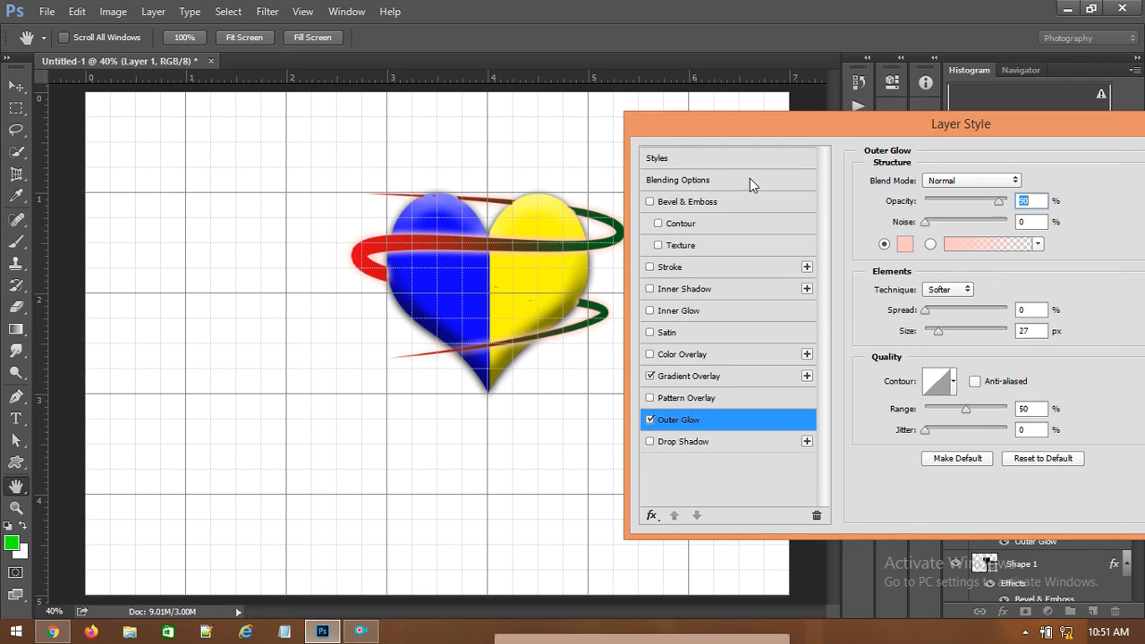
- Add Bevel & Emboss with the preset Inner Bevel settings to the stroke and apply the layer styles
{"action": "left_click", "coordinate": [698, 202]}
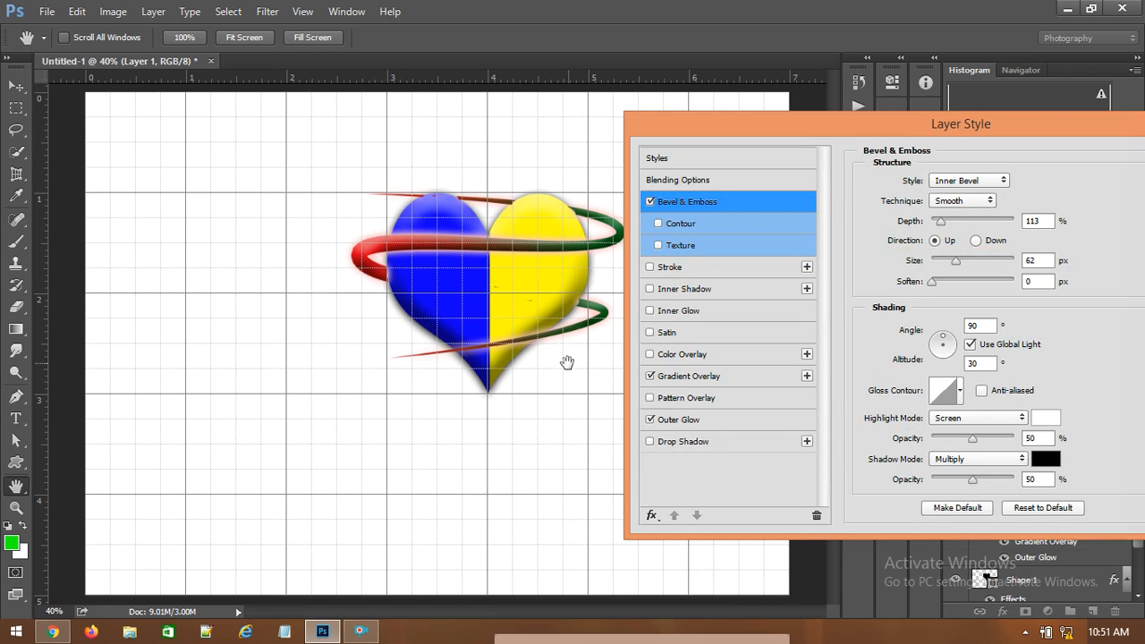
{"action": "left_click_drag", "start_coordinate": [937, 122], "coordinate": [892, 307]}
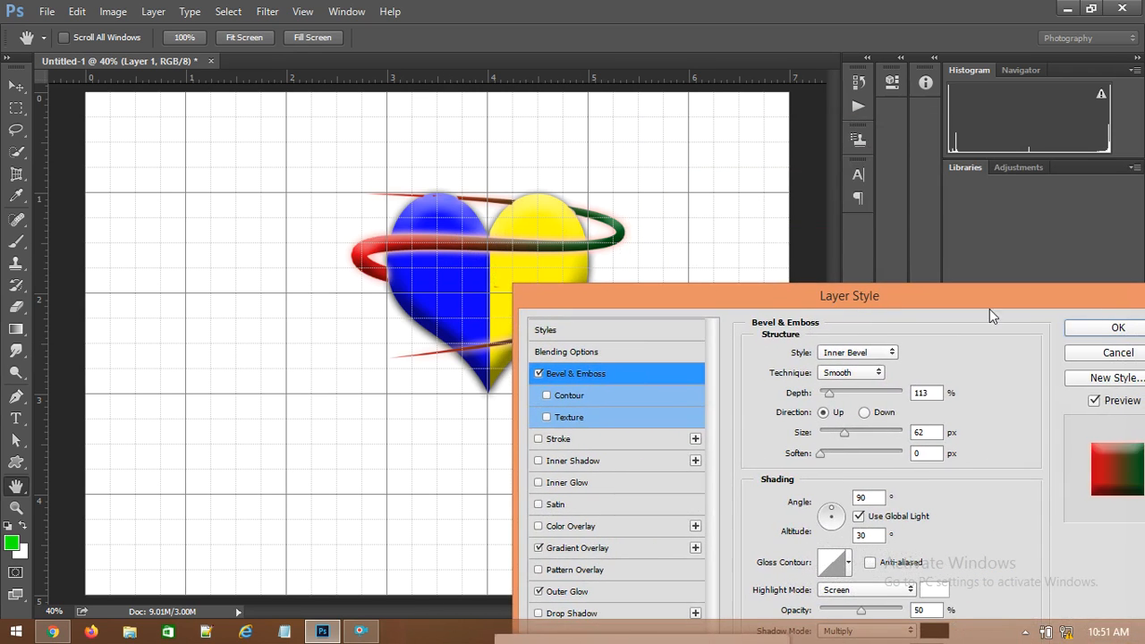
{"action": "left_click", "coordinate": [1107, 330]}
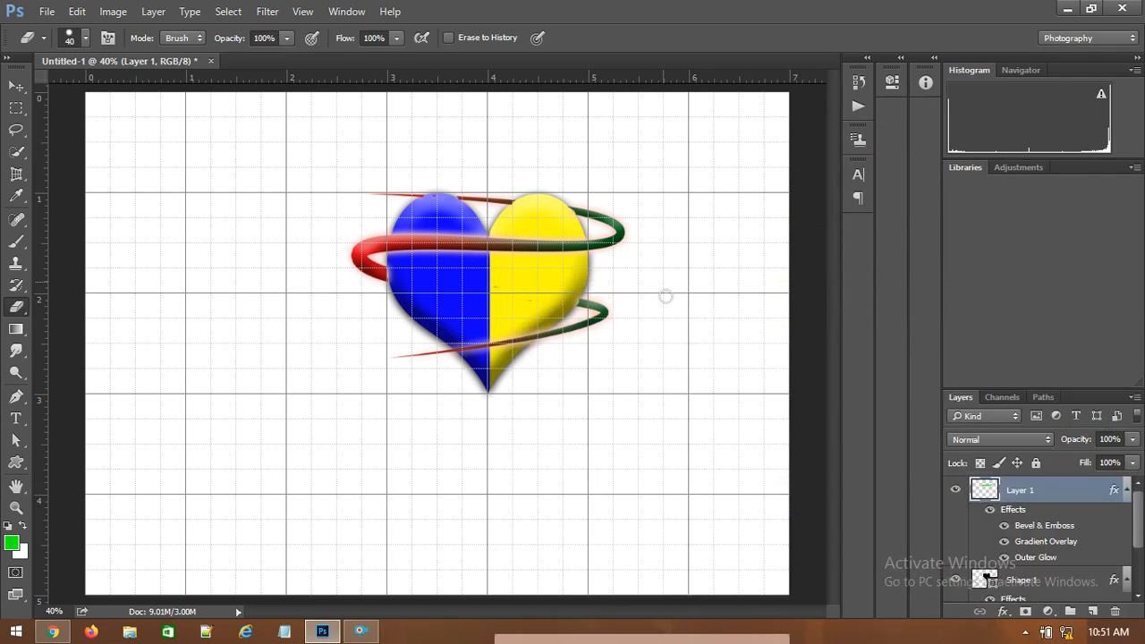
- Hide the grid on the canvas
{"action": "left_click", "coordinate": [302, 12]}
{"action": "mouse_move", "coordinate": [319, 292]}
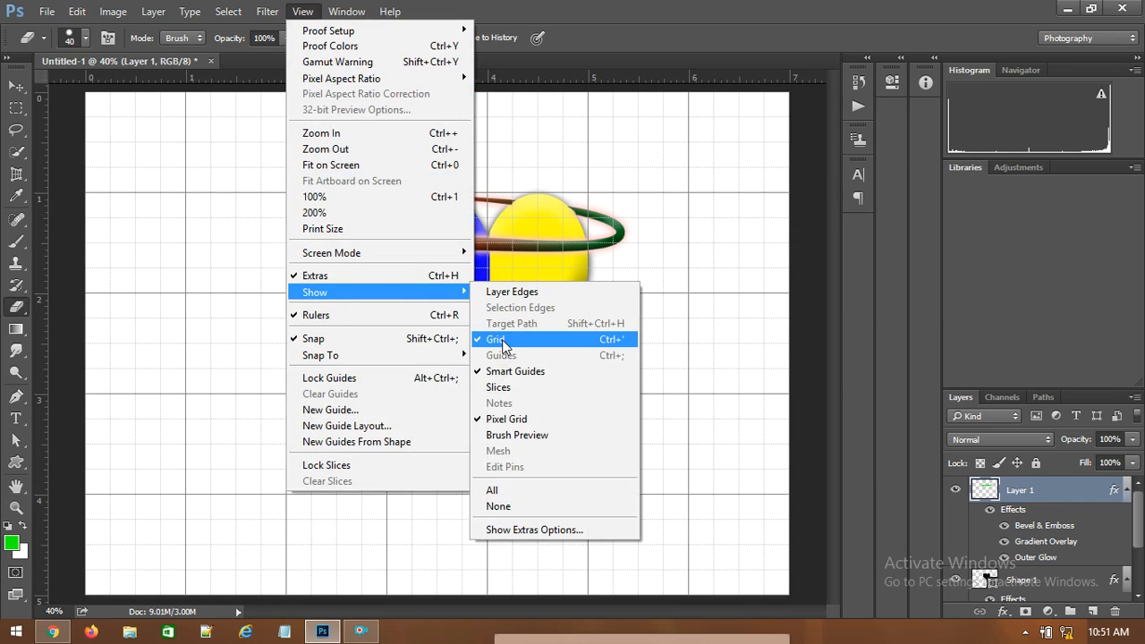
{"action": "left_click", "coordinate": [580, 339]}
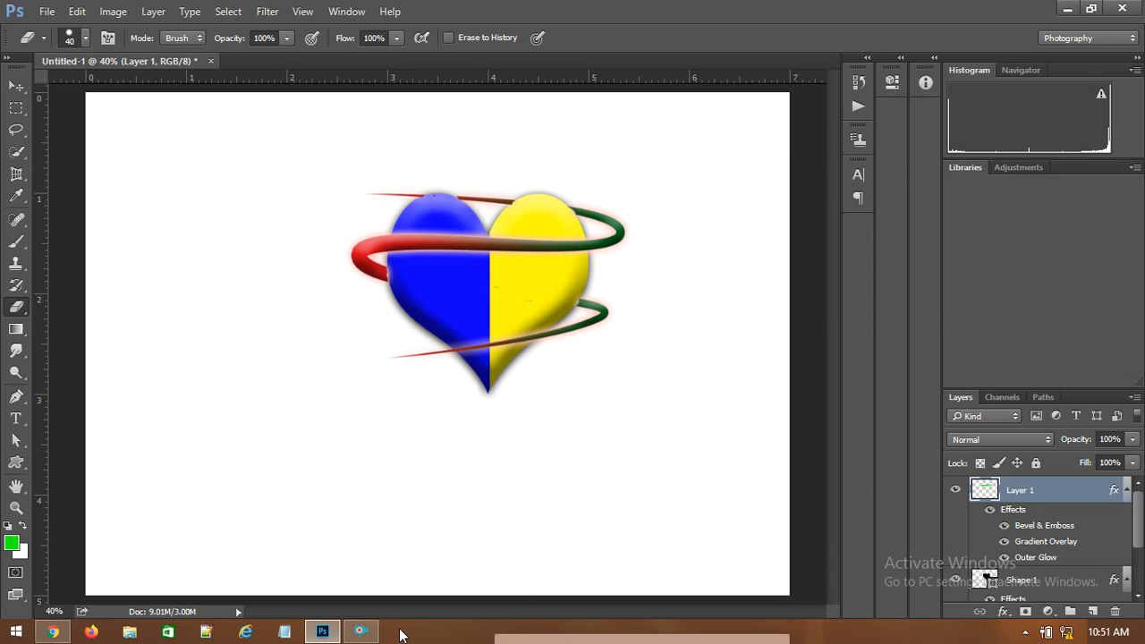
{"action": "mouse_move", "coordinate": [503, 591]}
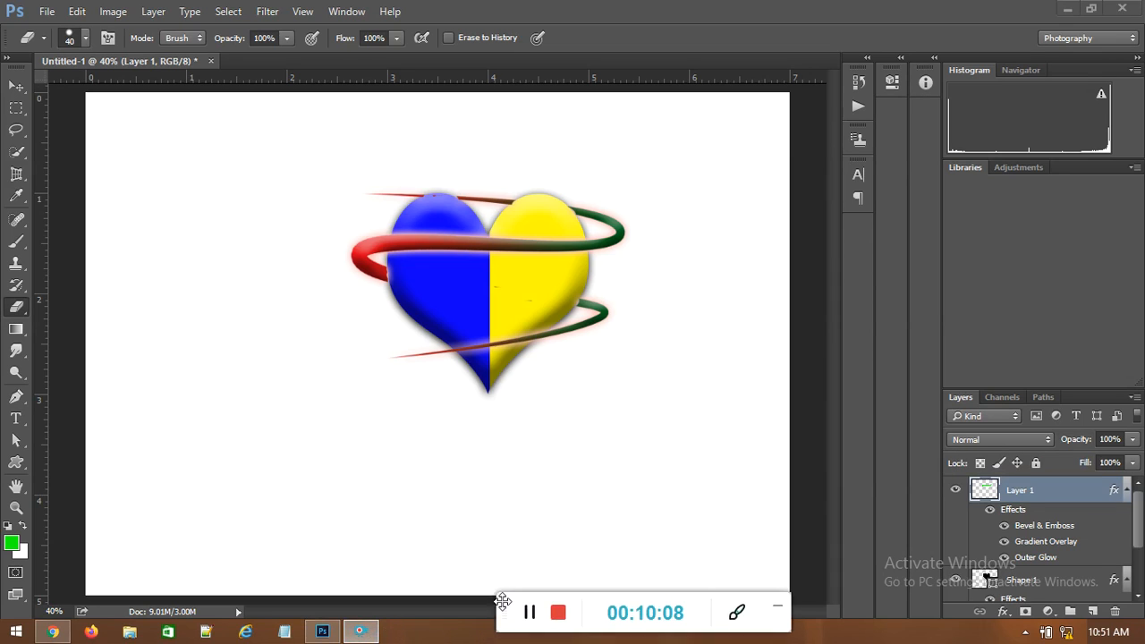
{"action": "left_click_drag", "start_coordinate": [503, 590], "coordinate": [509, 638]}
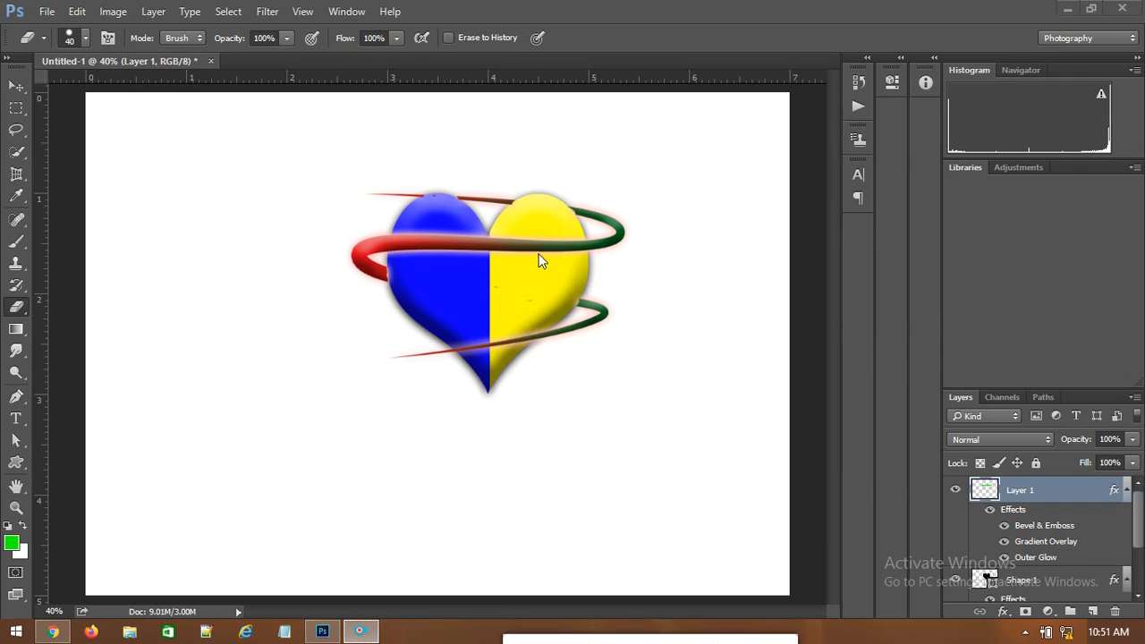
- Add a new empty layer above the ribbon layer
{"action": "left_click", "coordinate": [1140, 533]}
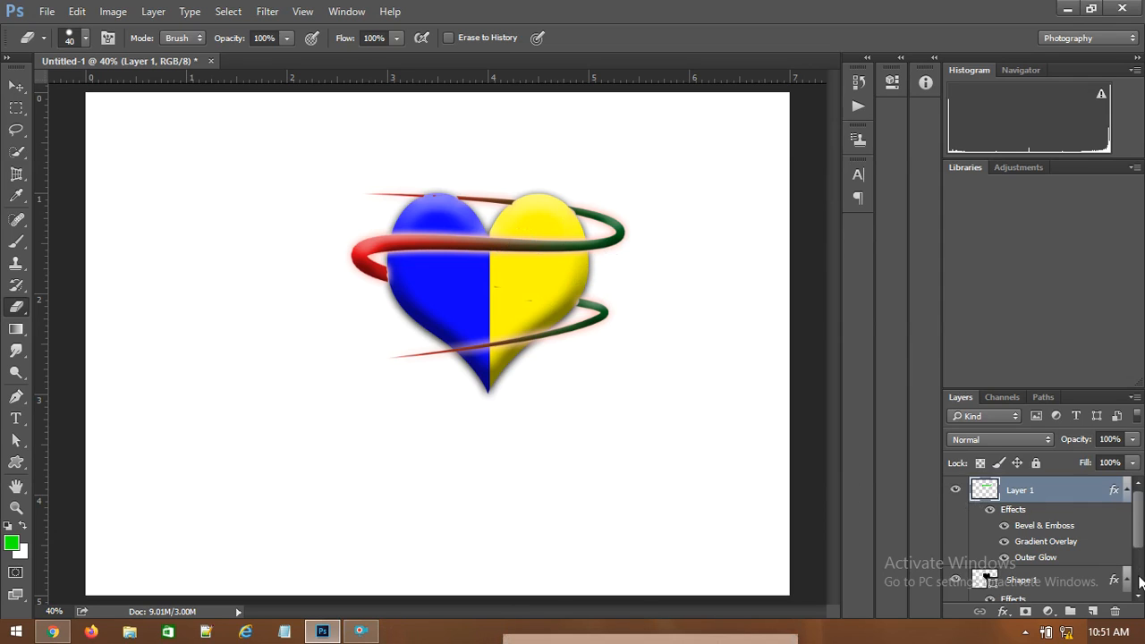
{"action": "scroll", "coordinate": [1129, 564], "scroll_direction": "down", "scroll_amount": 5}
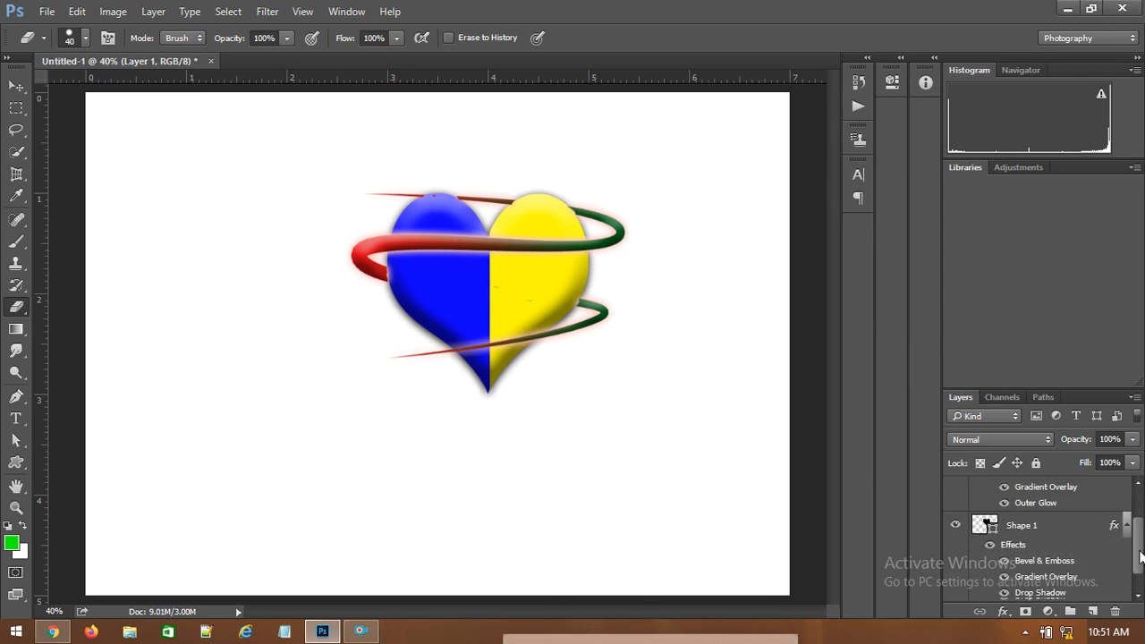
{"action": "left_click", "coordinate": [1093, 610]}
- Convert the Background to a regular layer named Layer 0 and fill it diagonally with the reversed linear green-to-transparent gradient from upper left to lower right
{"action": "scroll", "coordinate": [1136, 536], "scroll_direction": "down", "scroll_amount": 3}
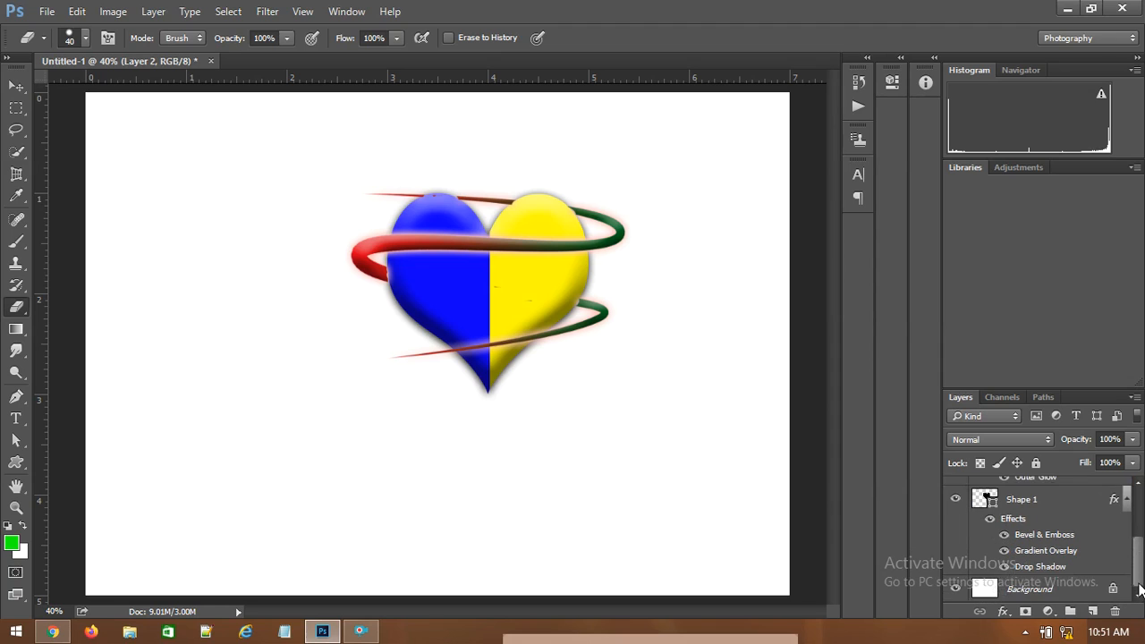
{"action": "double_click", "coordinate": [1031, 588]}
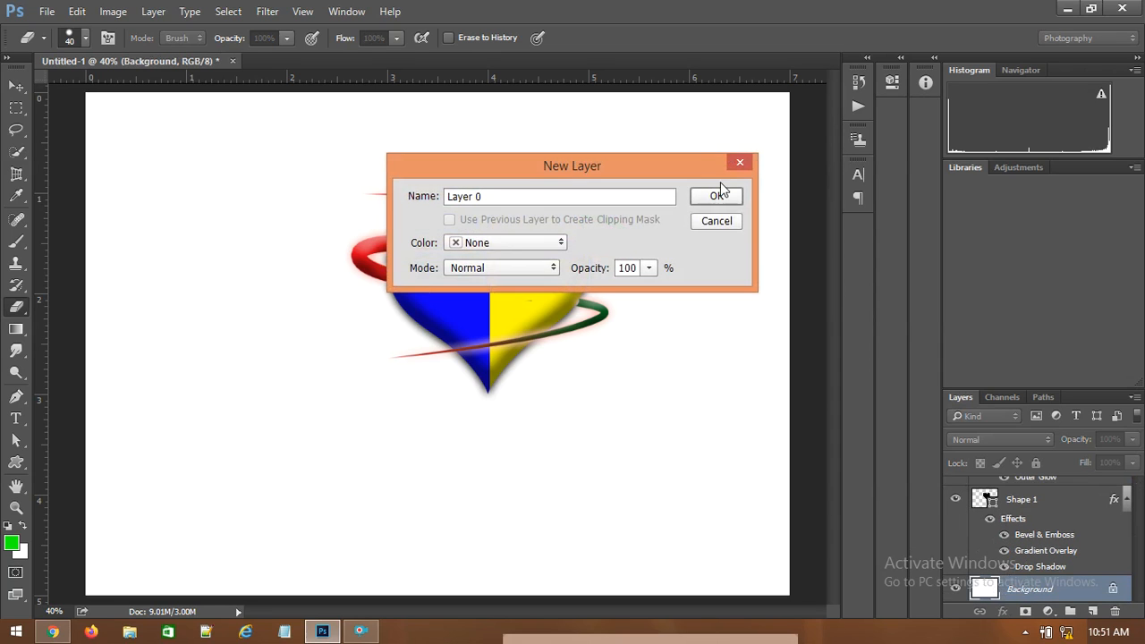
{"action": "key", "text": "Return"}
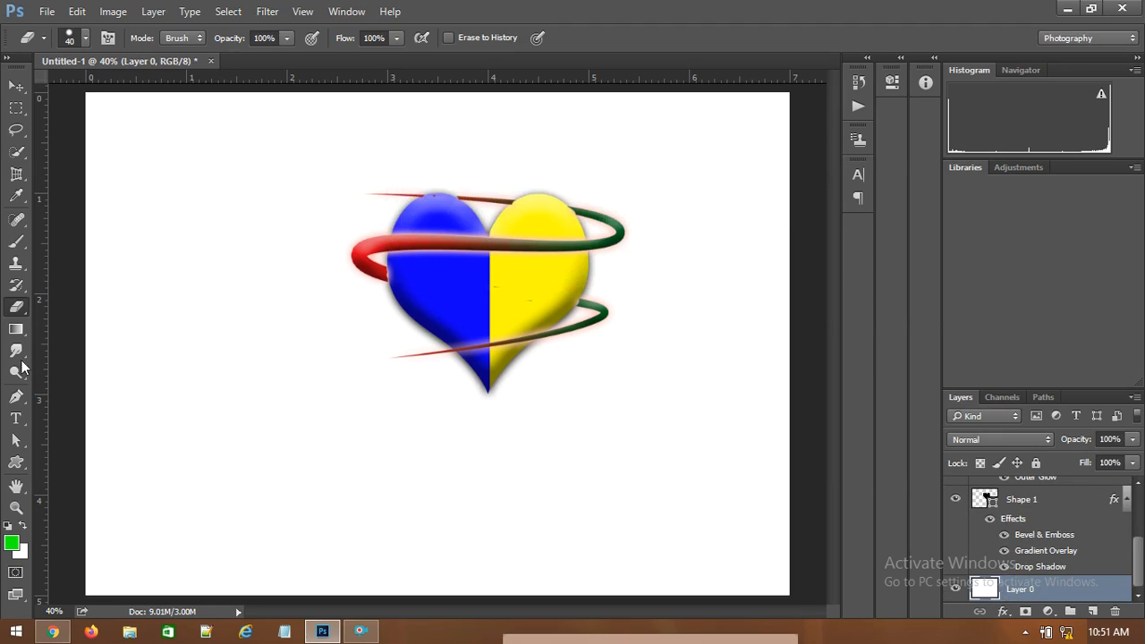
{"action": "left_click", "coordinate": [16, 329]}
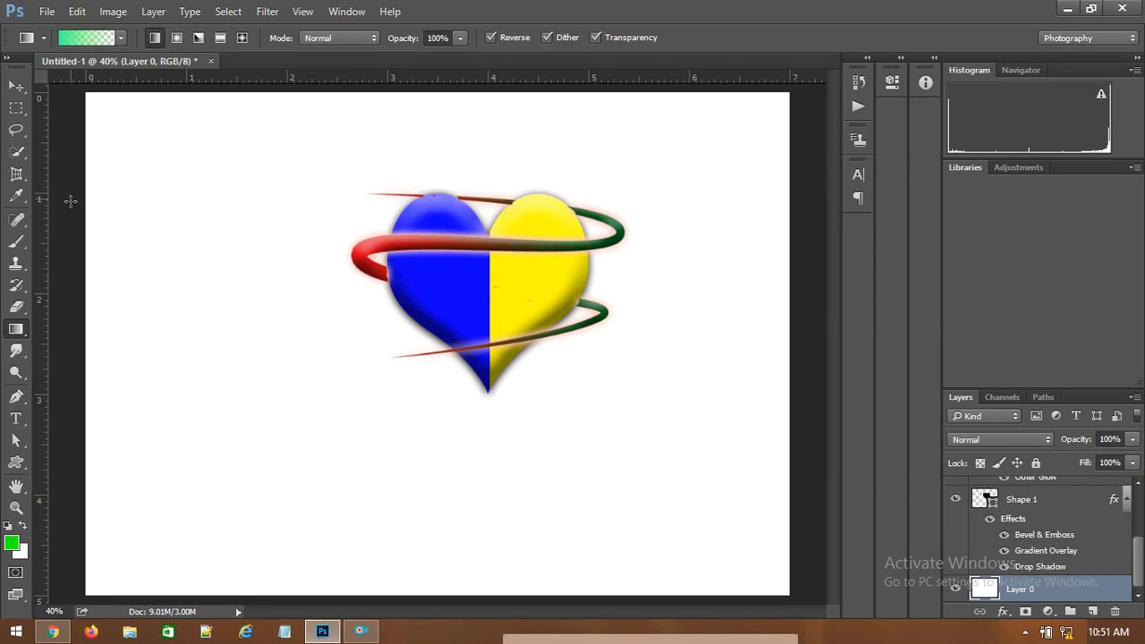
{"action": "left_click_drag", "start_coordinate": [142, 143], "coordinate": [672, 554]}
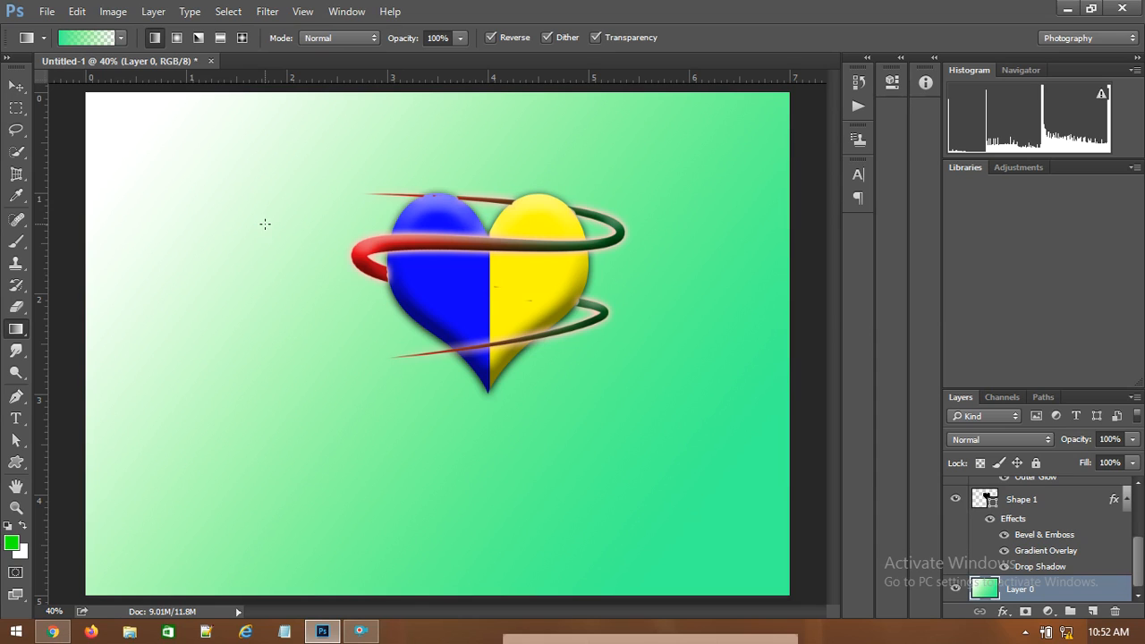
- Switch to Paint by searching for "paint" and paste the screenshot of the finished heart artwork onto its canvas
{"action": "left_click", "coordinate": [1067, 8]}
{"action": "key", "text": "super"}
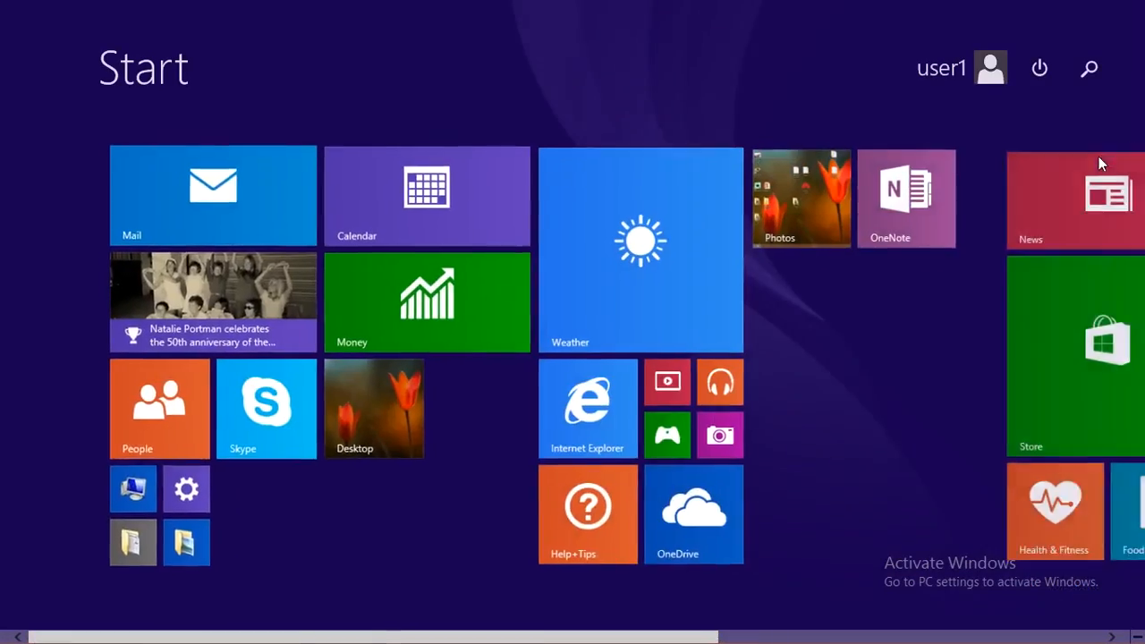
{"action": "left_click", "coordinate": [1094, 79]}
{"action": "type", "text": "paint"}
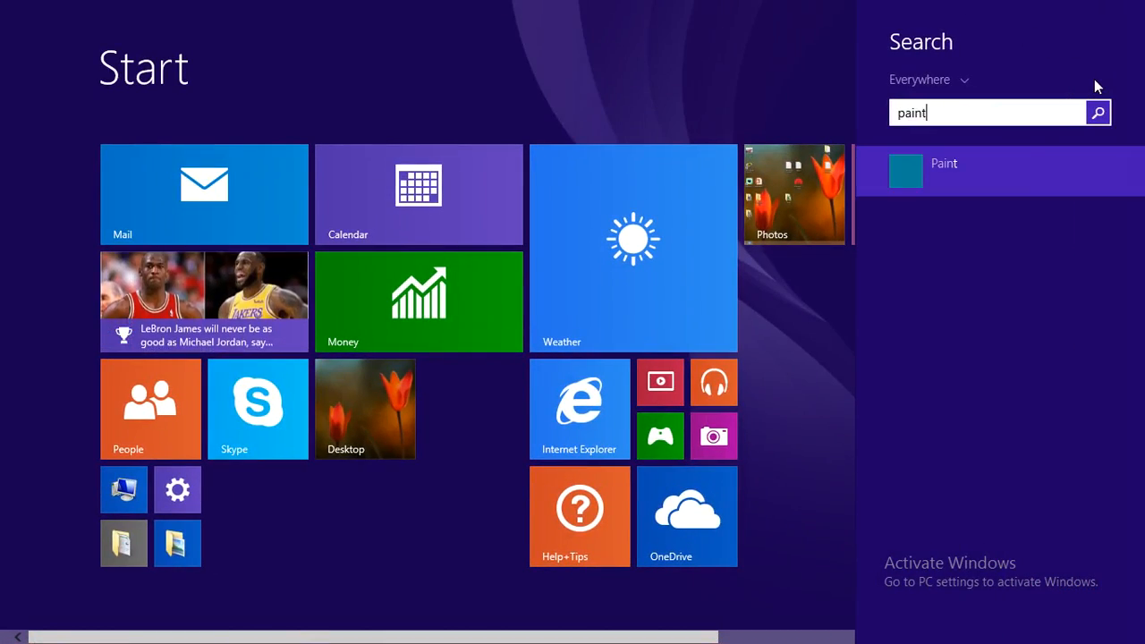
{"action": "key", "text": "Return"}
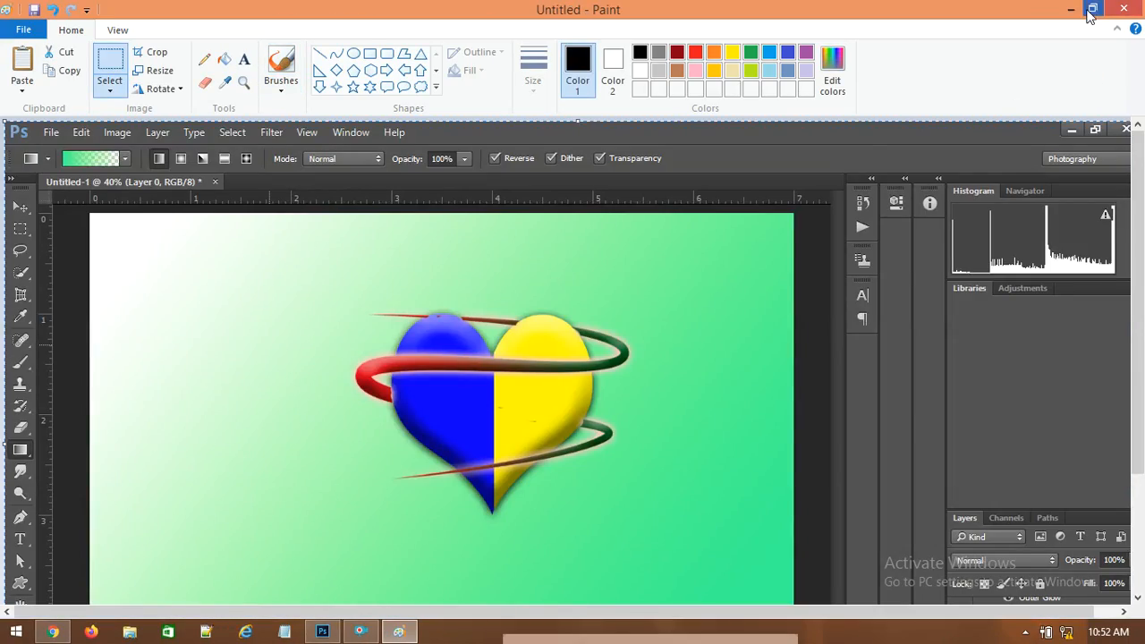
- Switch back to Photoshop and create a new document with the Default Photoshop Size document type
{"action": "left_click", "coordinate": [1071, 9]}
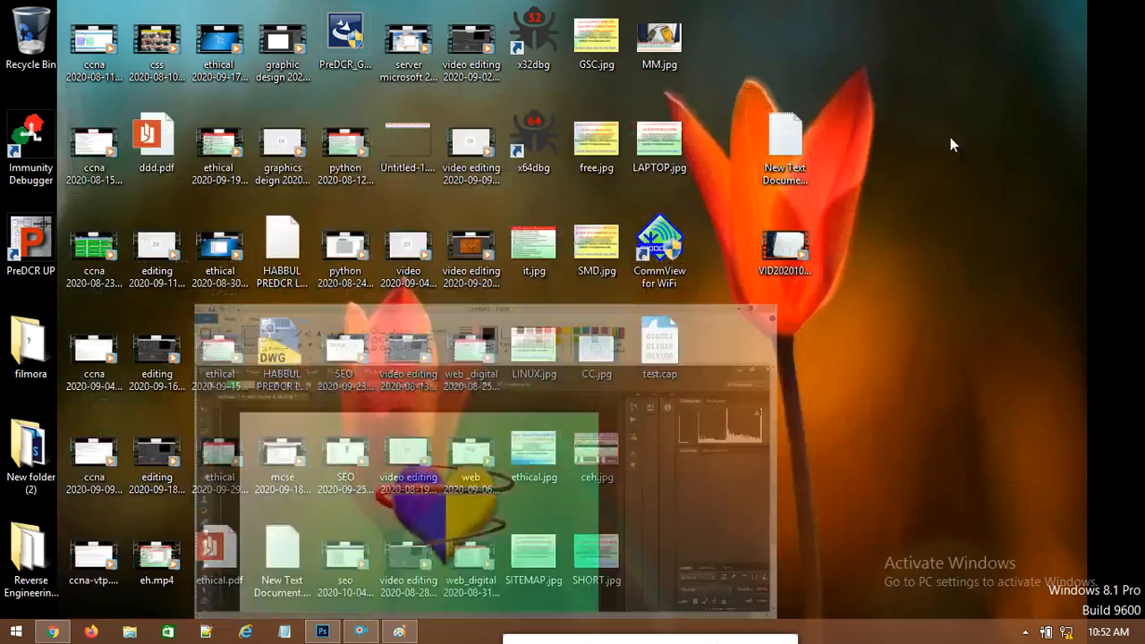
{"action": "left_click", "coordinate": [322, 631]}
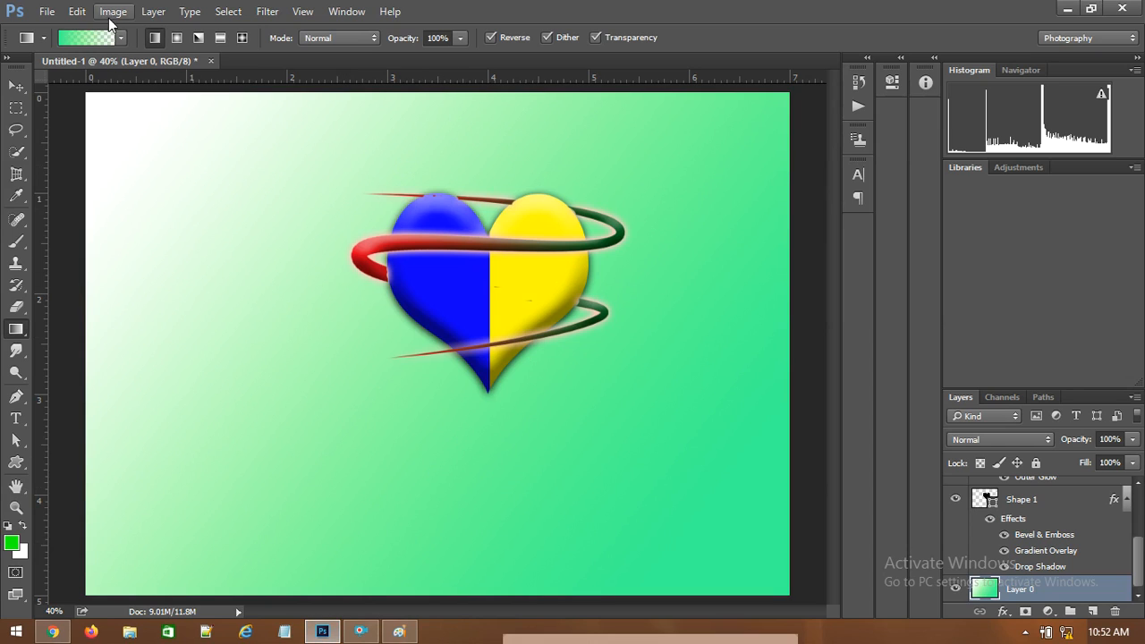
{"action": "left_click", "coordinate": [45, 11]}
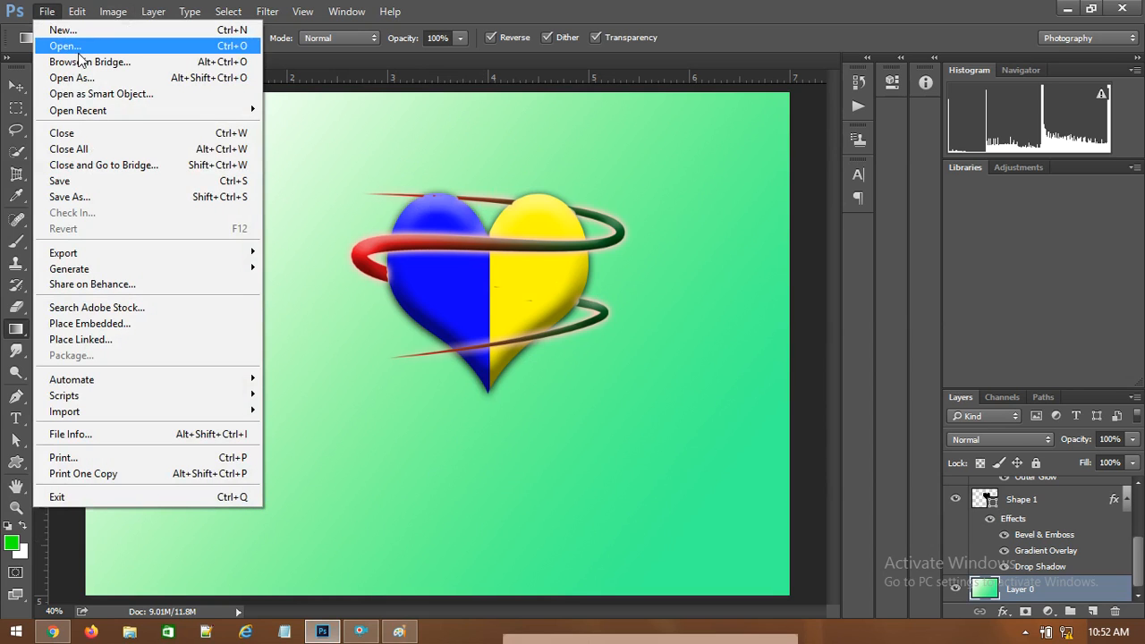
{"action": "left_click", "coordinate": [76, 34]}
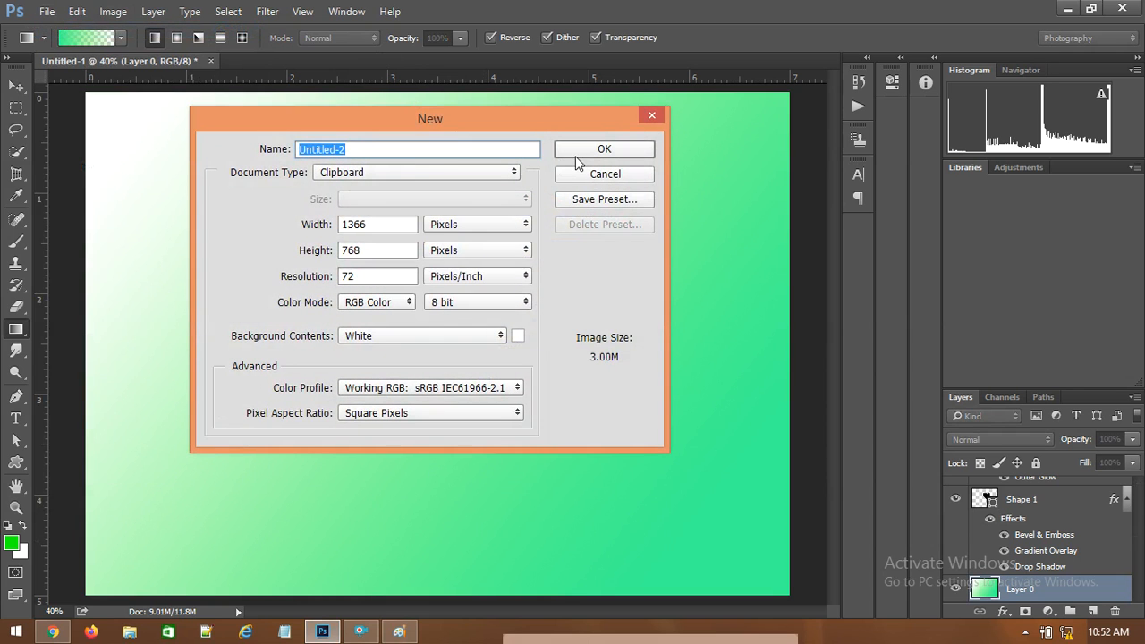
{"action": "left_click", "coordinate": [476, 171]}
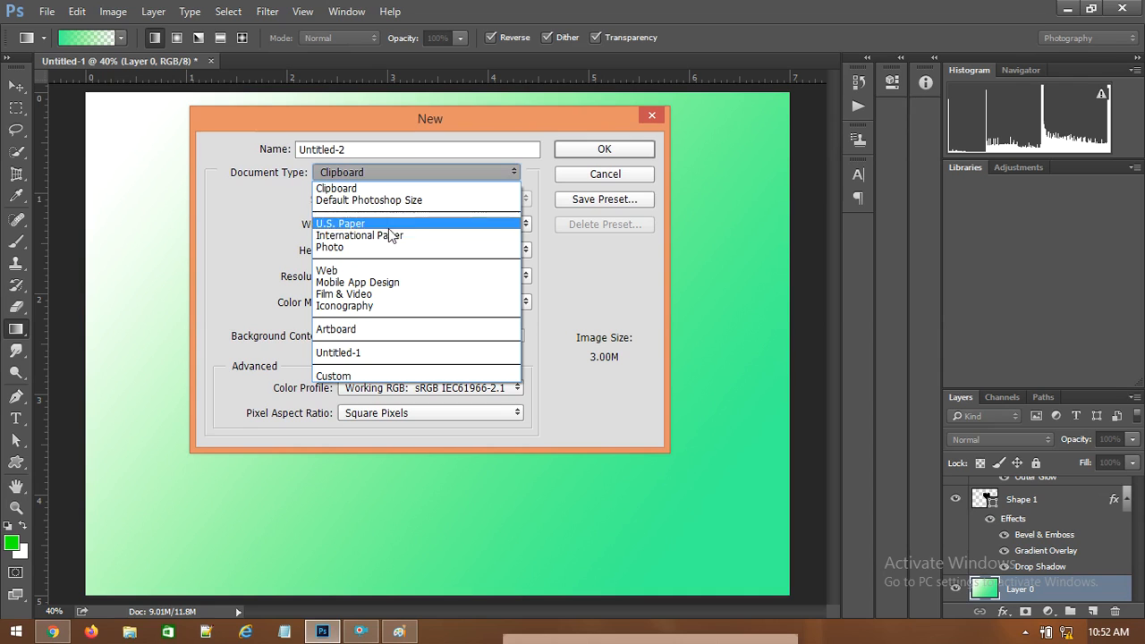
{"action": "left_click", "coordinate": [408, 201]}
{"action": "left_click", "coordinate": [611, 145]}
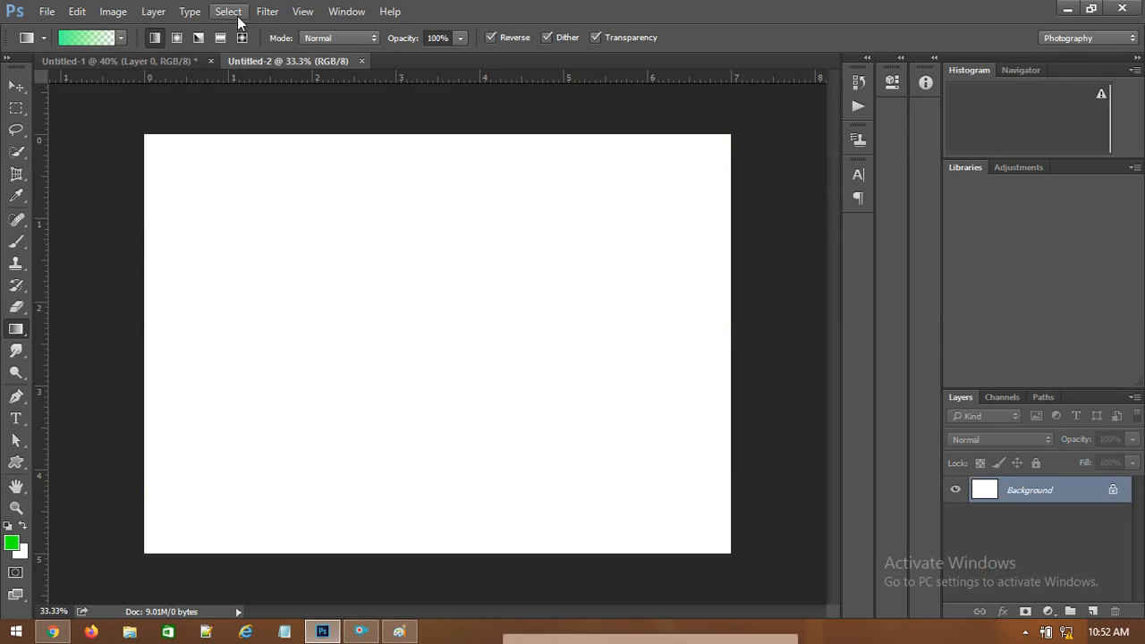
- Show the grid on the new blank document
{"action": "left_click", "coordinate": [303, 10]}
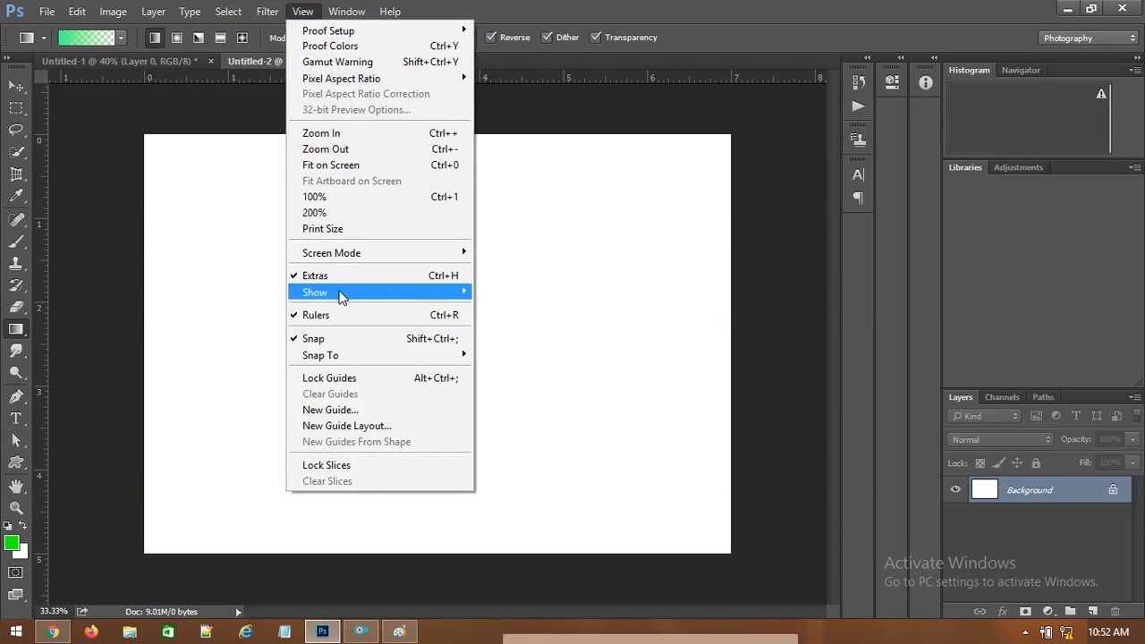
{"action": "mouse_move", "coordinate": [337, 294]}
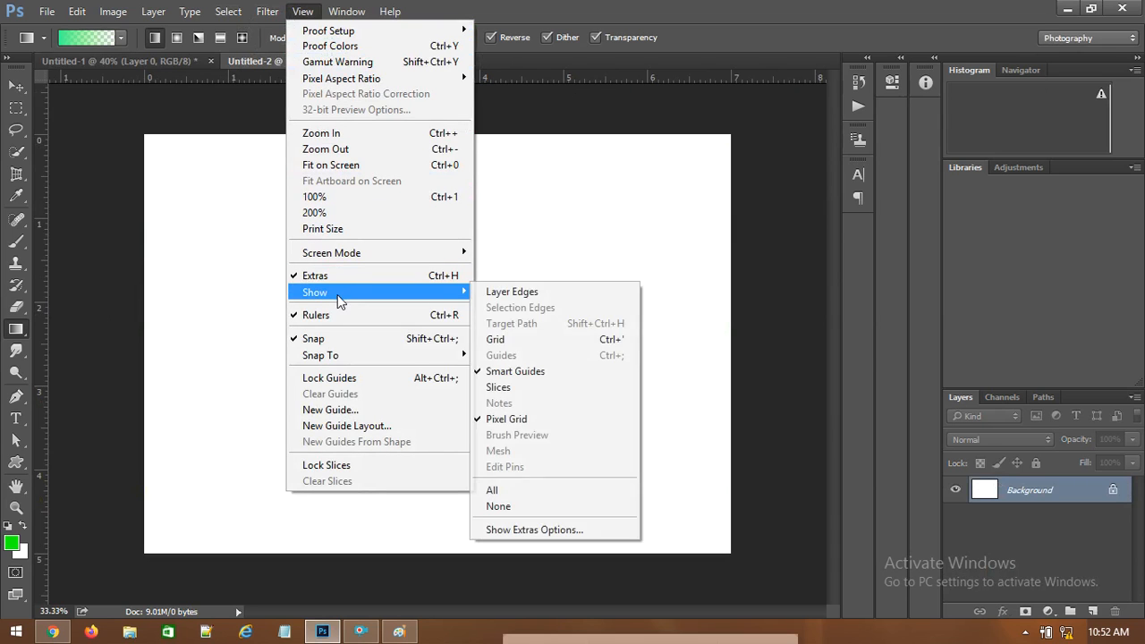
{"action": "left_click", "coordinate": [506, 339]}
{"action": "scroll", "coordinate": [477, 380], "scroll_direction": "up", "scroll_amount": 1}
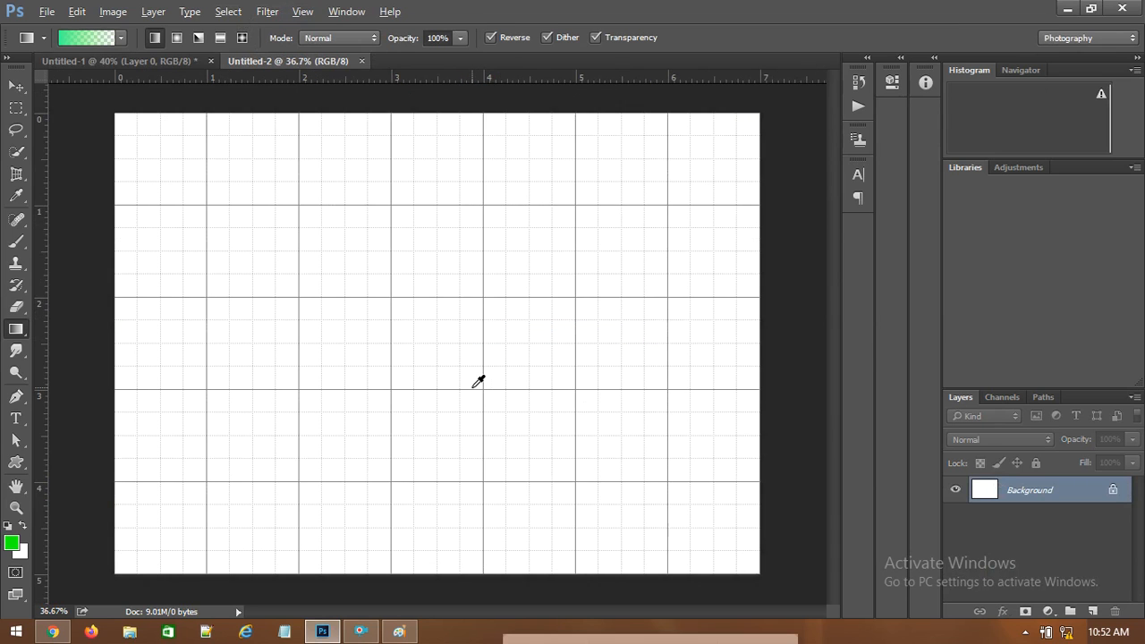
{"action": "scroll", "coordinate": [477, 380], "scroll_direction": "up", "scroll_amount": 1}
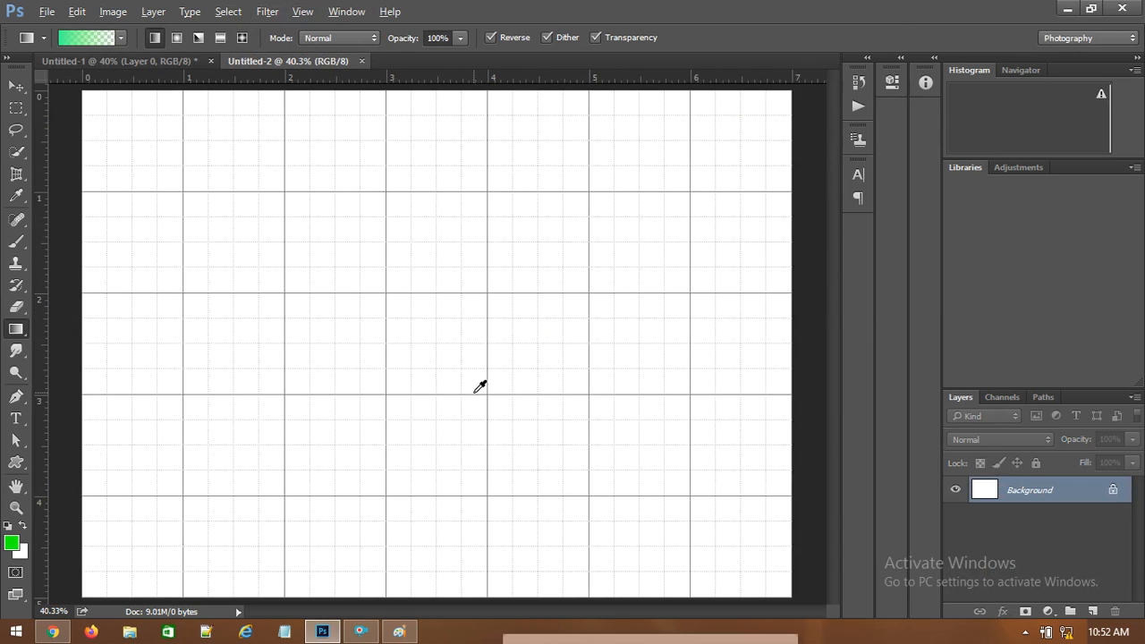
- Draw a black 300 px circle with the Ellipse Tool, aligned to the grid at X 600 px, Y 300 px
{"action": "left_click", "coordinate": [16, 462]}
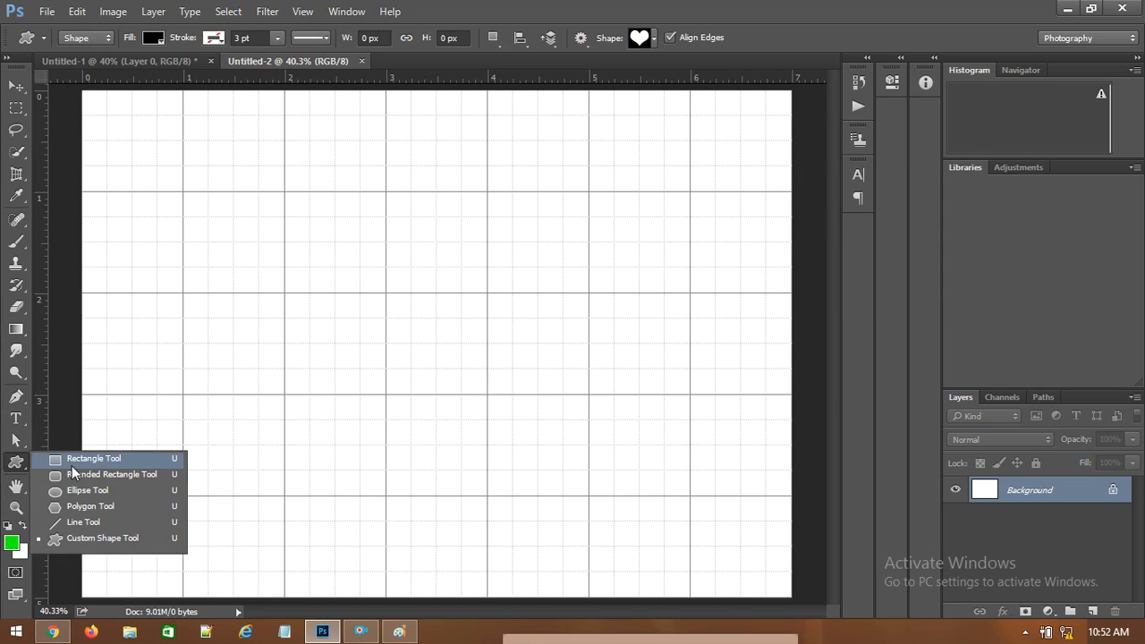
{"action": "left_click", "coordinate": [71, 489]}
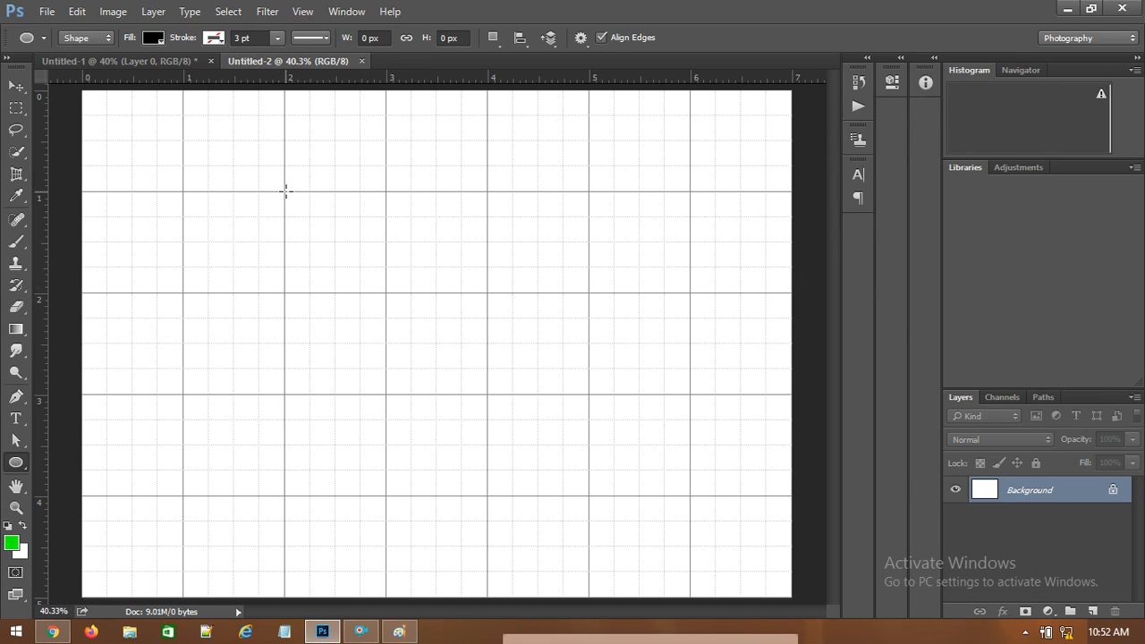
{"action": "scroll", "coordinate": [286, 191], "scroll_direction": "up", "scroll_amount": 1}
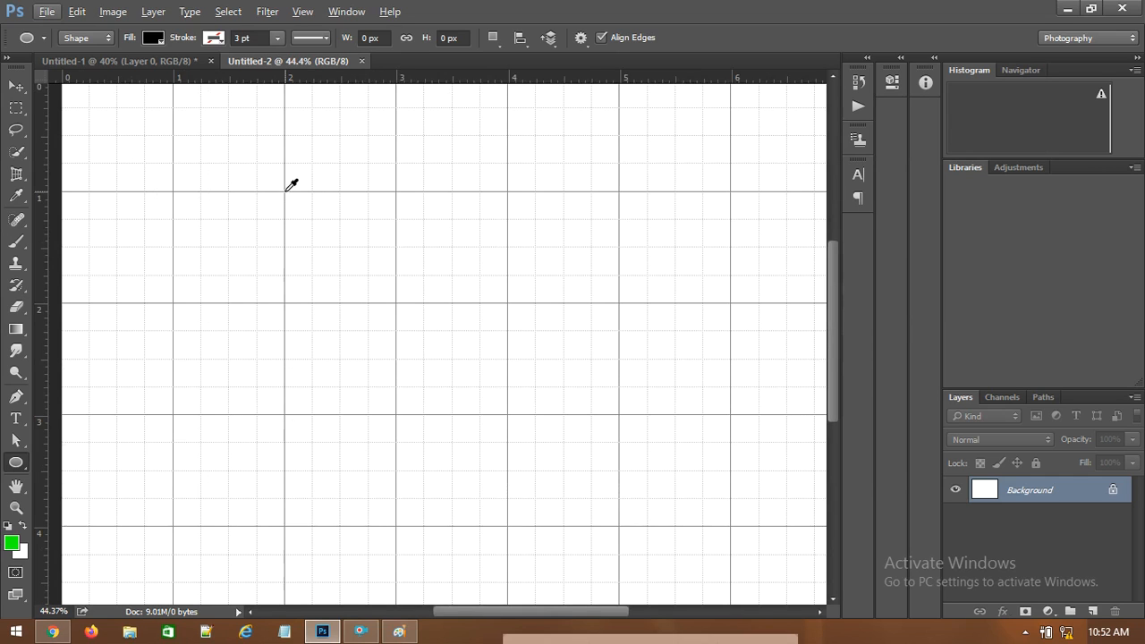
{"action": "left_click_drag", "start_coordinate": [285, 191], "coordinate": [396, 304]}
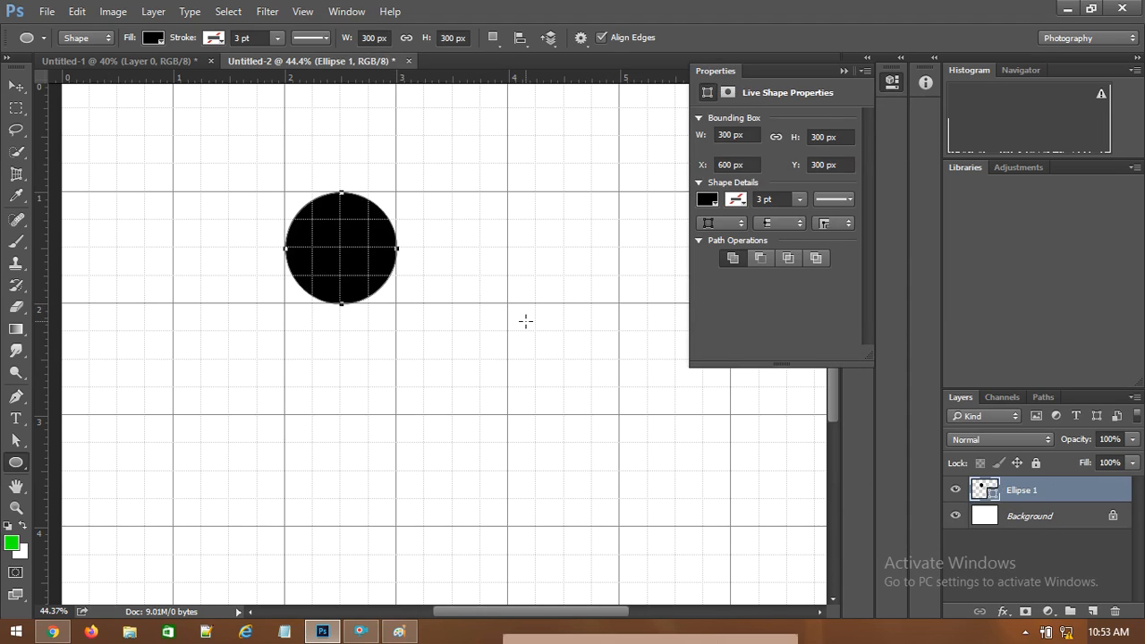
{"action": "left_click", "coordinate": [844, 70]}
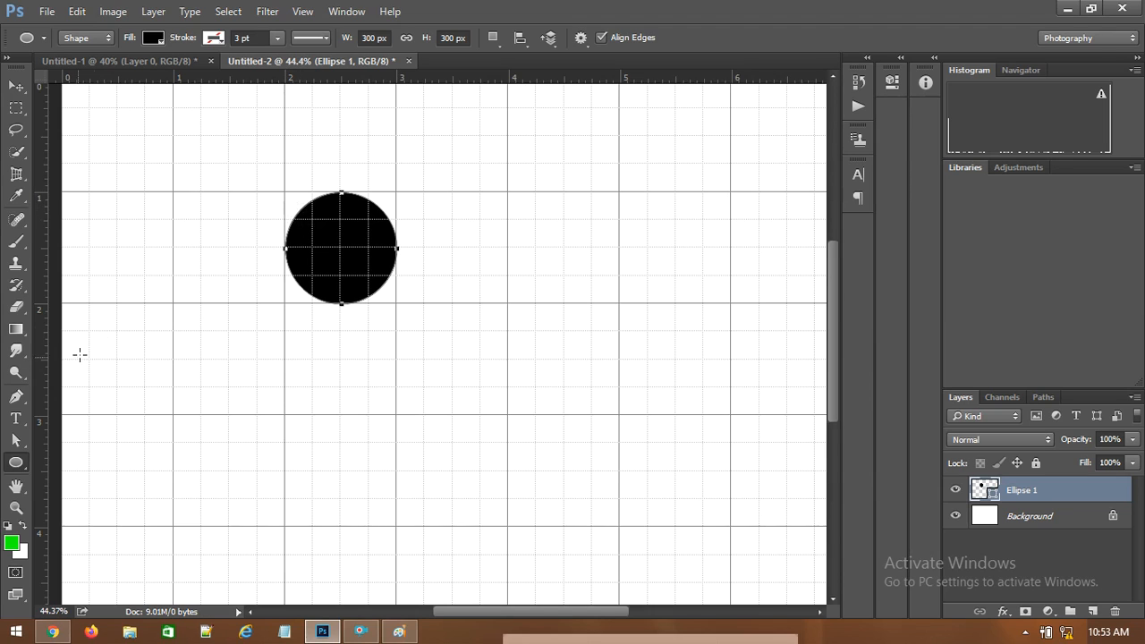
- Draw a black 150 px square with the Rectangle Tool over the circle's upper-left quarter, at X 600 px, Y 300 px
{"action": "right_click", "coordinate": [25, 469]}
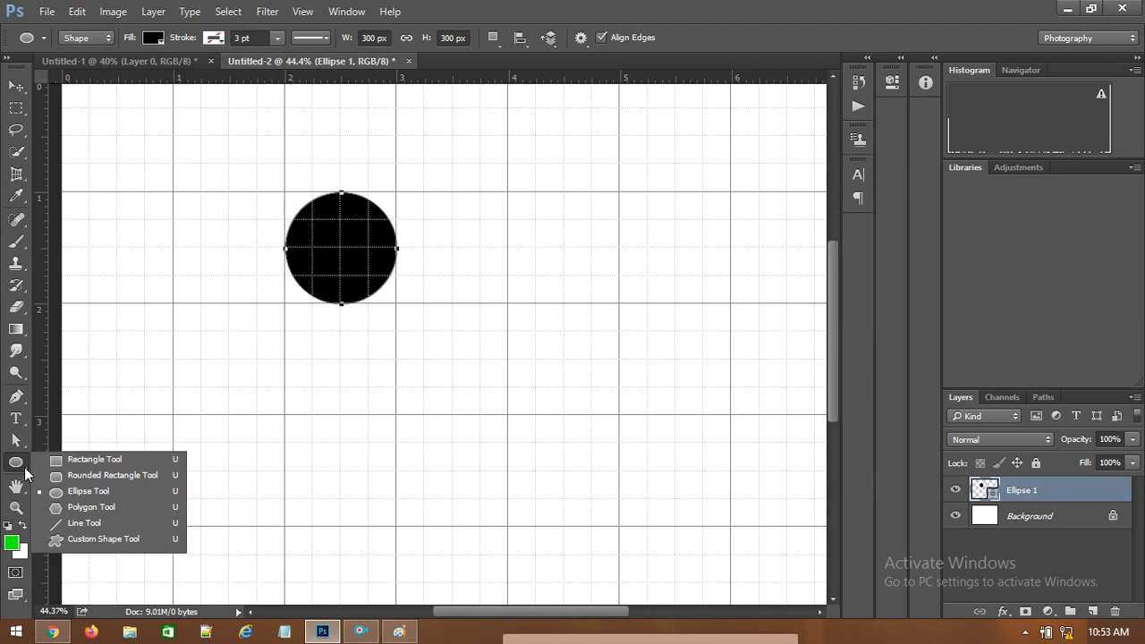
{"action": "left_click", "coordinate": [81, 459]}
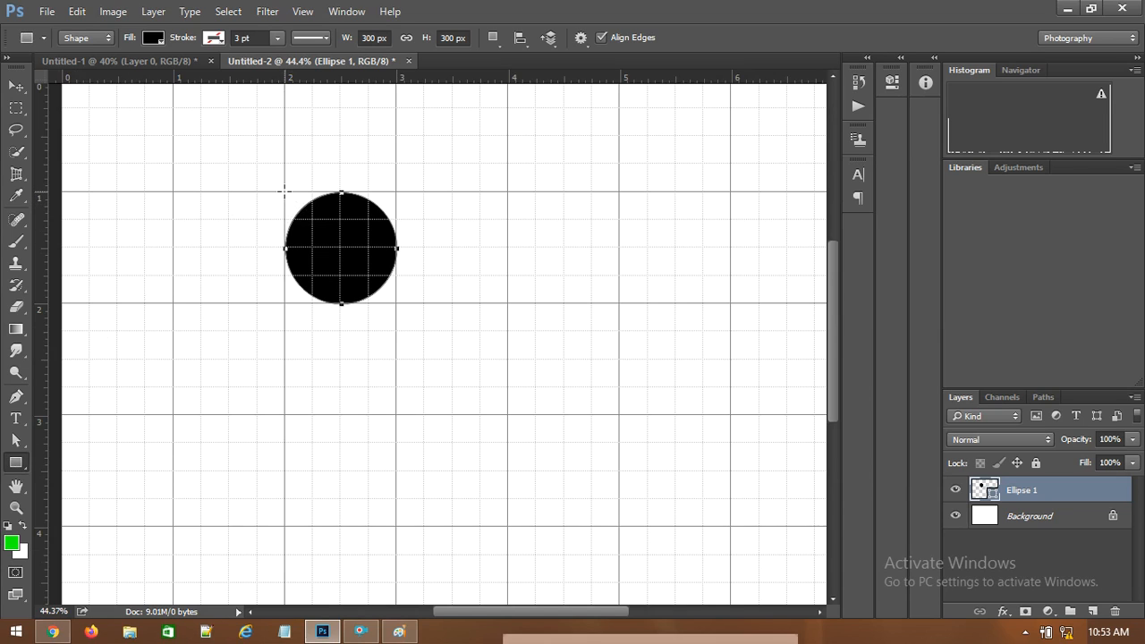
{"action": "left_click_drag", "start_coordinate": [284, 191], "coordinate": [341, 248]}
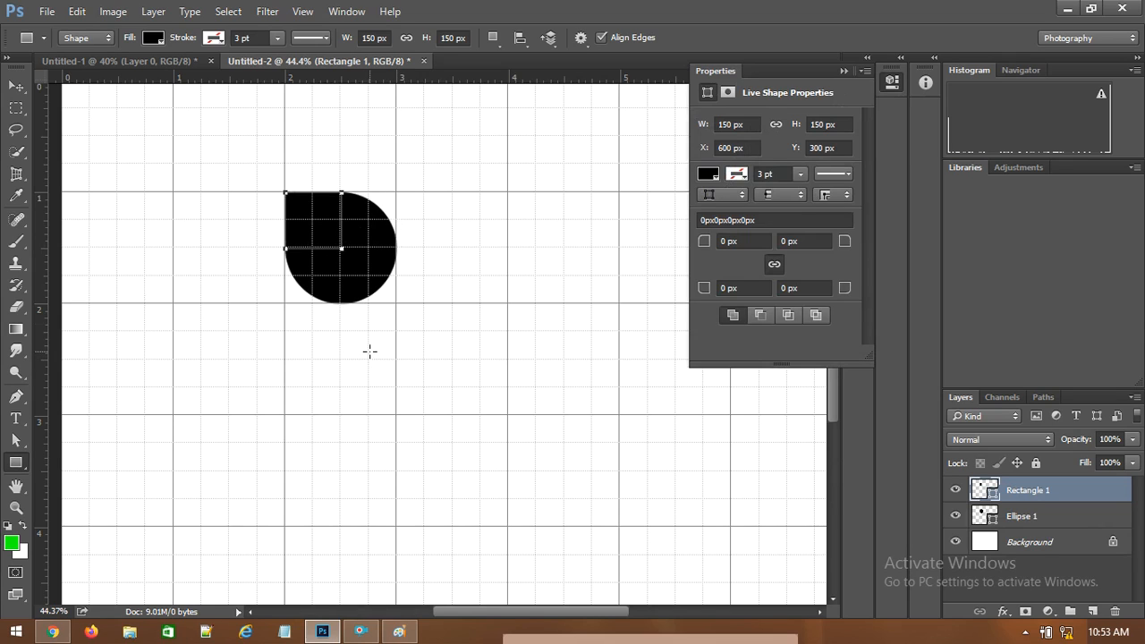
{"action": "left_click", "coordinate": [844, 71]}
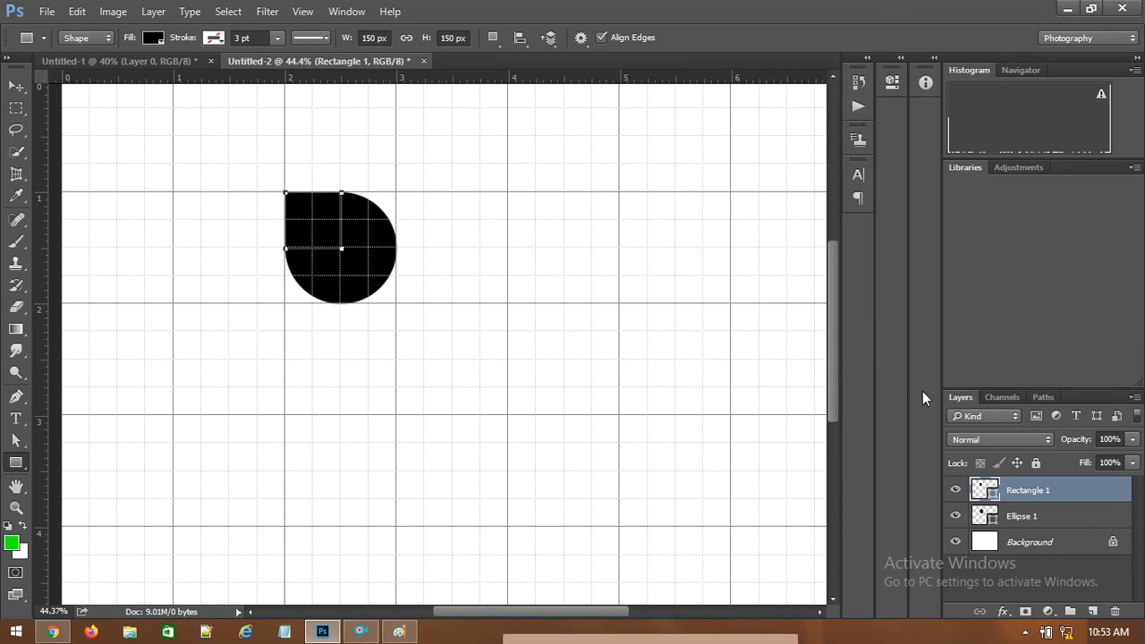
- Merge the rectangle and ellipse layers into a single shape layer
{"action": "left_click", "coordinate": [1043, 523], "text": "shift"}
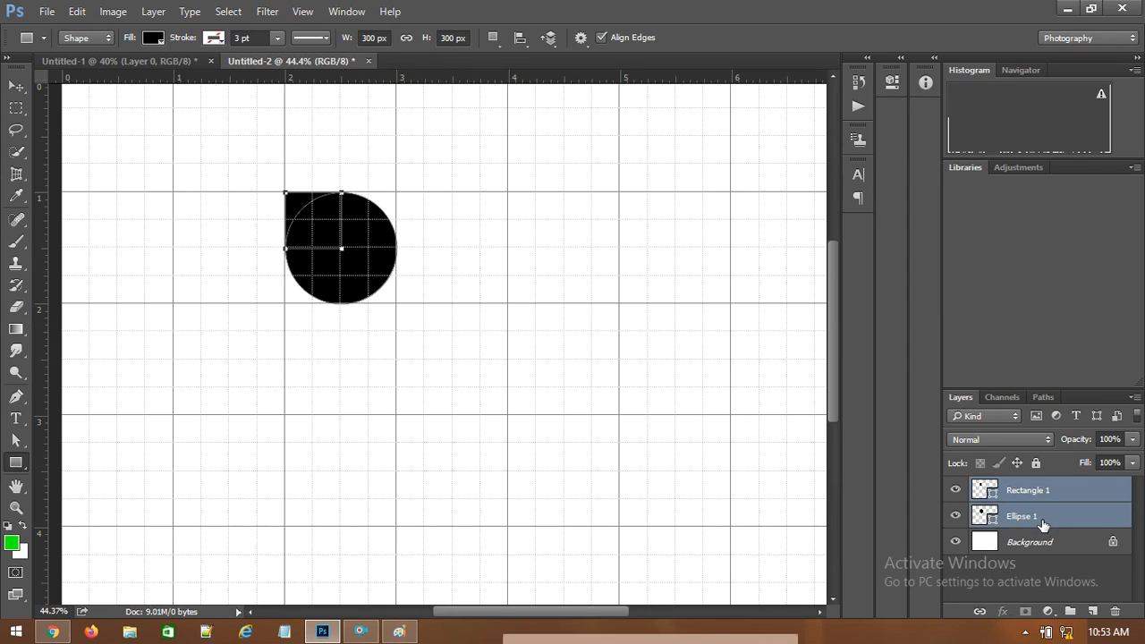
{"action": "key", "text": "ctrl+e"}
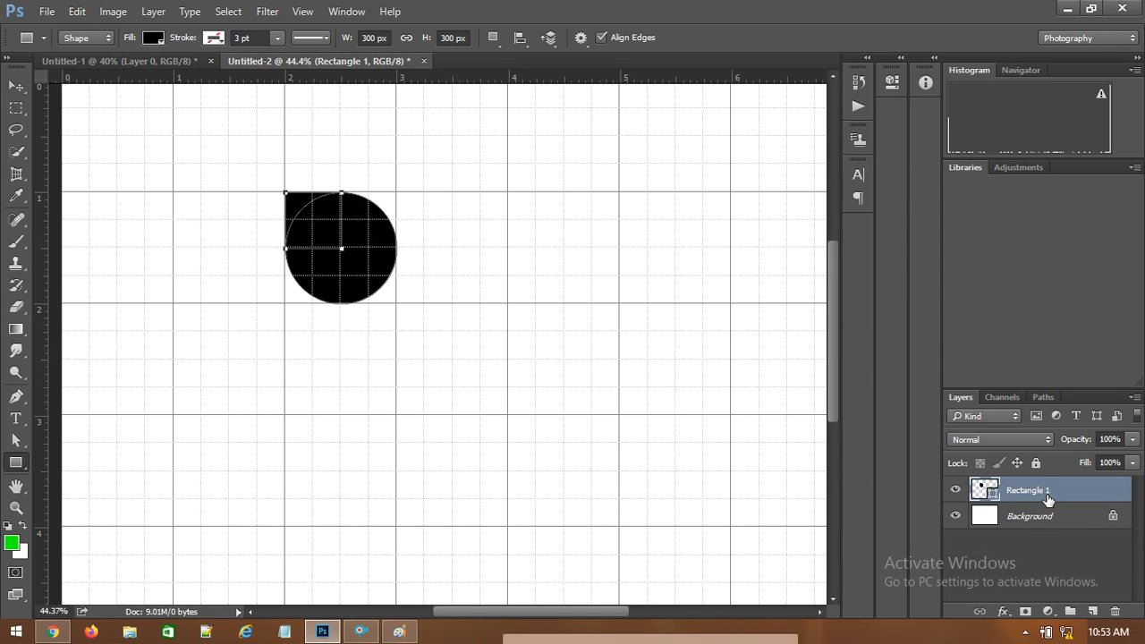
{"action": "left_click", "coordinate": [16, 85]}
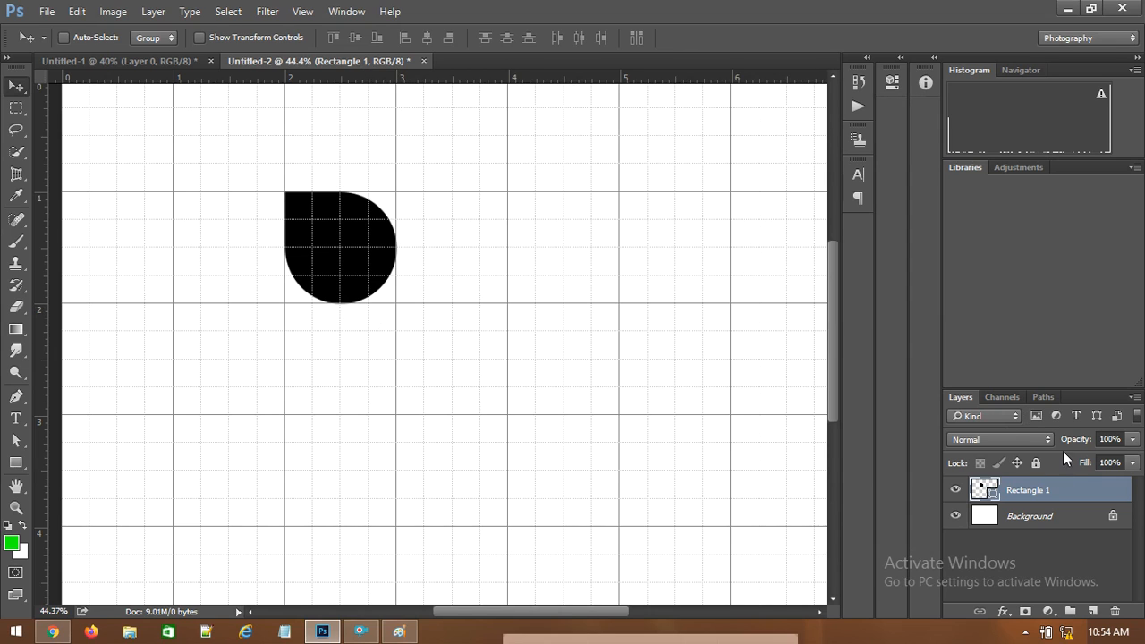
- Draw a second black 300 px circle overlapping the merged shape's right half, at X 750 px, Y 300 px
{"action": "left_click_drag", "start_coordinate": [23, 472], "coordinate": [72, 492]}
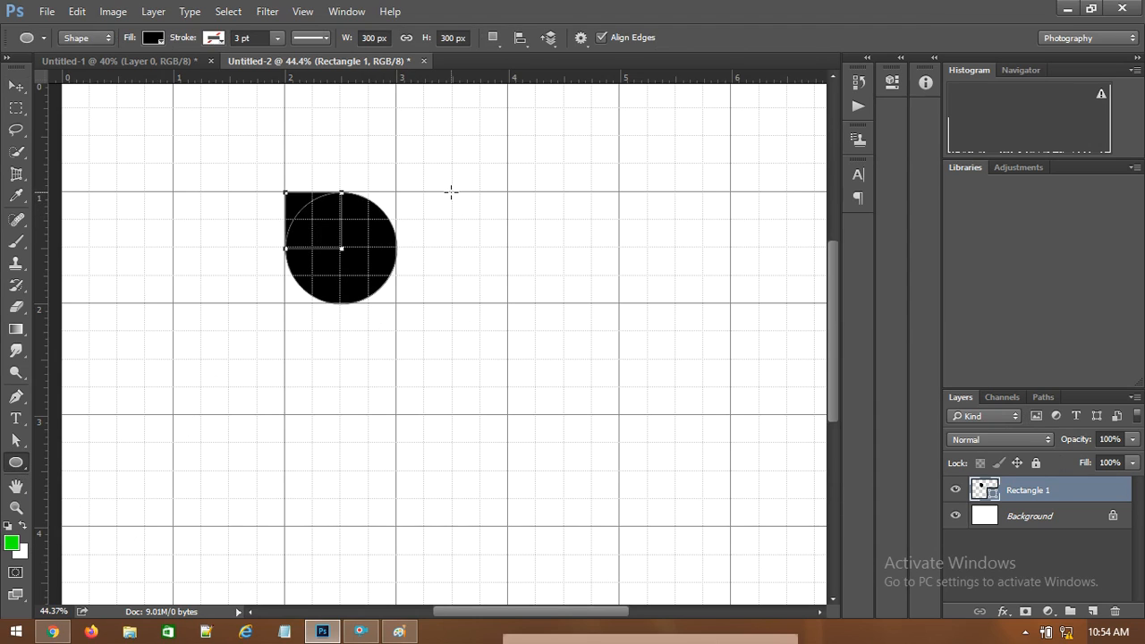
{"action": "left_click_drag", "start_coordinate": [450, 190], "coordinate": [340, 304]}
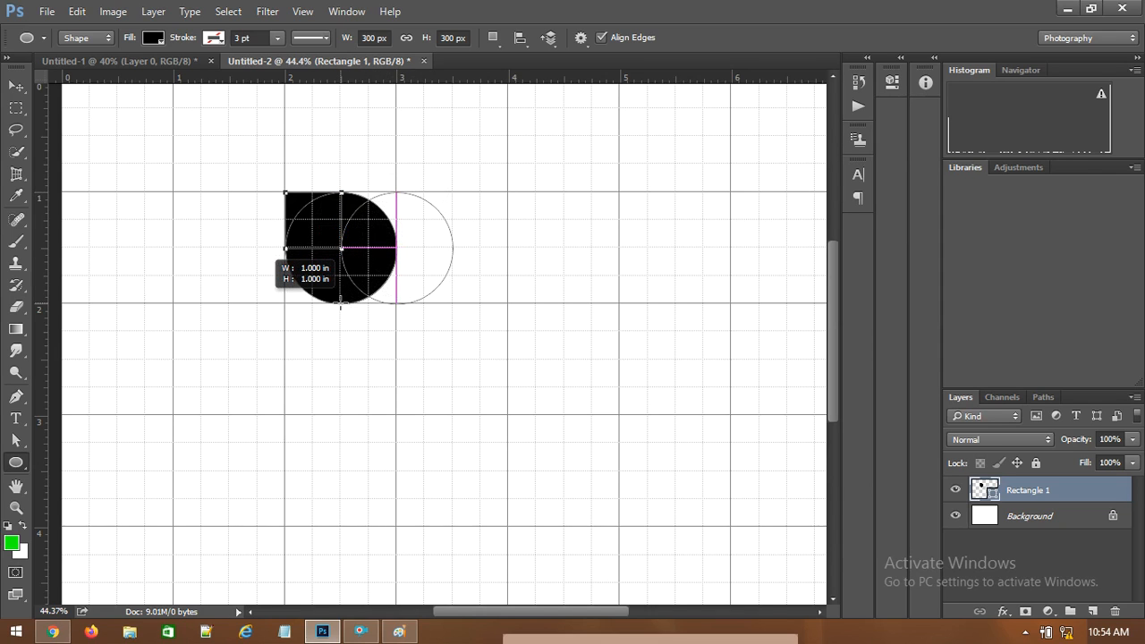
{"action": "left_click_drag", "start_coordinate": [339, 304], "coordinate": [340, 304]}
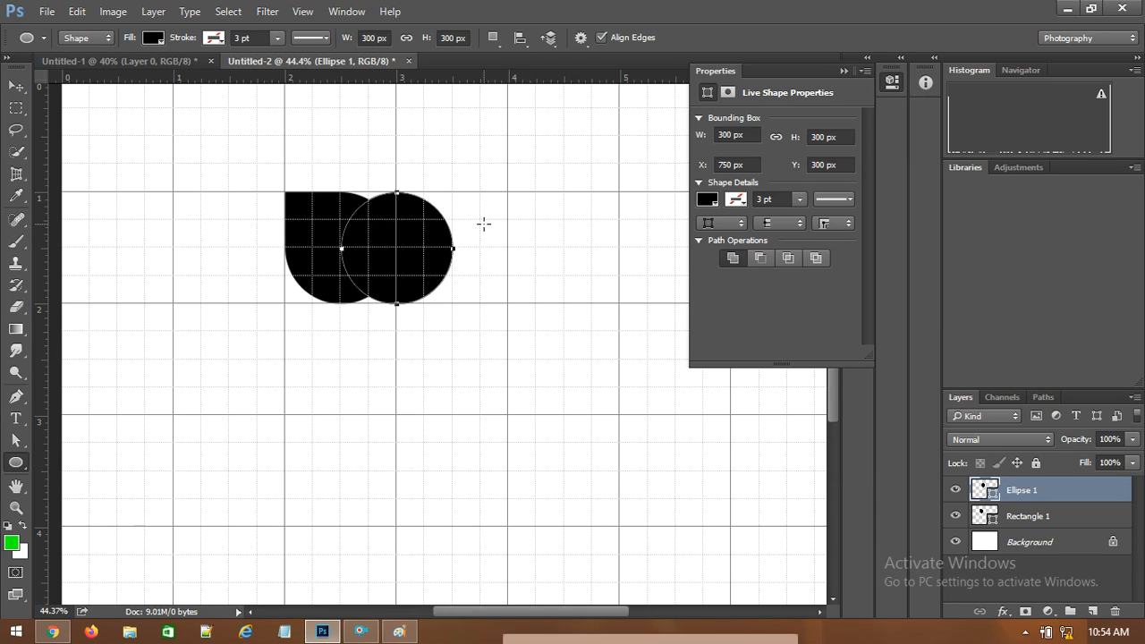
- Make a selection from the second circle's path and hide the Ellipse 1 layer
{"action": "left_click", "coordinate": [842, 71]}
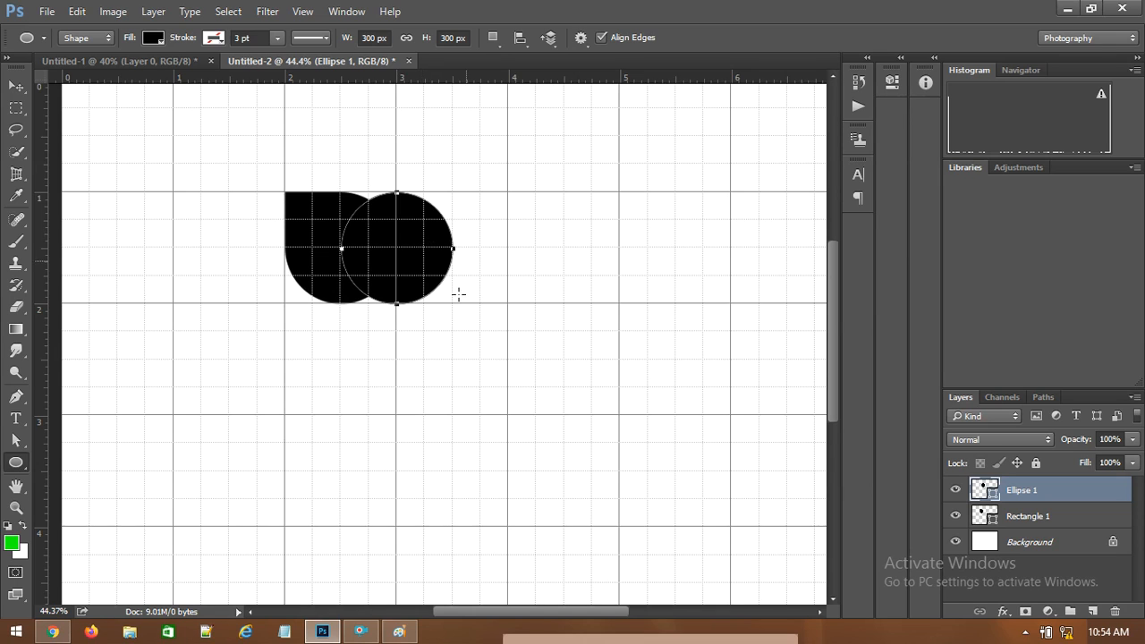
{"action": "right_click", "coordinate": [392, 232]}
{"action": "left_click", "coordinate": [452, 278]}
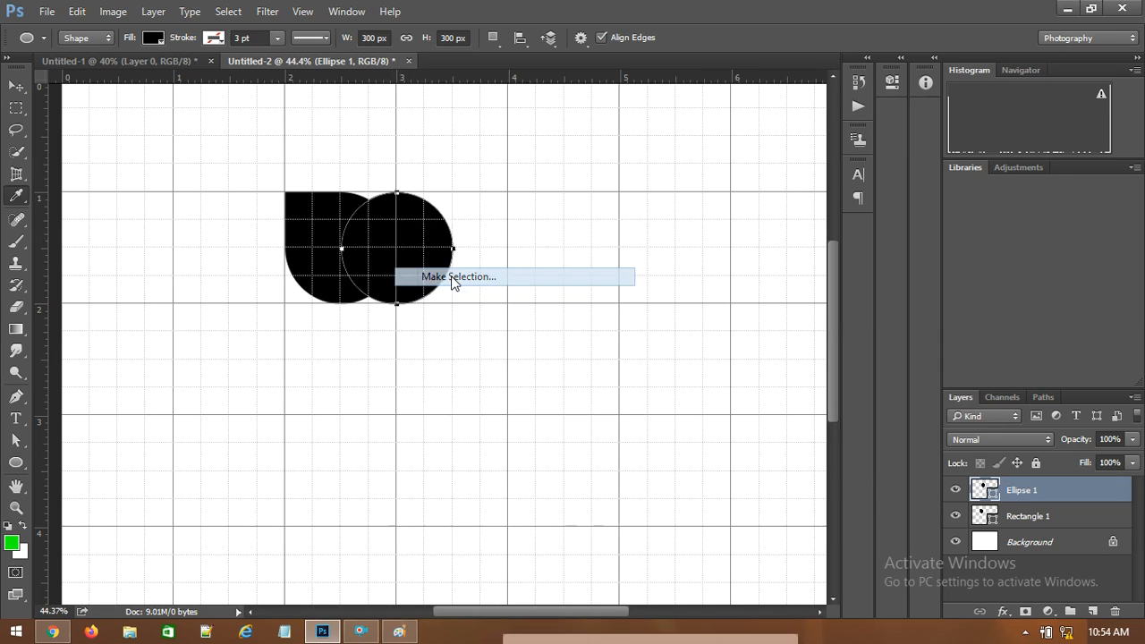
{"action": "left_click", "coordinate": [661, 173]}
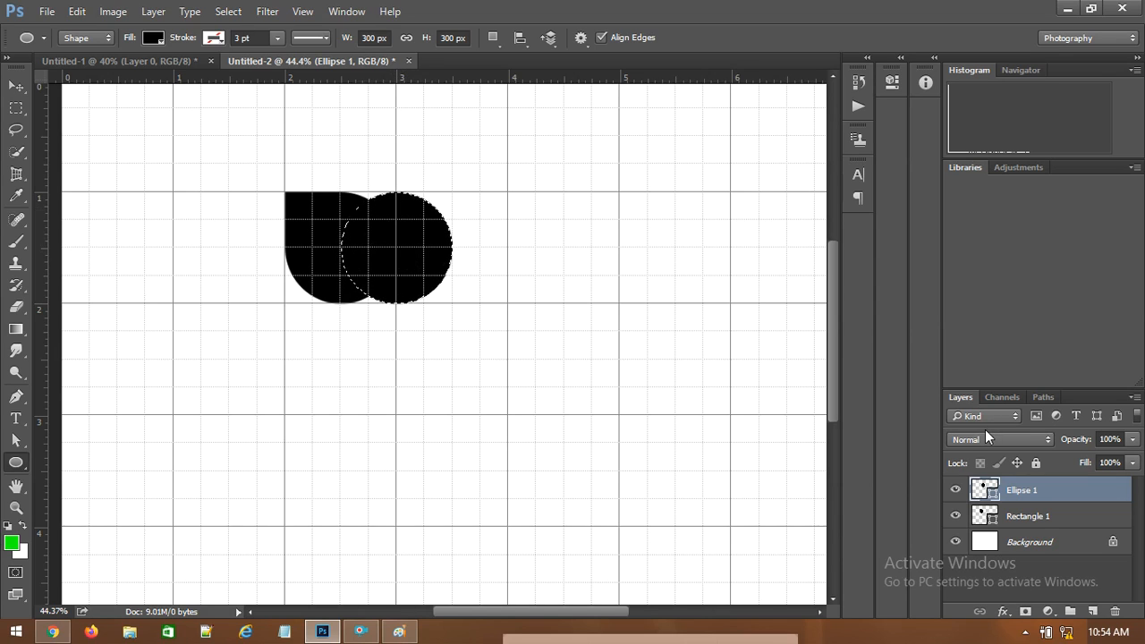
{"action": "left_click", "coordinate": [955, 489]}
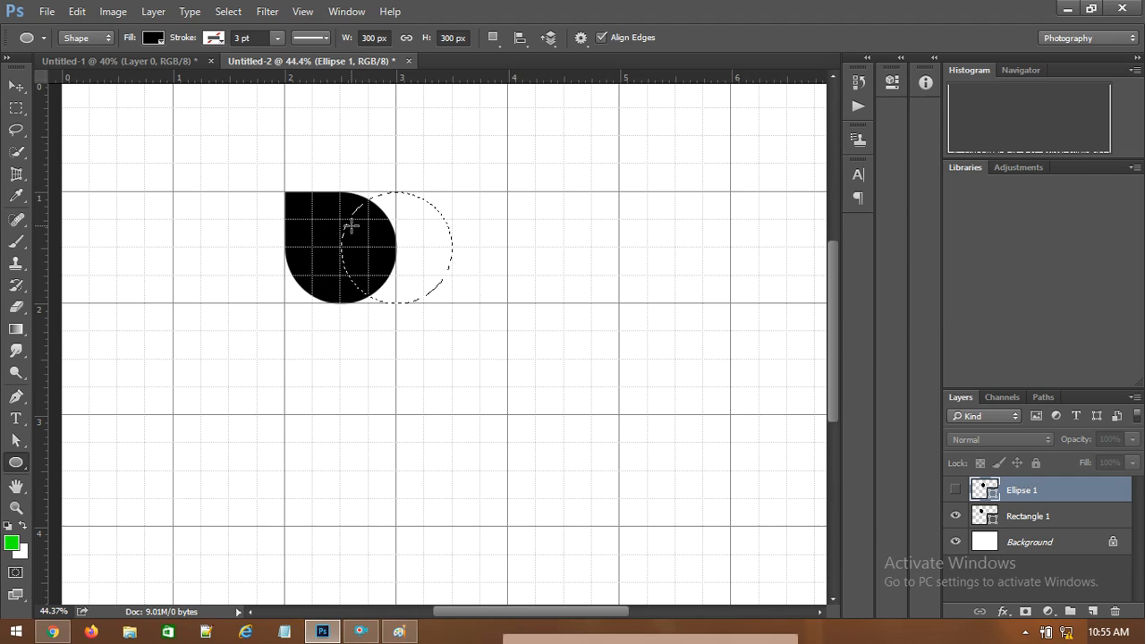
- Rasterize the Rectangle 1 layer, cut the selected circle area out of it, and clear the selection
{"action": "left_click", "coordinate": [1033, 524]}
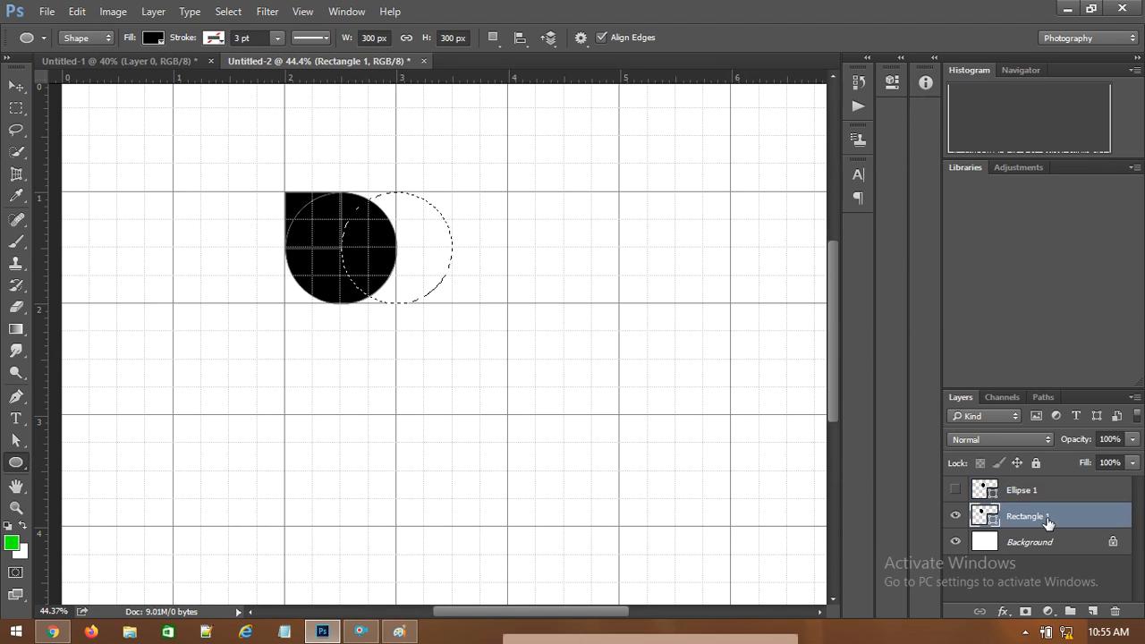
{"action": "right_click", "coordinate": [1053, 524]}
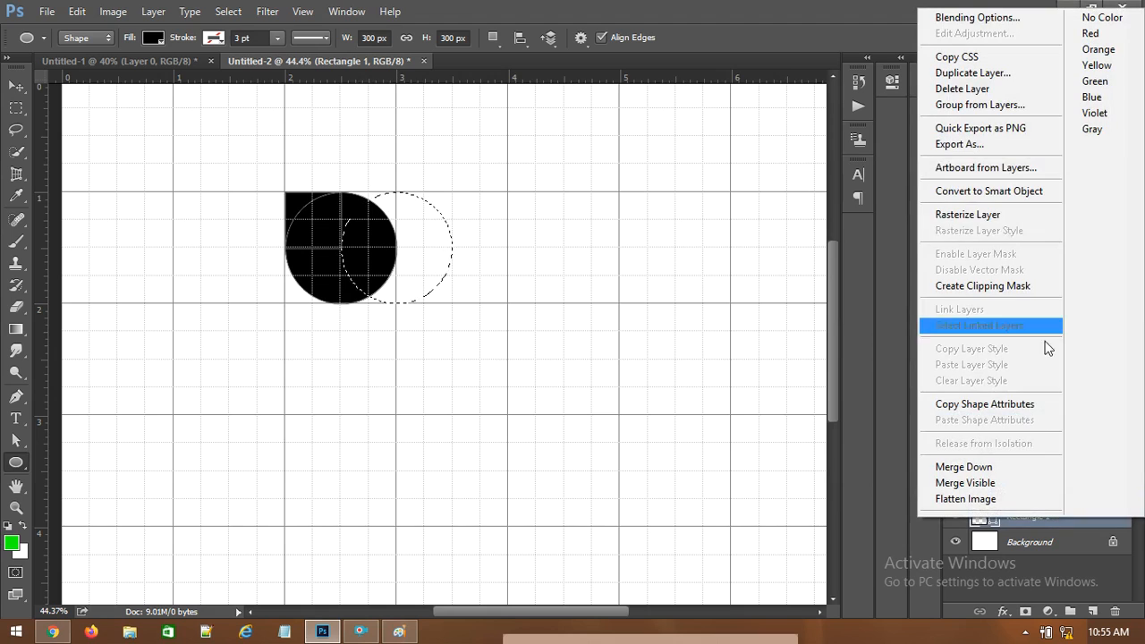
{"action": "left_click", "coordinate": [974, 215]}
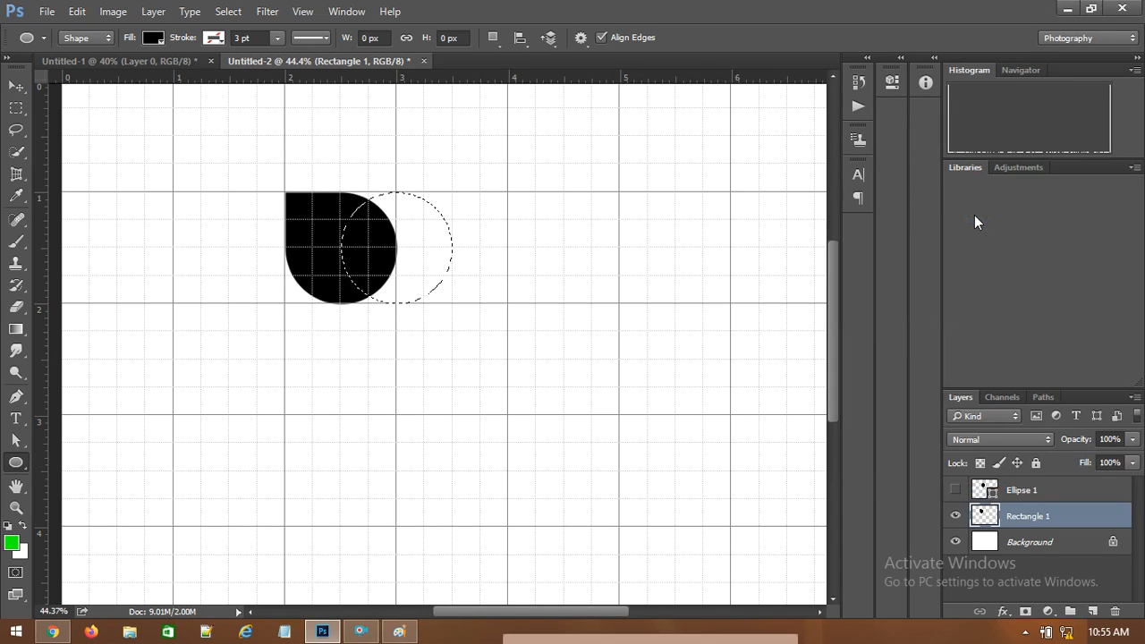
{"action": "key", "text": "Delete"}
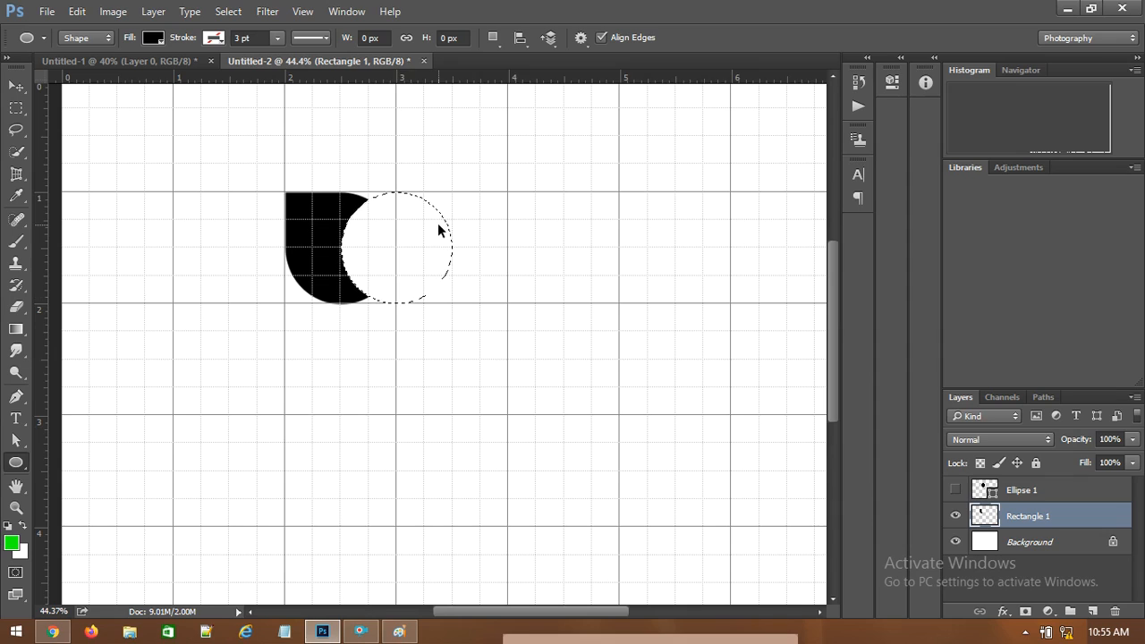
{"action": "key", "text": "ctrl+d"}
- Delete the hidden Ellipse 1 layer
{"action": "left_click", "coordinate": [1024, 498]}
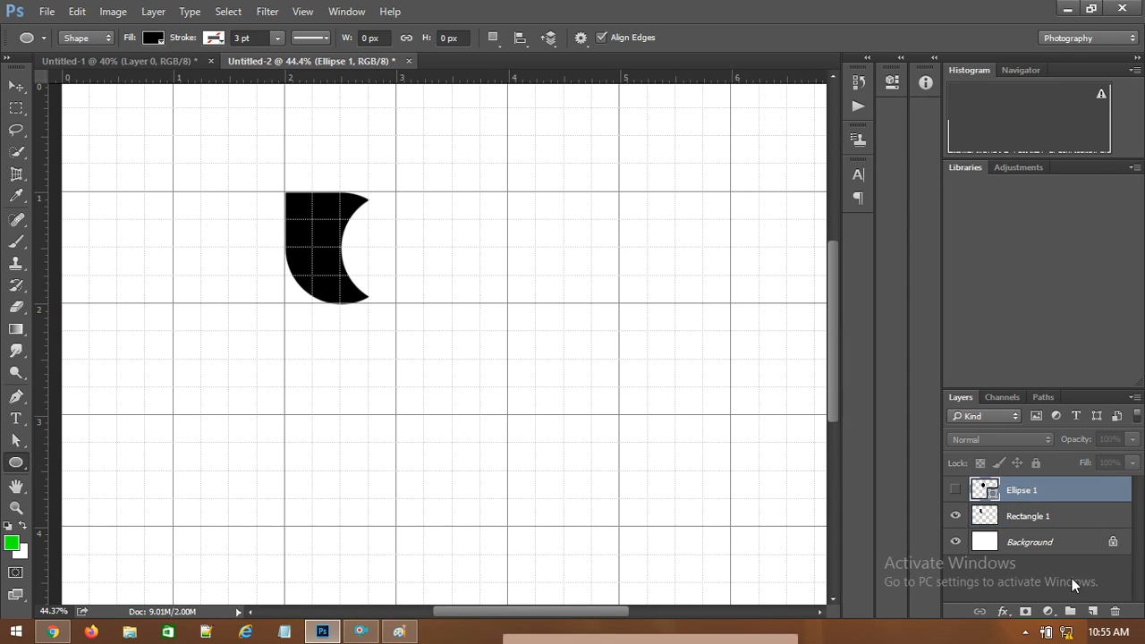
{"action": "left_click", "coordinate": [1118, 611]}
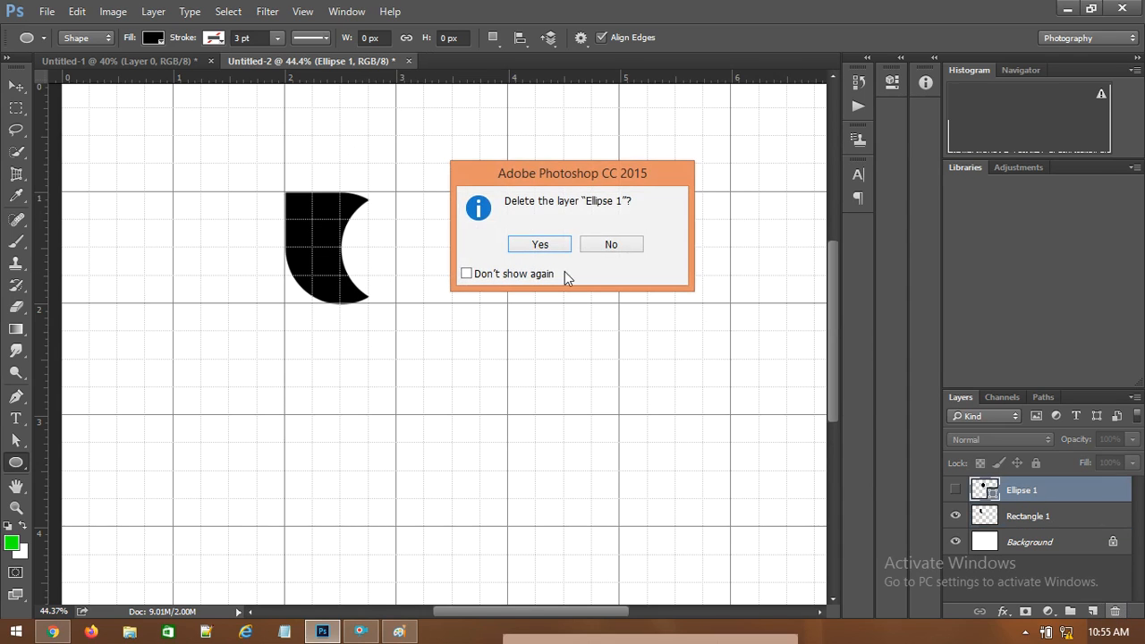
{"action": "left_click", "coordinate": [536, 245]}
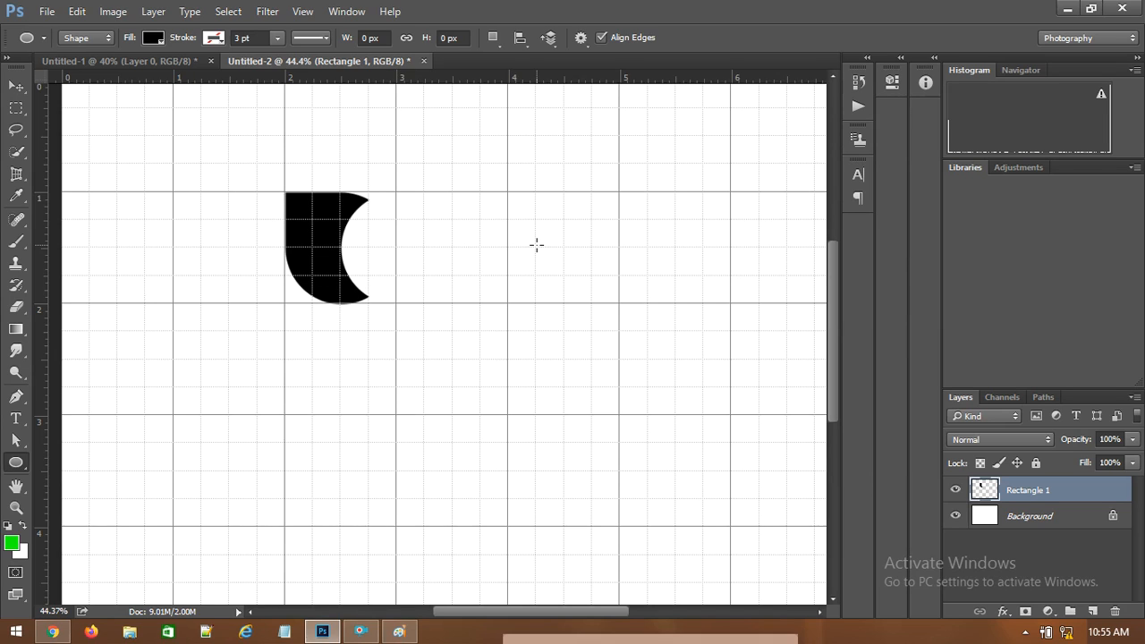
- Duplicate the cut Rectangle 1 layer as Rectangle 1 copy within the same document
{"action": "right_click", "coordinate": [1026, 490]}
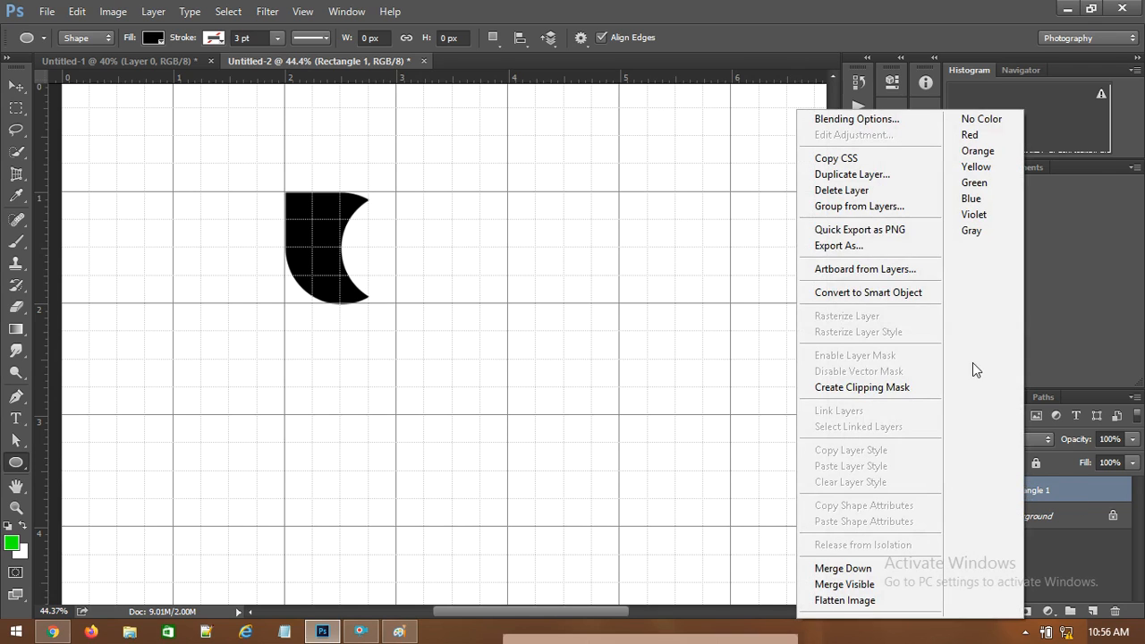
{"action": "left_click", "coordinate": [850, 174]}
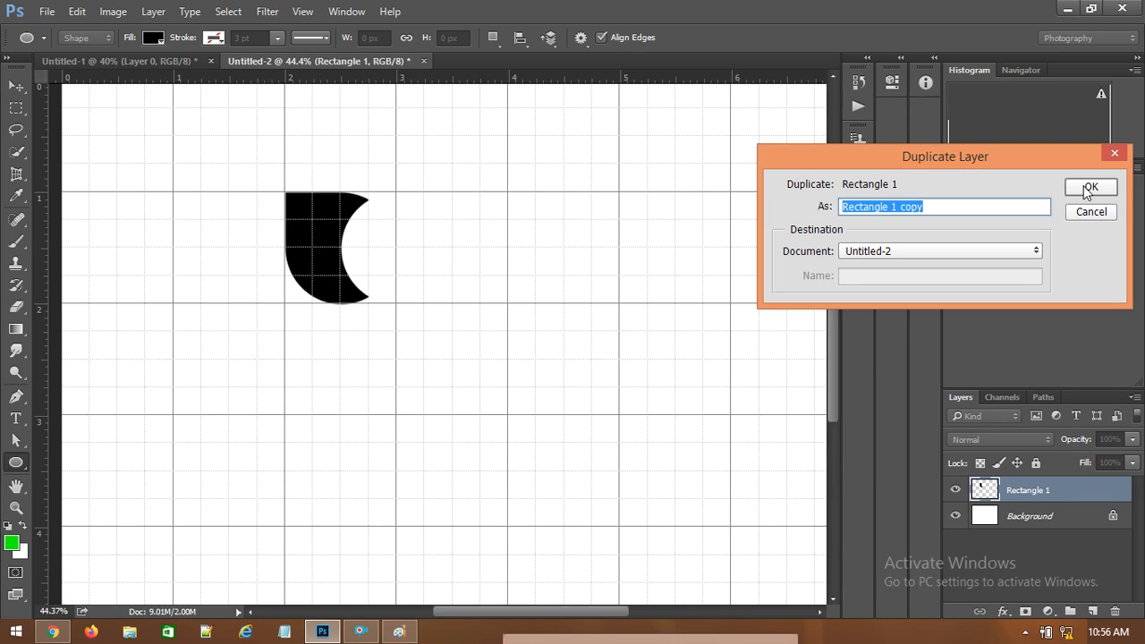
{"action": "left_click", "coordinate": [1089, 188]}
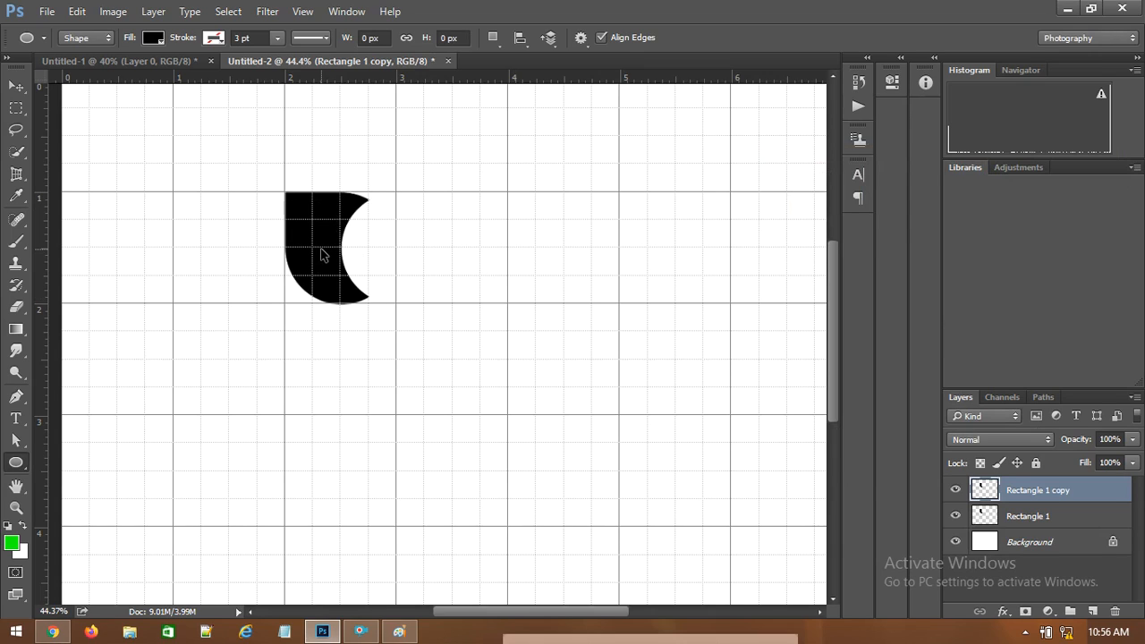
- Rotate the copy about 90° clockwise and place it beside the original, centred at about X 900 px, Y 412 px
{"action": "key", "text": "ctrl+t"}
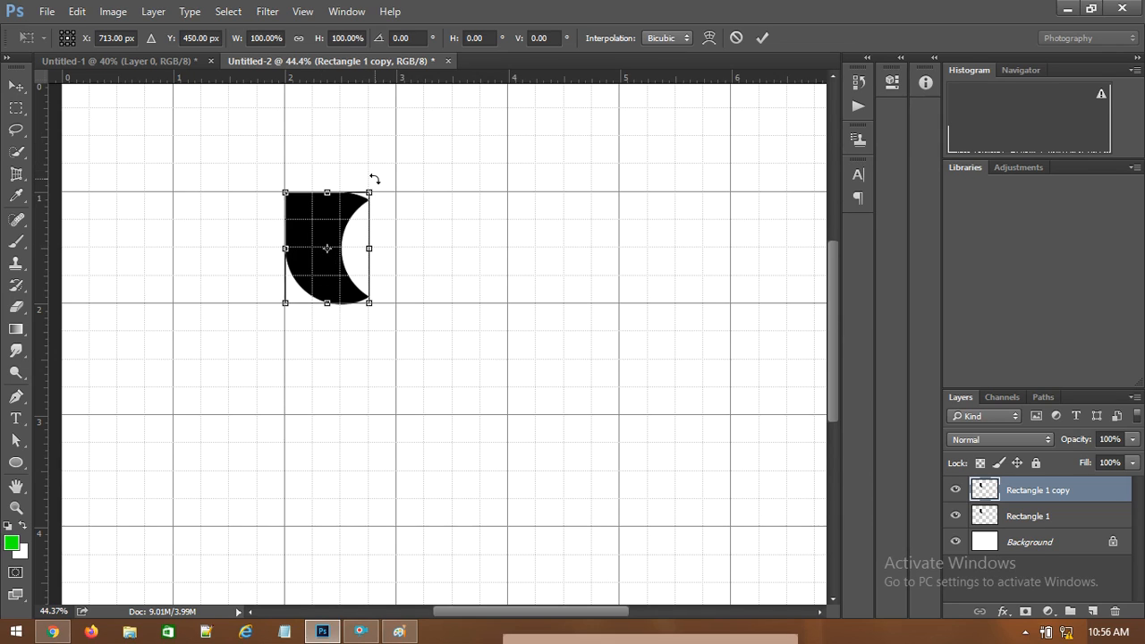
{"action": "left_click_drag", "start_coordinate": [374, 179], "coordinate": [399, 294]}
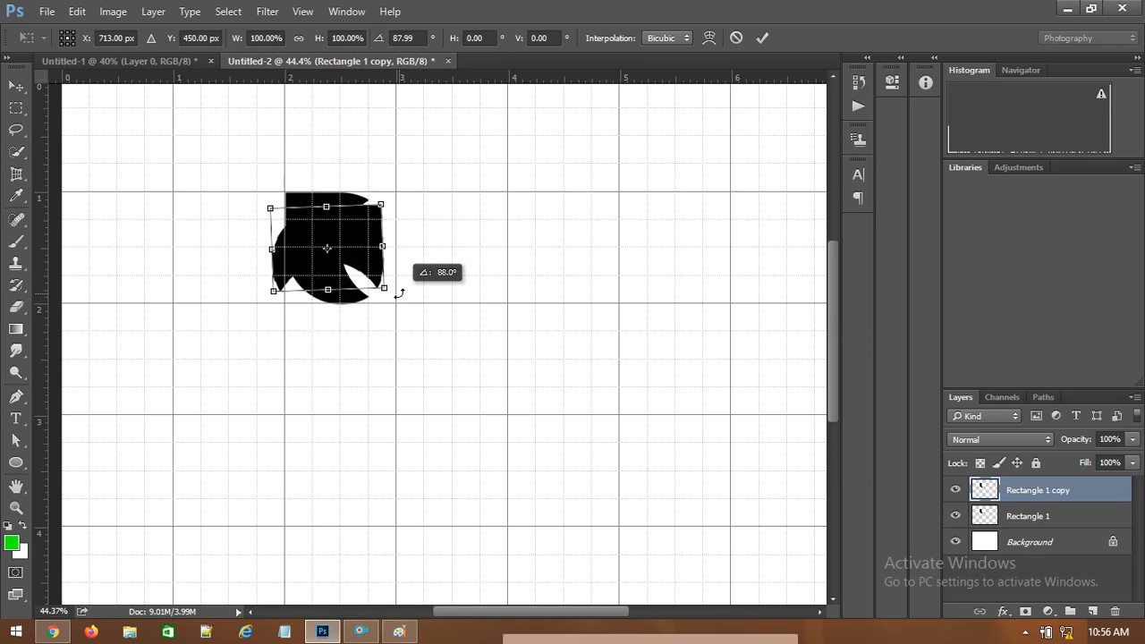
{"action": "left_click_drag", "start_coordinate": [399, 293], "coordinate": [391, 296]}
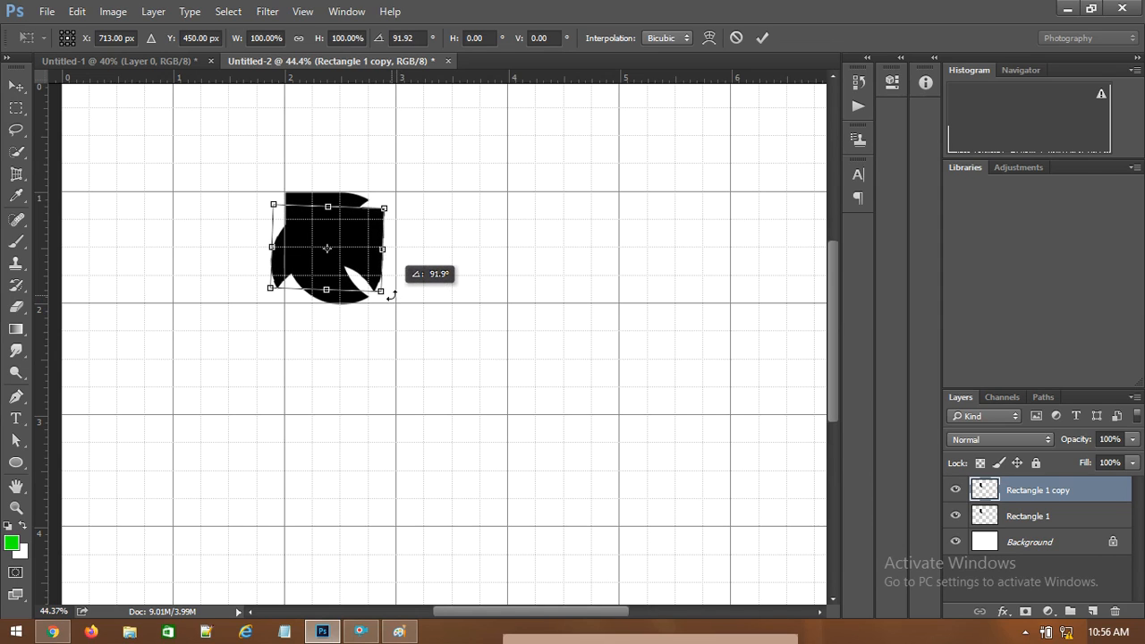
{"action": "left_click_drag", "start_coordinate": [391, 296], "coordinate": [391, 296]}
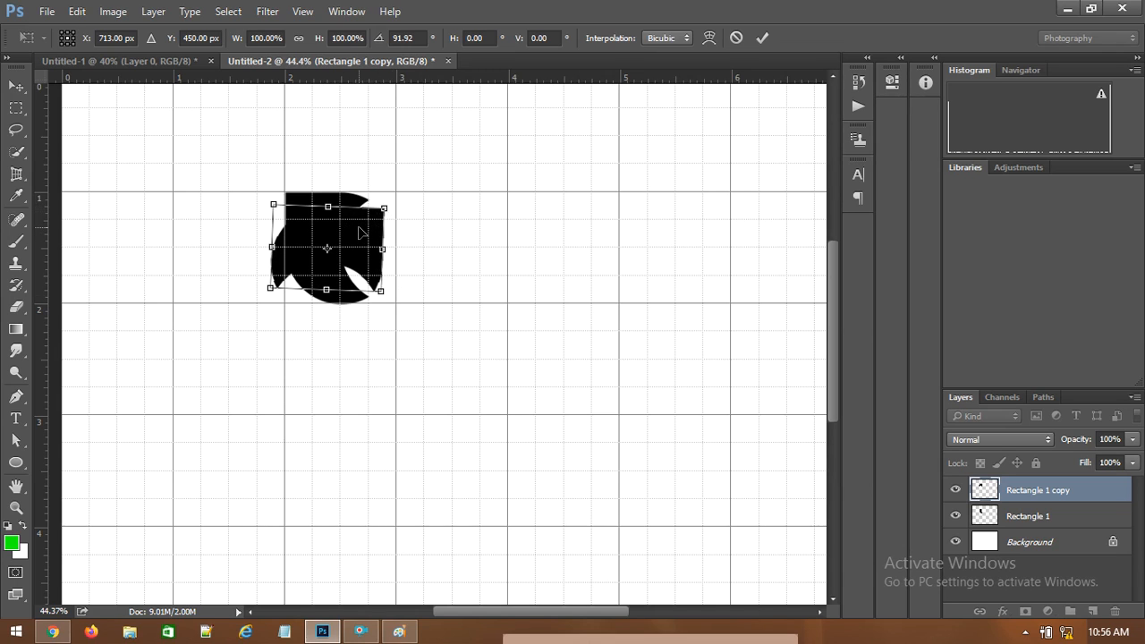
{"action": "left_click_drag", "start_coordinate": [365, 232], "coordinate": [427, 218]}
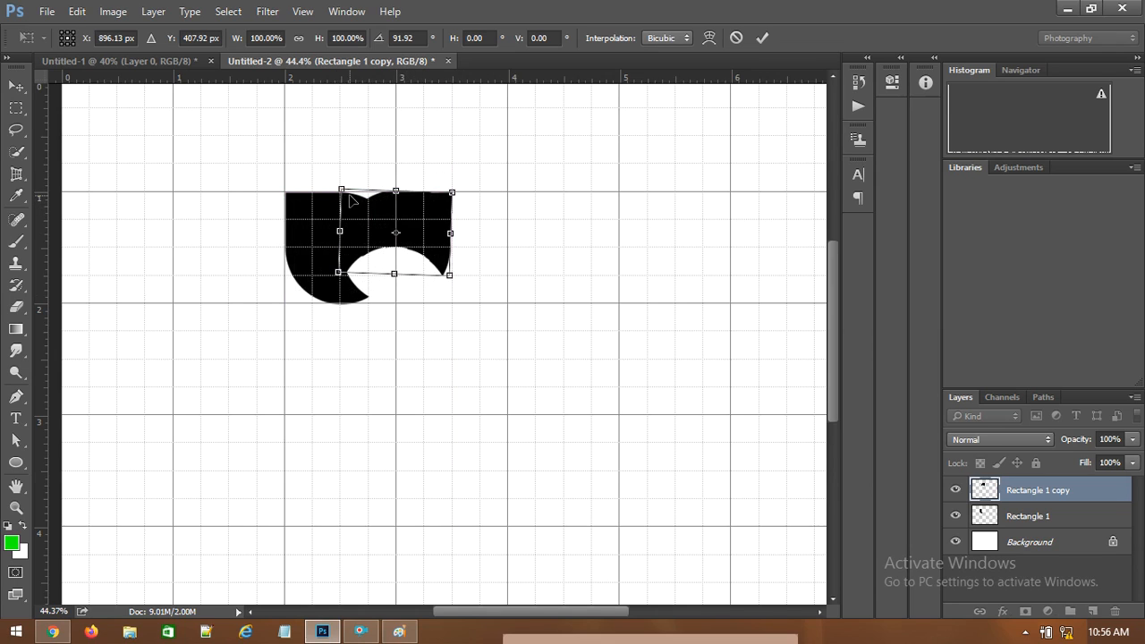
{"action": "left_click_drag", "start_coordinate": [350, 206], "coordinate": [350, 209]}
{"action": "left_click_drag", "start_coordinate": [464, 186], "coordinate": [443, 214]}
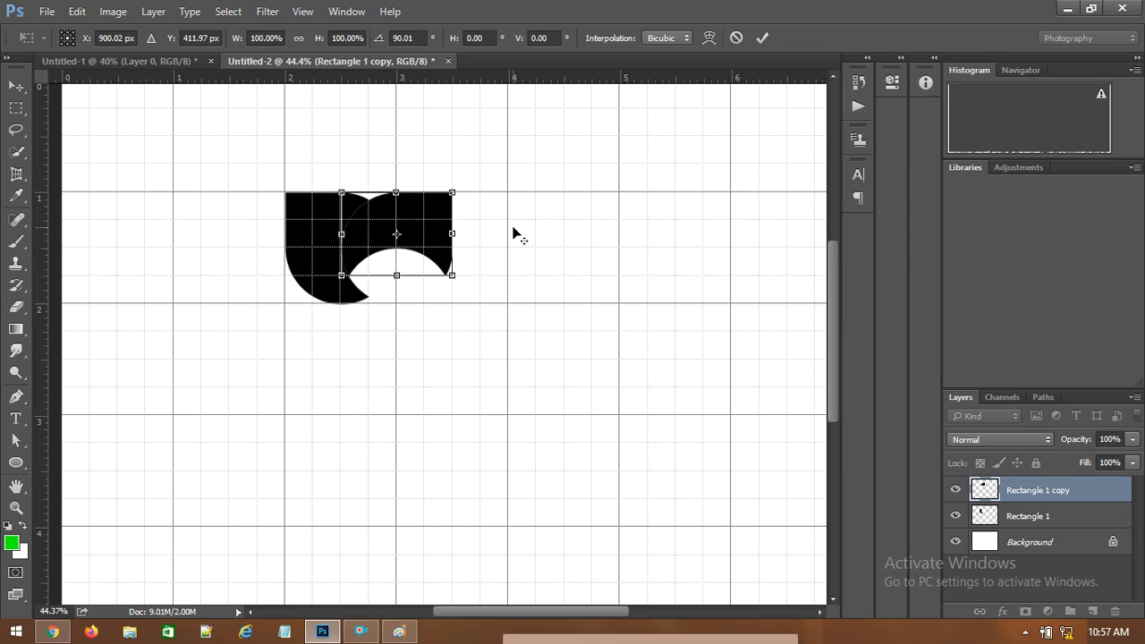
{"action": "key", "text": "ctrl+z"}
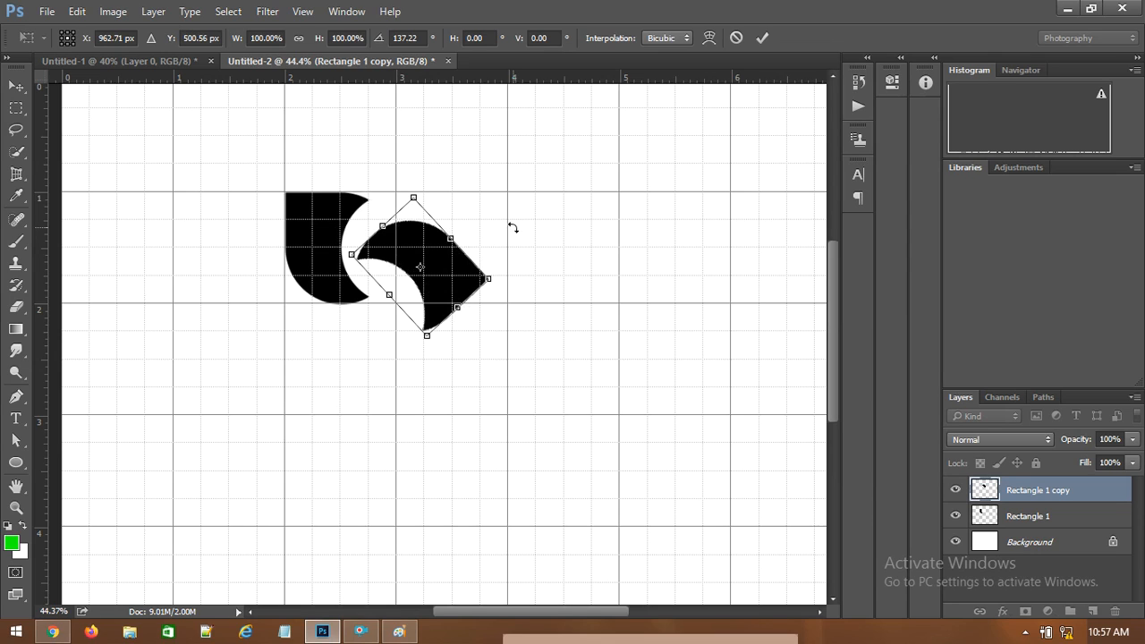
{"action": "key", "text": "ctrl+z"}
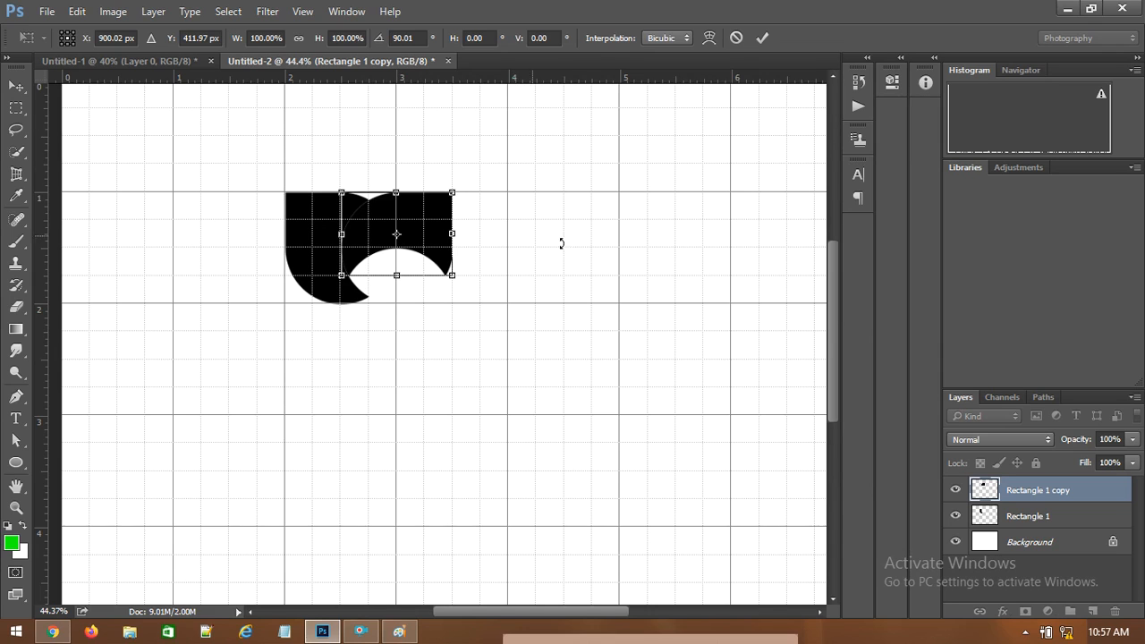
{"action": "left_click", "coordinate": [16, 86]}
{"action": "left_click", "coordinate": [552, 247]}
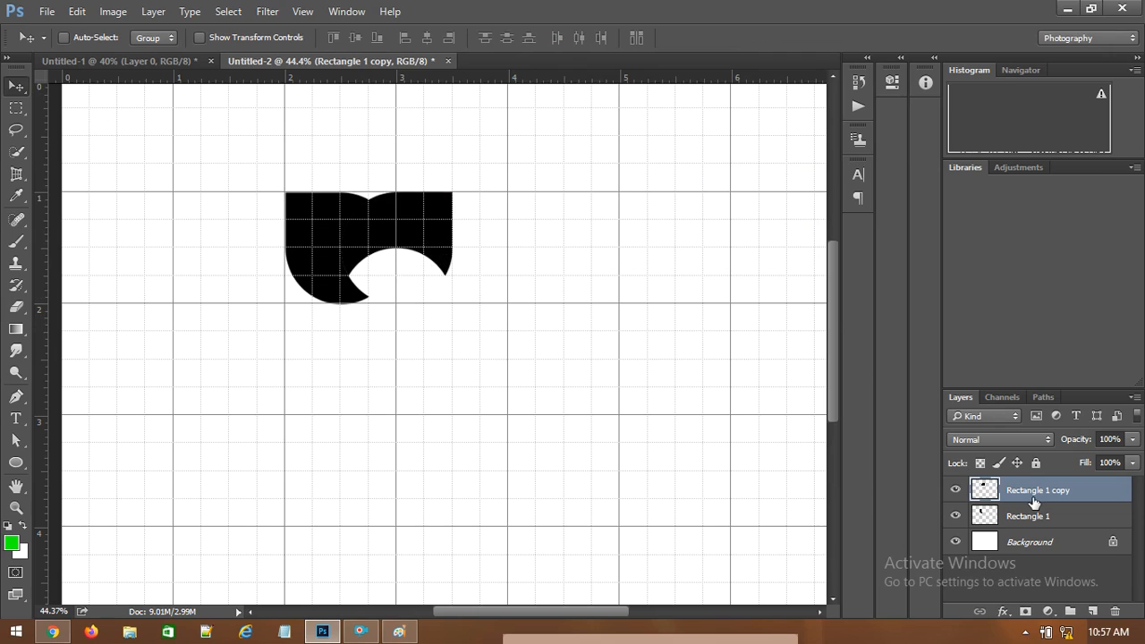
- Repeat the last transform on new copies twice to complete a four-part motif around the central opening
{"action": "key", "text": "ctrl"}
{"action": "key", "text": "ctrl+shift+alt+t"}
{"action": "key", "text": "ctrl+shift+alt+t"}
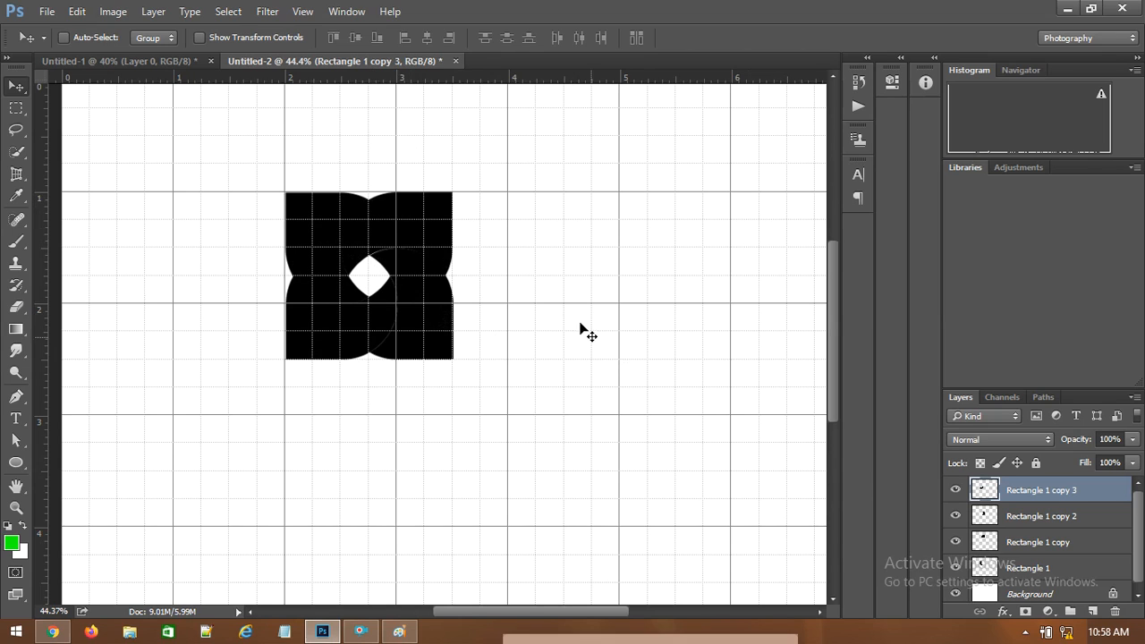
- Rotate all four petal layers together by about 45° so the motif stands as a diamond
{"action": "left_click", "coordinate": [1033, 543], "text": "ctrl"}
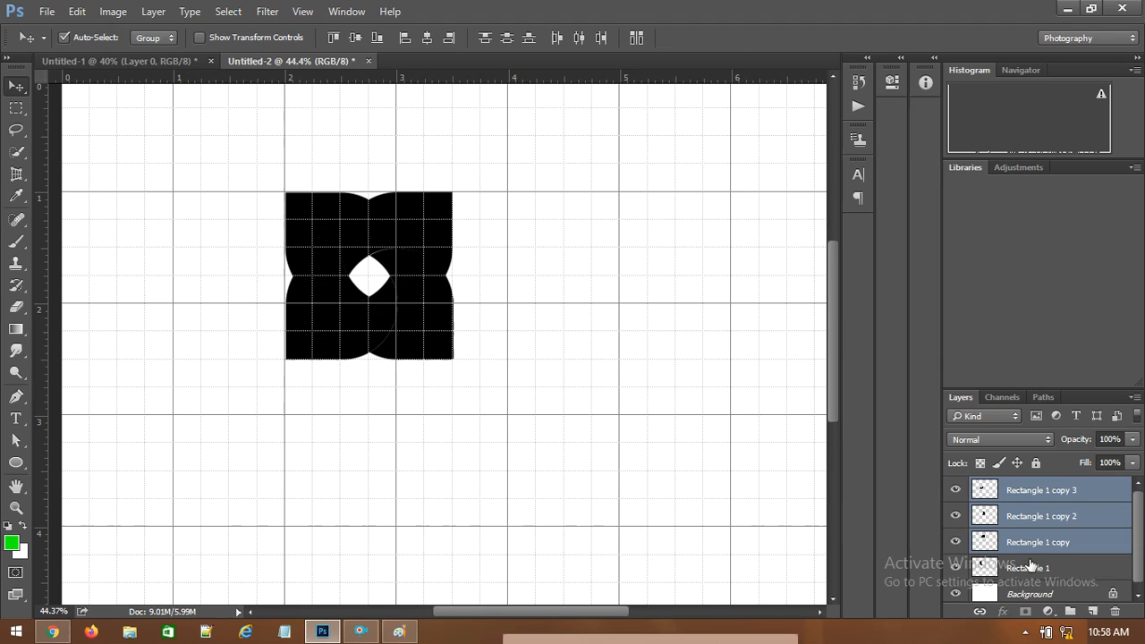
{"action": "left_click", "coordinate": [1028, 569], "text": "ctrl"}
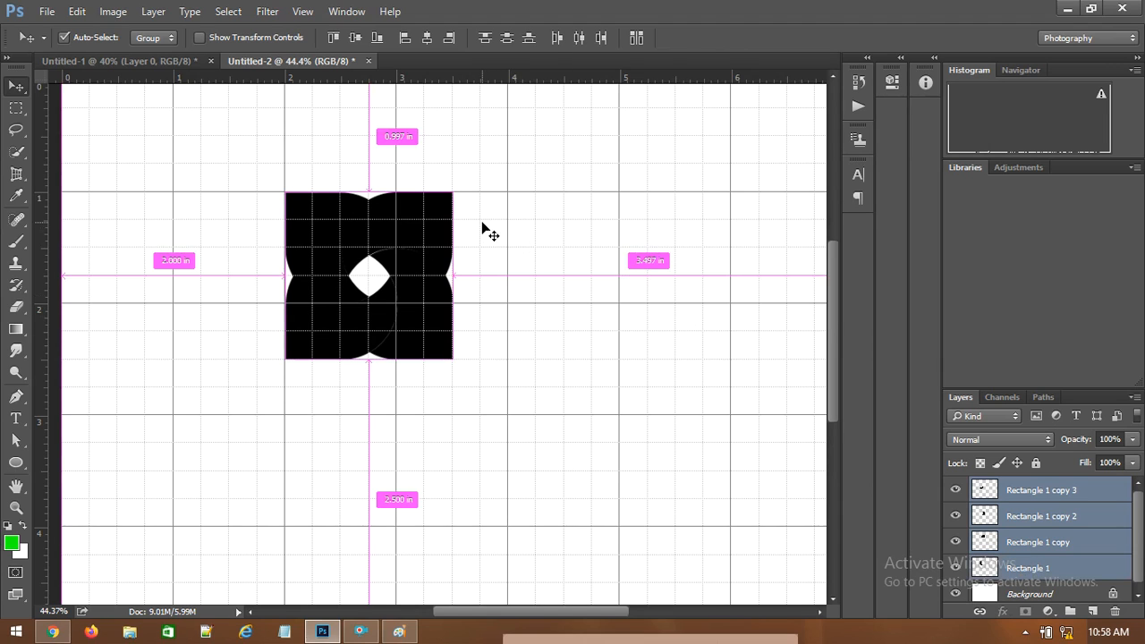
{"action": "key", "text": "ctrl+t"}
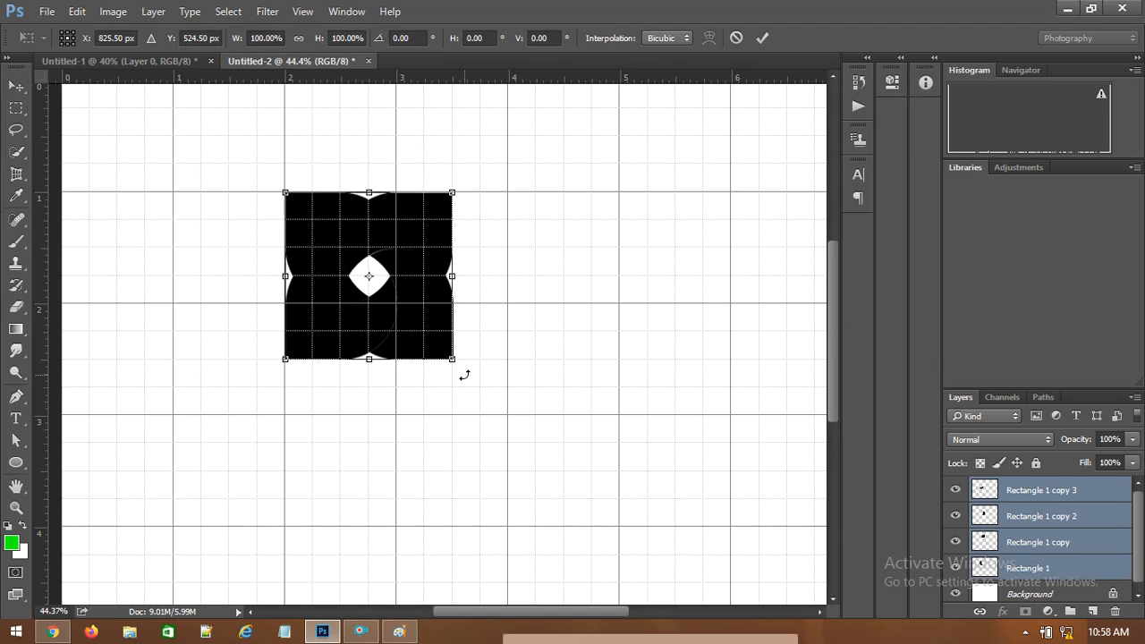
{"action": "left_click_drag", "start_coordinate": [465, 376], "coordinate": [366, 420]}
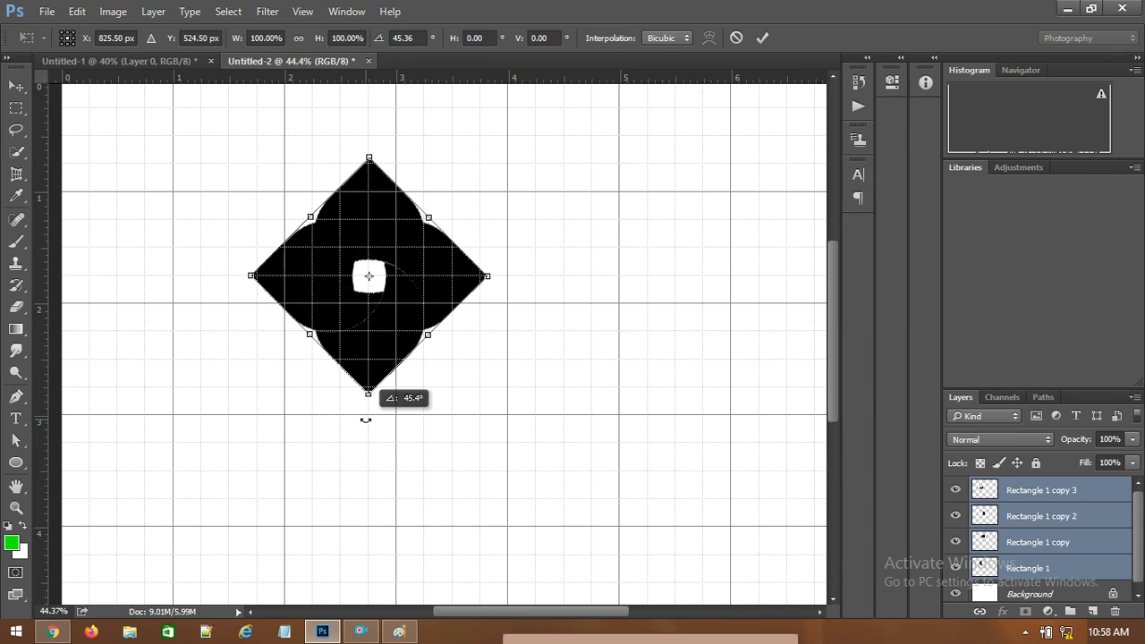
{"action": "left_click_drag", "start_coordinate": [366, 419], "coordinate": [366, 420]}
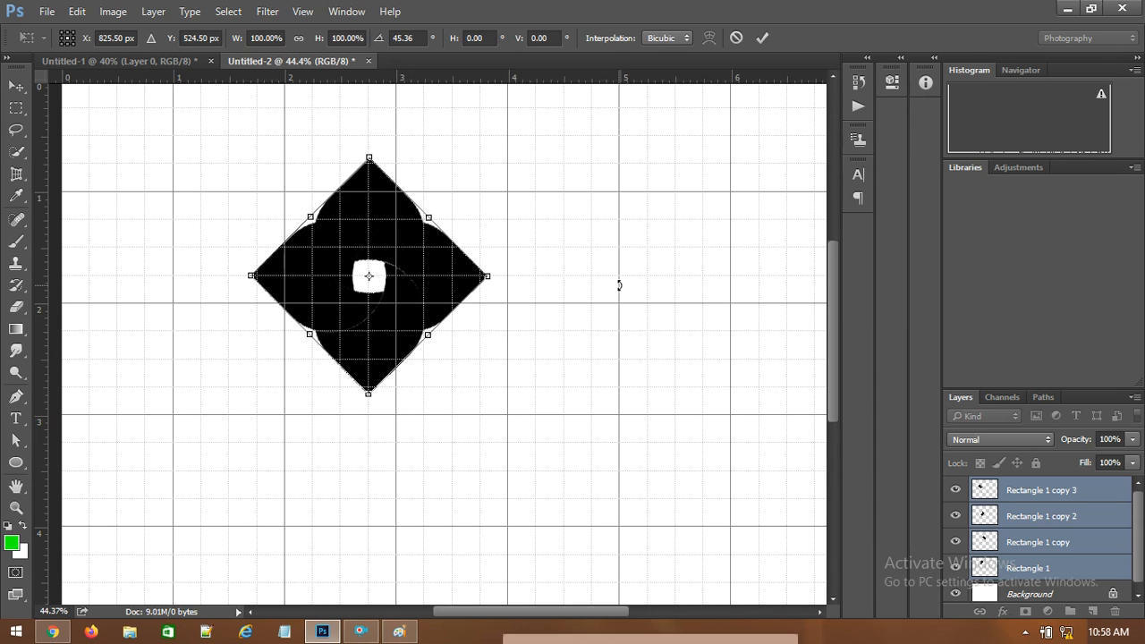
{"action": "left_click", "coordinate": [13, 90]}
{"action": "left_click", "coordinate": [563, 249]}
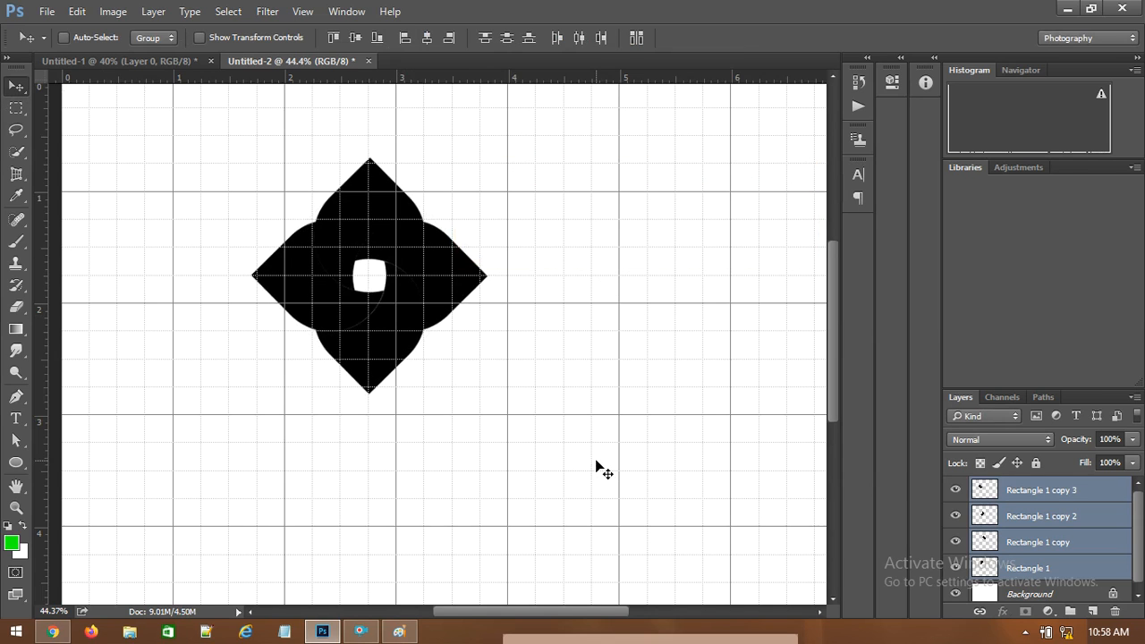
- Reorder the petal layers from top to bottom as Rectangle 1, Rectangle 1 copy, Rectangle 1 copy 2 and Rectangle 1 copy 3
{"action": "left_click", "coordinate": [1046, 491]}
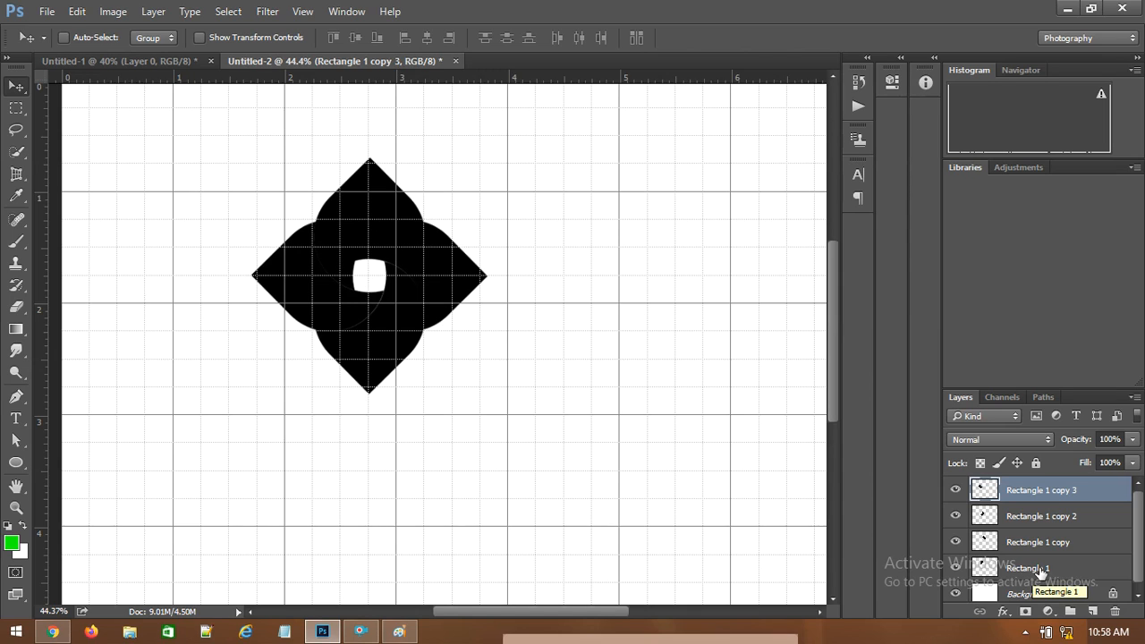
{"action": "left_click_drag", "start_coordinate": [1039, 572], "coordinate": [1048, 486]}
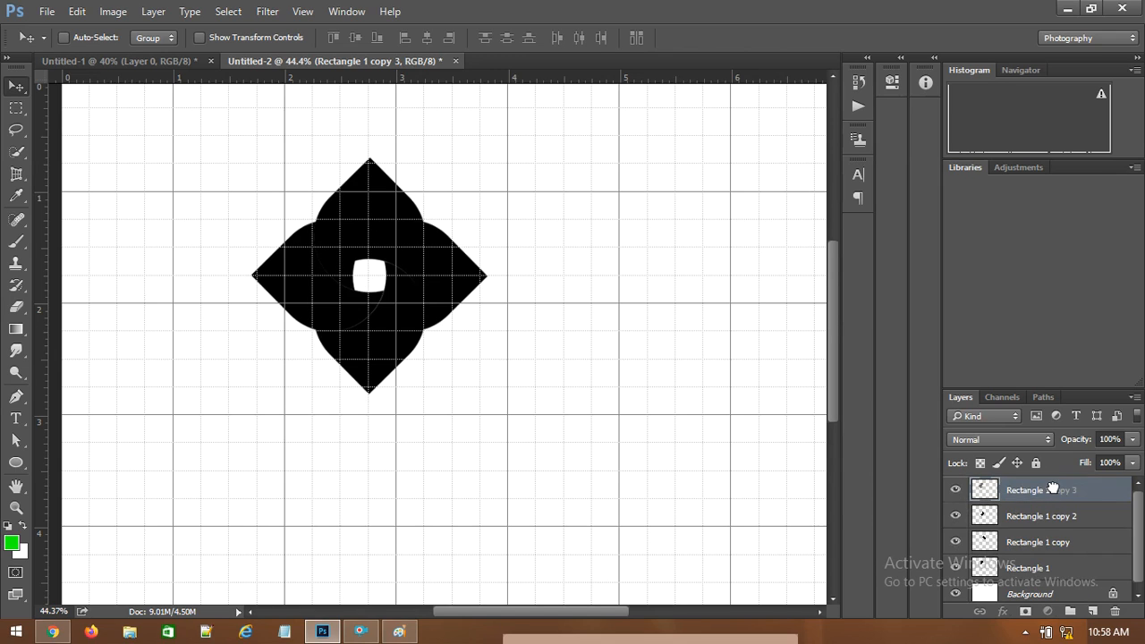
{"action": "left_click_drag", "start_coordinate": [1043, 576], "coordinate": [1052, 535]}
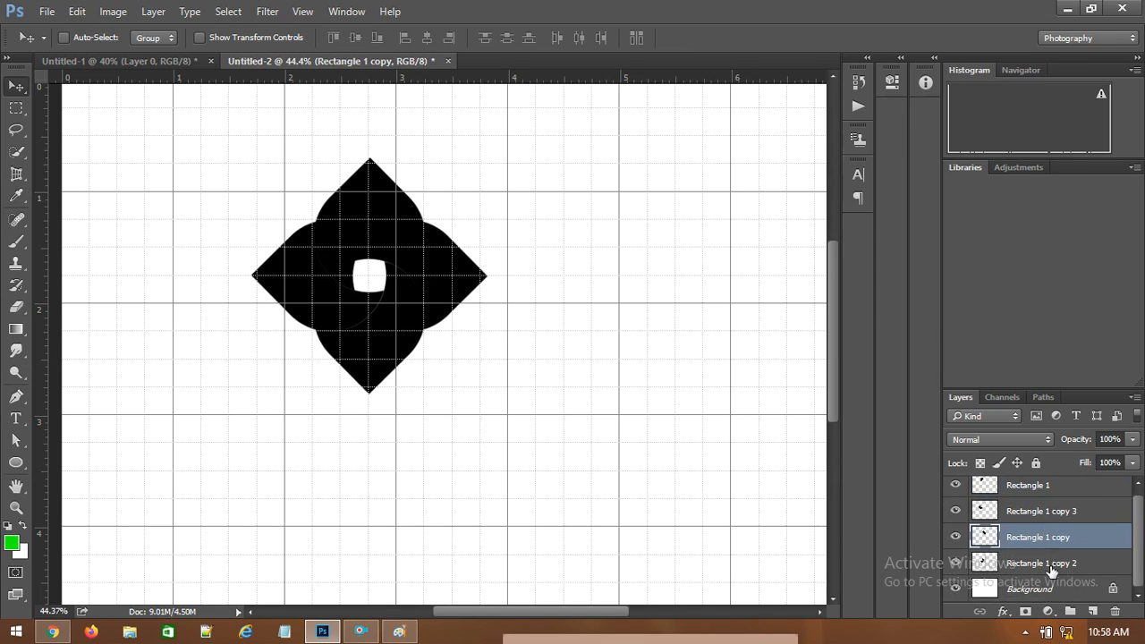
{"action": "left_click", "coordinate": [1046, 562]}
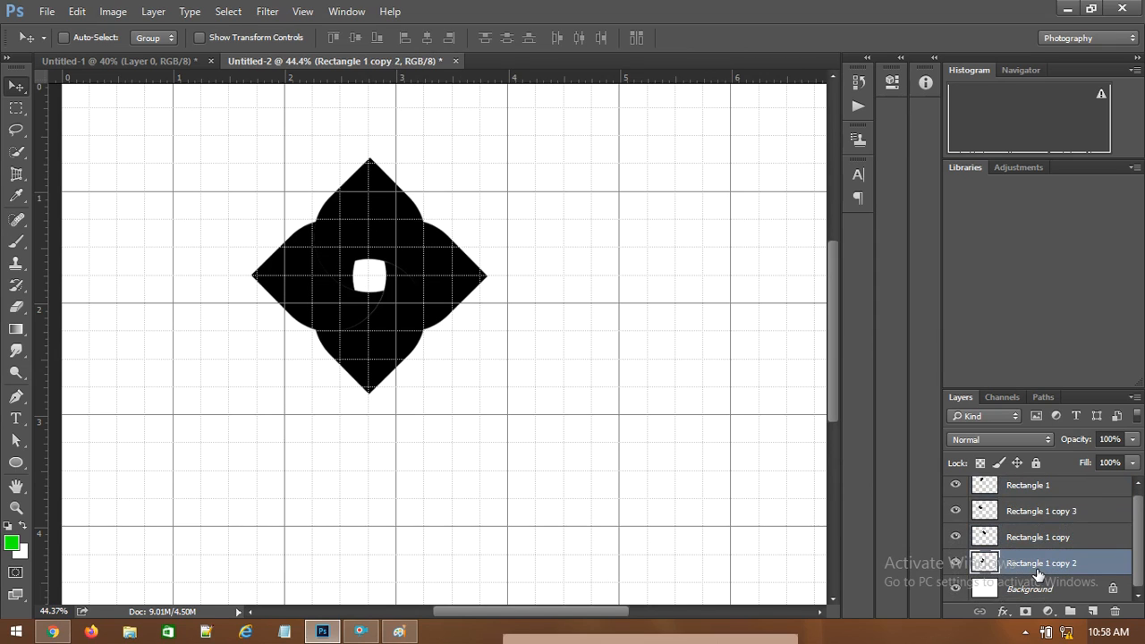
{"action": "left_click_drag", "start_coordinate": [1045, 537], "coordinate": [1045, 506]}
{"action": "left_click_drag", "start_coordinate": [1045, 567], "coordinate": [1048, 535]}
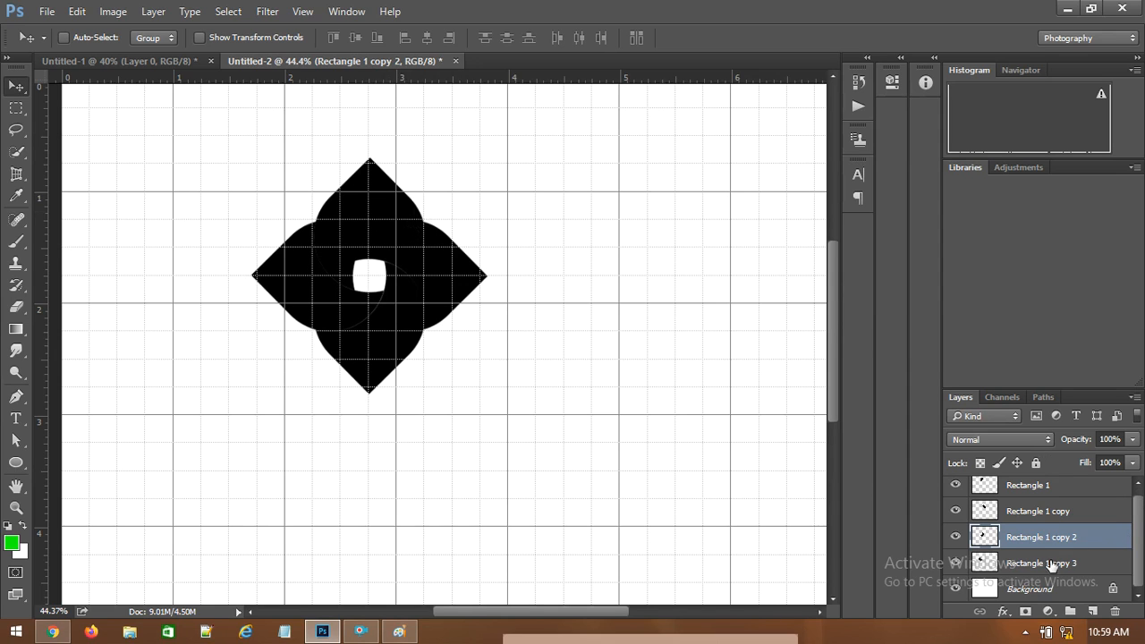
- Add a Gradient Overlay layer style to the Rectangle 1 petal
{"action": "left_click", "coordinate": [1038, 491]}
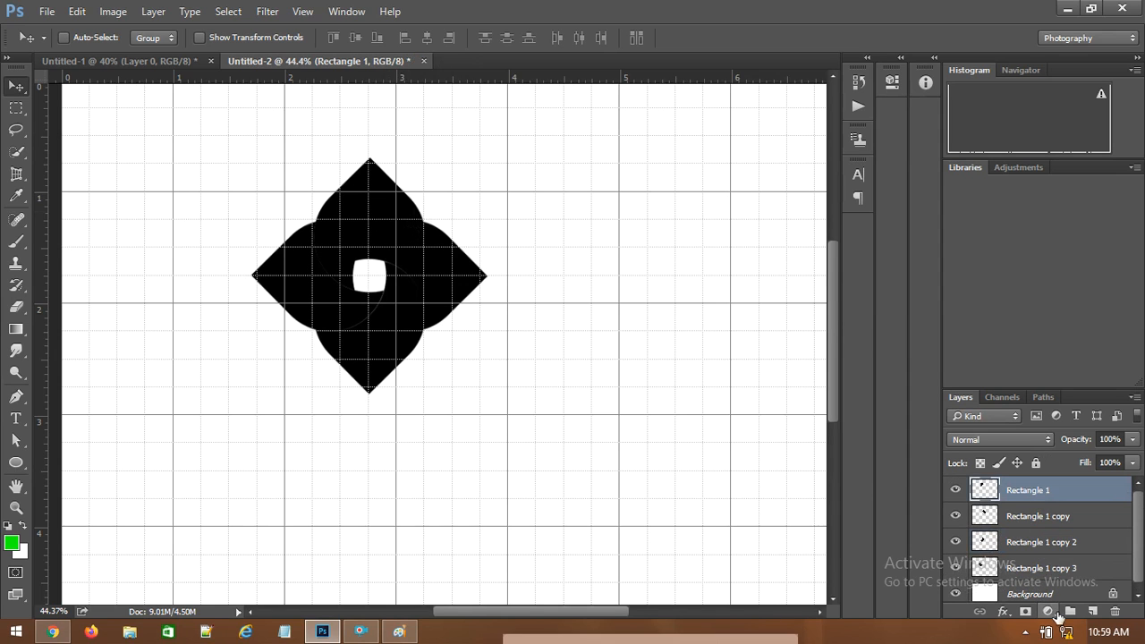
{"action": "right_click", "coordinate": [1038, 492]}
{"action": "left_click", "coordinate": [886, 120]}
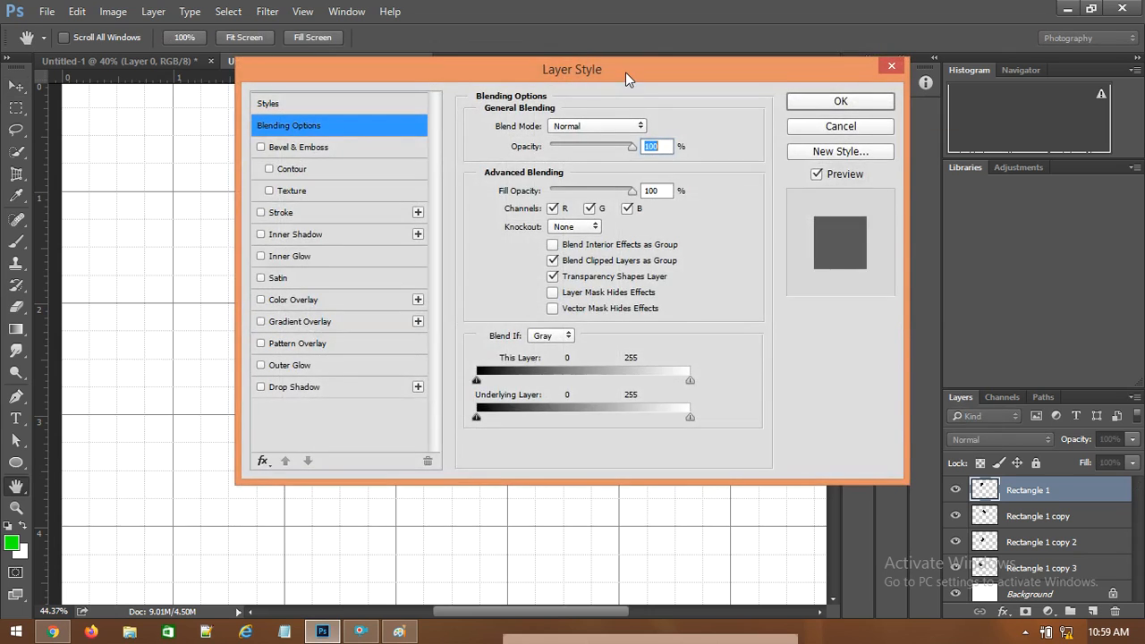
{"action": "left_click_drag", "start_coordinate": [625, 72], "coordinate": [906, 109]}
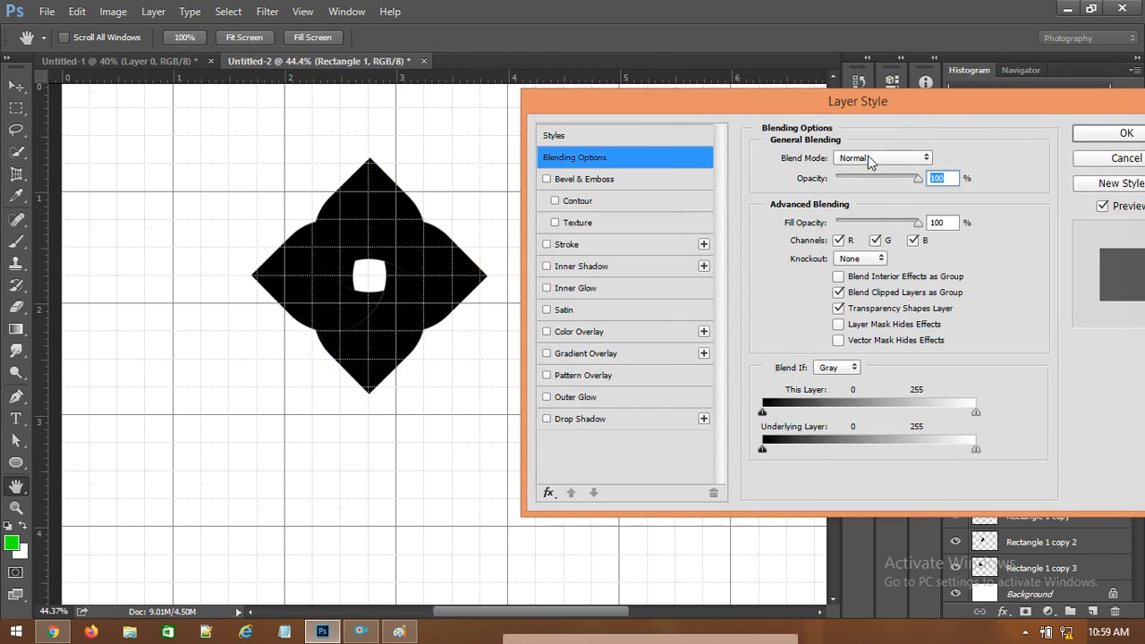
{"action": "left_click", "coordinate": [590, 353]}
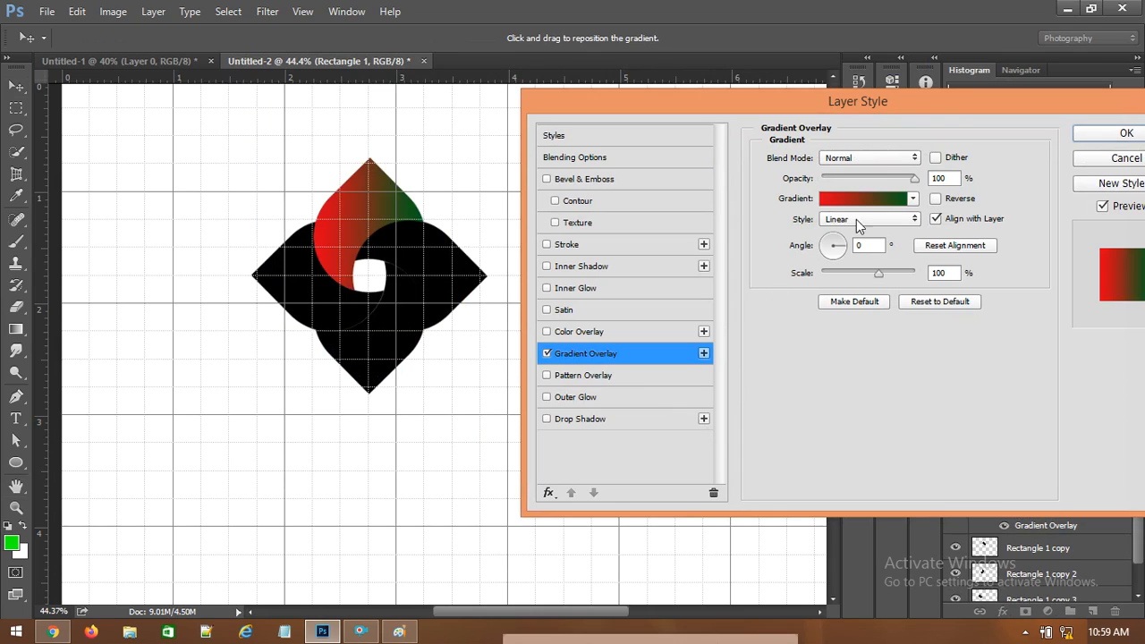
{"action": "left_click", "coordinate": [914, 197]}
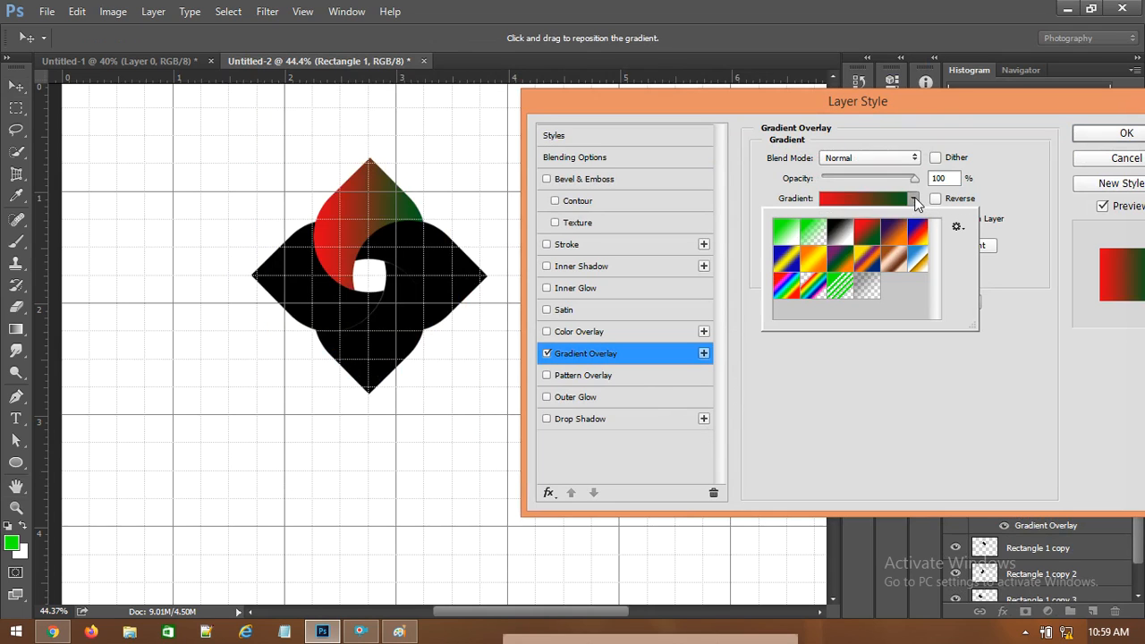
{"action": "left_click", "coordinate": [897, 244]}
{"action": "left_click", "coordinate": [818, 236]}
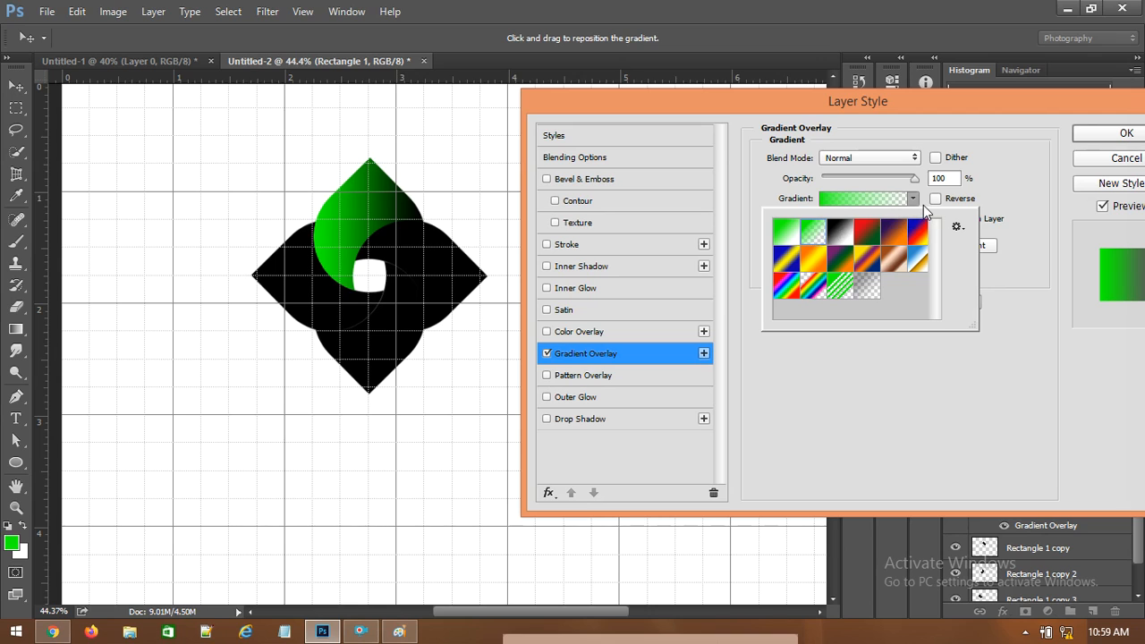
{"action": "left_click", "coordinate": [864, 202]}
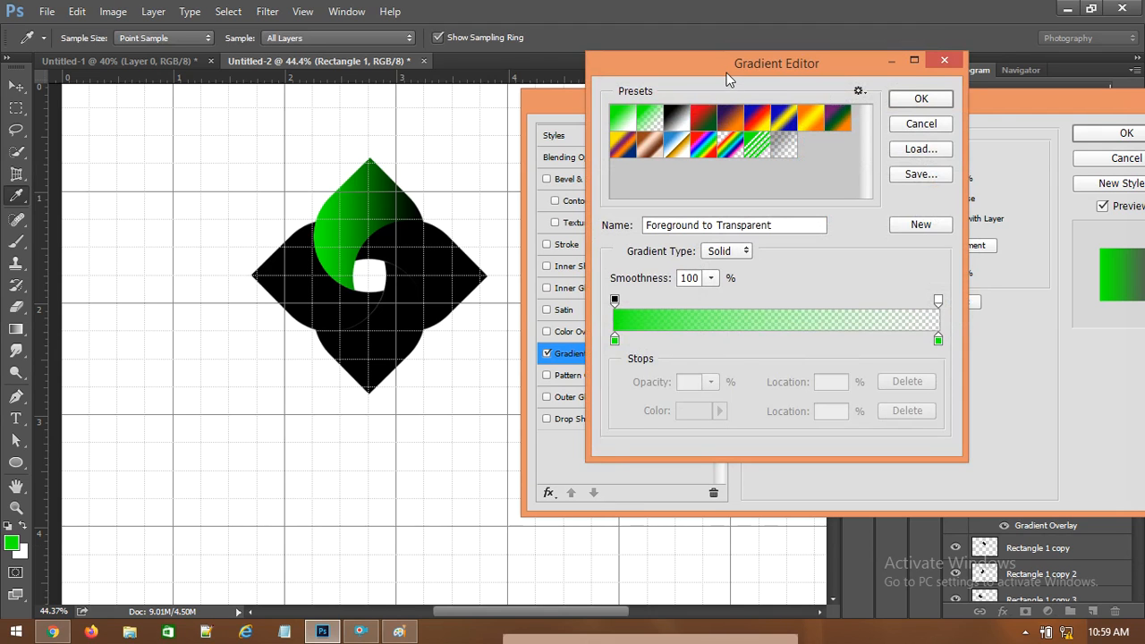
{"action": "left_click_drag", "start_coordinate": [729, 80], "coordinate": [758, 75]}
{"action": "left_click", "coordinate": [644, 335]}
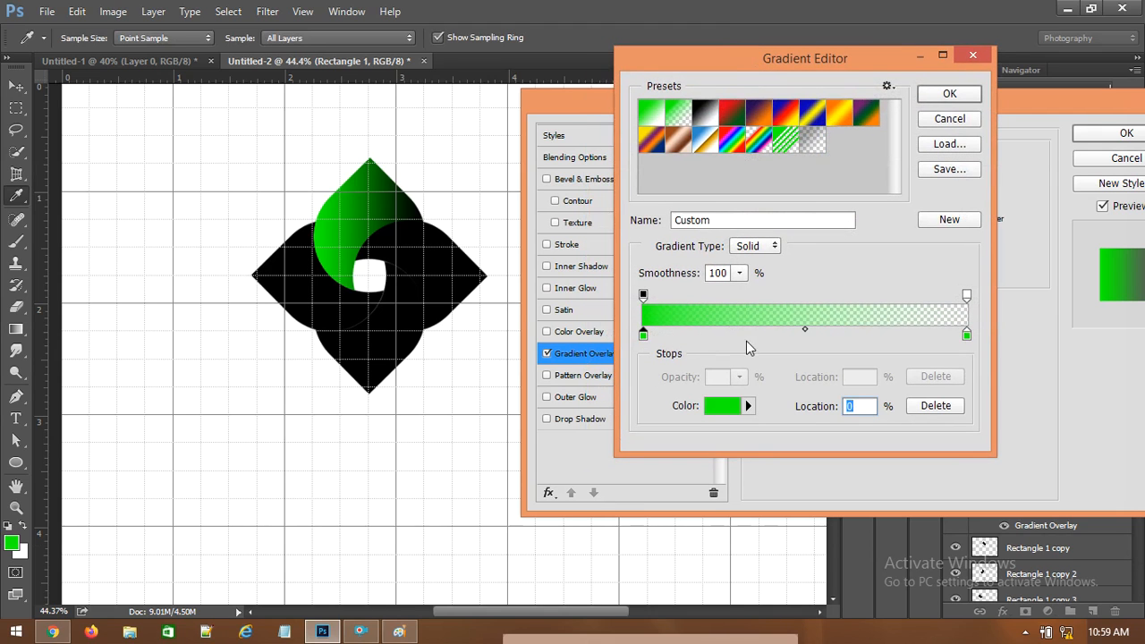
{"action": "left_click", "coordinate": [722, 408]}
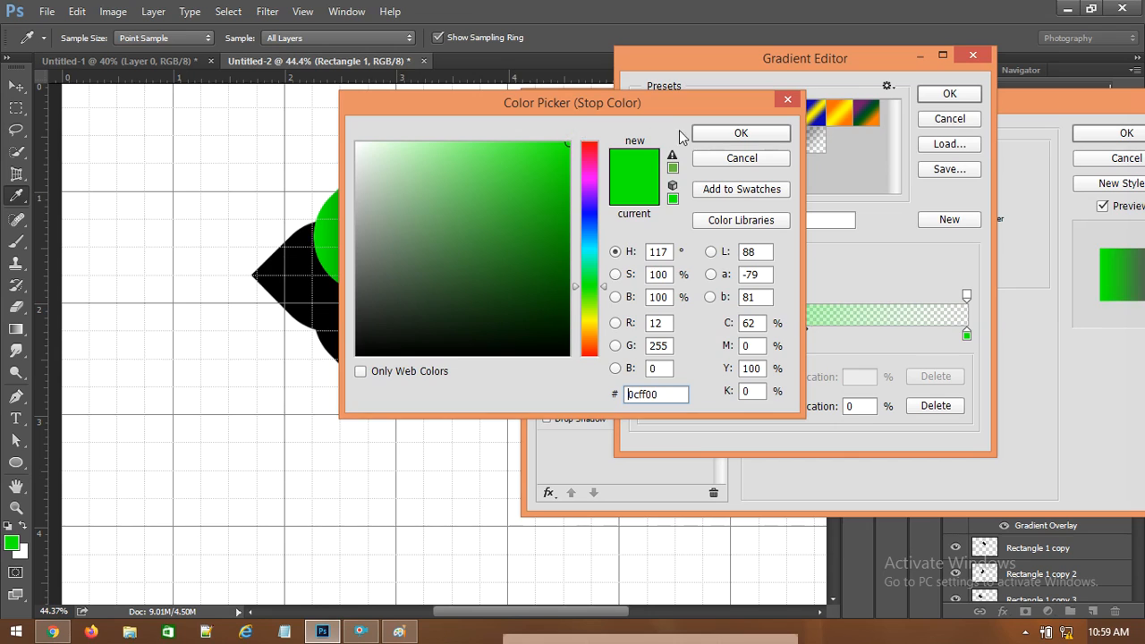
{"action": "left_click", "coordinate": [740, 162]}
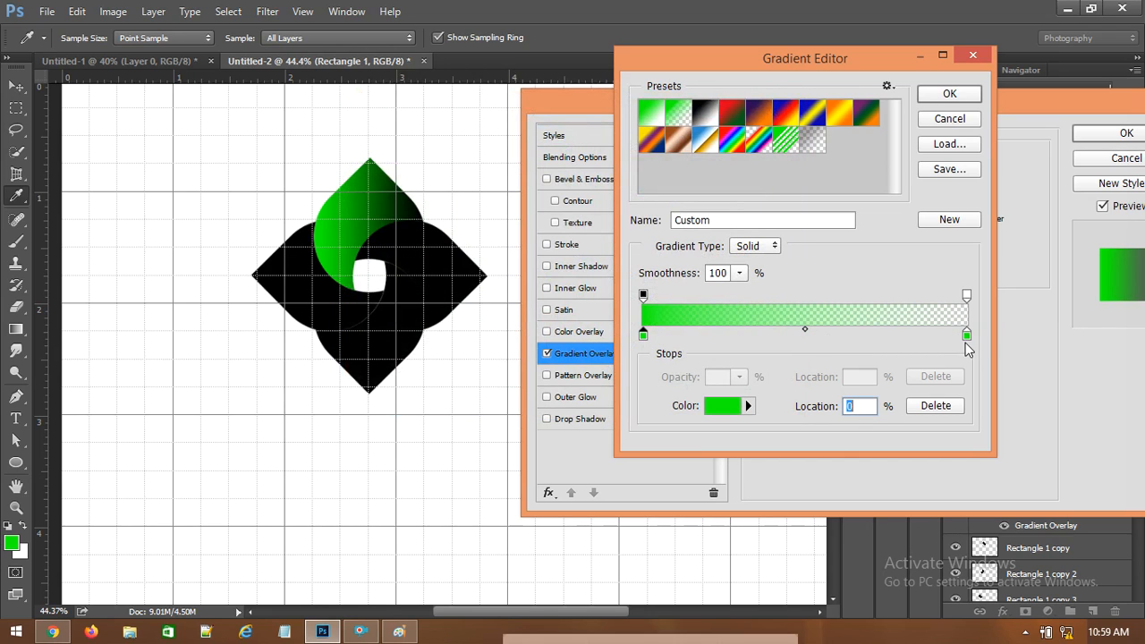
{"action": "double_click", "coordinate": [967, 335]}
{"action": "left_click_drag", "start_coordinate": [513, 194], "coordinate": [427, 138]}
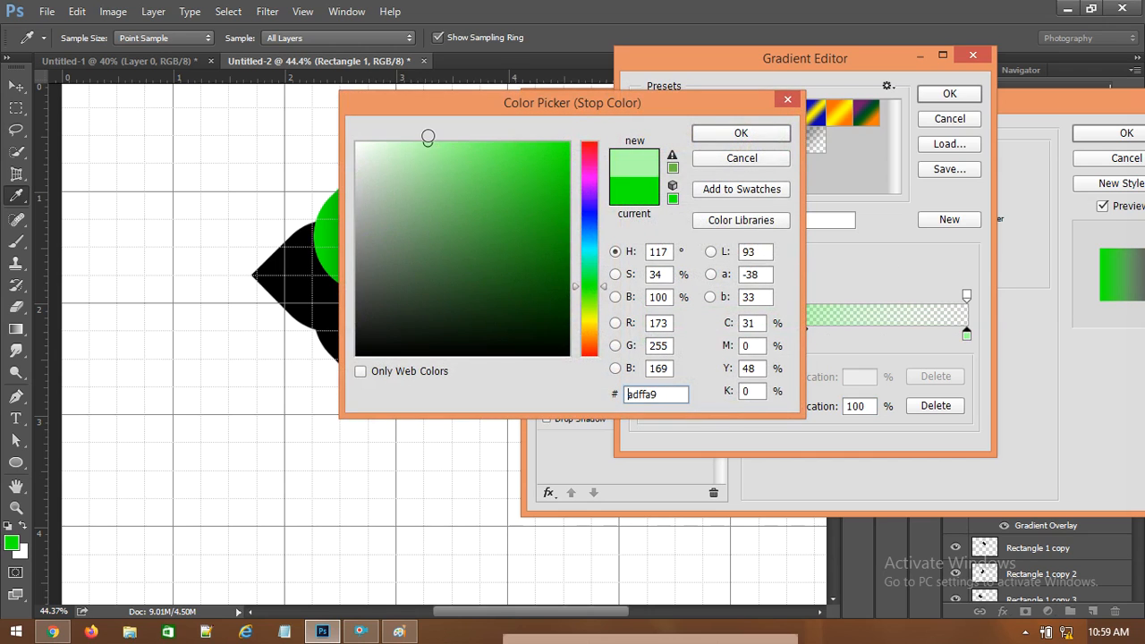
{"action": "left_click", "coordinate": [741, 133]}
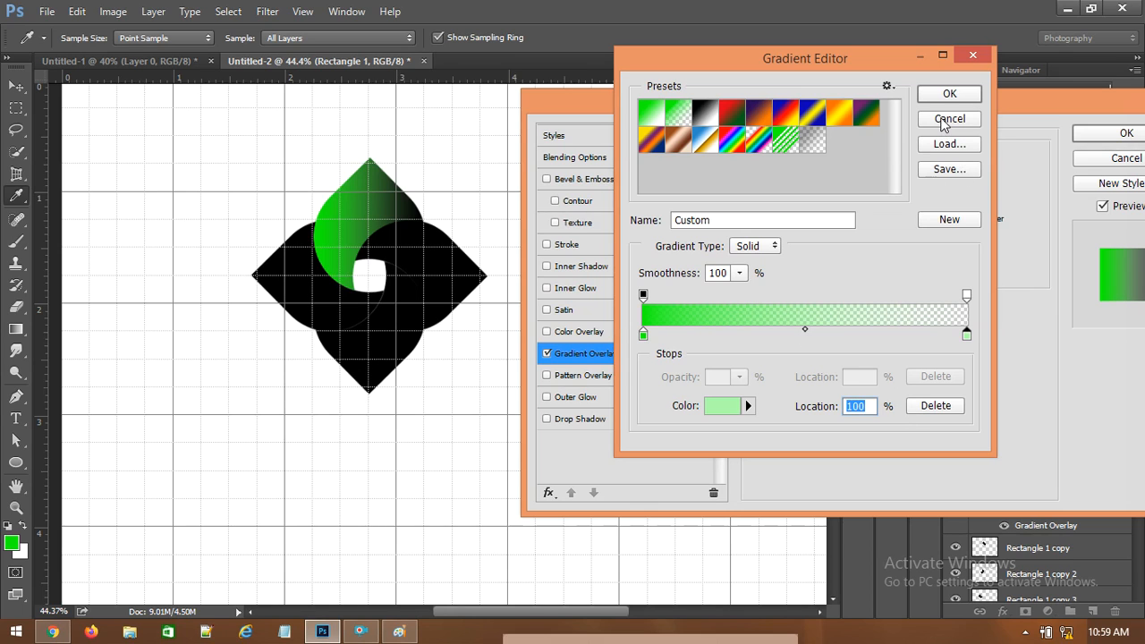
{"action": "left_click", "coordinate": [943, 124]}
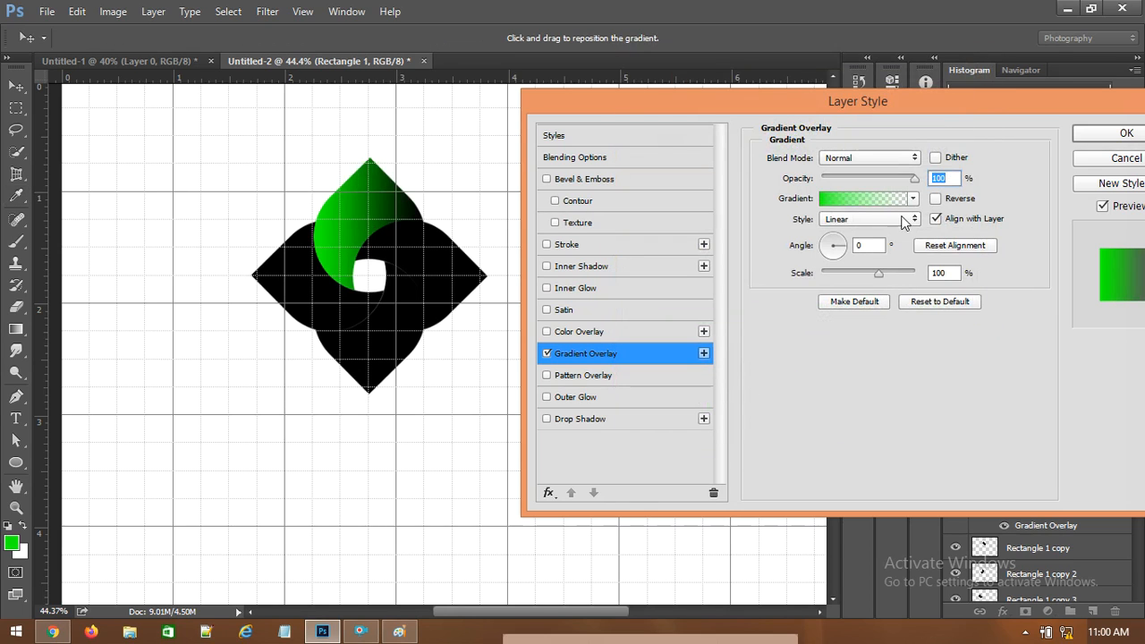
- Apply the red-to-green gradient preset to the overlay and recolour its starting stop to bright green 2aff00
{"action": "left_click", "coordinate": [913, 199]}
{"action": "left_click", "coordinate": [897, 231]}
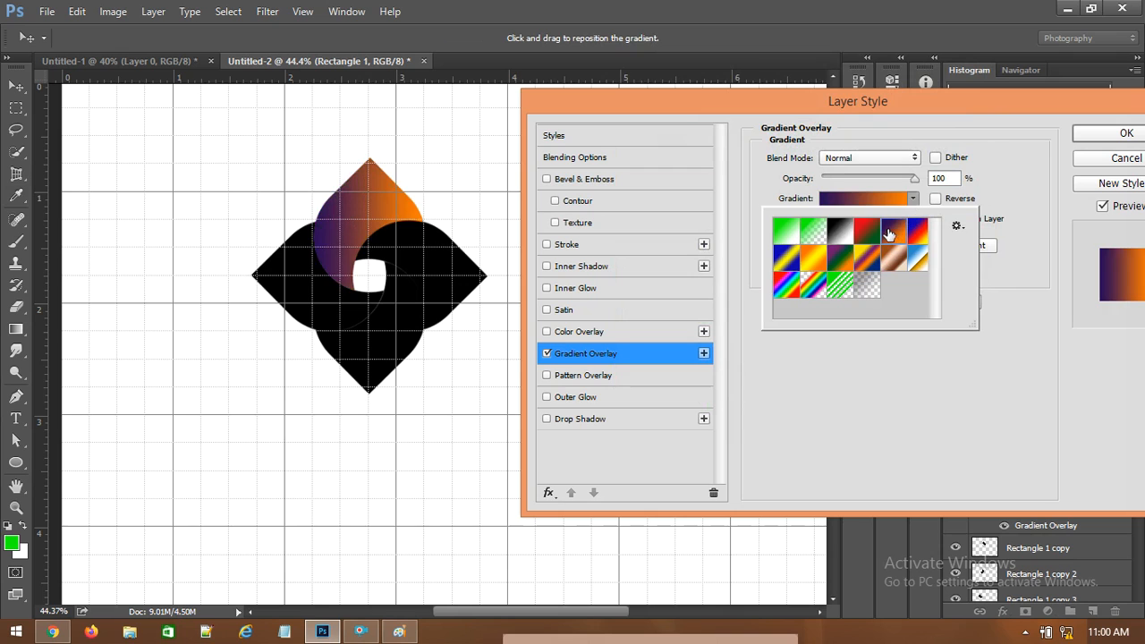
{"action": "left_click", "coordinate": [872, 232]}
{"action": "left_click", "coordinate": [877, 200]}
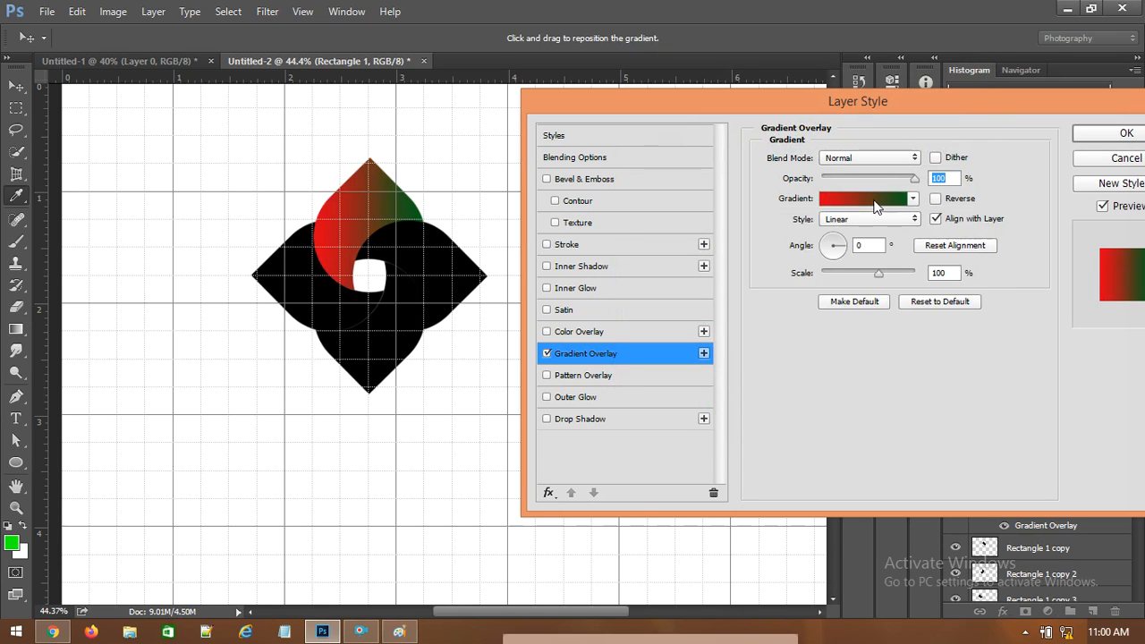
{"action": "left_click", "coordinate": [877, 201]}
{"action": "left_click", "coordinate": [643, 334]}
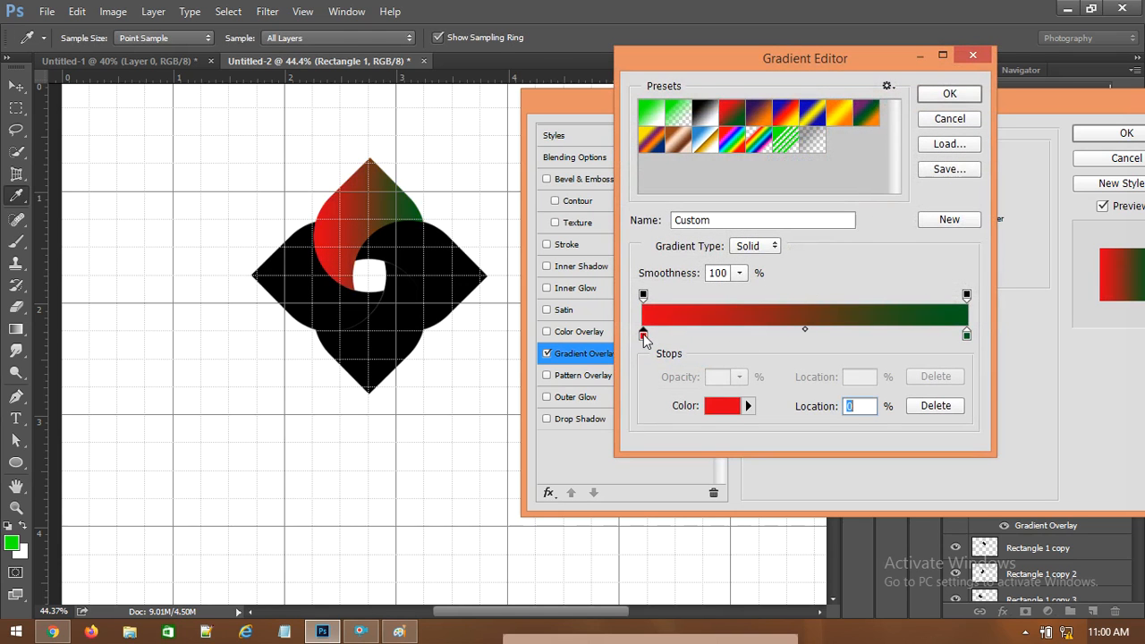
{"action": "double_click", "coordinate": [643, 336]}
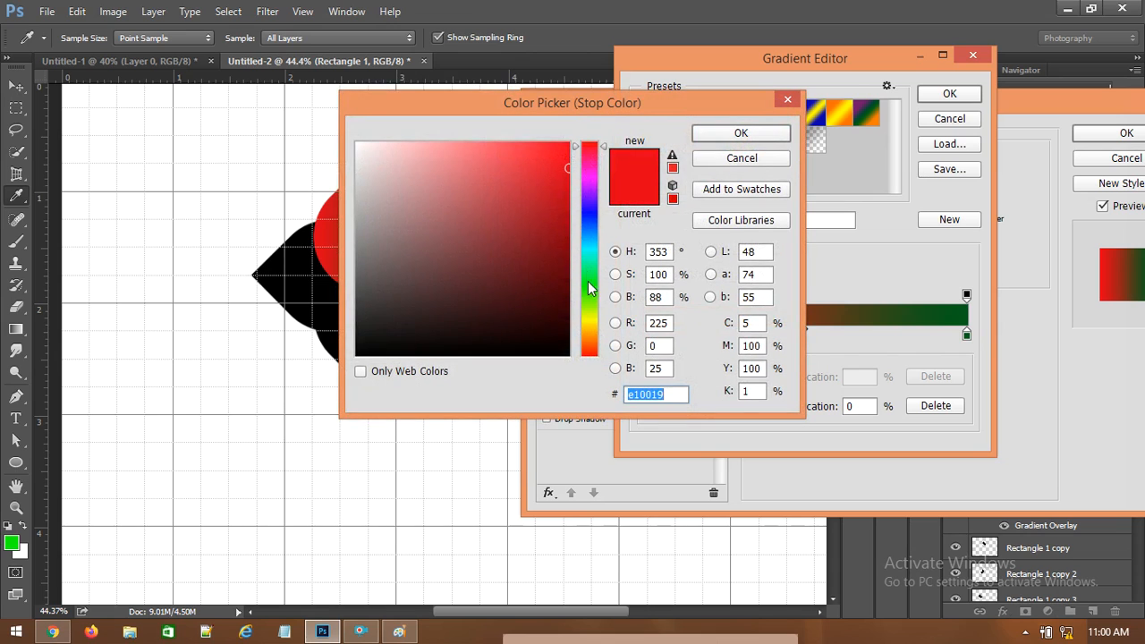
{"action": "left_click", "coordinate": [588, 288]}
{"action": "left_click", "coordinate": [740, 134]}
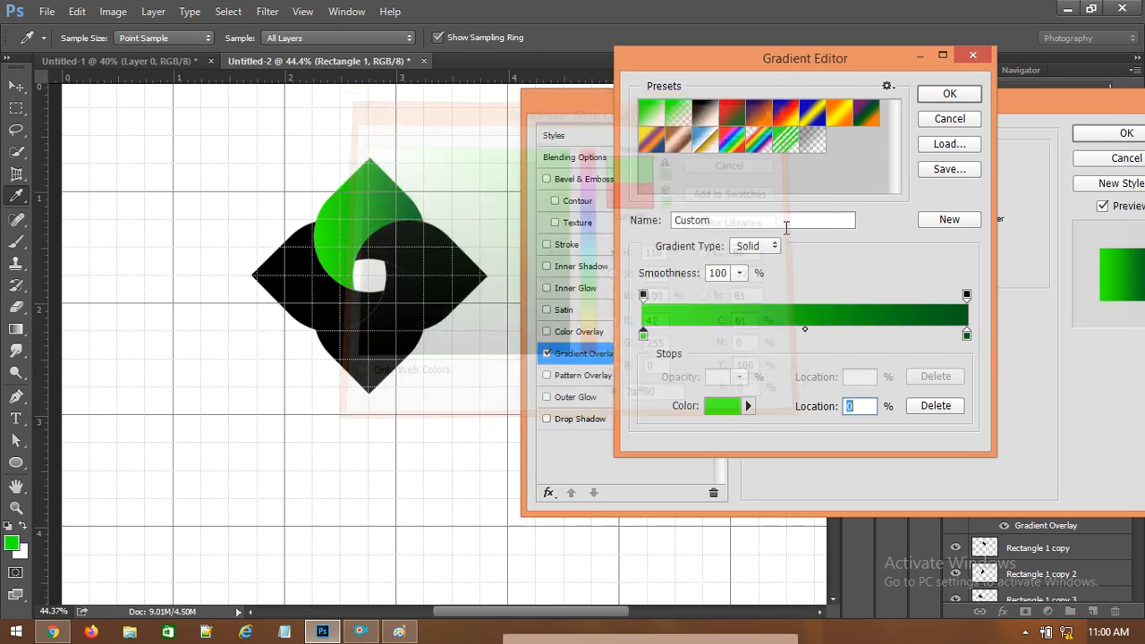
- Set the gradient's end stop to the pale green a8ffc0
{"action": "double_click", "coordinate": [966, 336]}
{"action": "left_click_drag", "start_coordinate": [562, 223], "coordinate": [428, 135]}
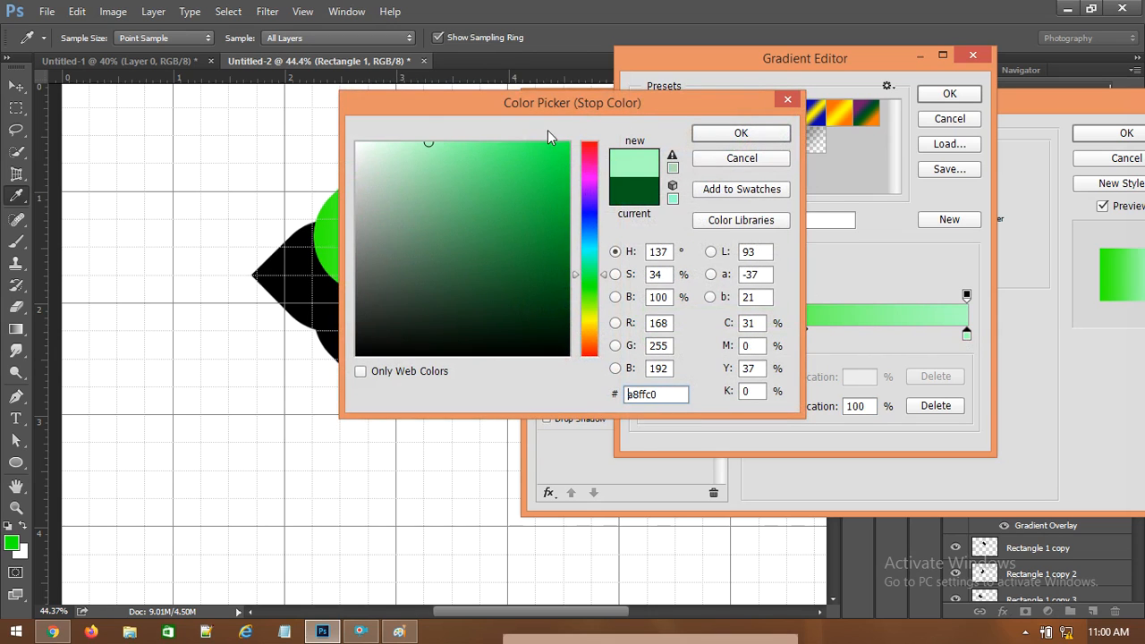
{"action": "left_click", "coordinate": [745, 136]}
{"action": "left_click", "coordinate": [805, 330]}
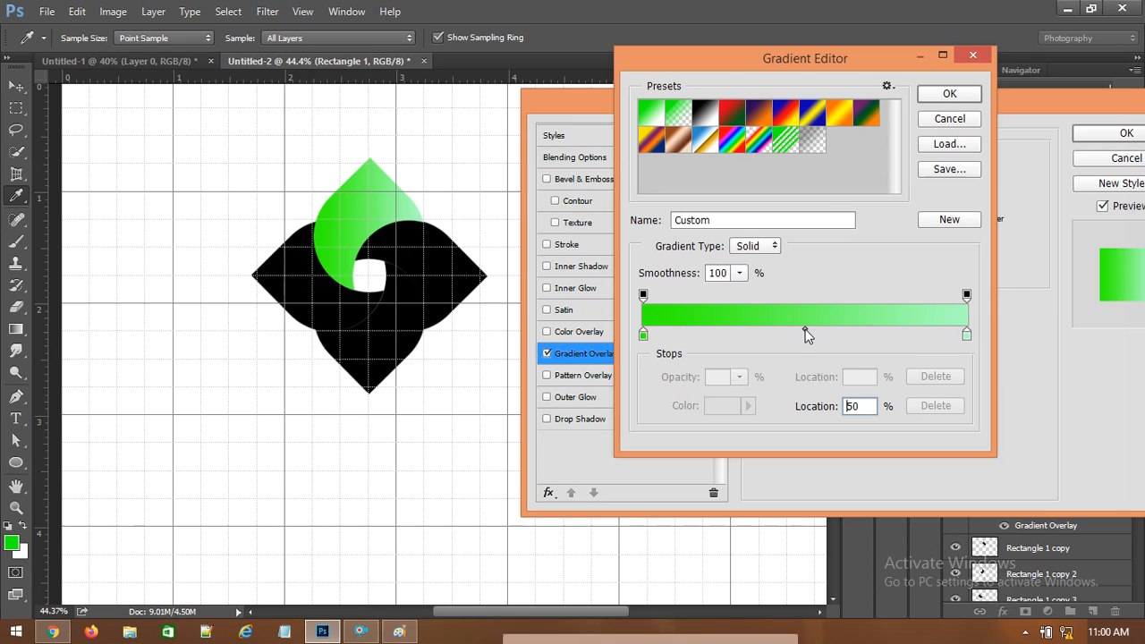
{"action": "left_click", "coordinate": [806, 333]}
{"action": "key", "text": "alt"}
{"action": "left_click_drag", "start_coordinate": [804, 328], "coordinate": [806, 335]}
{"action": "left_click", "coordinate": [966, 334]}
{"action": "left_click", "coordinate": [805, 329]}
{"action": "left_click", "coordinate": [644, 335]}
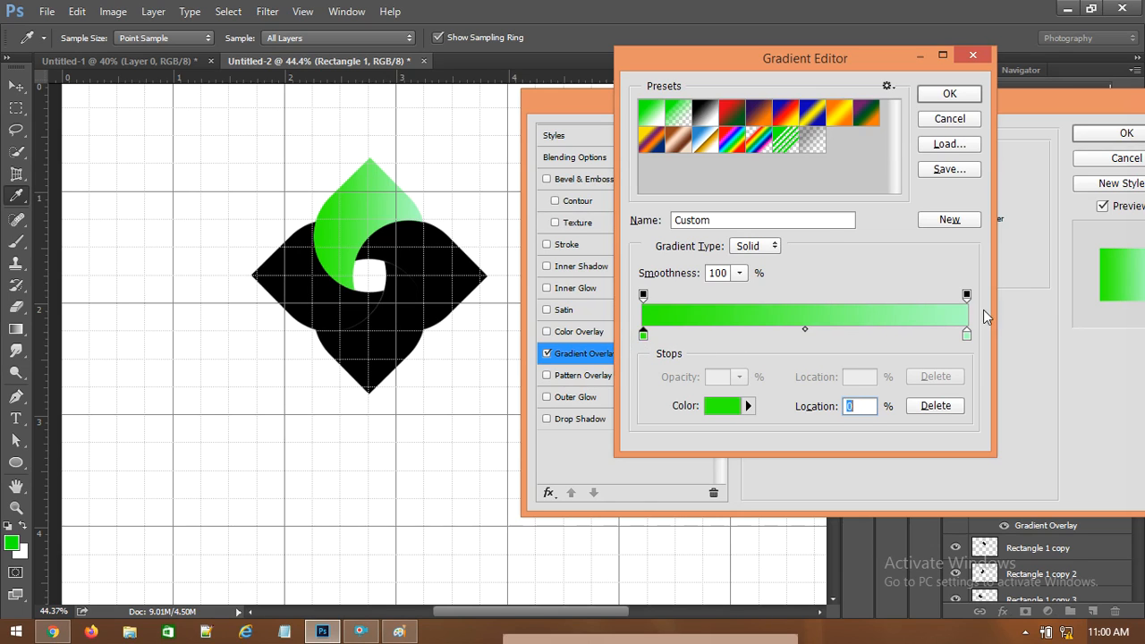
{"action": "mouse_move", "coordinate": [966, 295]}
{"action": "left_mouse_down"}
{"action": "mouse_move", "coordinate": [909, 296]}
{"action": "mouse_move", "coordinate": [983, 304]}
{"action": "left_mouse_up"}
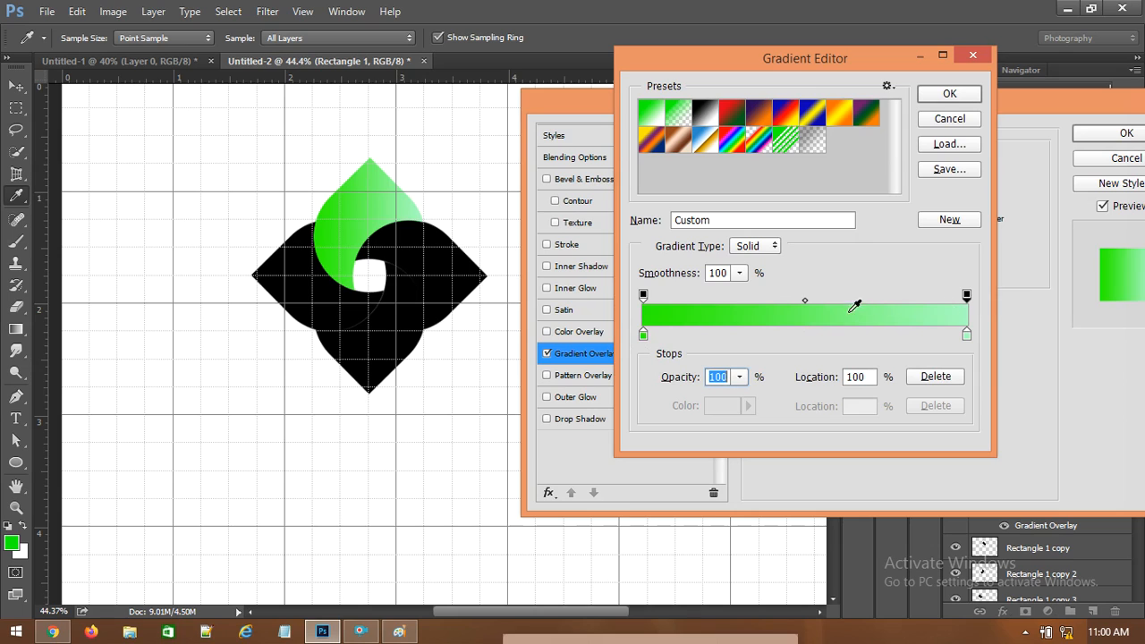
{"action": "key", "text": "alt"}
{"action": "left_click", "coordinate": [361, 632]}
{"action": "left_click_drag", "start_coordinate": [515, 642], "coordinate": [522, 574]}
{"action": "left_click", "coordinate": [541, 591]}
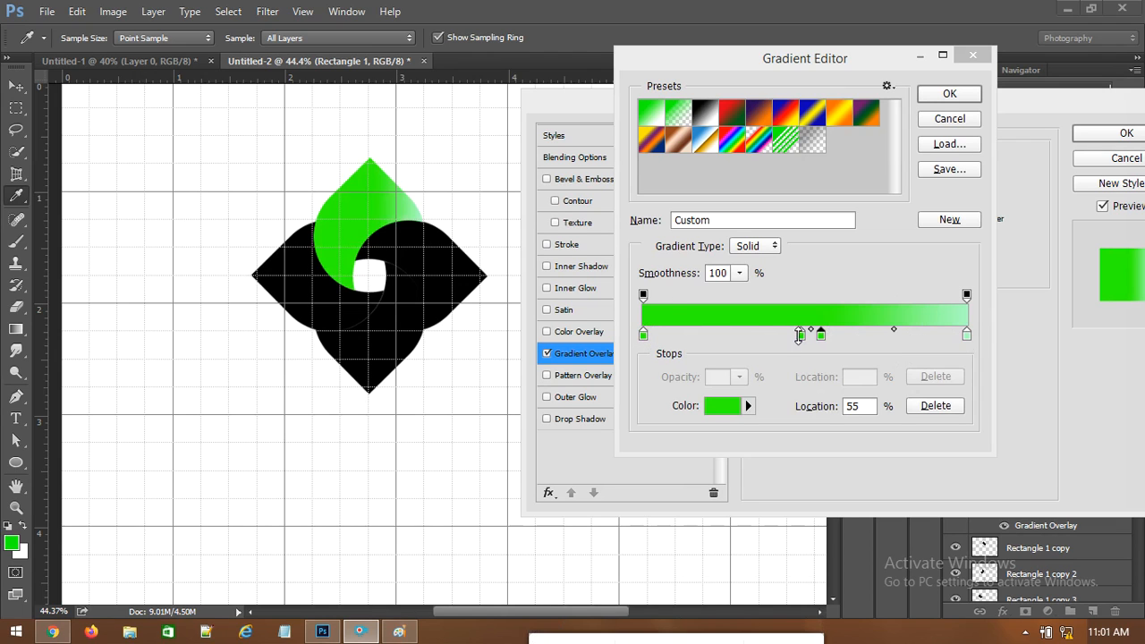
- Copy the colour code 2aff00 from the gradient stop at 55% and apply it to the stop at 49%
{"action": "left_click", "coordinate": [786, 349]}
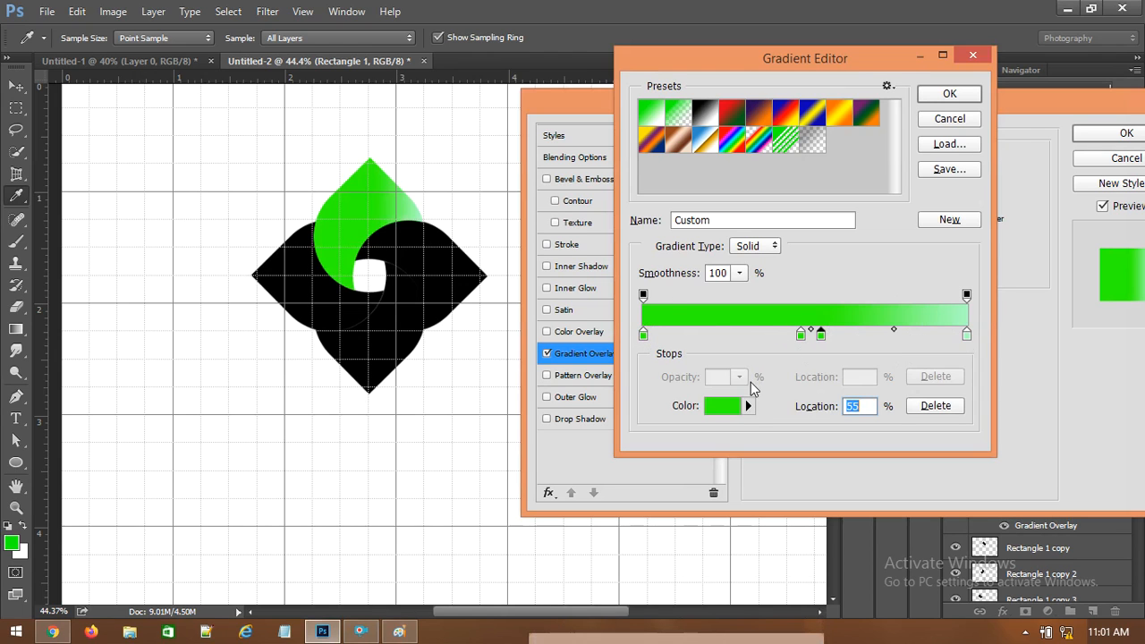
{"action": "left_click", "coordinate": [723, 411]}
{"action": "left_click_drag", "start_coordinate": [668, 392], "coordinate": [611, 397]}
{"action": "right_click", "coordinate": [633, 394]}
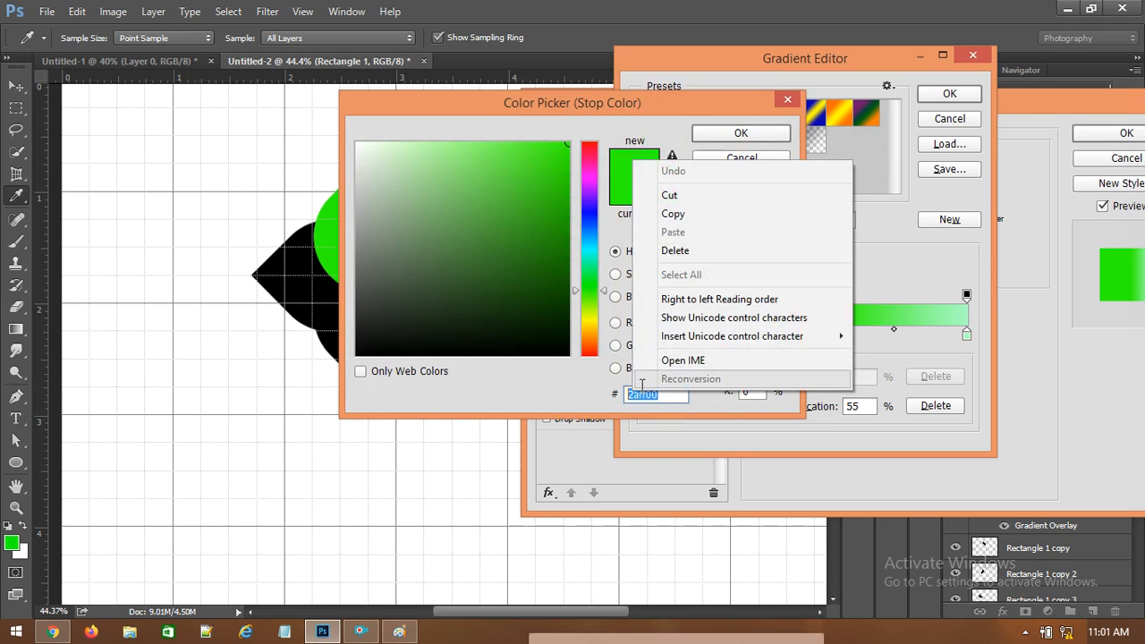
{"action": "left_click", "coordinate": [684, 220]}
{"action": "left_click", "coordinate": [740, 132]}
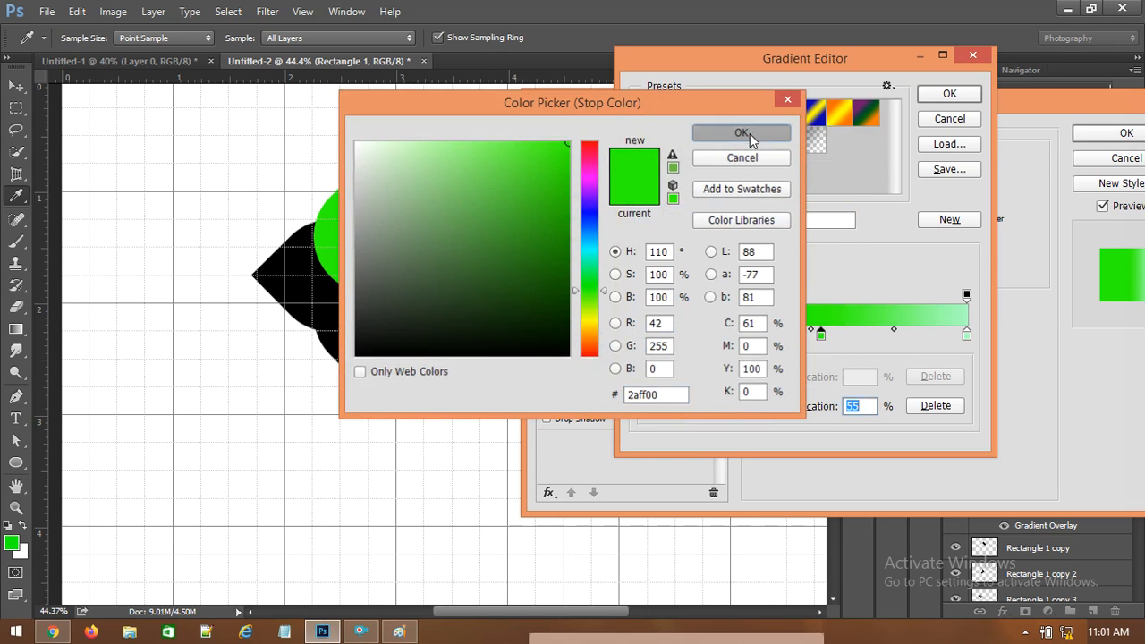
{"action": "left_click", "coordinate": [800, 335]}
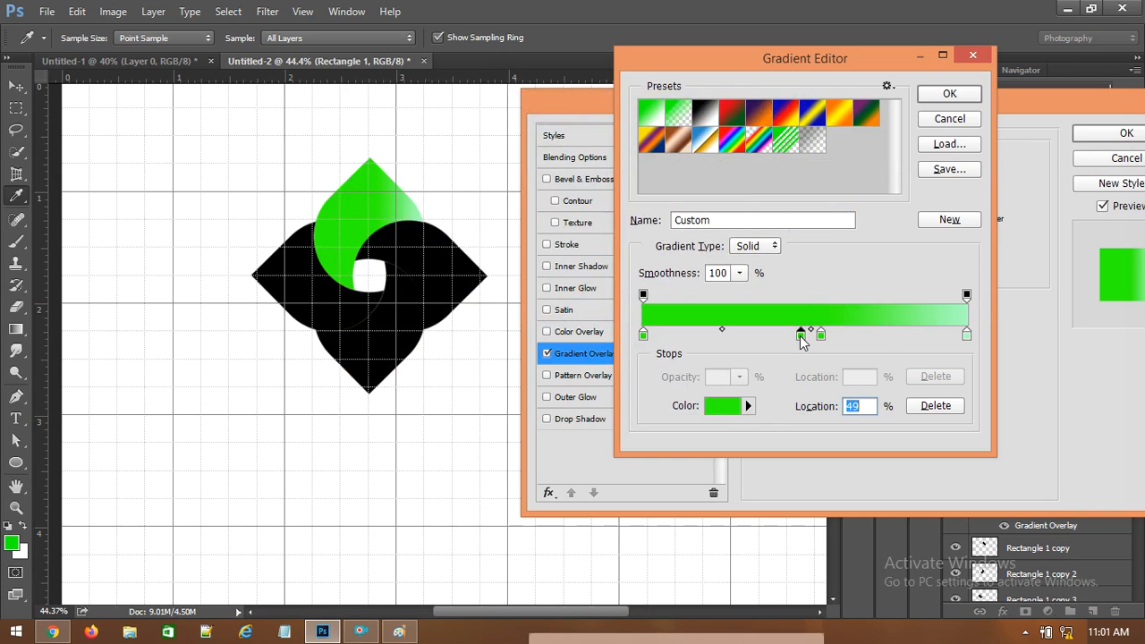
{"action": "left_click", "coordinate": [723, 411]}
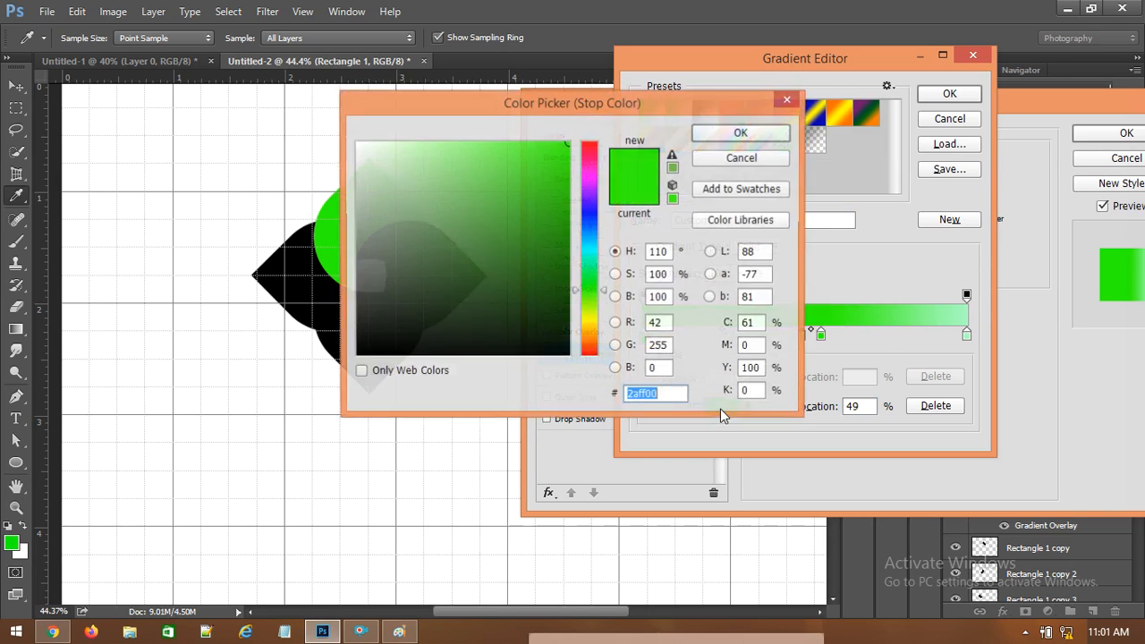
{"action": "right_click", "coordinate": [651, 394]}
{"action": "left_click", "coordinate": [681, 236]}
{"action": "left_click", "coordinate": [735, 137]}
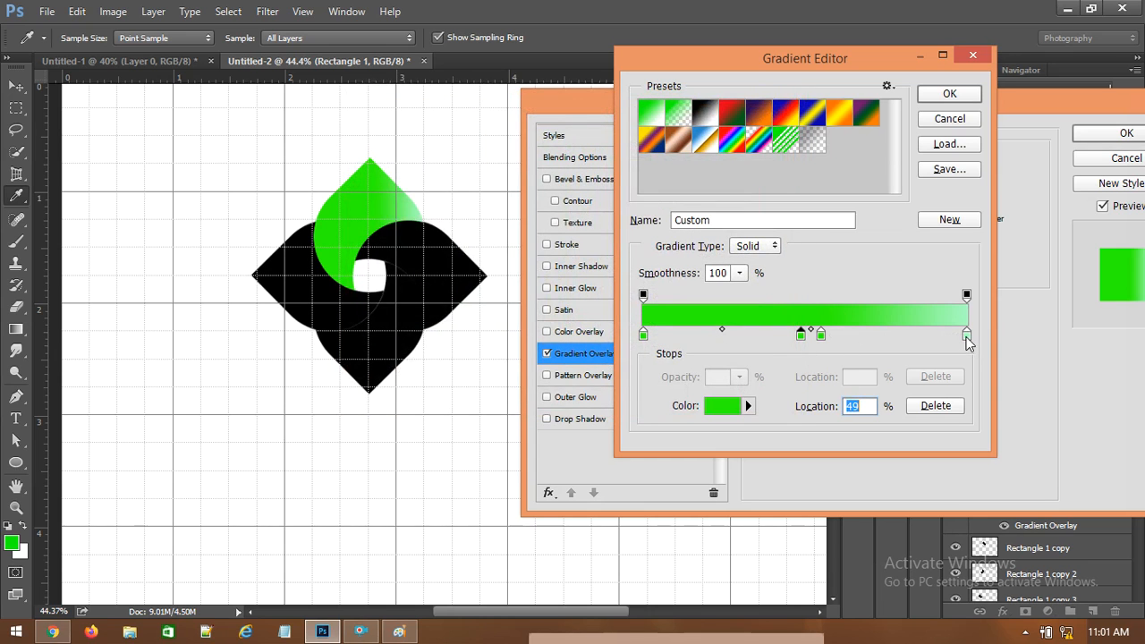
- Copy the end stop's colour a8ffc0 onto the 55% stop and bring that stop to 49% for a hard two-tone split
{"action": "double_click", "coordinate": [966, 336]}
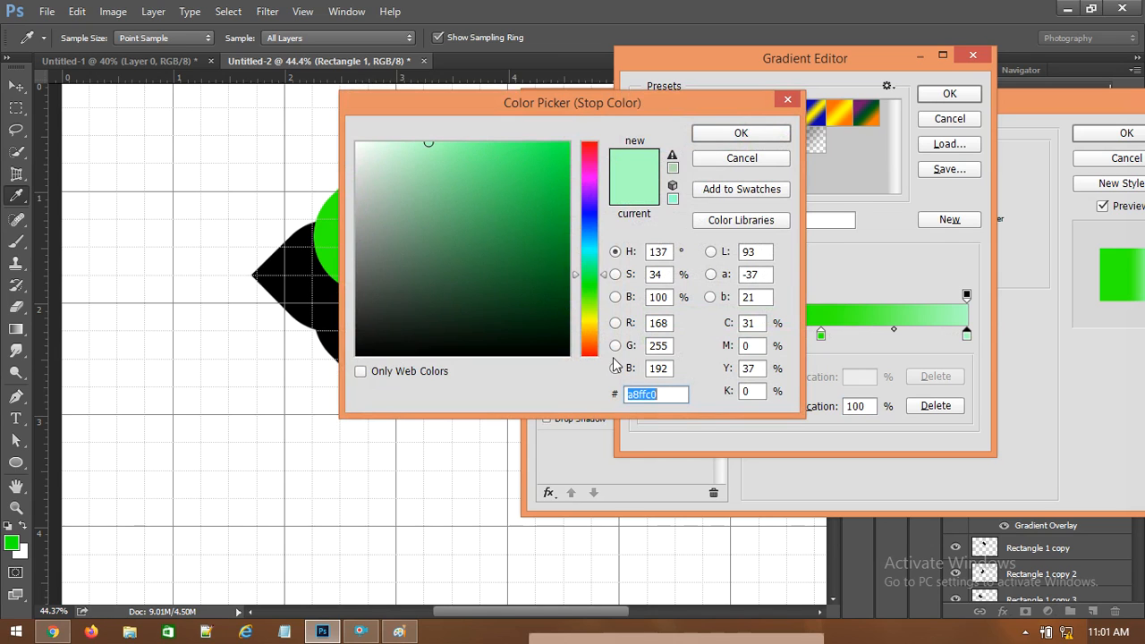
{"action": "right_click", "coordinate": [639, 400]}
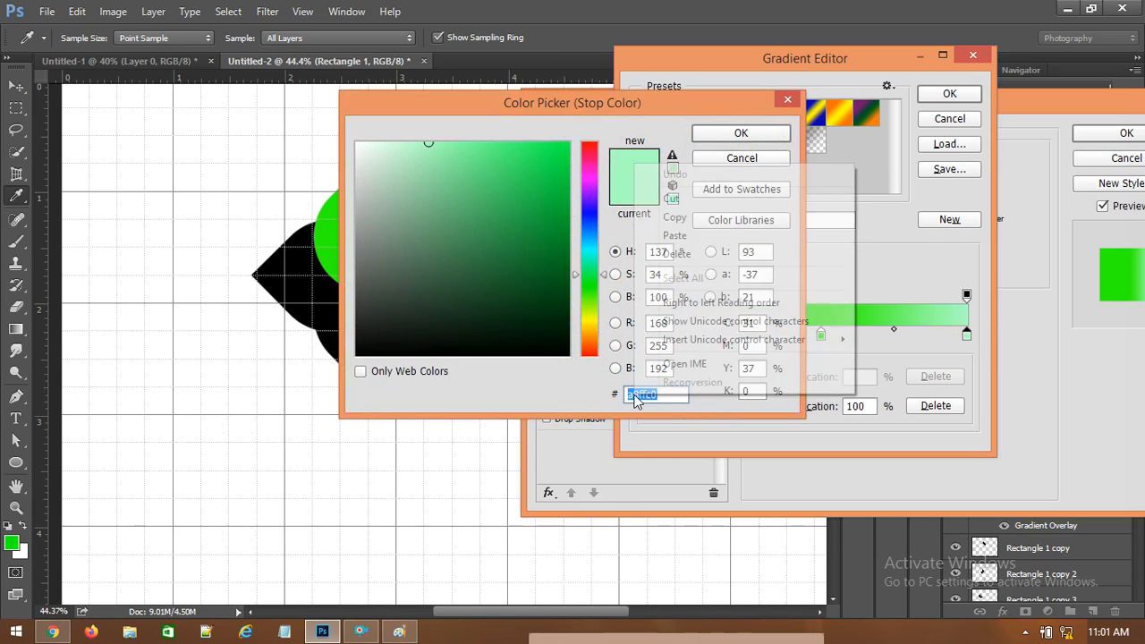
{"action": "left_click", "coordinate": [684, 221]}
{"action": "left_click", "coordinate": [741, 133]}
{"action": "left_click", "coordinate": [821, 336]}
{"action": "left_click", "coordinate": [729, 407]}
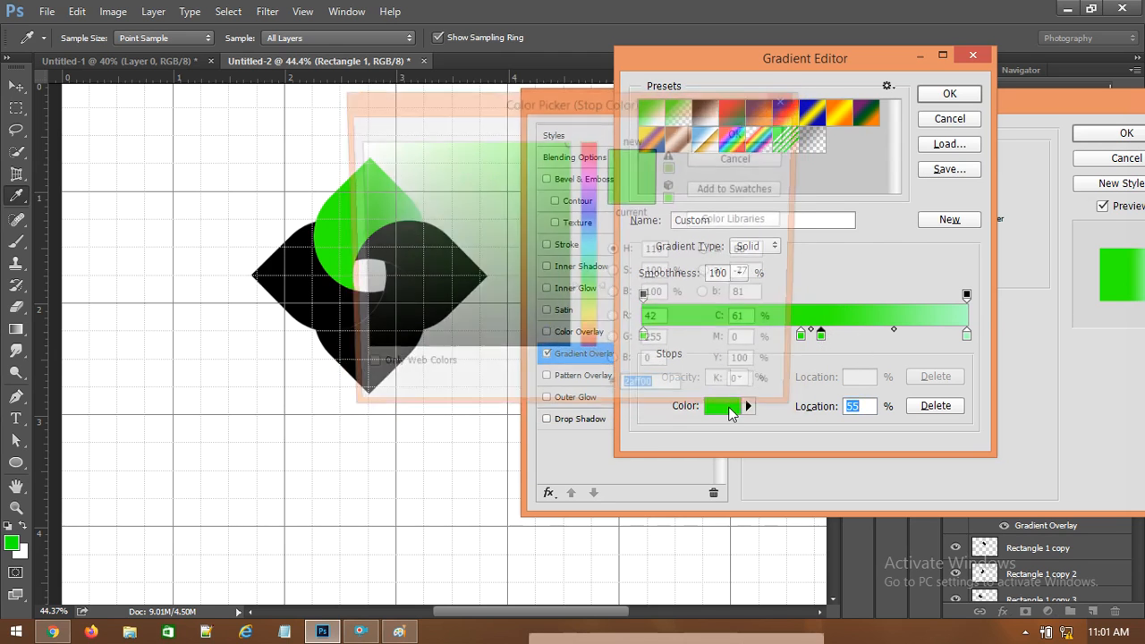
{"action": "right_click", "coordinate": [651, 390]}
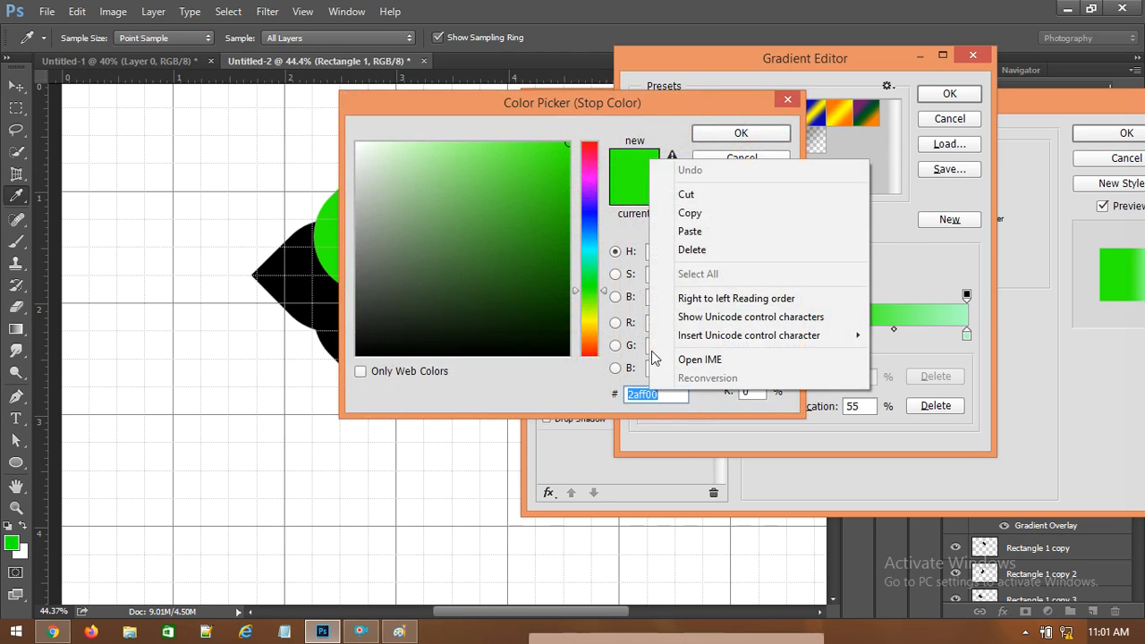
{"action": "left_click", "coordinate": [693, 228]}
{"action": "left_click", "coordinate": [751, 134]}
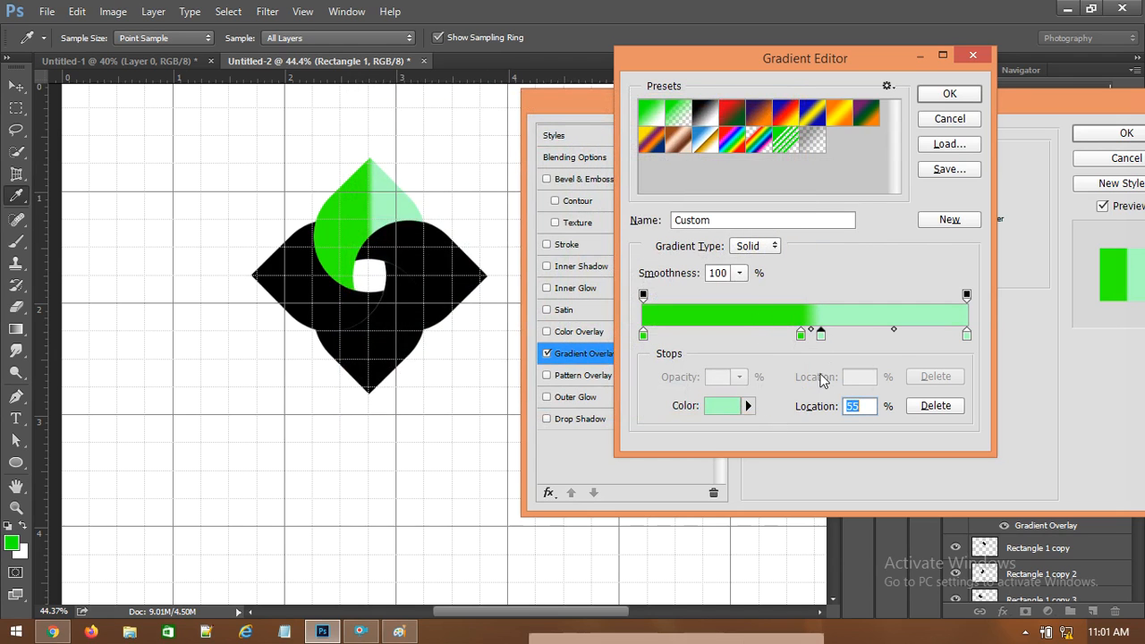
{"action": "left_click_drag", "start_coordinate": [801, 335], "coordinate": [802, 341]}
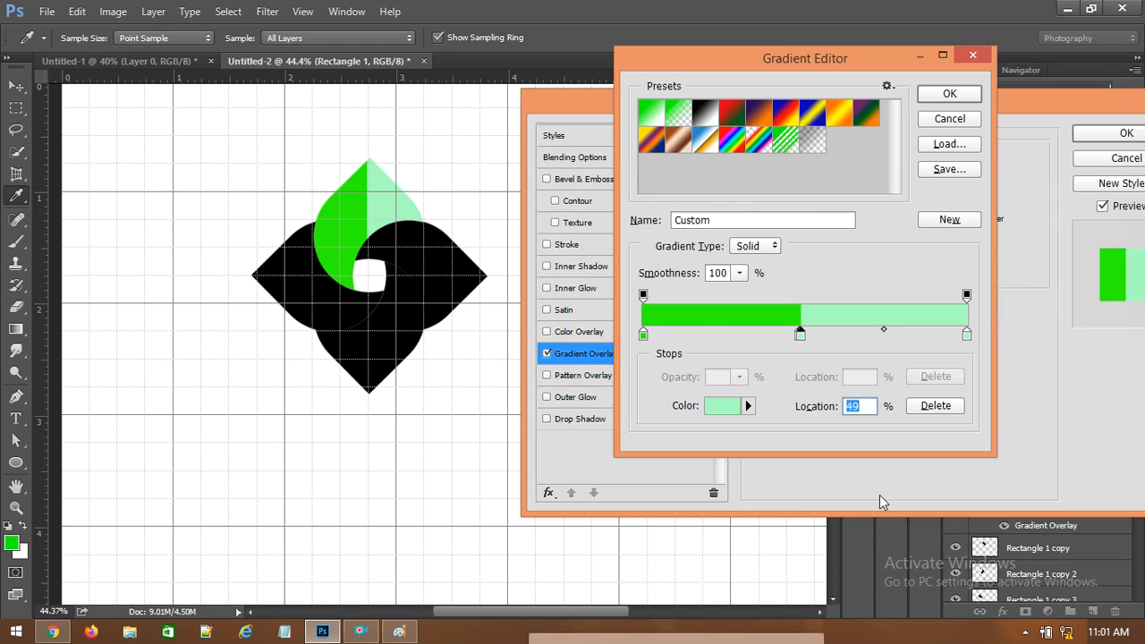
- Accept the green two-tone gradient and add a Bevel & Emboss effect with 93% depth to the Rectangle 1 petal
{"action": "left_click", "coordinate": [800, 337]}
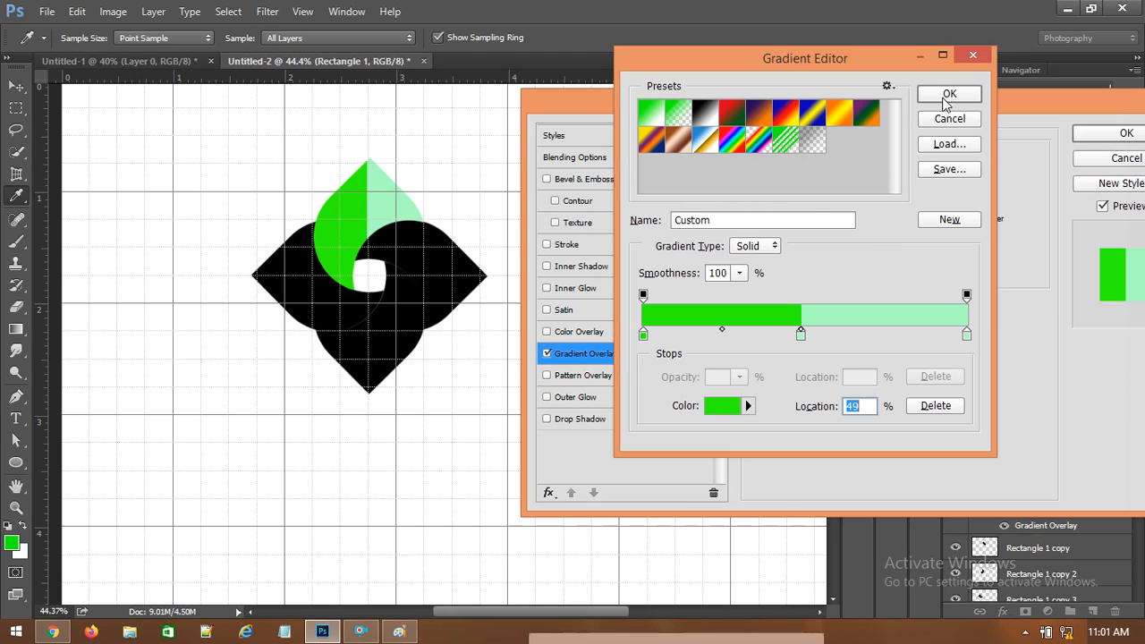
{"action": "left_click", "coordinate": [949, 95]}
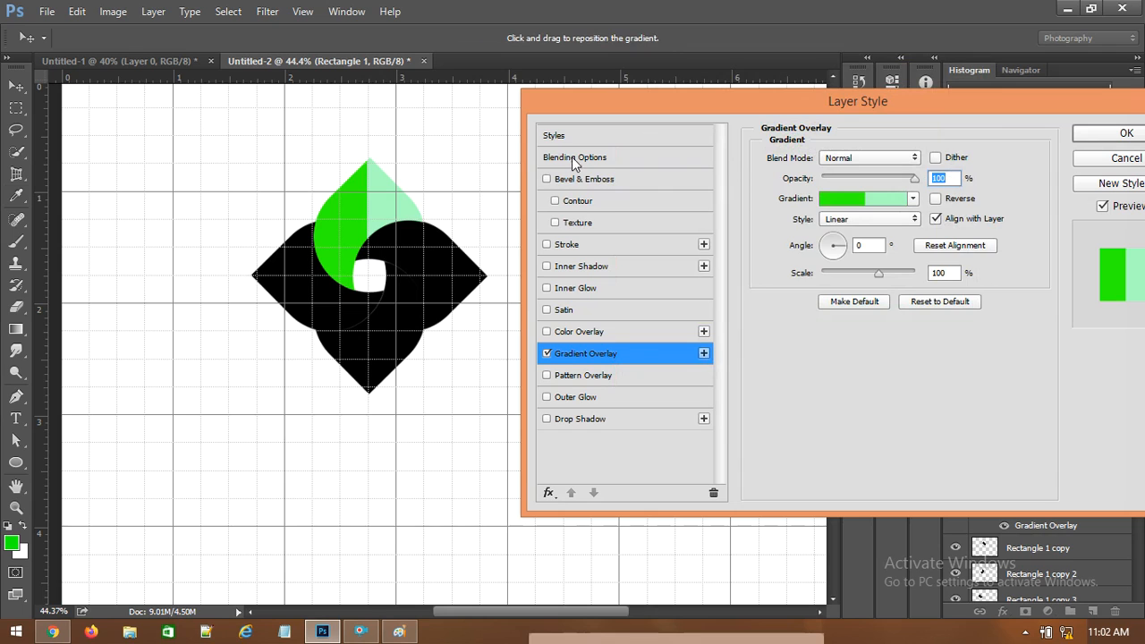
{"action": "left_click", "coordinate": [573, 183]}
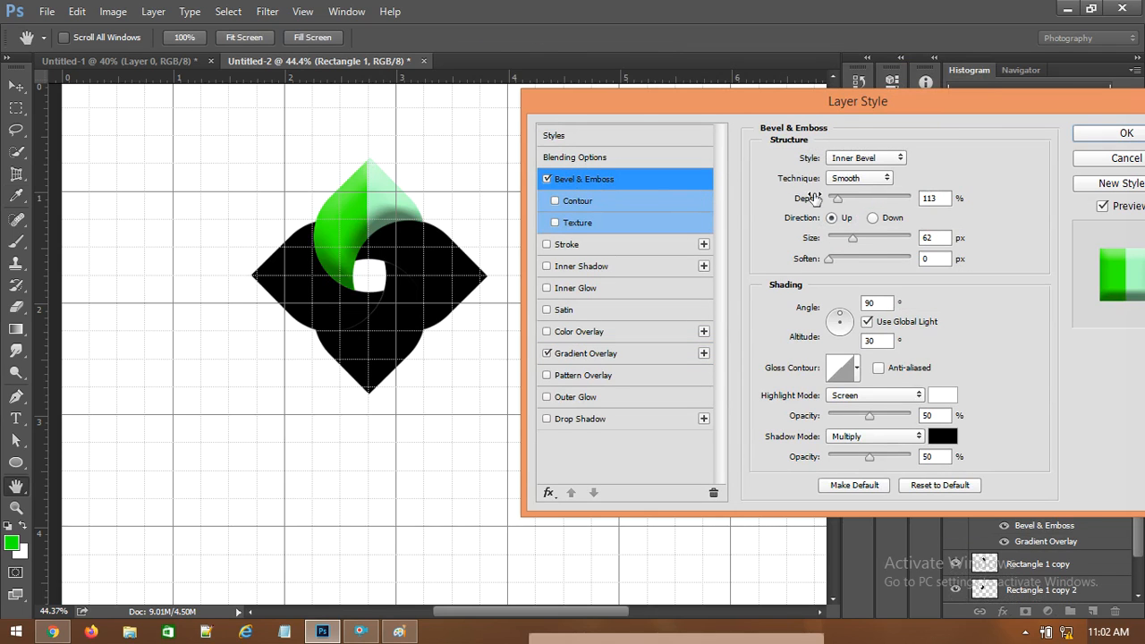
{"action": "left_click", "coordinate": [605, 159]}
{"action": "left_click", "coordinate": [640, 179]}
{"action": "left_click_drag", "start_coordinate": [839, 203], "coordinate": [836, 205]}
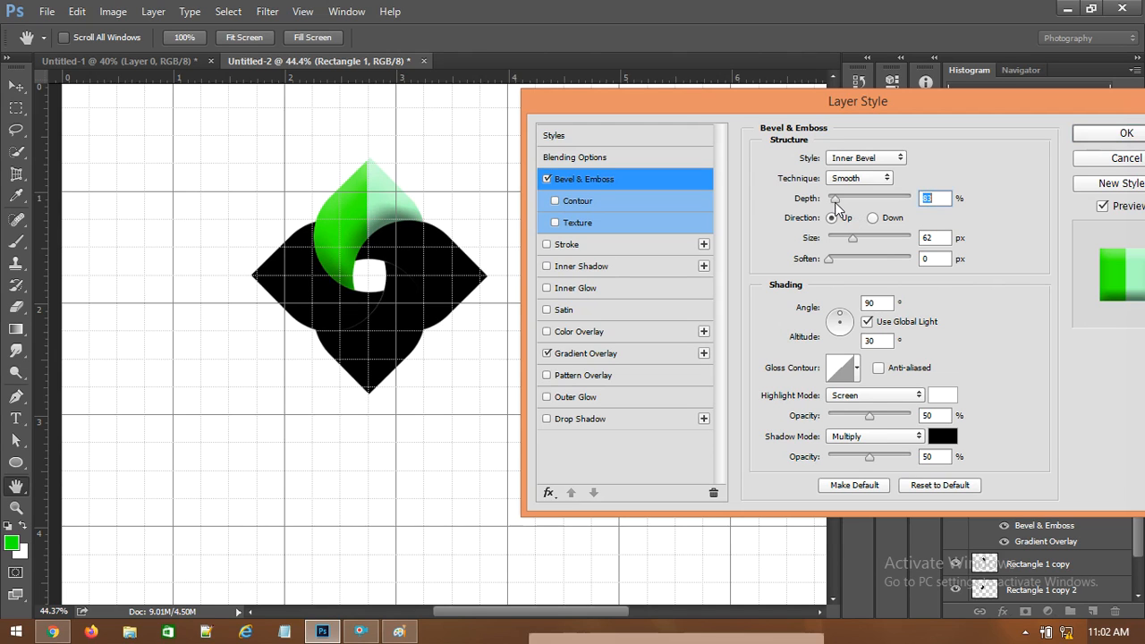
{"action": "left_click_drag", "start_coordinate": [836, 202], "coordinate": [837, 200]}
- Try the Outer Bevel style on the green petal and return the style to Inner Bevel
{"action": "left_click", "coordinate": [866, 165]}
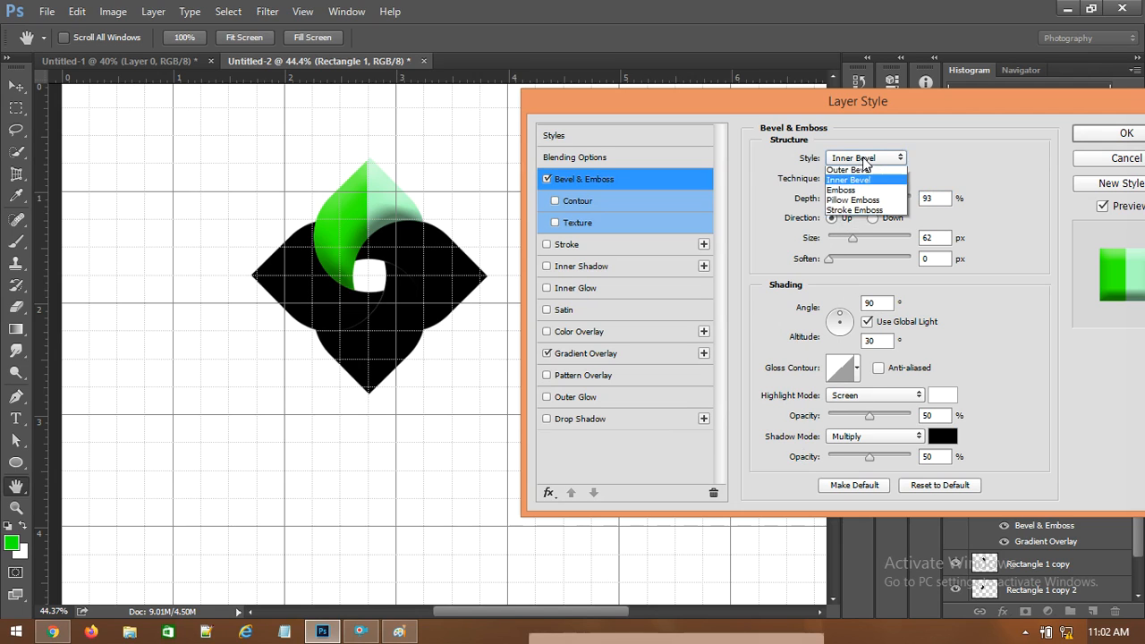
{"action": "left_click", "coordinate": [851, 172]}
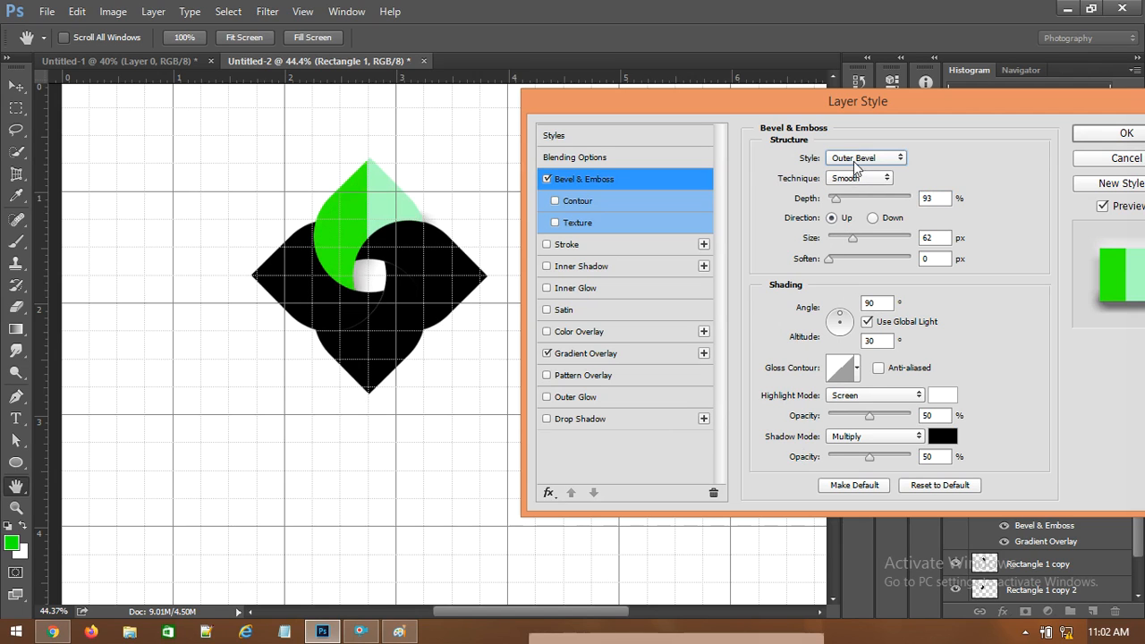
{"action": "left_click", "coordinate": [858, 158]}
{"action": "left_click", "coordinate": [857, 172]}
{"action": "left_click", "coordinate": [860, 158]}
{"action": "left_click", "coordinate": [848, 181]}
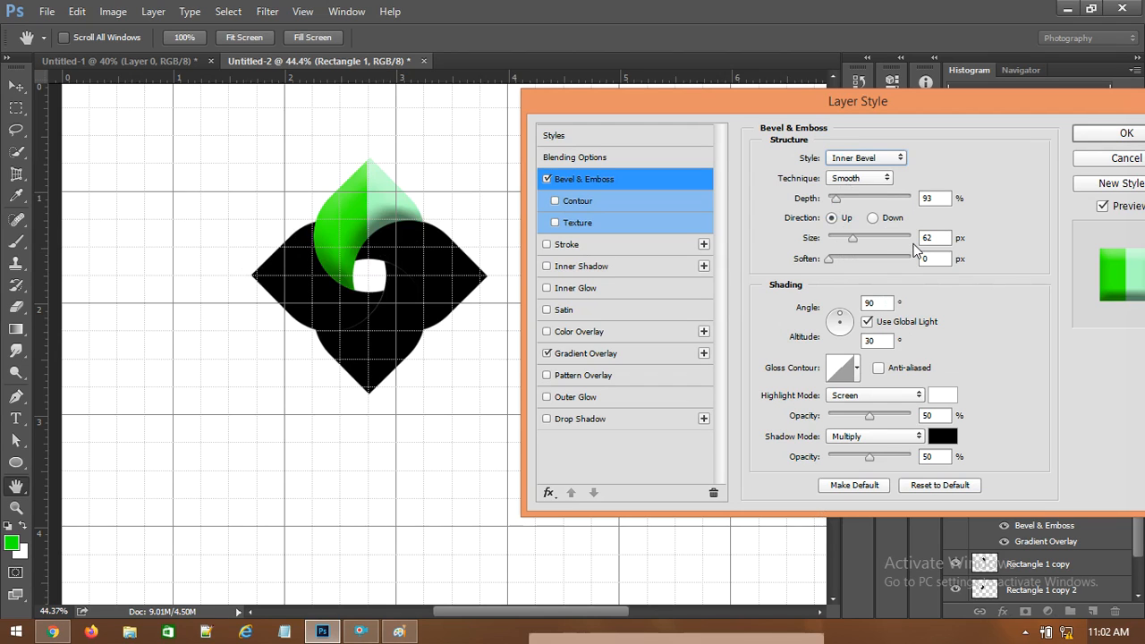
- Set the green petal's bevel size to 40 px
{"action": "left_click_drag", "start_coordinate": [857, 238], "coordinate": [845, 242]}
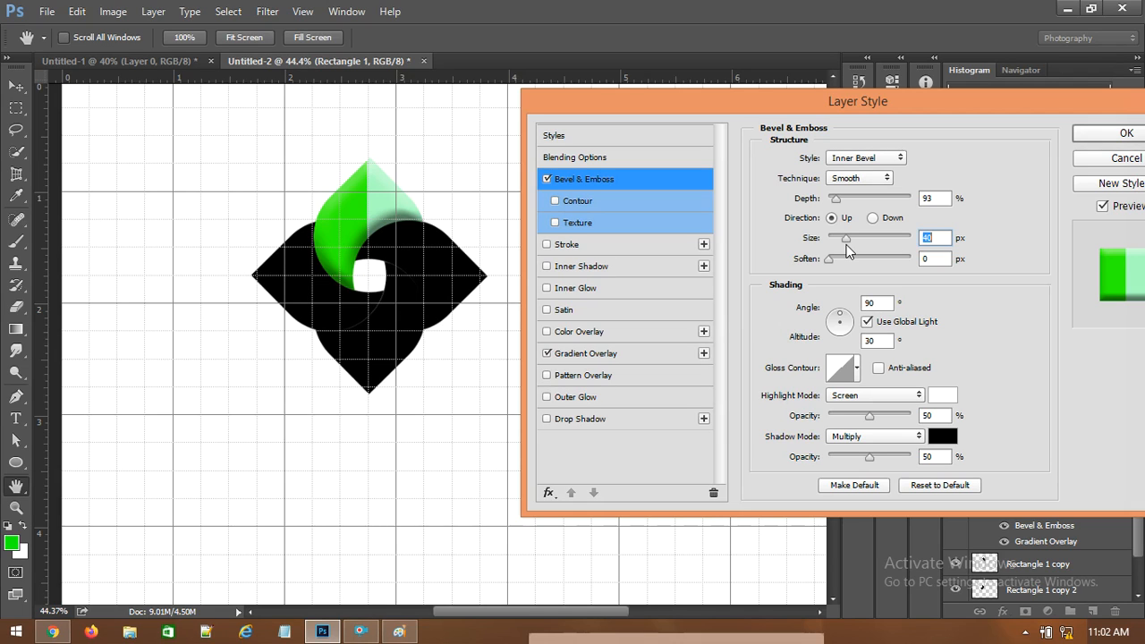
{"action": "left_click", "coordinate": [937, 240]}
{"action": "left_click_drag", "start_coordinate": [722, 106], "coordinate": [674, 115]}
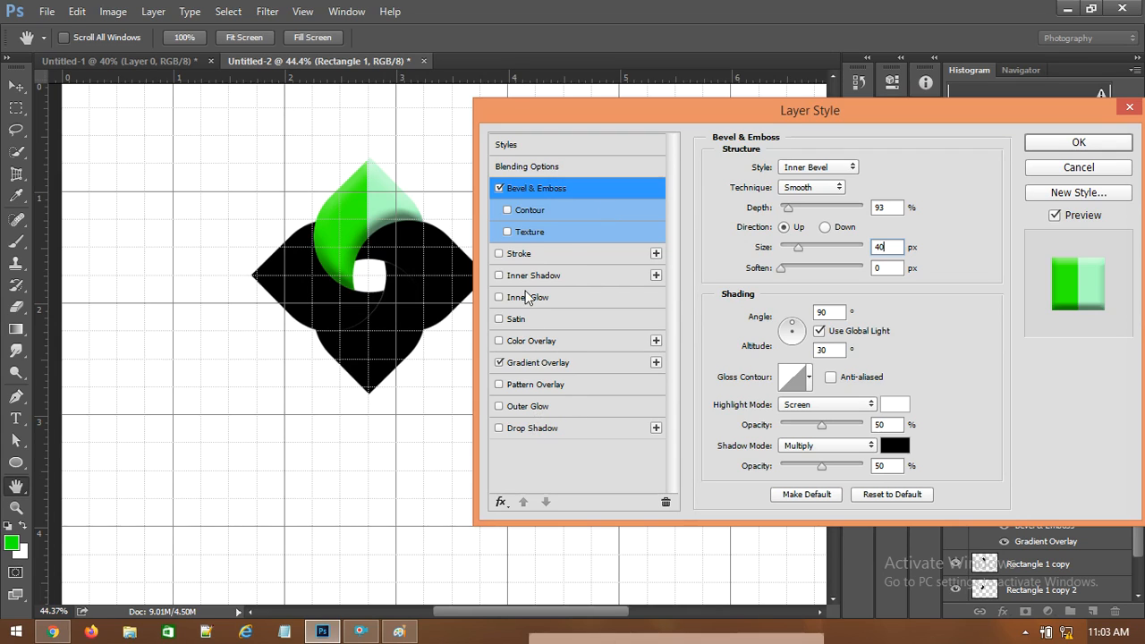
- Add a drop shadow with size 25 px and distance 0 px to the green petal and apply the layer style
{"action": "left_click", "coordinate": [533, 427]}
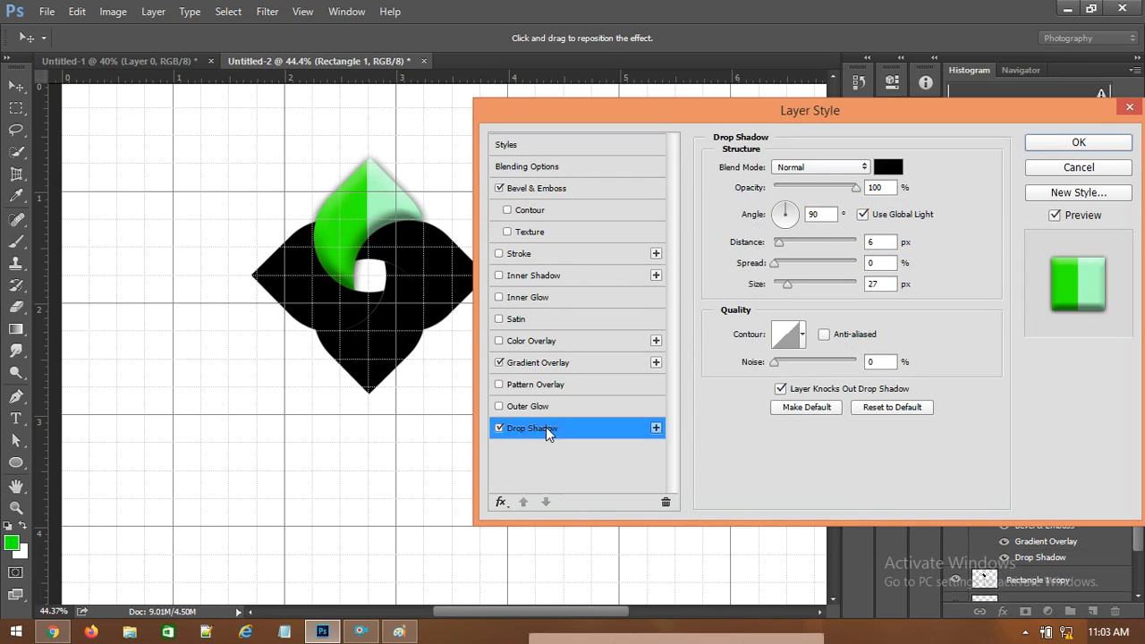
{"action": "left_click", "coordinate": [865, 284]}
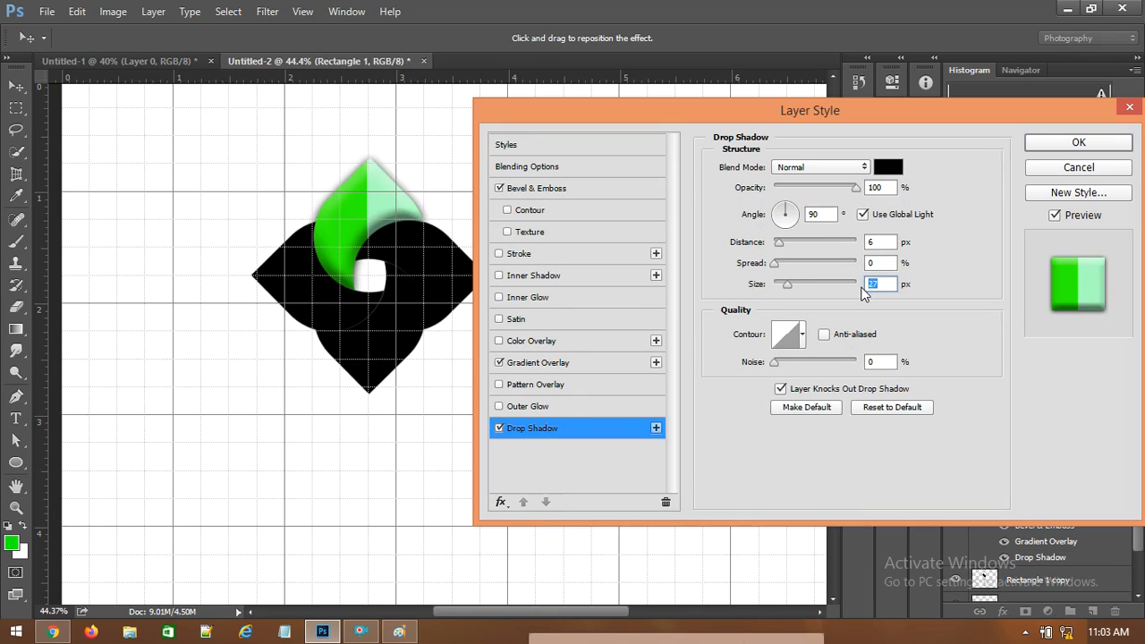
{"action": "type", "text": "25"}
{"action": "left_click_drag", "start_coordinate": [779, 243], "coordinate": [773, 243]}
{"action": "double_click", "coordinate": [868, 242]}
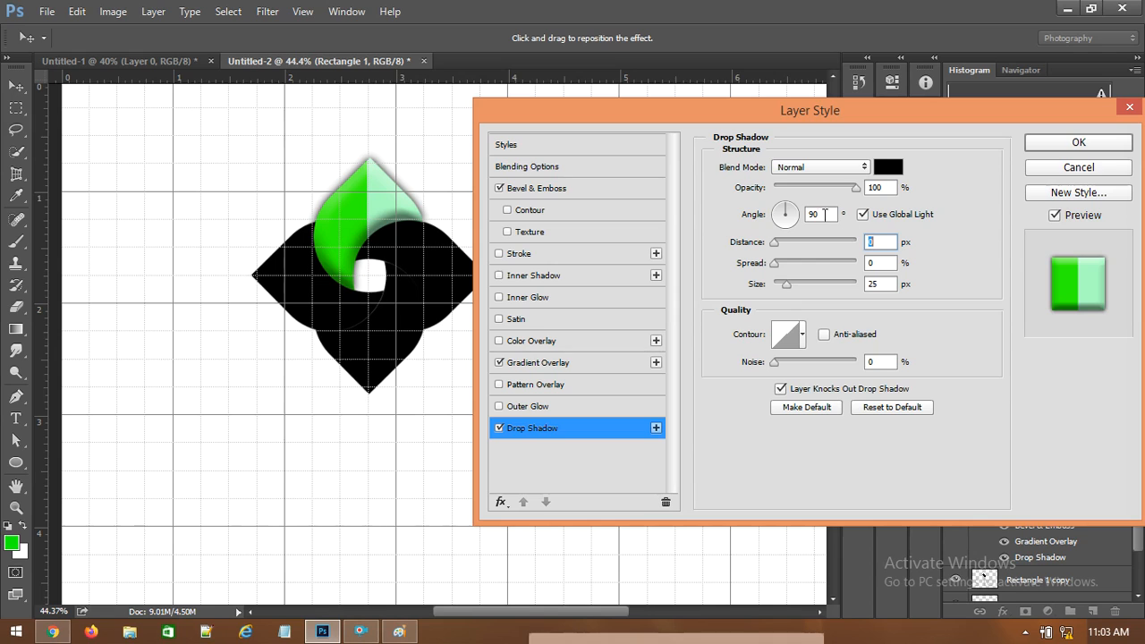
{"action": "left_click", "coordinate": [1073, 145]}
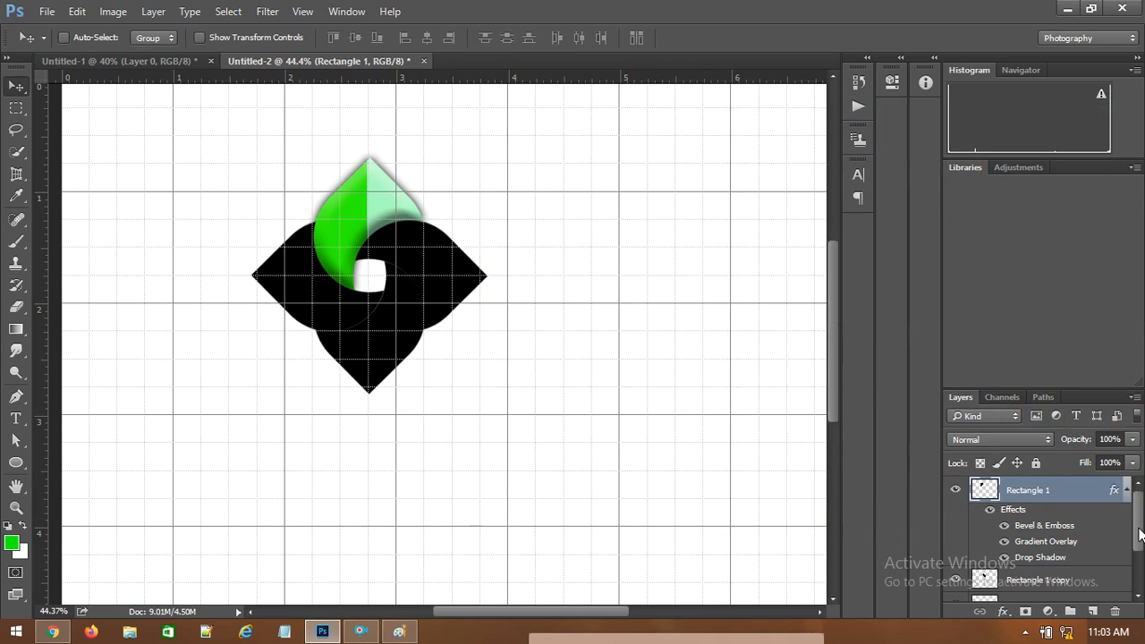
- Add a gradient overlay to the Rectangle 1 copy layer through its blending options
{"action": "scroll", "coordinate": [1141, 535], "scroll_direction": "down", "scroll_amount": 1}
{"action": "scroll", "coordinate": [1141, 535], "scroll_direction": "down", "scroll_amount": 2}
{"action": "left_click", "coordinate": [1036, 537]}
{"action": "right_click", "coordinate": [1034, 537]}
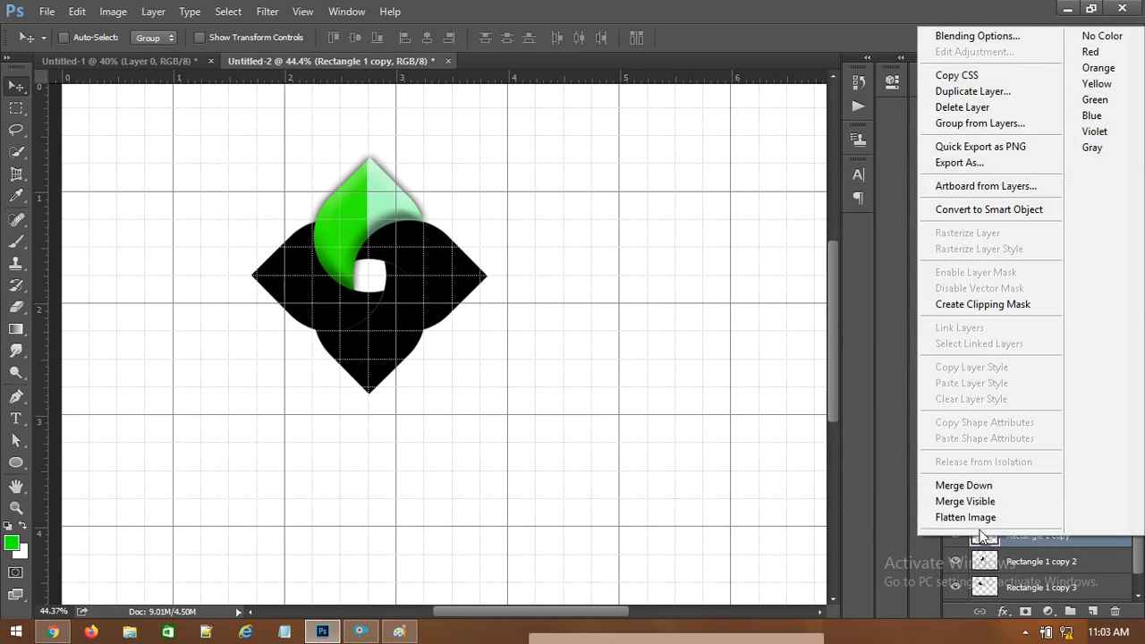
{"action": "left_click", "coordinate": [976, 36]}
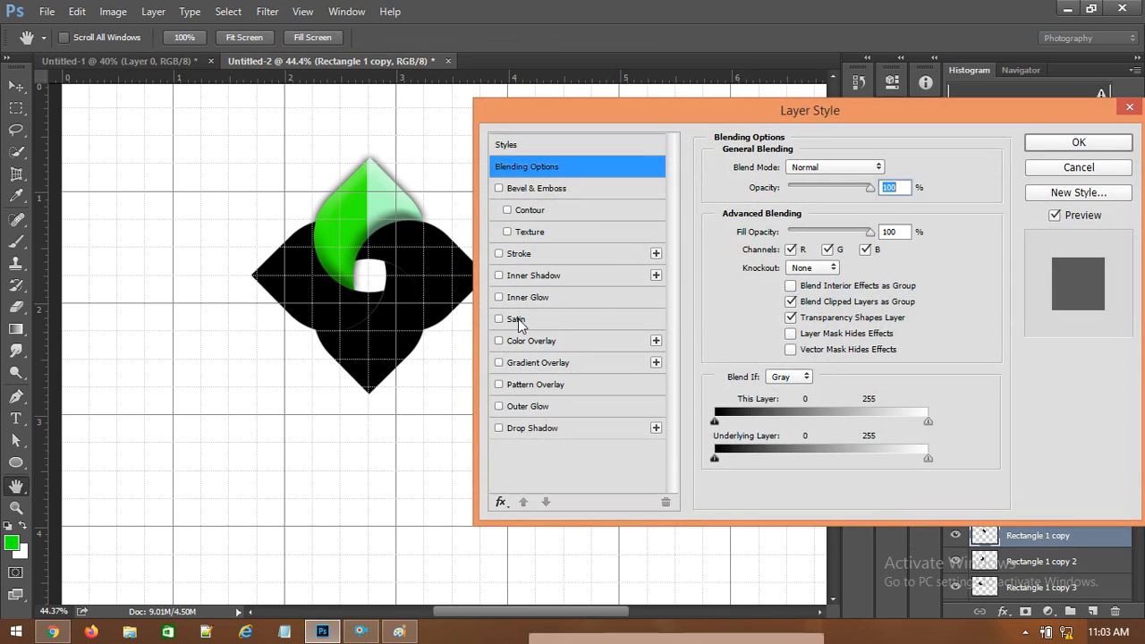
{"action": "left_click", "coordinate": [528, 363]}
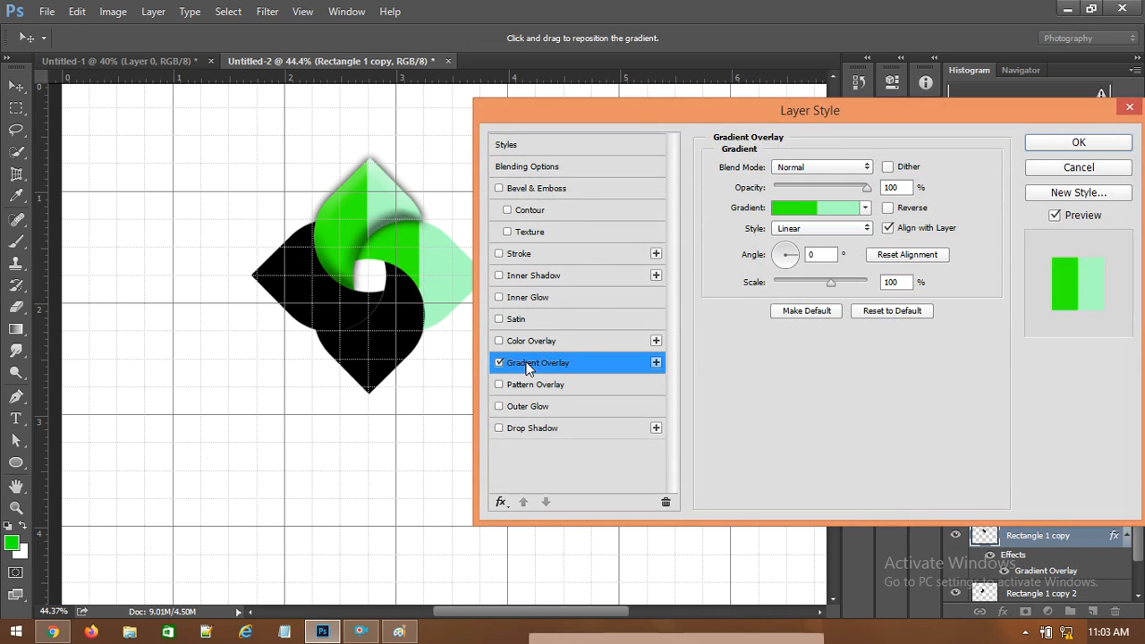
- Recolour the starting stop of the overlay's gradient to blue 0048ff
{"action": "left_click", "coordinate": [829, 207]}
{"action": "left_click", "coordinate": [643, 335]}
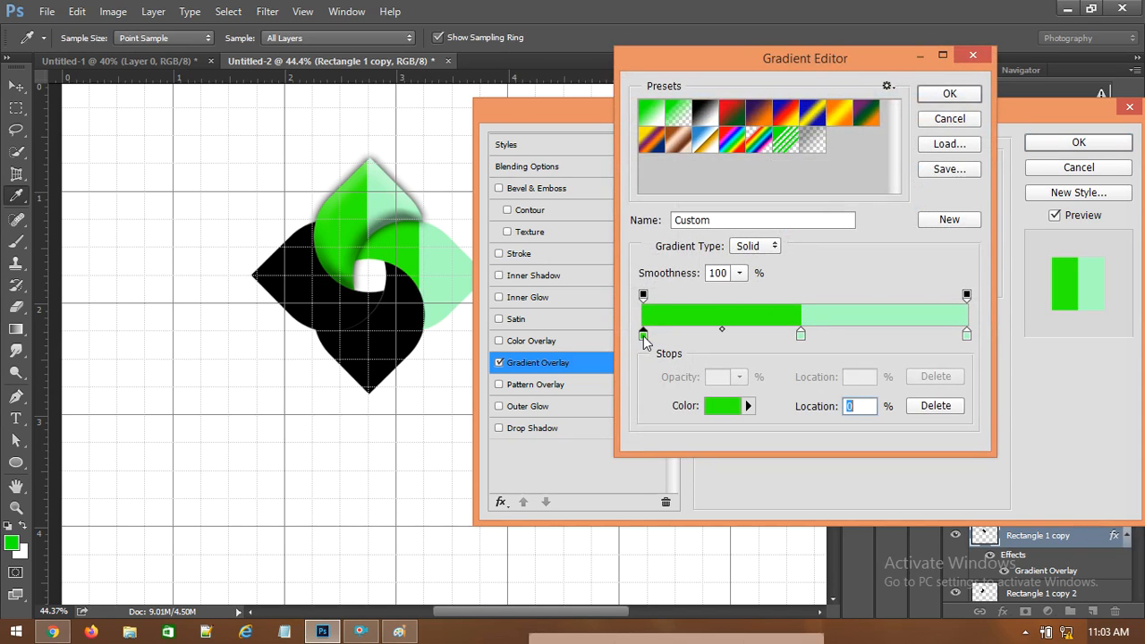
{"action": "double_click", "coordinate": [644, 336]}
{"action": "left_click", "coordinate": [593, 225]}
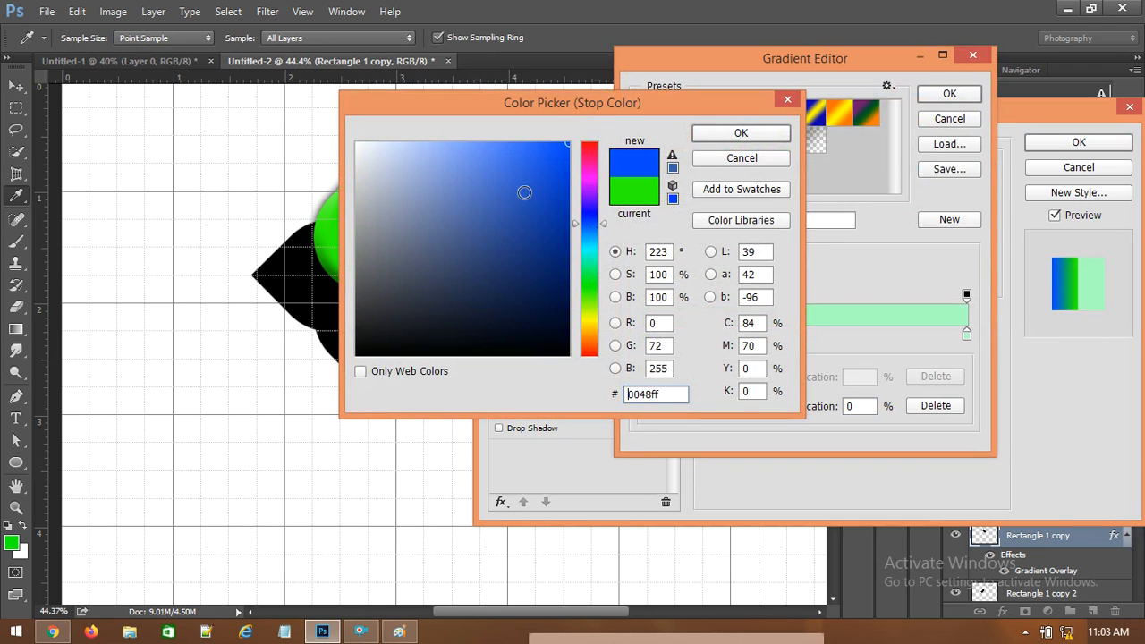
{"action": "left_click", "coordinate": [723, 130]}
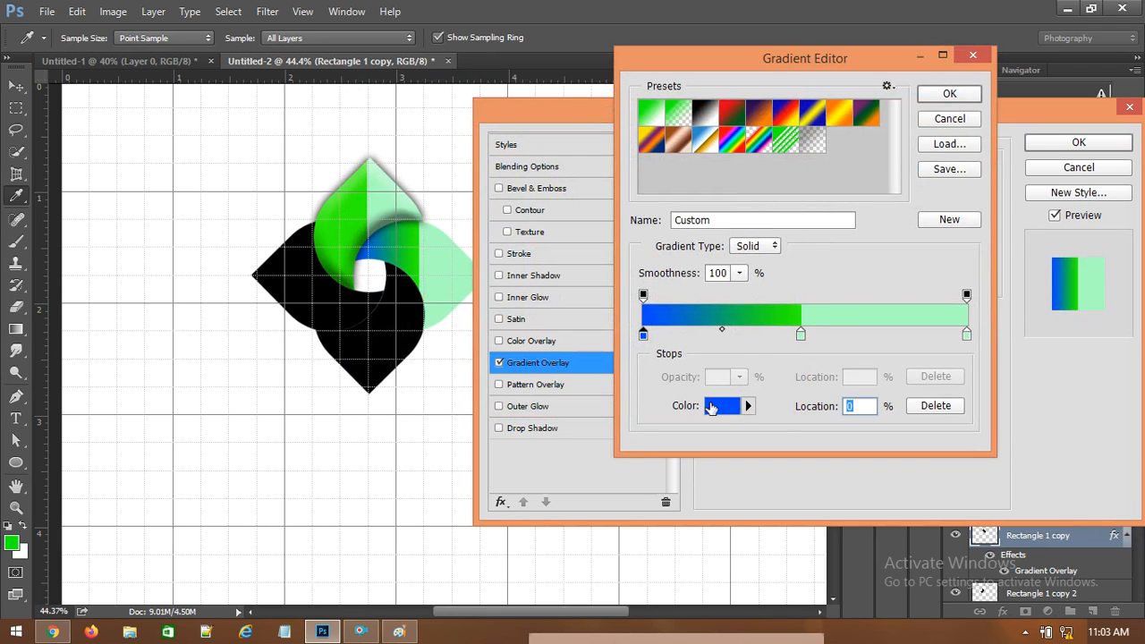
- Separate the green middle stop at 45% and replace its colour with the starting stop's copied code 0048ff
{"action": "left_click", "coordinate": [730, 410]}
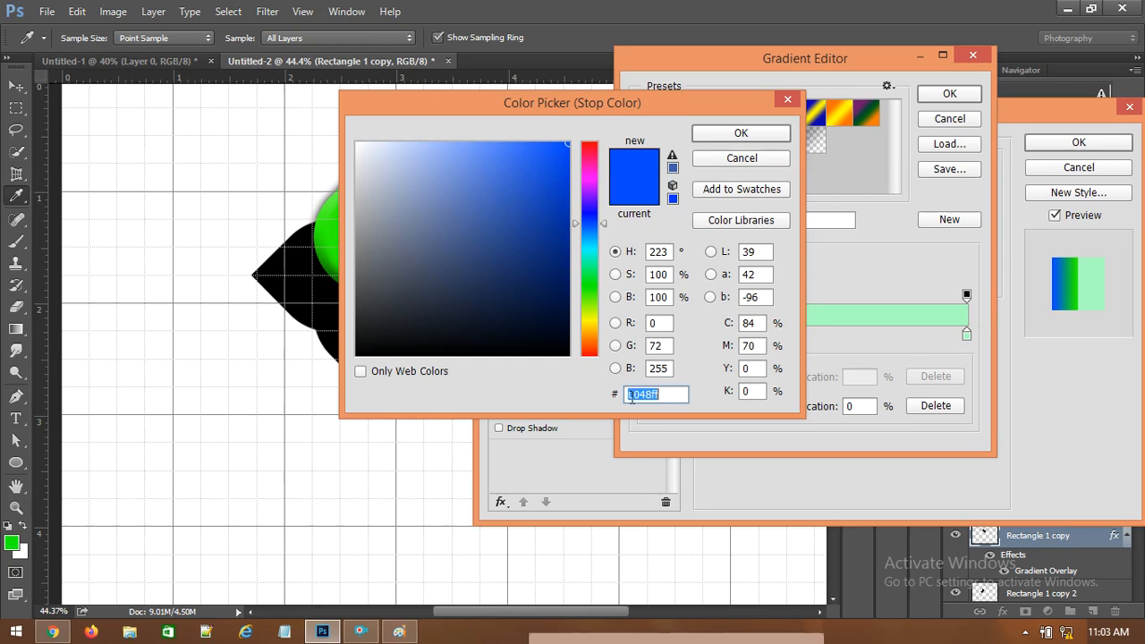
{"action": "right_click", "coordinate": [649, 394]}
{"action": "left_click", "coordinate": [692, 215]}
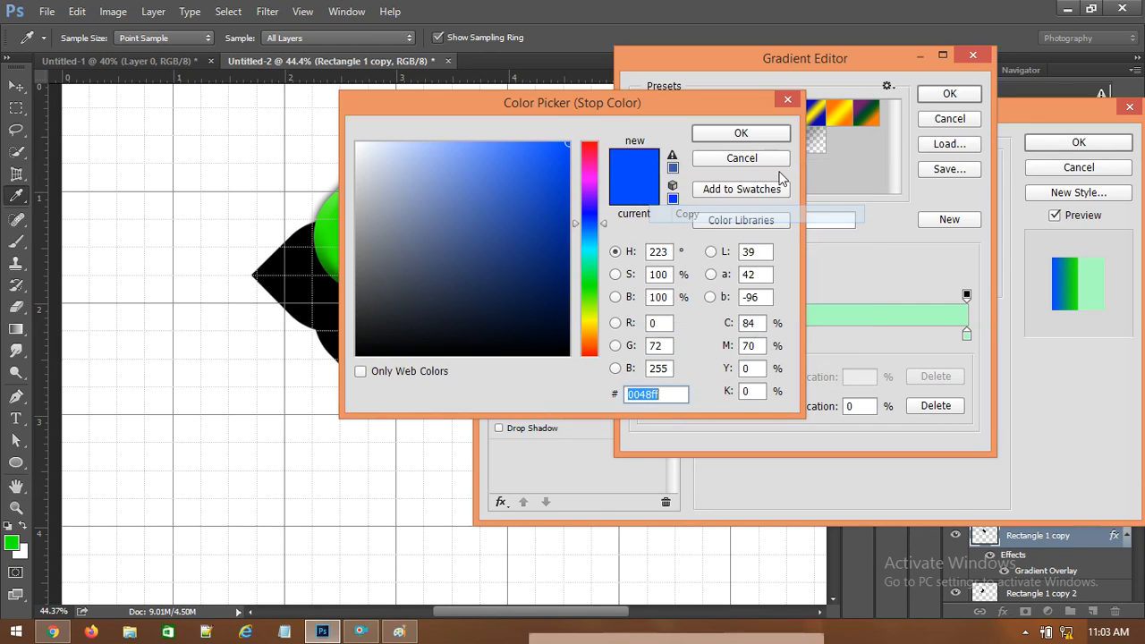
{"action": "left_click", "coordinate": [748, 132]}
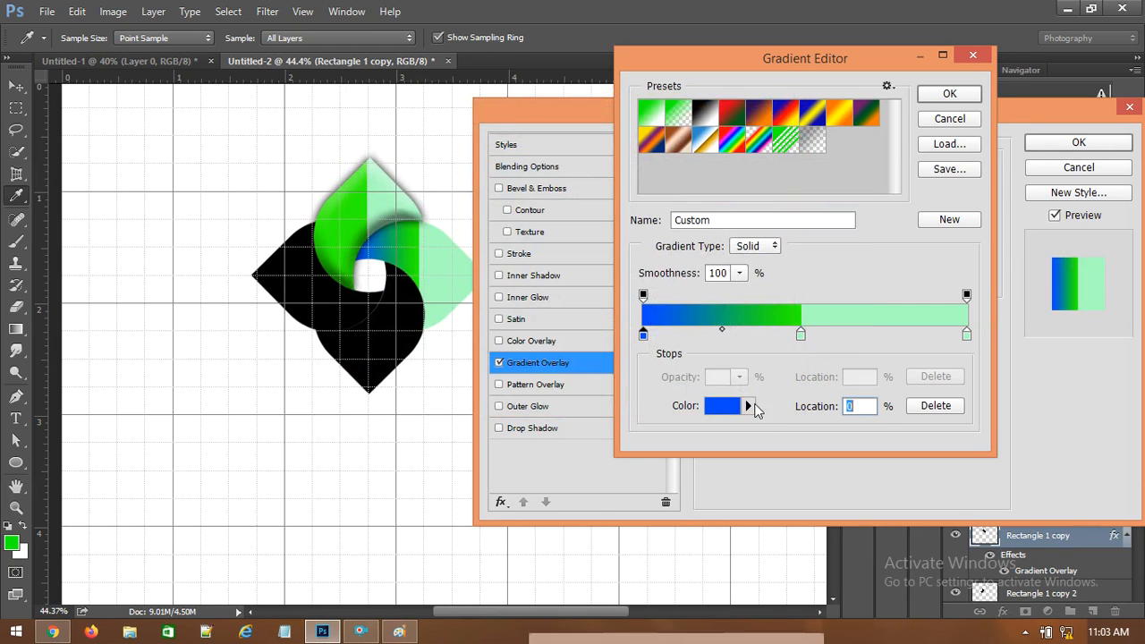
{"action": "left_click", "coordinate": [802, 337]}
{"action": "left_click_drag", "start_coordinate": [804, 335], "coordinate": [788, 336]}
{"action": "left_click", "coordinate": [803, 337]}
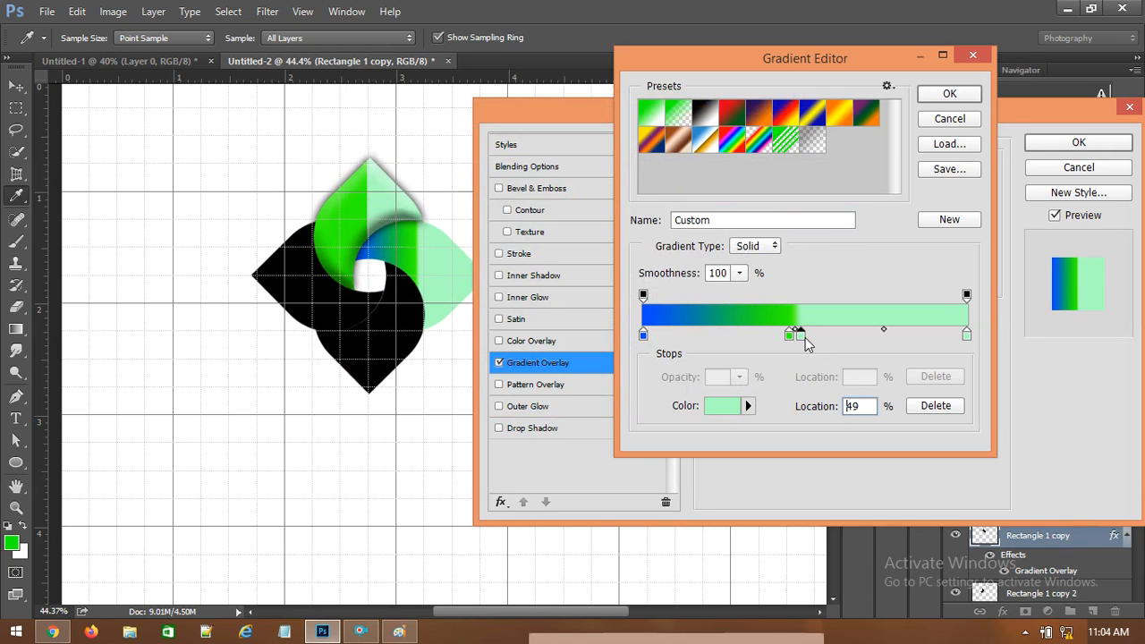
{"action": "double_click", "coordinate": [788, 336]}
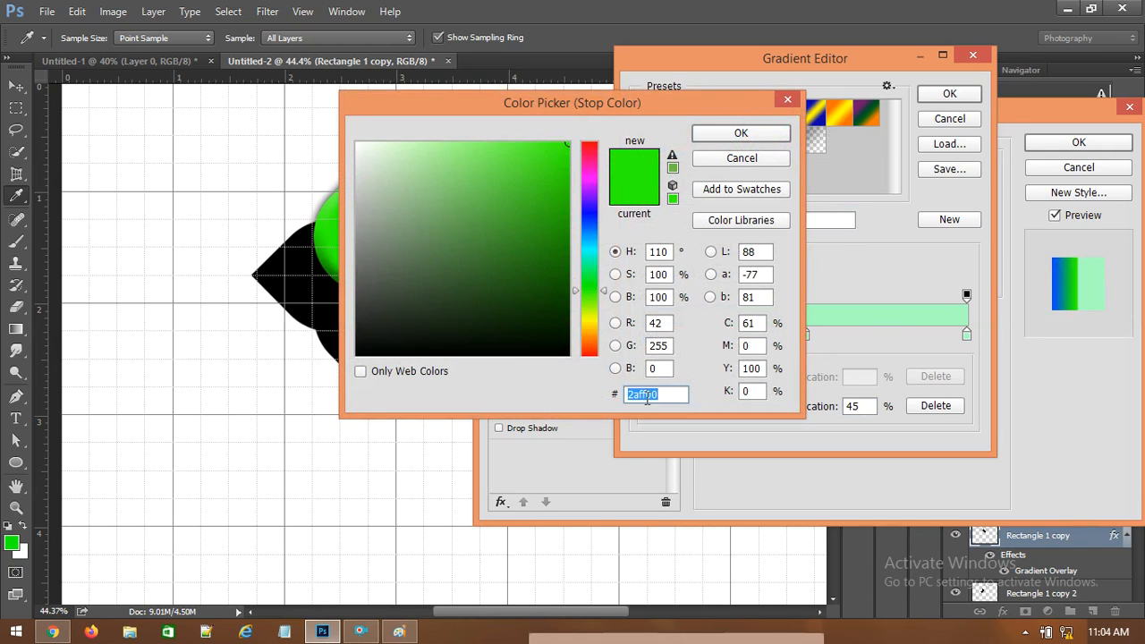
{"action": "right_click", "coordinate": [648, 394]}
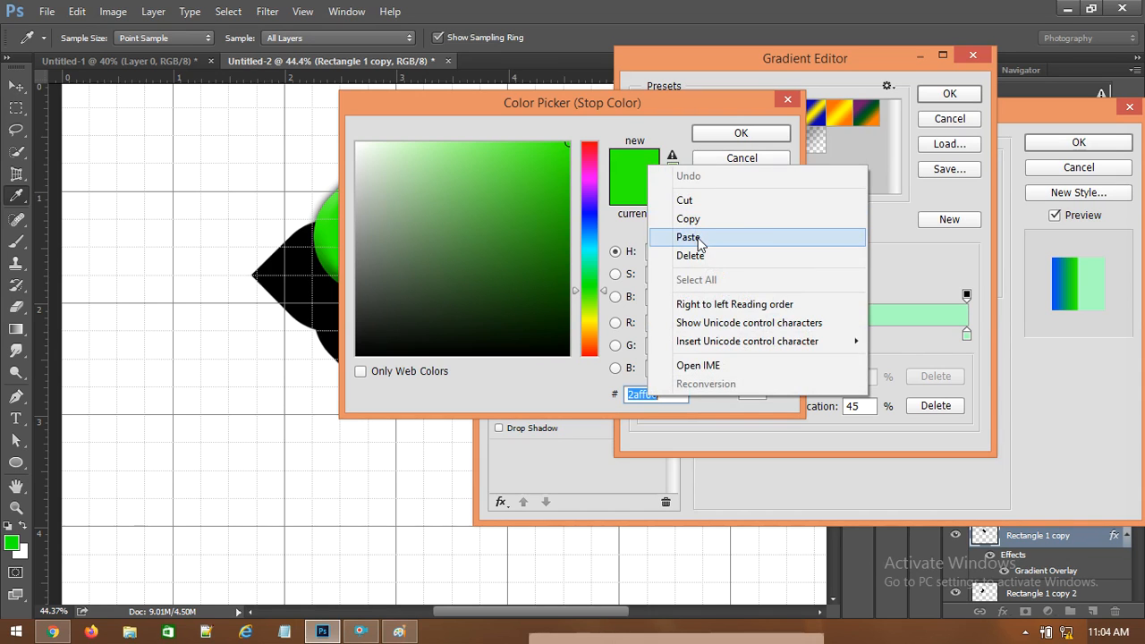
{"action": "left_click", "coordinate": [696, 235]}
{"action": "left_click", "coordinate": [746, 141]}
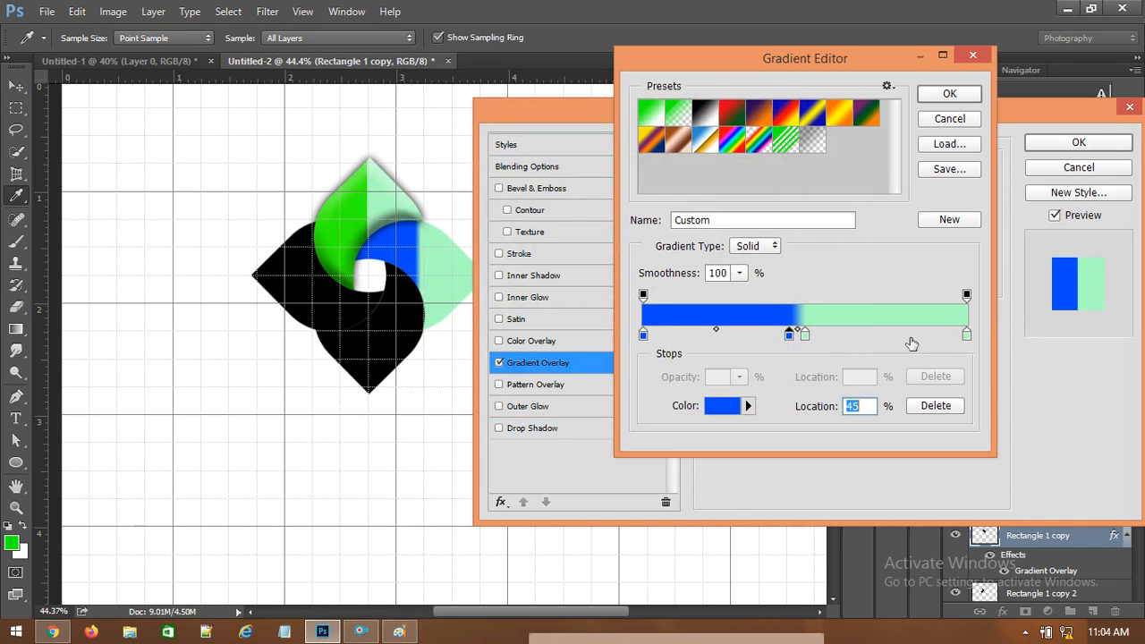
- Set the gradient's end stop to the pale blue b0bdff
{"action": "left_click", "coordinate": [966, 337]}
{"action": "double_click", "coordinate": [966, 337]}
{"action": "left_click", "coordinate": [591, 219]}
{"action": "left_click_drag", "start_coordinate": [488, 156], "coordinate": [424, 128]}
{"action": "left_click", "coordinate": [739, 134]}
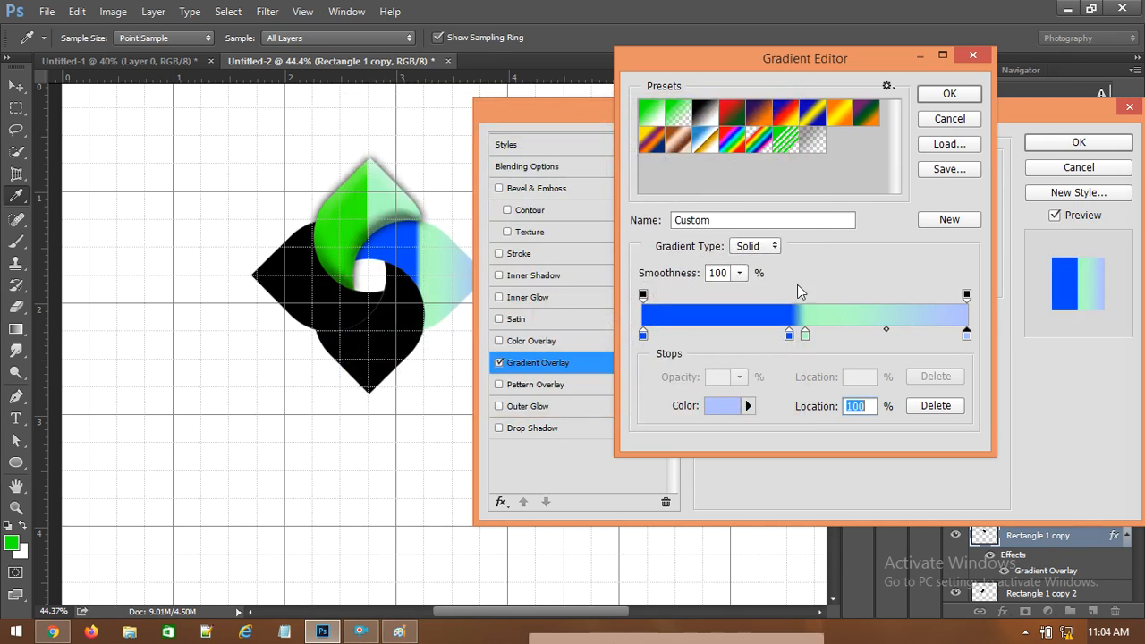
- Copy the end stop's colour b0bdff onto the pale green 50% stop and bring that stop to 48% for a hard split
{"action": "double_click", "coordinate": [966, 335]}
{"action": "right_click", "coordinate": [641, 394]}
{"action": "left_click", "coordinate": [829, 217]}
{"action": "left_click", "coordinate": [726, 157]}
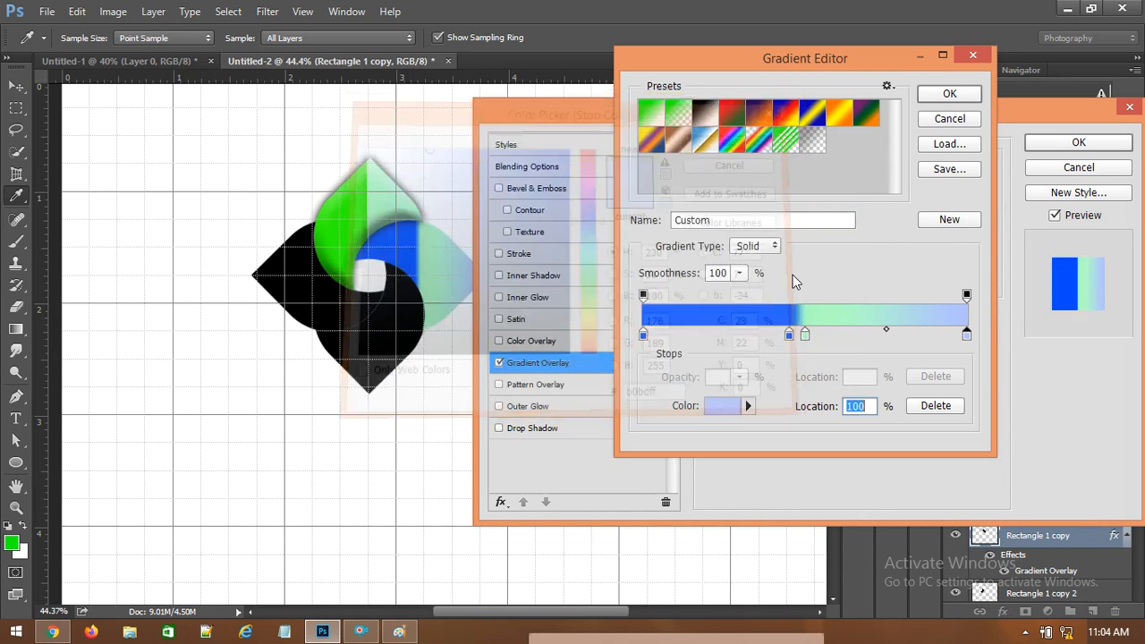
{"action": "left_click", "coordinate": [805, 336]}
{"action": "double_click", "coordinate": [805, 336]}
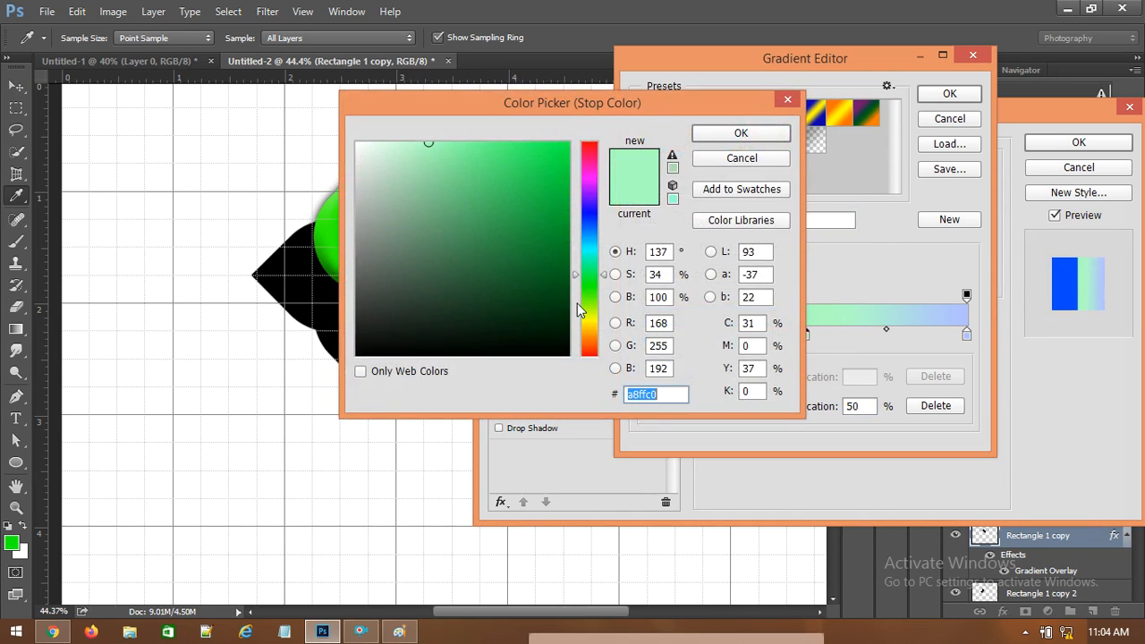
{"action": "right_click", "coordinate": [658, 395]}
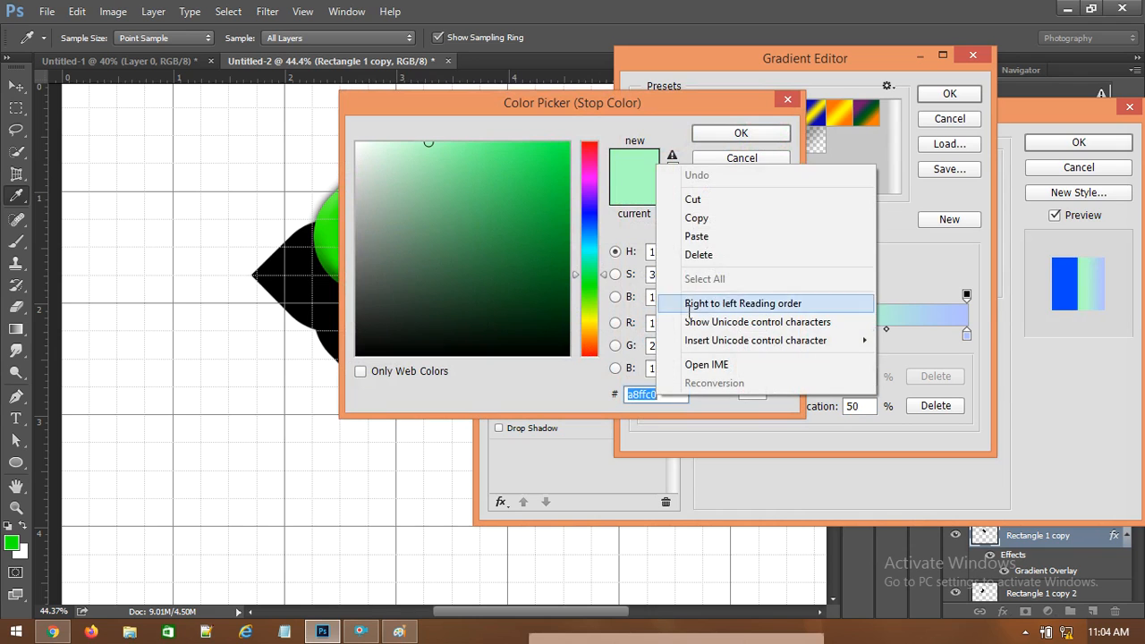
{"action": "left_click", "coordinate": [697, 236]}
{"action": "left_click", "coordinate": [740, 133]}
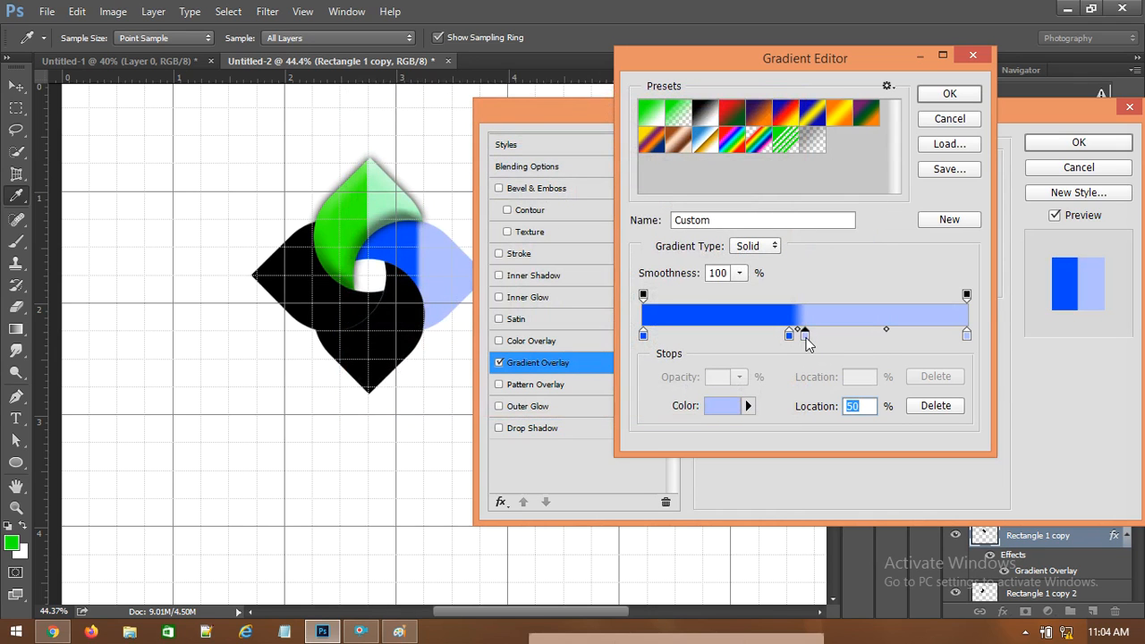
{"action": "left_click_drag", "start_coordinate": [806, 336], "coordinate": [798, 338]}
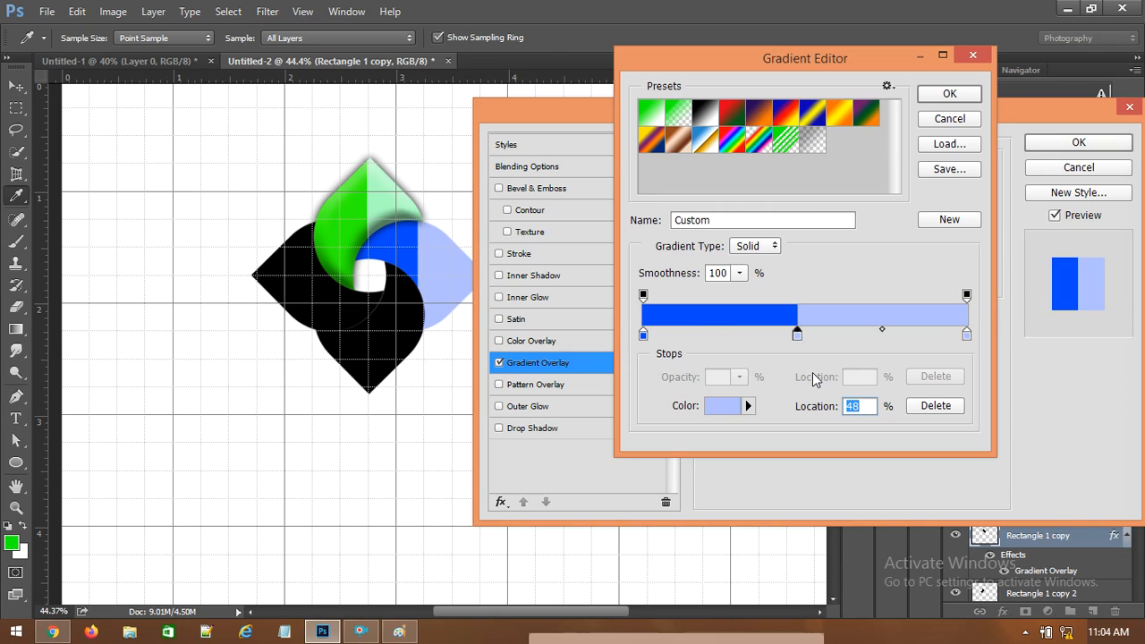
{"action": "left_click", "coordinate": [950, 97]}
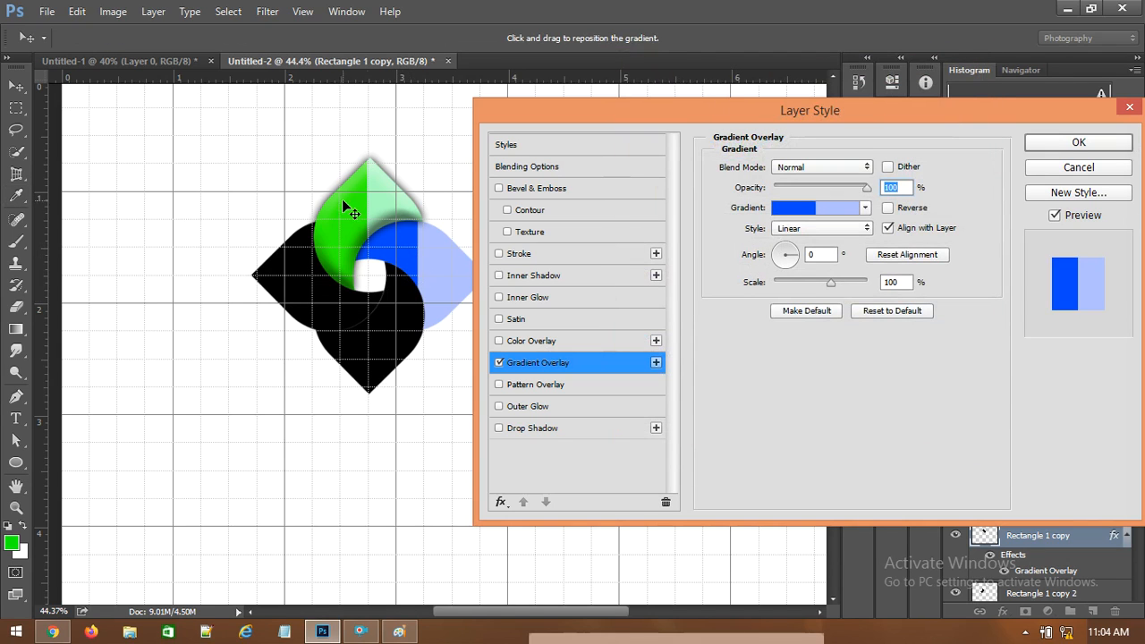
- Set the blue gradient overlay's angle to 90° and move the layer style dialog clear of the motif
{"action": "double_click", "coordinate": [816, 254]}
{"action": "type", "text": "90"}
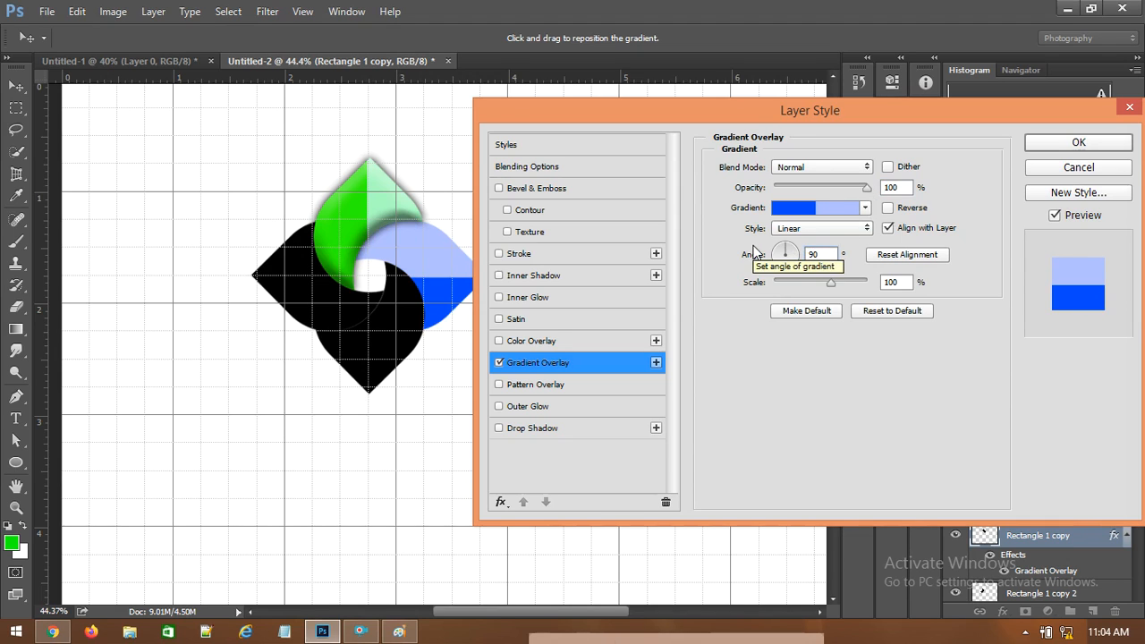
{"action": "left_click_drag", "start_coordinate": [765, 110], "coordinate": [817, 124]}
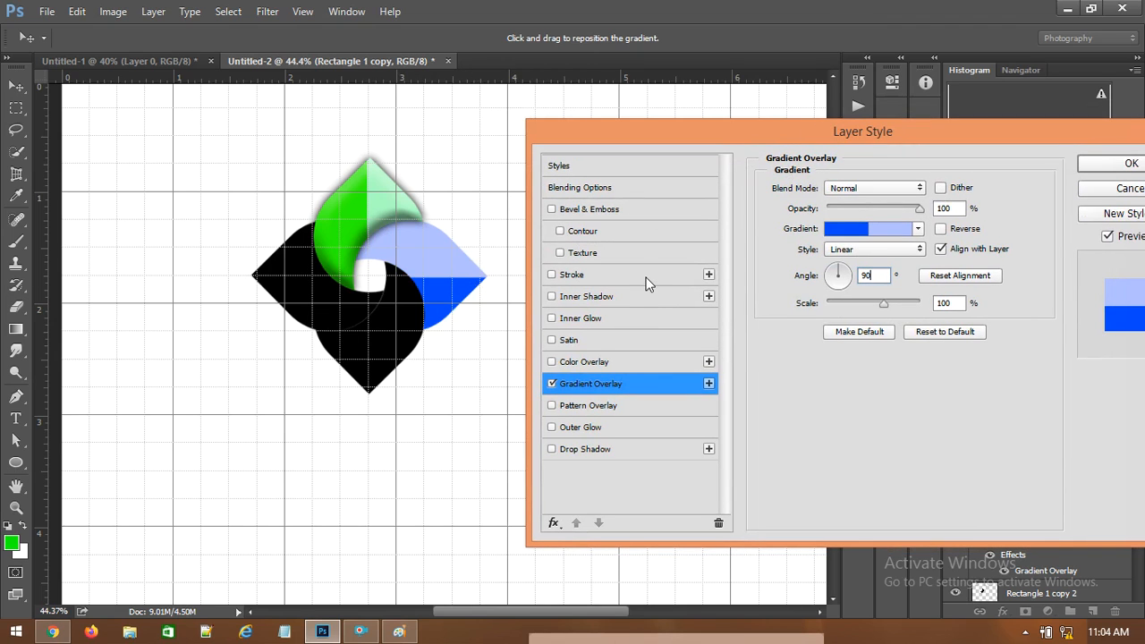
- Add Bevel & Emboss and Drop Shadow to the blue petal with their existing settings and apply the layer style
{"action": "left_click", "coordinate": [607, 213]}
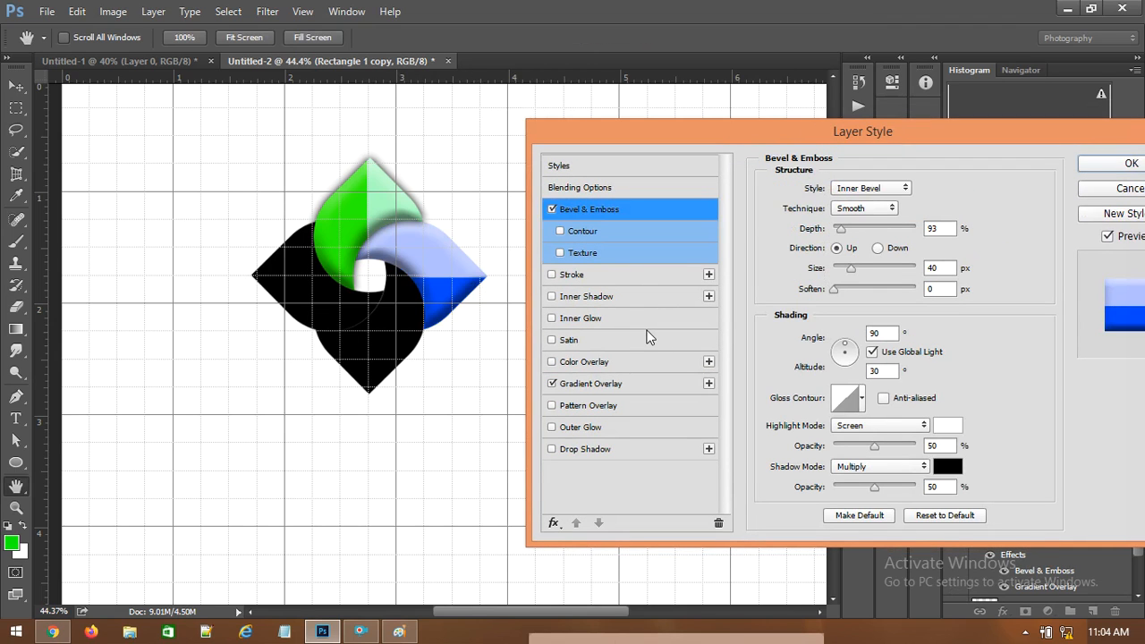
{"action": "left_click", "coordinate": [599, 449]}
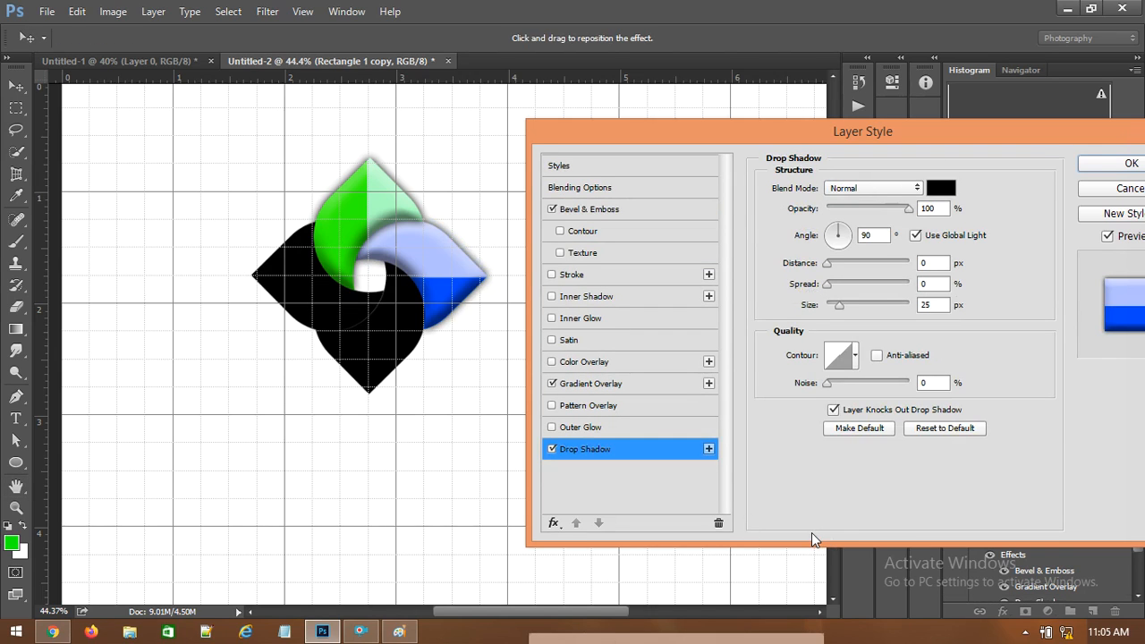
{"action": "left_click", "coordinate": [1094, 167]}
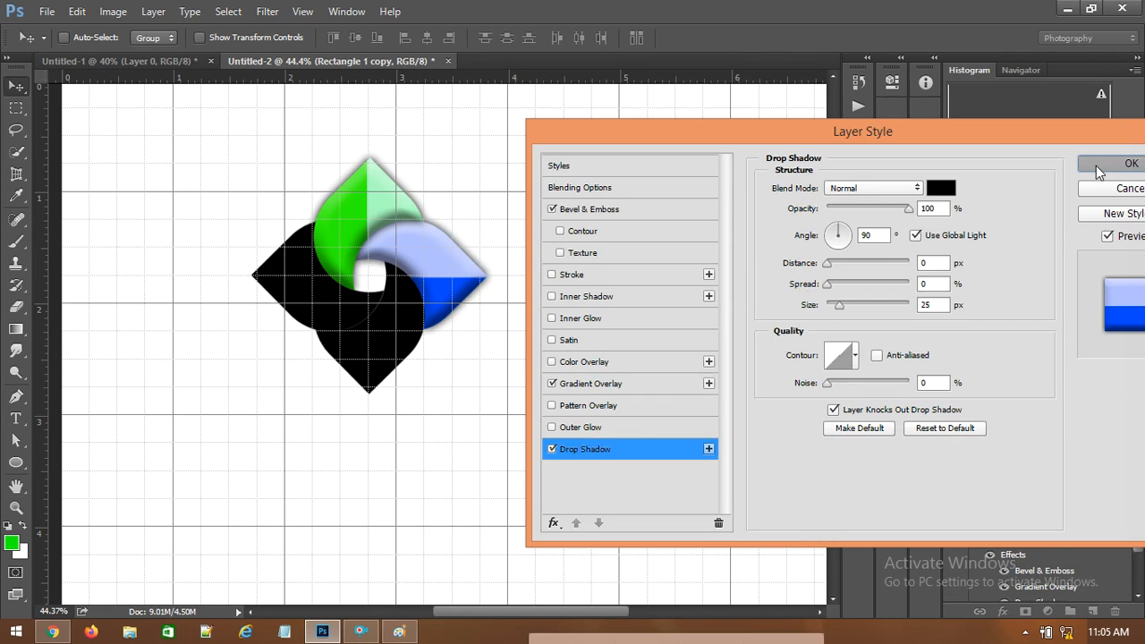
- Enable a Gradient Overlay on the bottom petal's layer, Rectangle 1 copy 2, and open its gradient for editing
{"action": "scroll", "coordinate": [1142, 547], "scroll_direction": "down", "scroll_amount": 3}
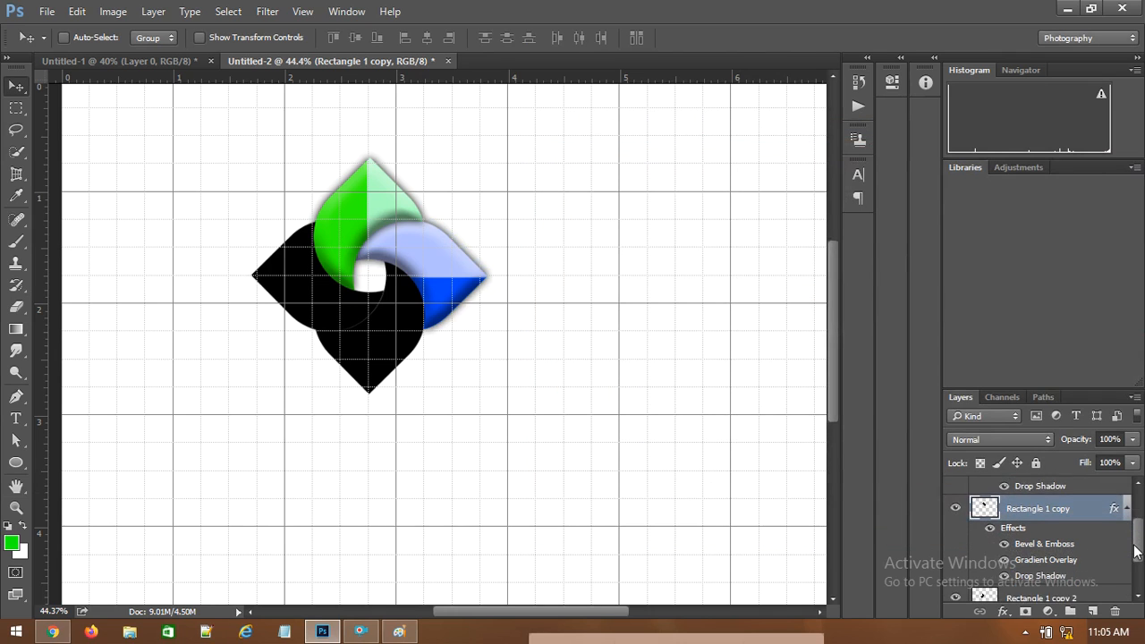
{"action": "left_click", "coordinate": [1058, 547]}
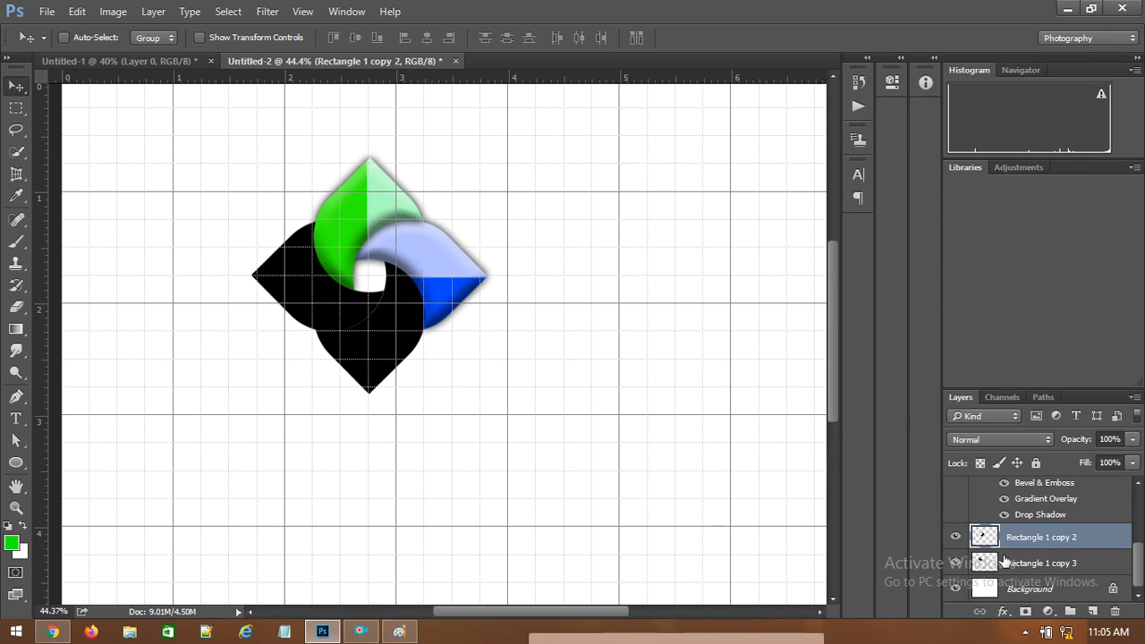
{"action": "right_click", "coordinate": [1044, 540]}
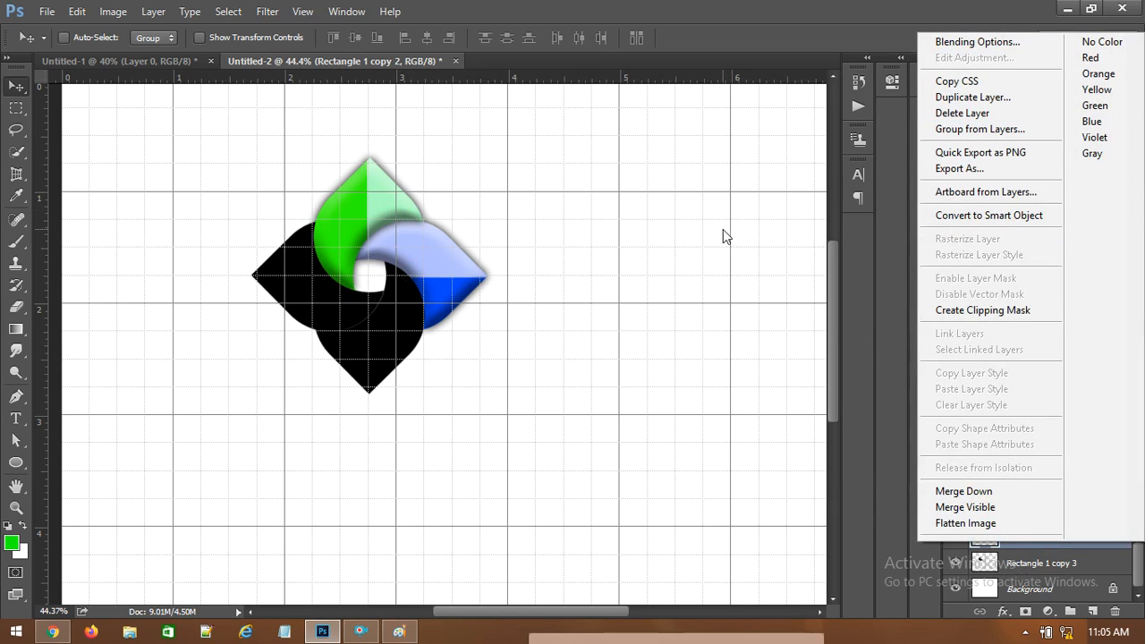
{"action": "left_click", "coordinate": [975, 41]}
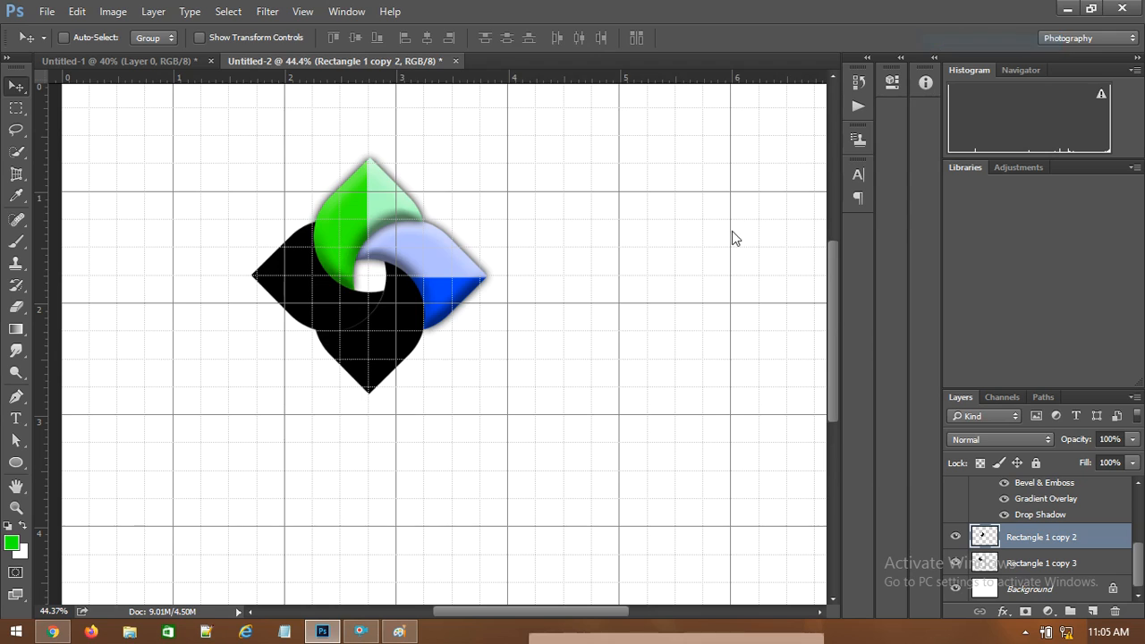
{"action": "left_click_drag", "start_coordinate": [683, 51], "coordinate": [948, 90]}
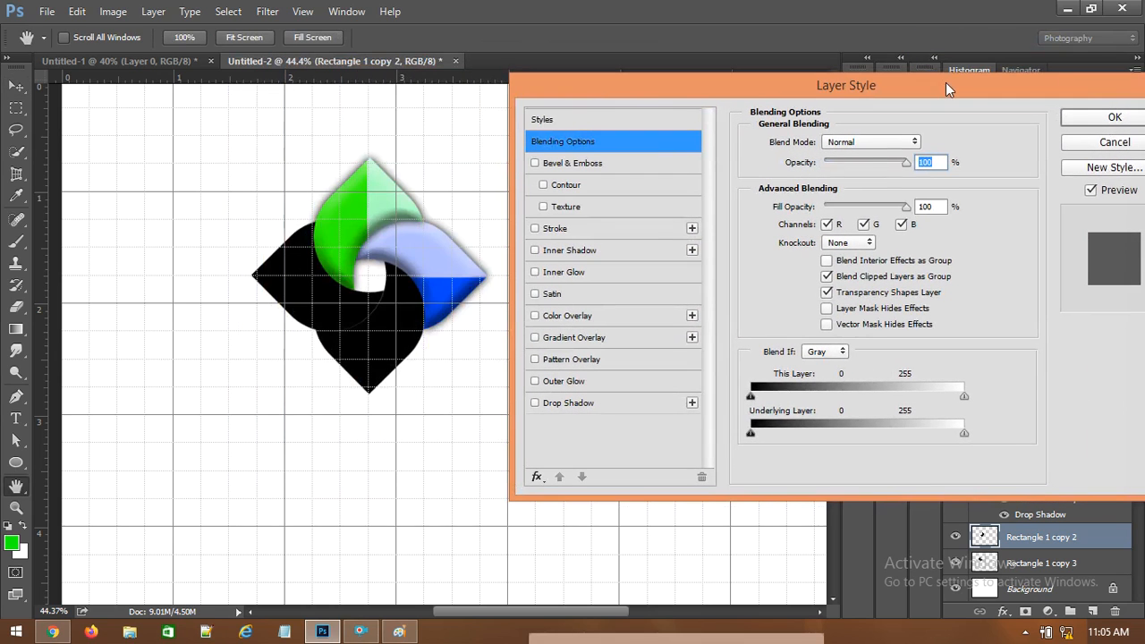
{"action": "left_click", "coordinate": [574, 337]}
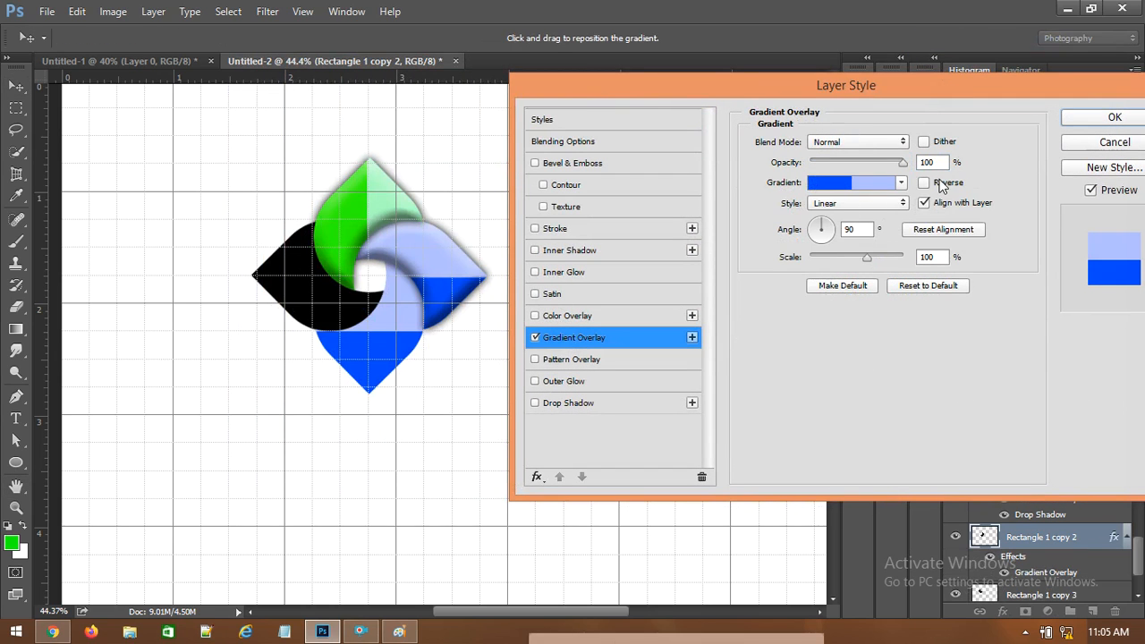
{"action": "left_click", "coordinate": [901, 184]}
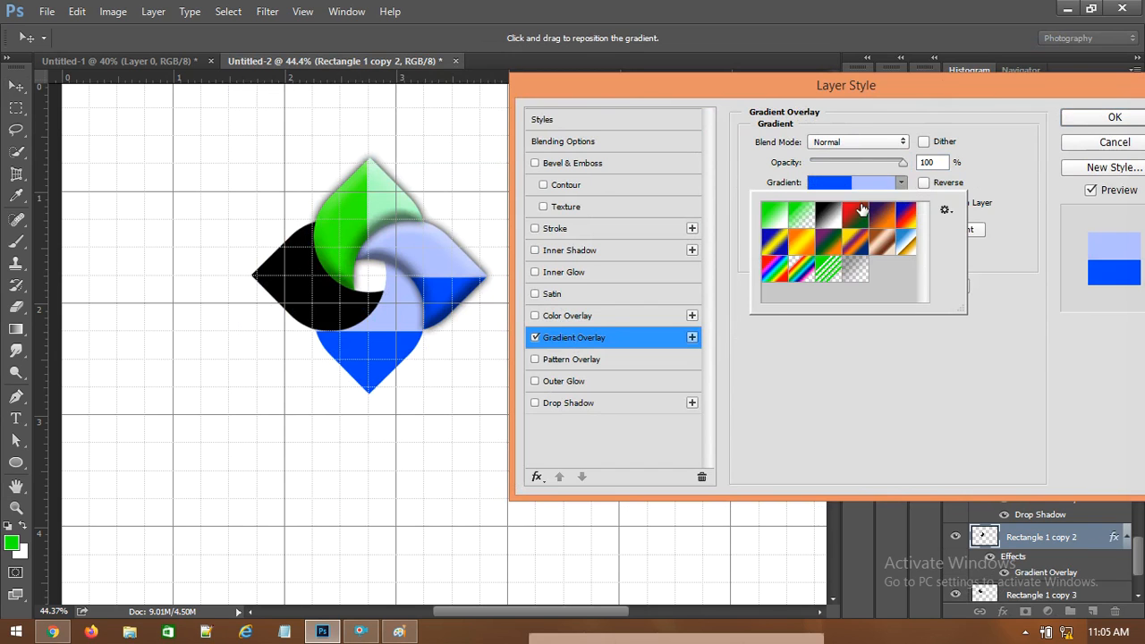
{"action": "left_click", "coordinate": [868, 181]}
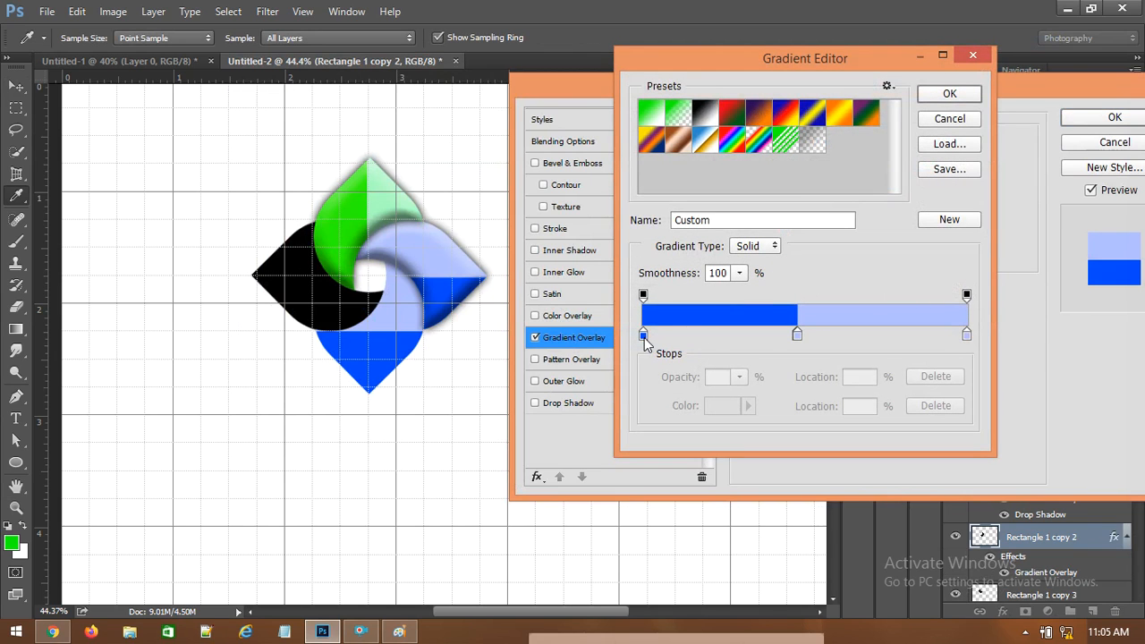
- Change the gradient's starting stop to a bright red (RGB 255, 0, 48)
{"action": "left_click", "coordinate": [644, 336]}
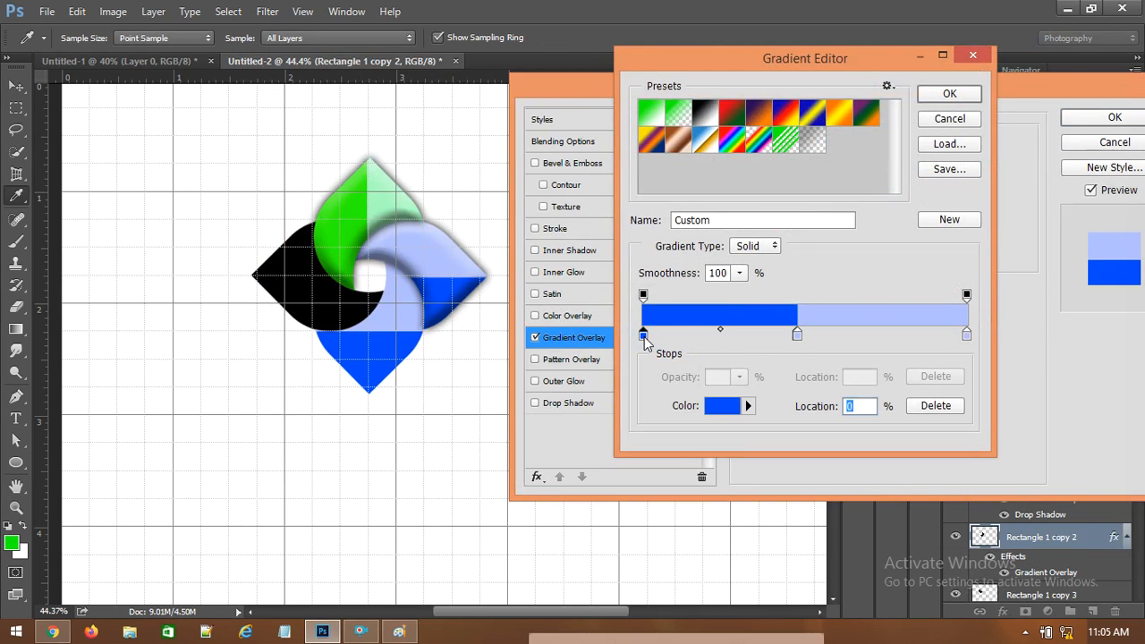
{"action": "double_click", "coordinate": [644, 336]}
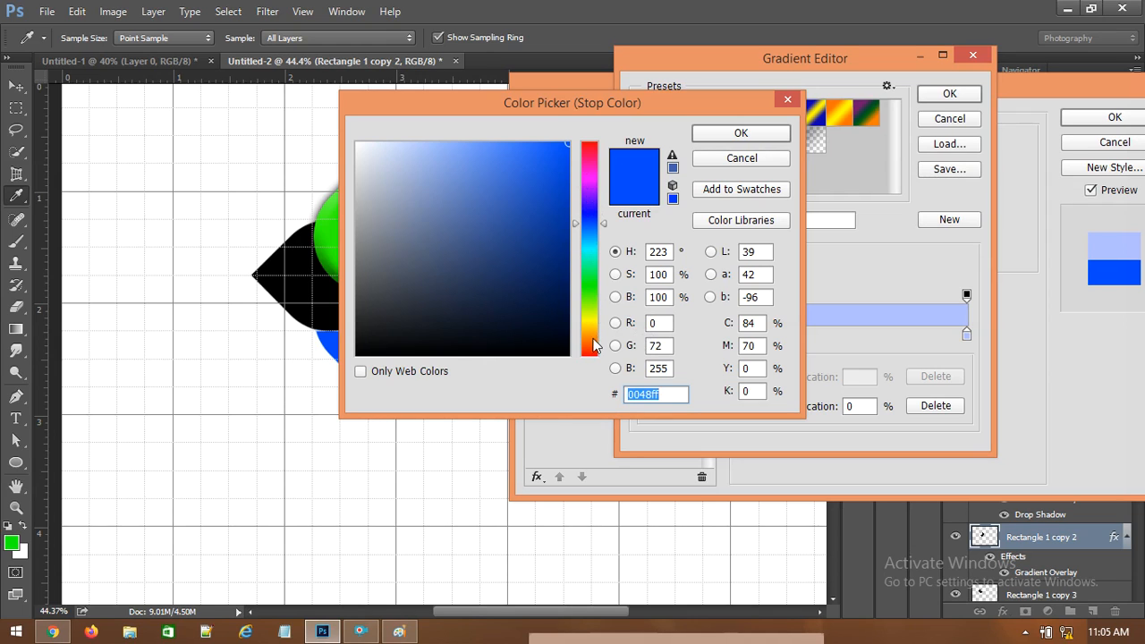
{"action": "left_click", "coordinate": [588, 149]}
{"action": "left_click", "coordinate": [720, 133]}
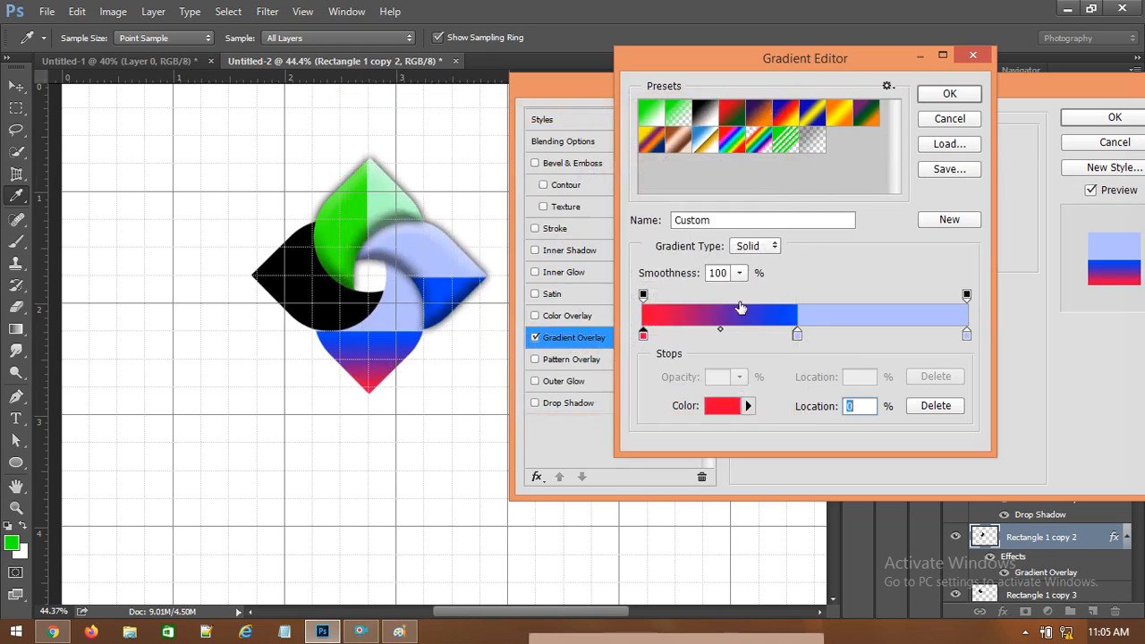
- Separate the blue middle stop at 45% and replace its colour with the starting stop's copied red code
{"action": "left_click", "coordinate": [799, 336]}
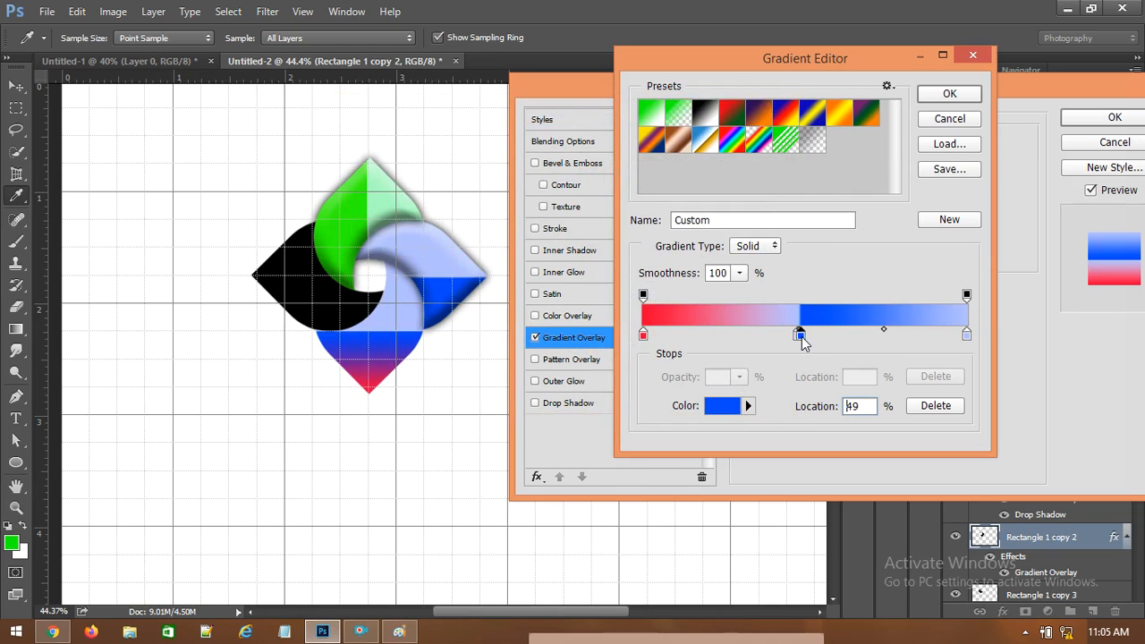
{"action": "left_click_drag", "start_coordinate": [799, 336], "coordinate": [788, 334]}
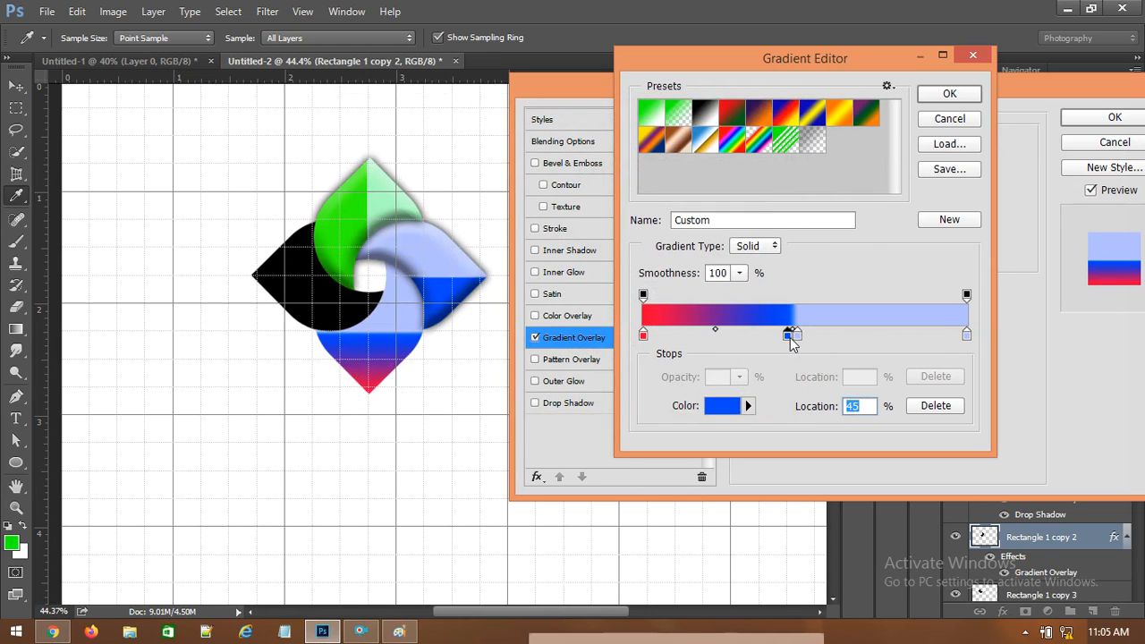
{"action": "left_click", "coordinate": [643, 336]}
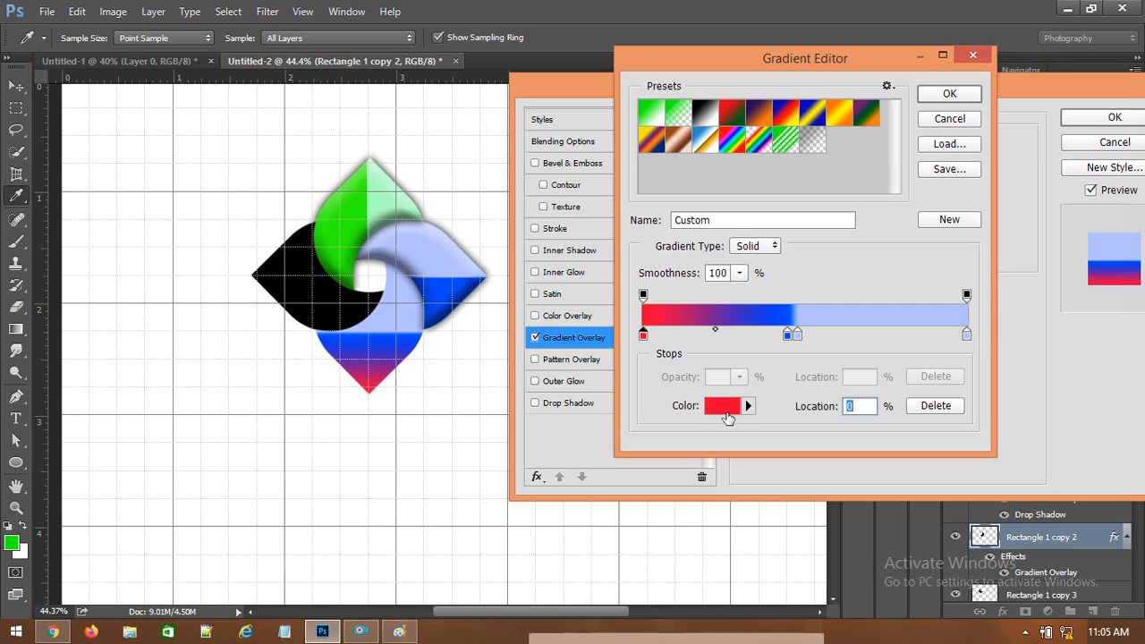
{"action": "left_click", "coordinate": [725, 407]}
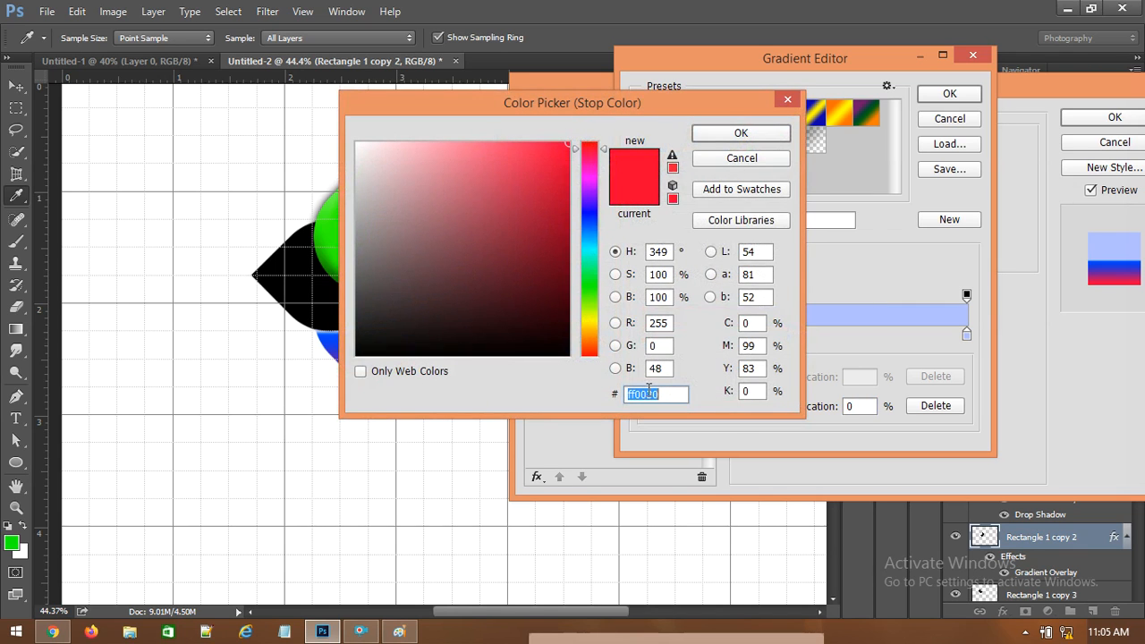
{"action": "right_click", "coordinate": [648, 386]}
{"action": "left_click", "coordinate": [681, 217]}
{"action": "left_click", "coordinate": [727, 134]}
{"action": "left_click", "coordinate": [787, 335]}
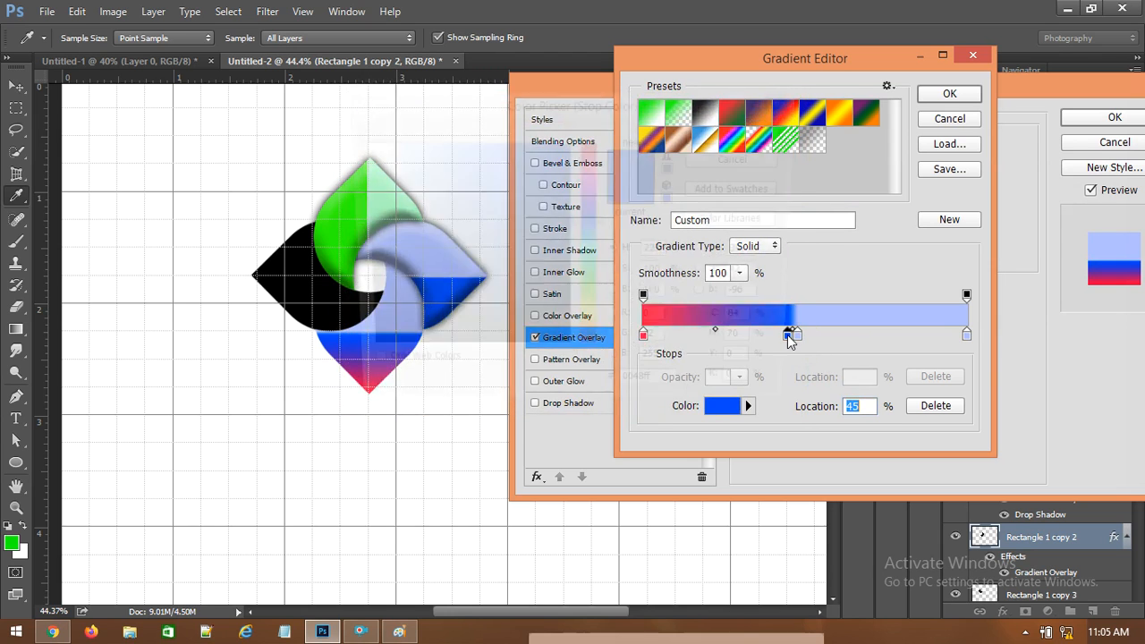
{"action": "double_click", "coordinate": [787, 334]}
{"action": "right_click", "coordinate": [653, 394]}
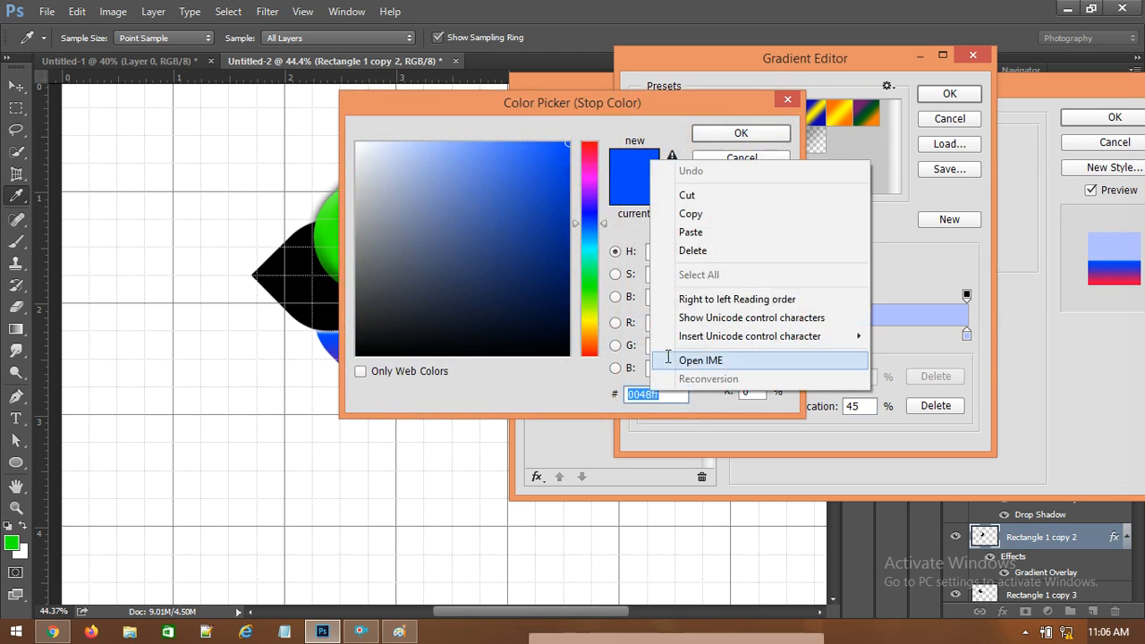
{"action": "left_click", "coordinate": [687, 233]}
{"action": "left_click", "coordinate": [716, 136]}
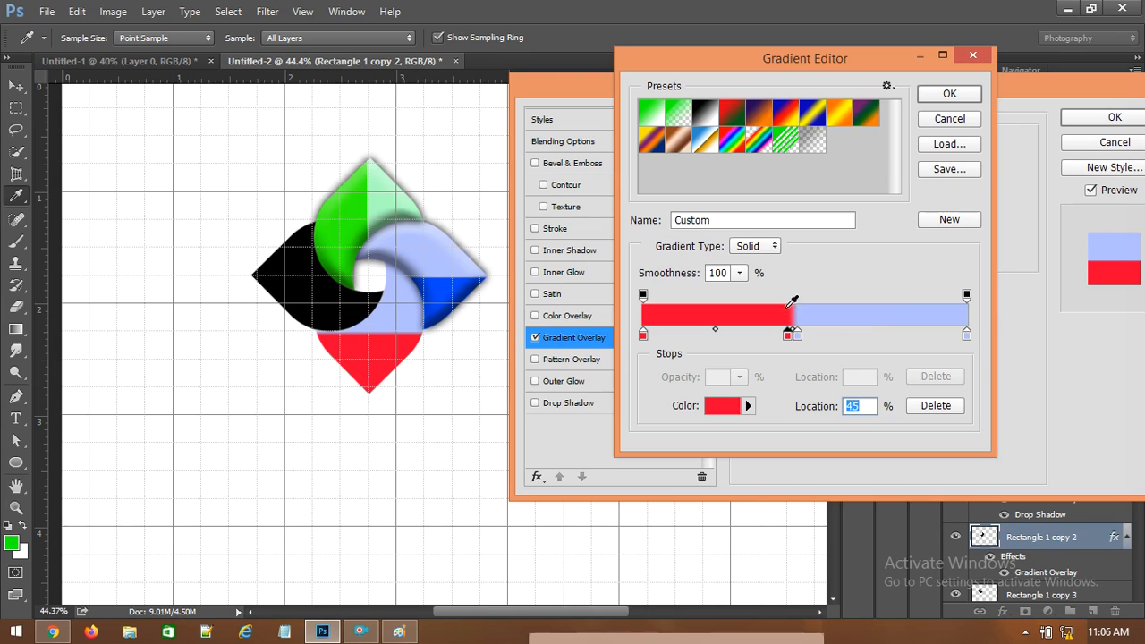
- Set the gradient's end stop to the light pink ff9ac2
{"action": "double_click", "coordinate": [966, 334]}
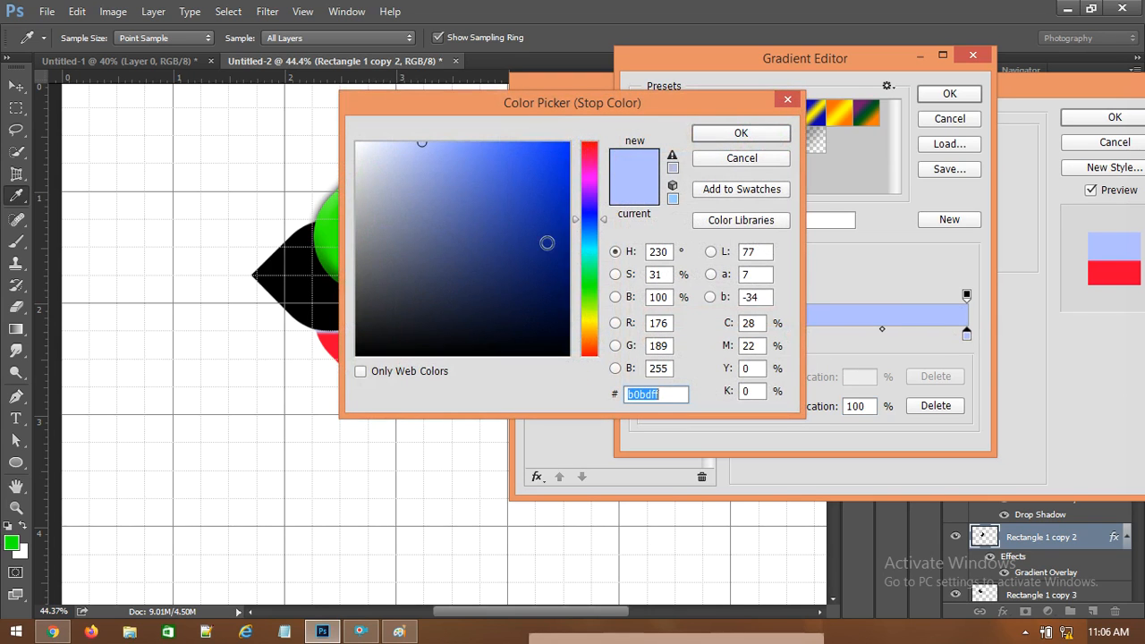
{"action": "left_click", "coordinate": [587, 157]}
{"action": "mouse_move", "coordinate": [451, 145]}
{"action": "left_mouse_down"}
{"action": "mouse_move", "coordinate": [439, 136]}
{"action": "mouse_move", "coordinate": [584, 139]}
{"action": "mouse_move", "coordinate": [474, 151]}
{"action": "mouse_move", "coordinate": [440, 136]}
{"action": "left_mouse_up"}
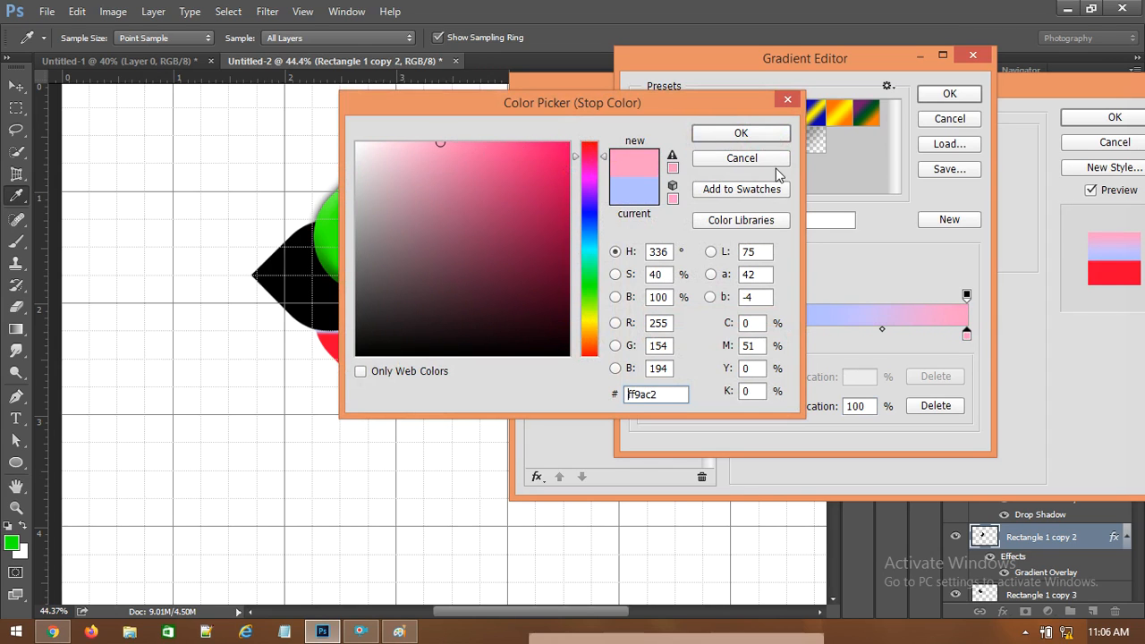
{"action": "left_click", "coordinate": [741, 133]}
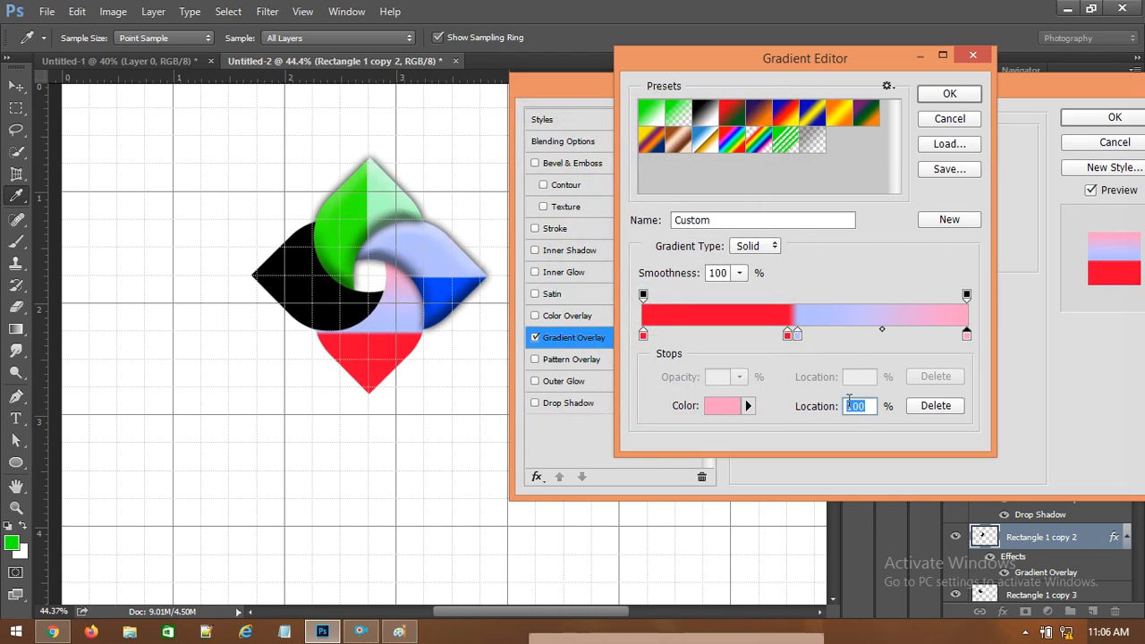
- Copy the end stop's colour ff9ac2 onto the pale blue 48% stop and bring the red middle stop to 47% for a hard split
{"action": "left_click", "coordinate": [723, 407]}
{"action": "right_click", "coordinate": [644, 394]}
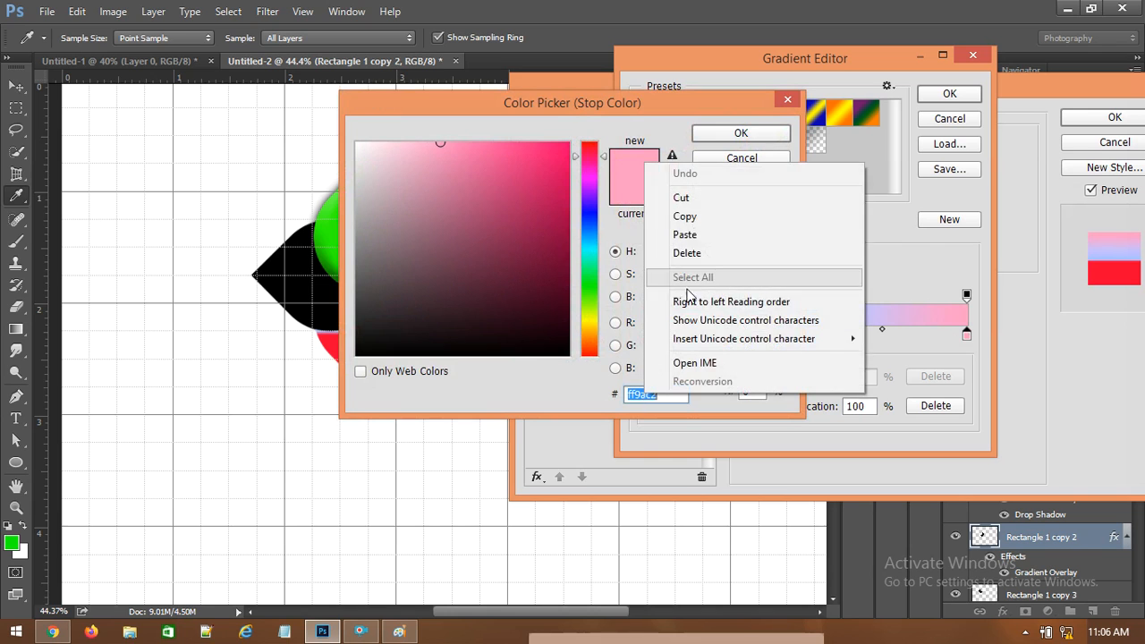
{"action": "left_click", "coordinate": [691, 218]}
{"action": "left_click", "coordinate": [740, 136]}
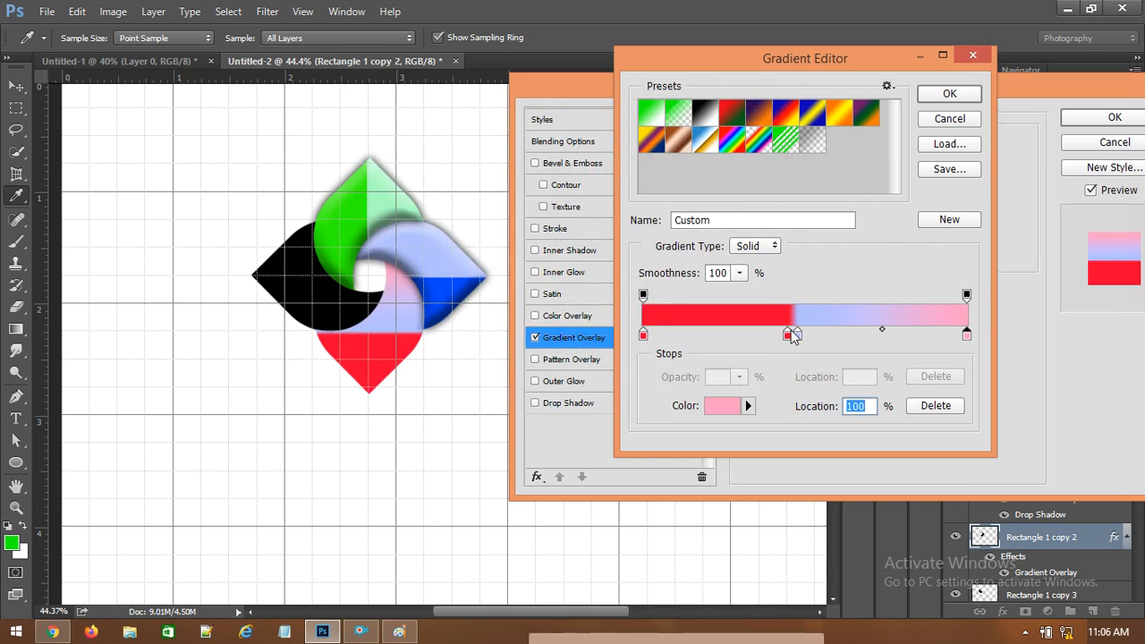
{"action": "left_click", "coordinate": [797, 335]}
{"action": "double_click", "coordinate": [799, 335]}
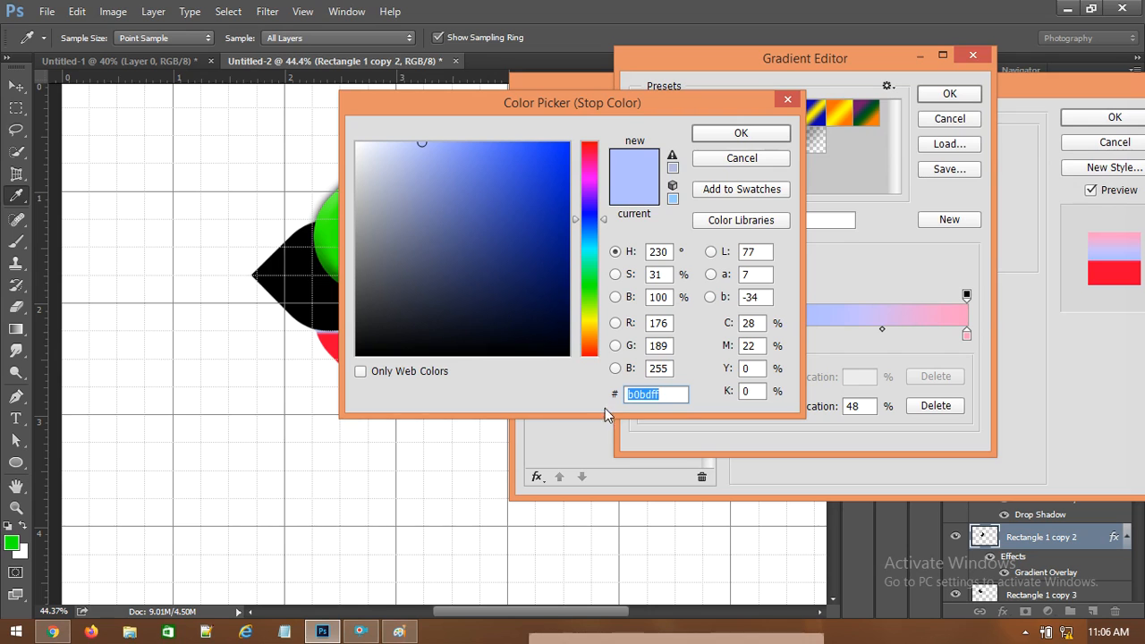
{"action": "right_click", "coordinate": [650, 395]}
{"action": "left_click", "coordinate": [682, 233]}
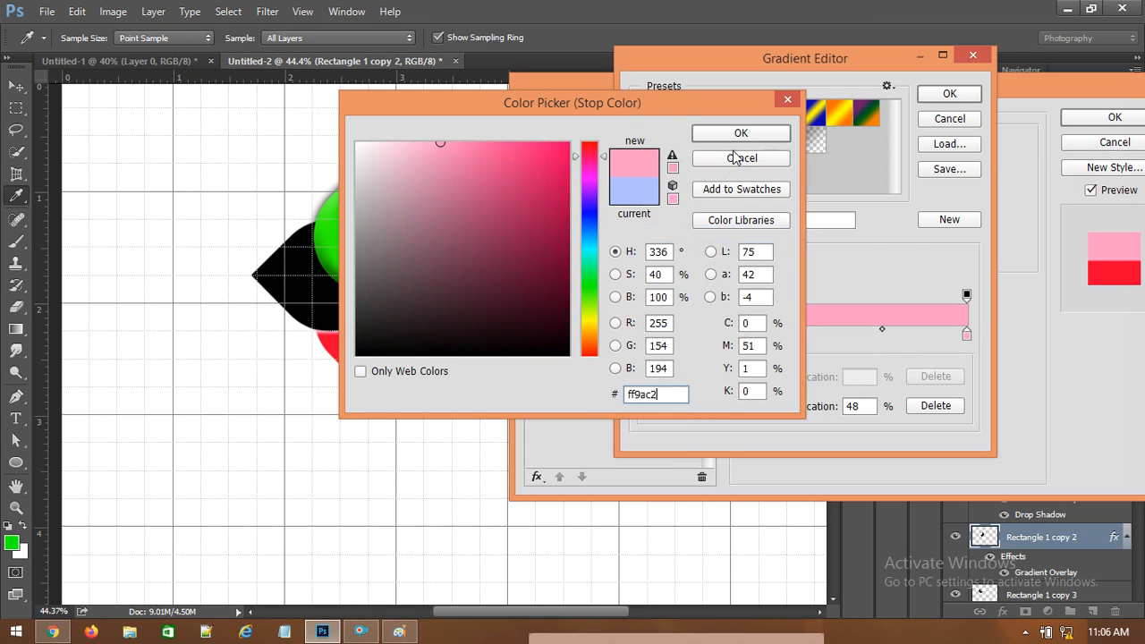
{"action": "left_click", "coordinate": [741, 132]}
{"action": "left_click_drag", "start_coordinate": [787, 336], "coordinate": [798, 336]}
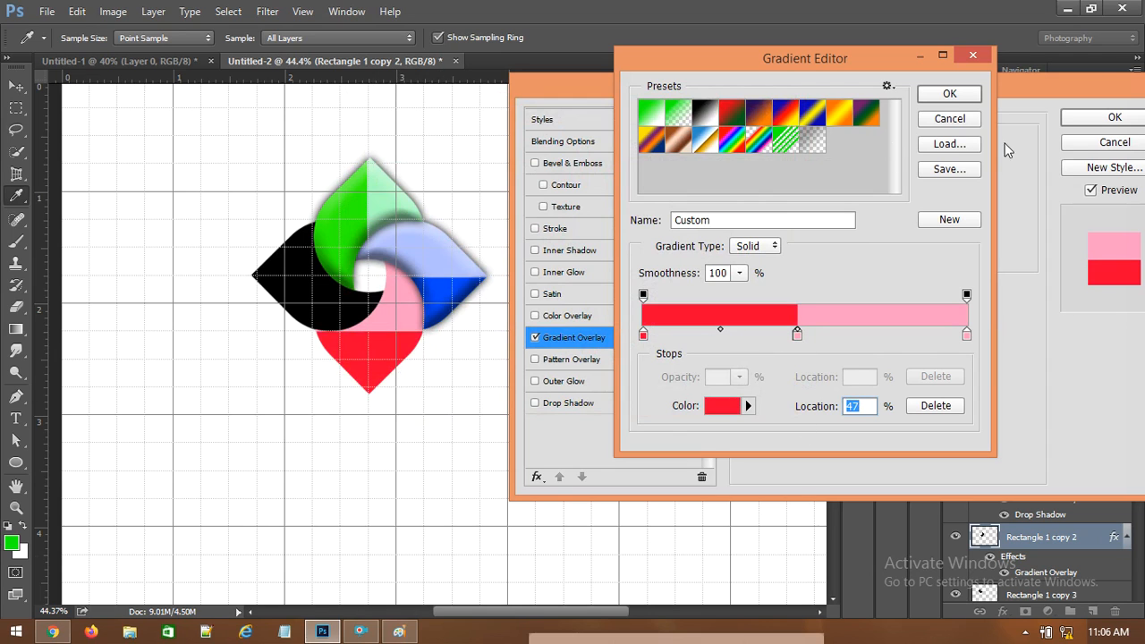
- Accept the red and pink gradient and set its overlay angle to 180°
{"action": "left_click", "coordinate": [950, 95]}
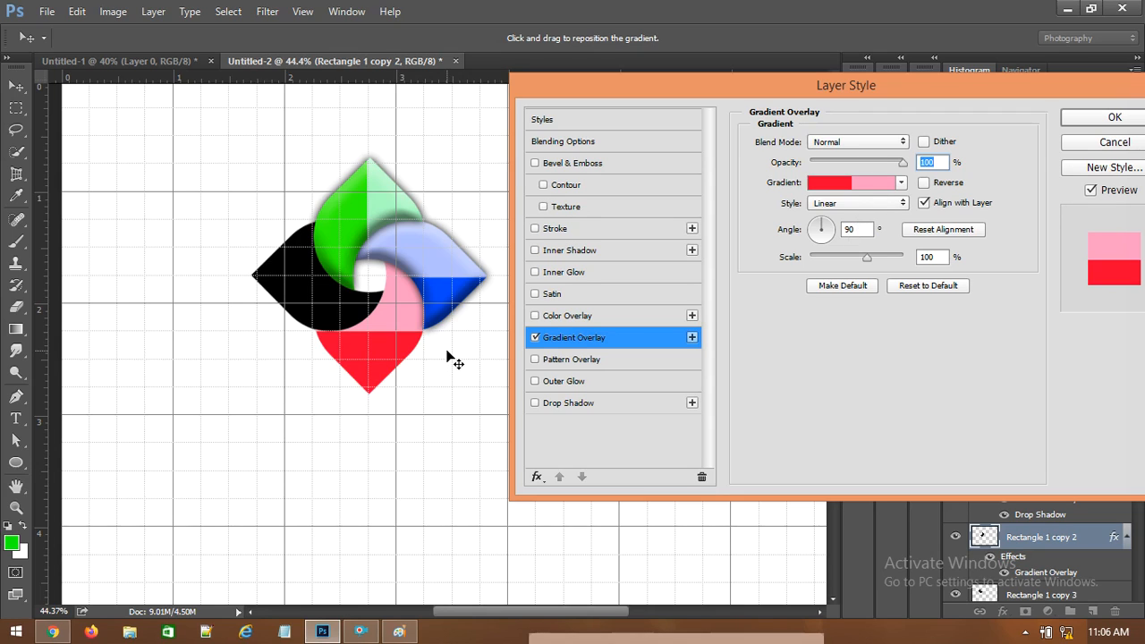
{"action": "double_click", "coordinate": [861, 230]}
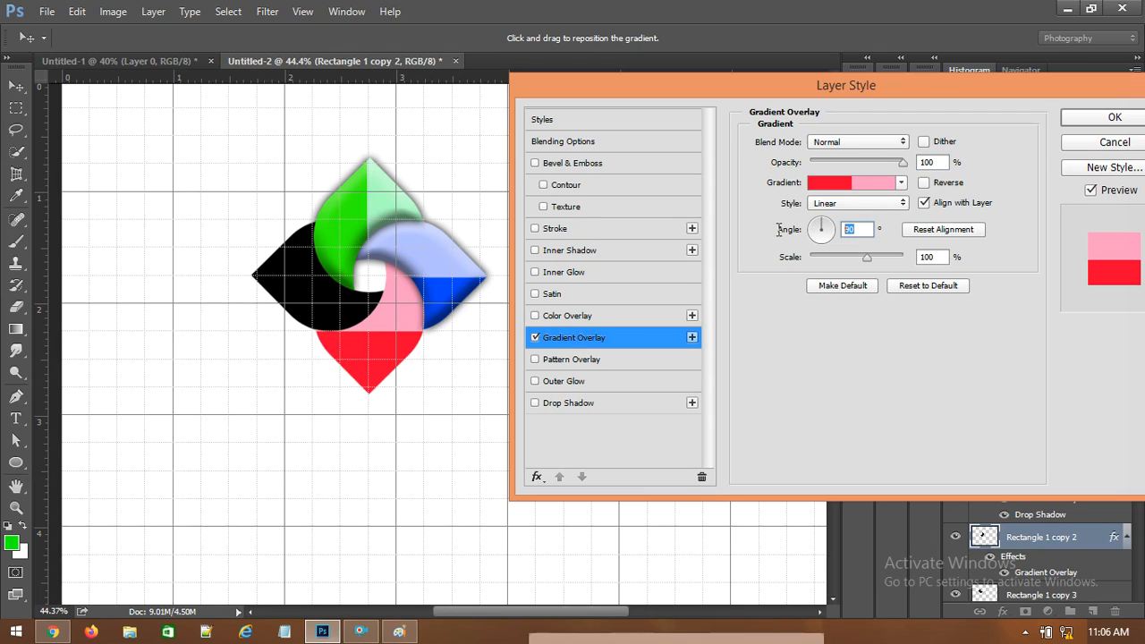
{"action": "type", "text": "180"}
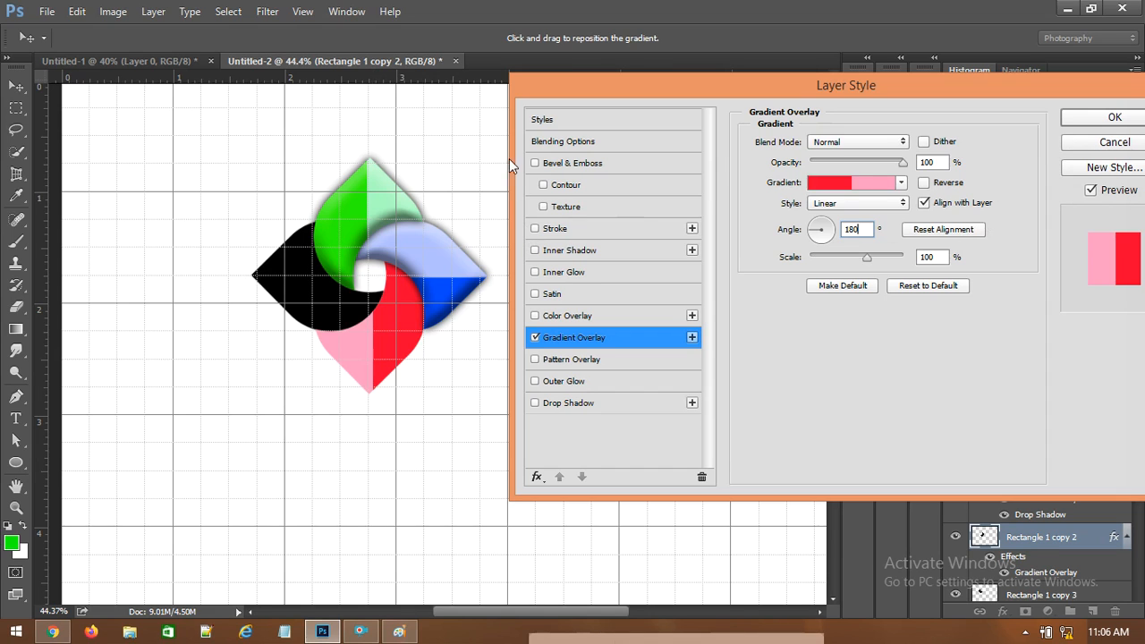
- Add Bevel & Emboss and Drop Shadow to the red petal with their existing settings and apply the layer style
{"action": "left_click", "coordinate": [566, 164]}
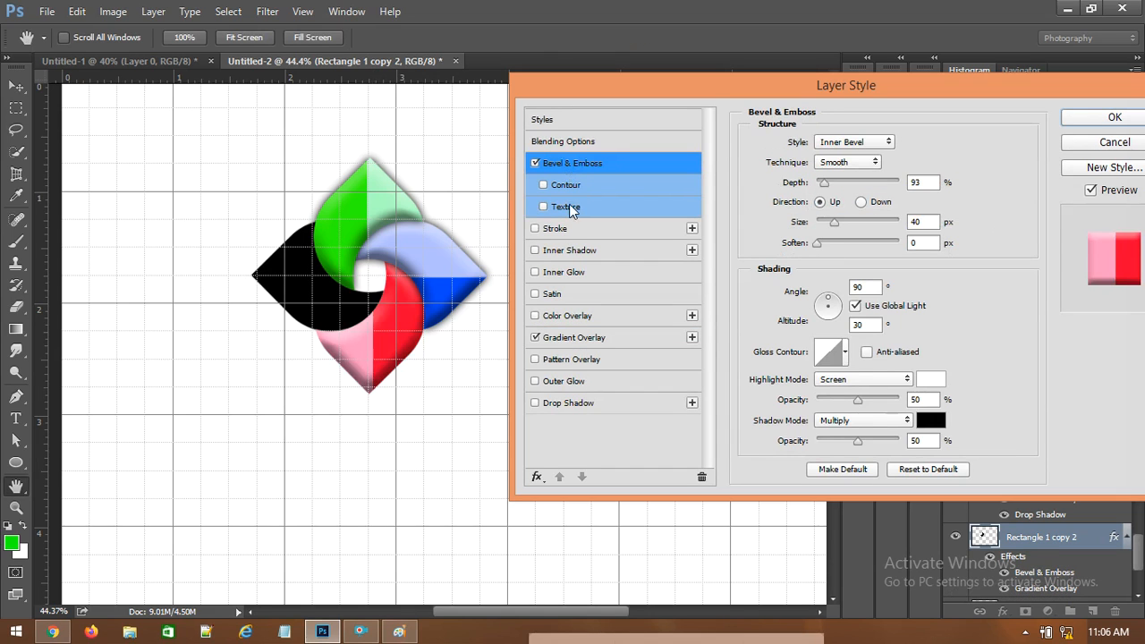
{"action": "left_click", "coordinate": [573, 402]}
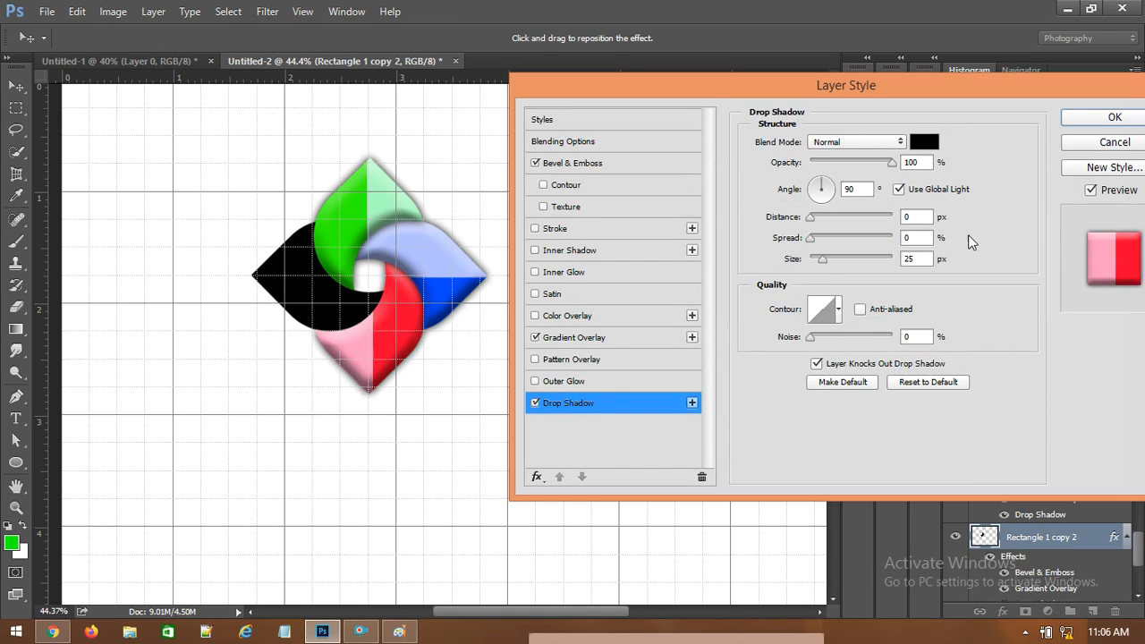
{"action": "left_click", "coordinate": [1115, 117]}
{"action": "scroll", "coordinate": [1067, 597], "scroll_direction": "down", "scroll_amount": 2}
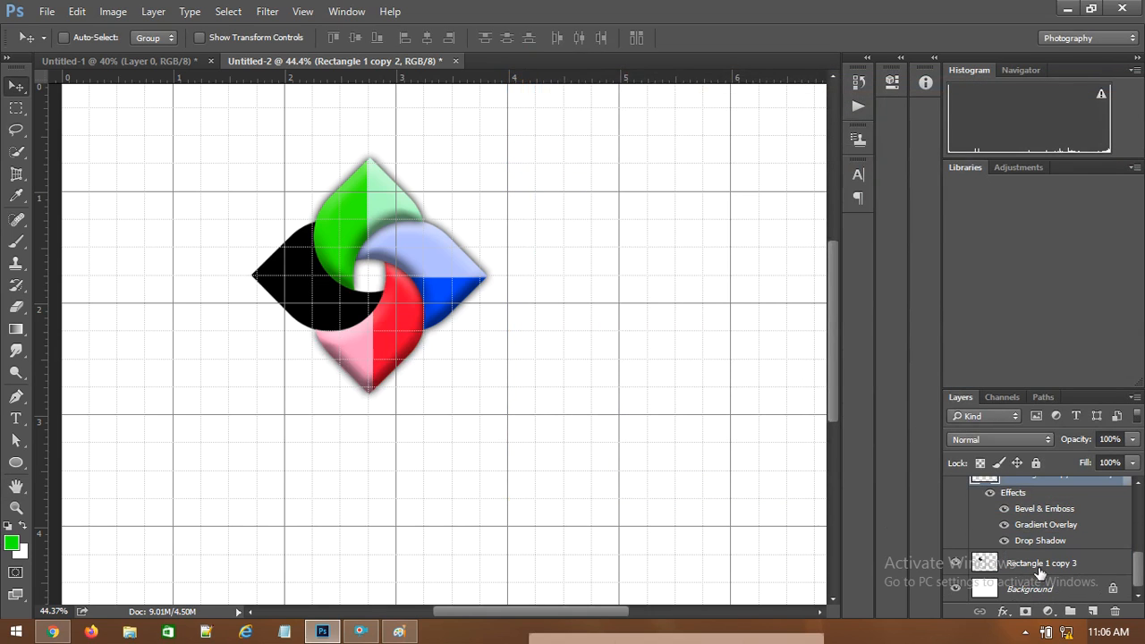
- Add a Gradient Overlay to the black petal on the Rectangle 1 copy 3 layer
{"action": "left_click", "coordinate": [1040, 571]}
{"action": "right_click", "coordinate": [1036, 571]}
{"action": "left_click", "coordinate": [974, 67]}
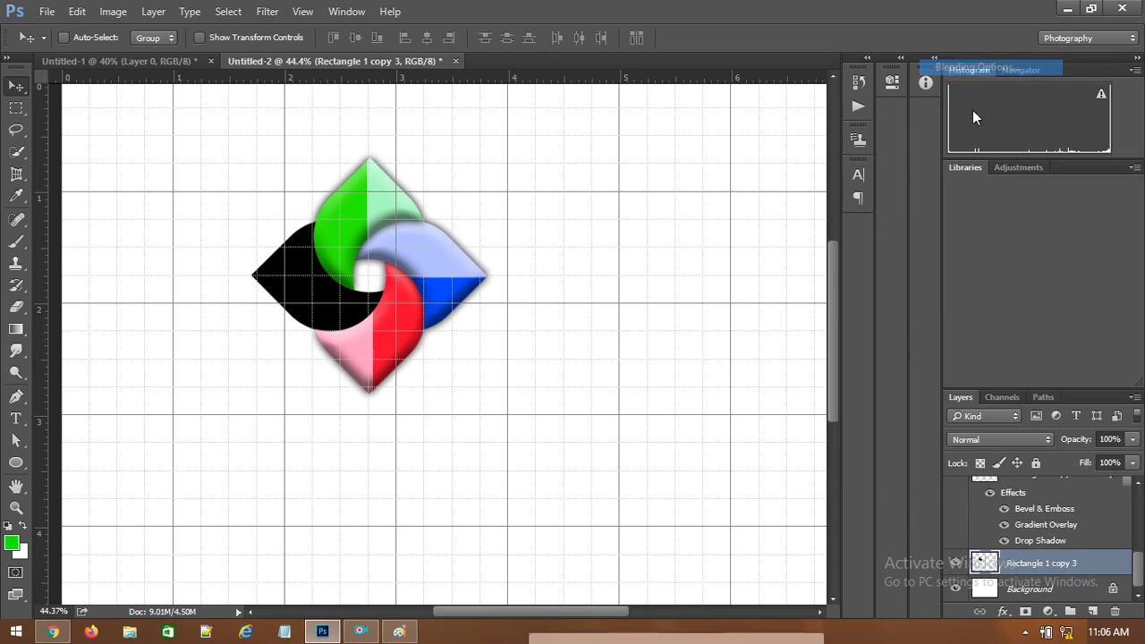
{"action": "left_click_drag", "start_coordinate": [629, 27], "coordinate": [973, 75]}
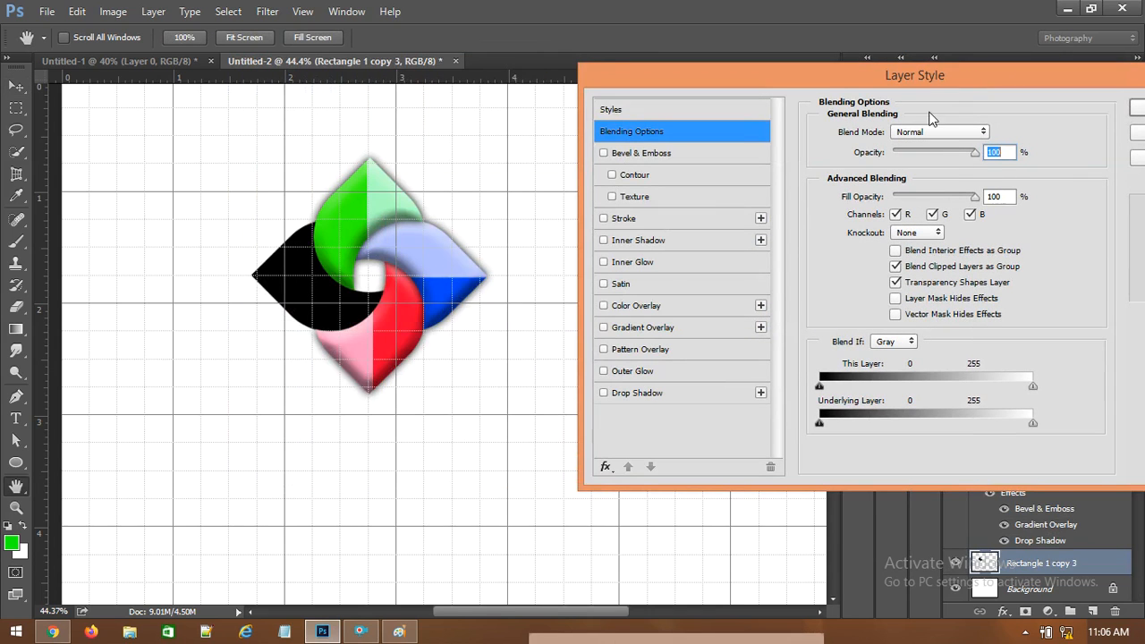
{"action": "left_click", "coordinate": [637, 329]}
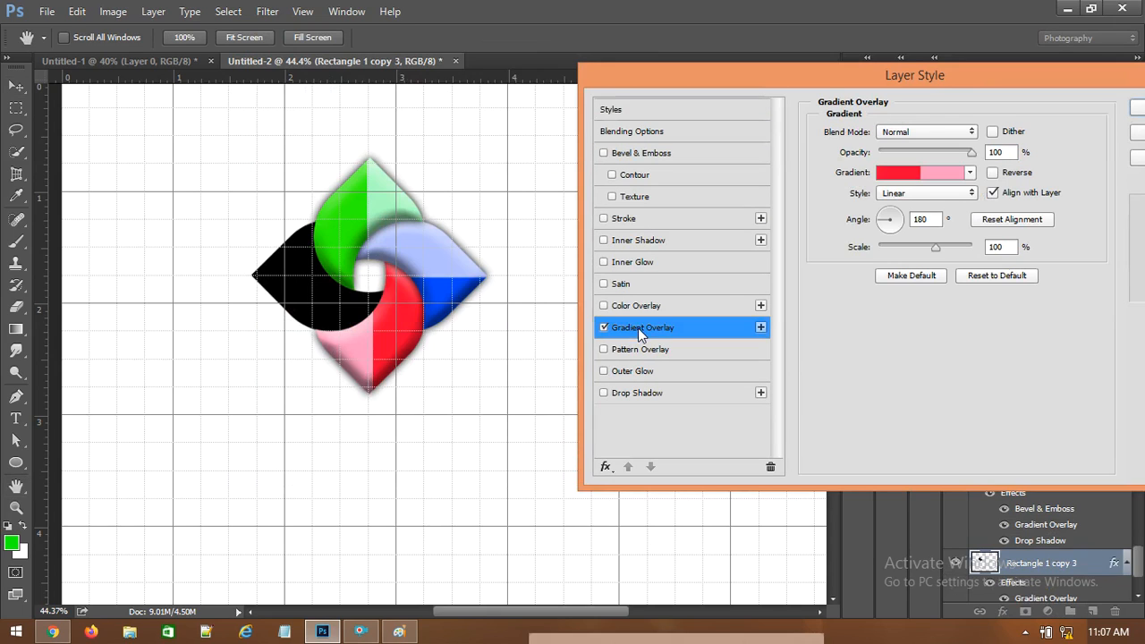
{"action": "left_click", "coordinate": [970, 173]}
{"action": "left_click", "coordinate": [945, 170]}
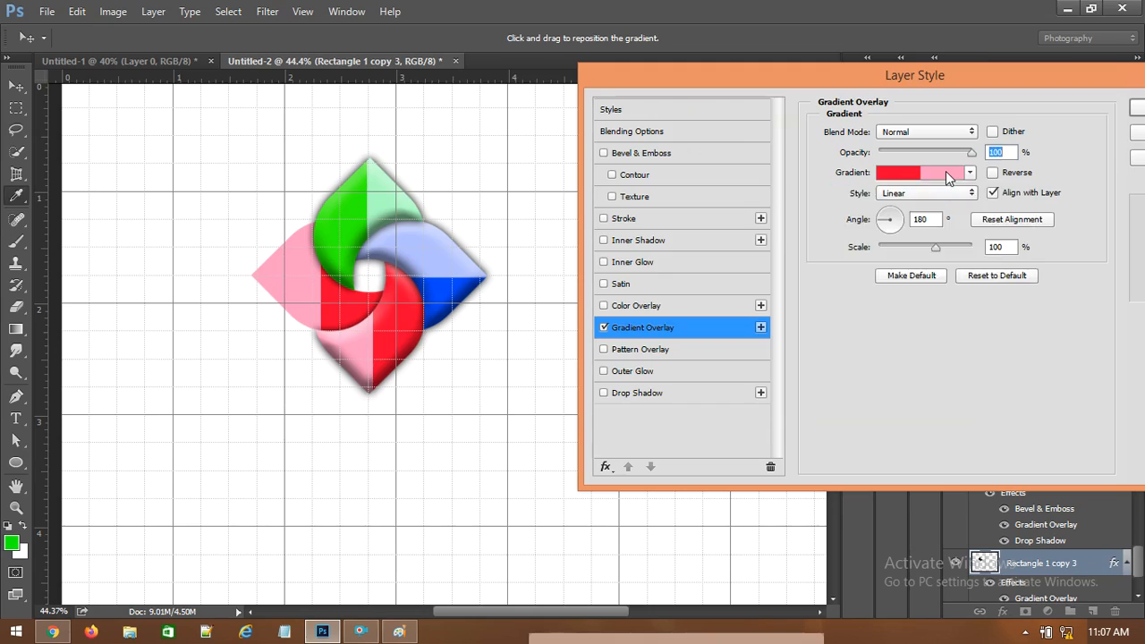
- Set the start stop of the petal's overlay gradient to the yellow fffc00
{"action": "left_click", "coordinate": [946, 171]}
{"action": "left_click", "coordinate": [1129, 8]}
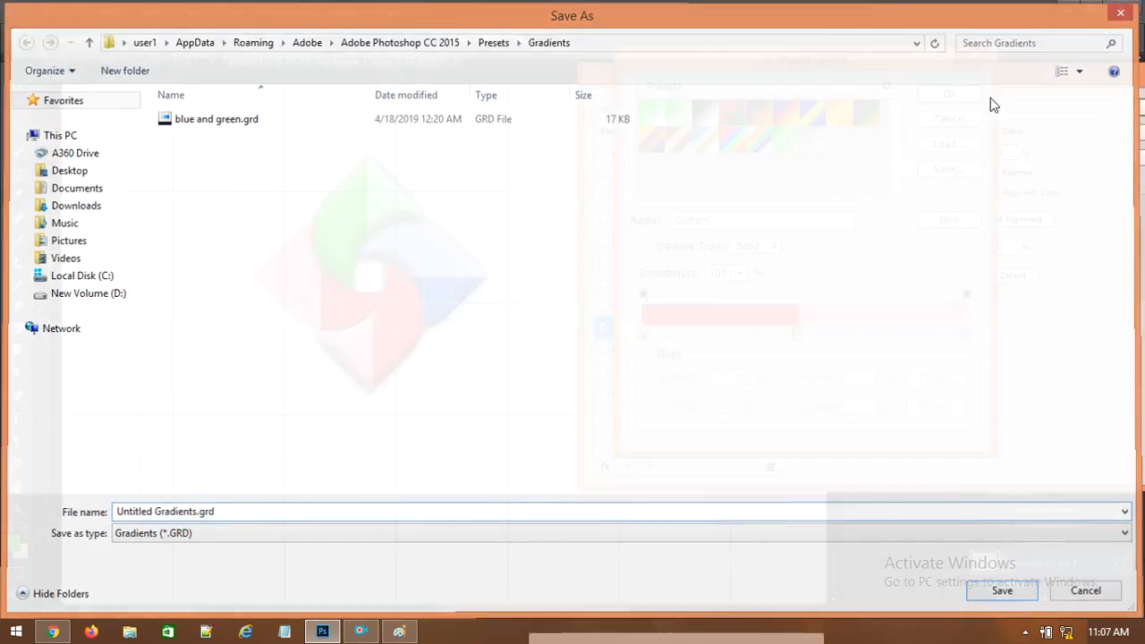
{"action": "left_click", "coordinate": [643, 335]}
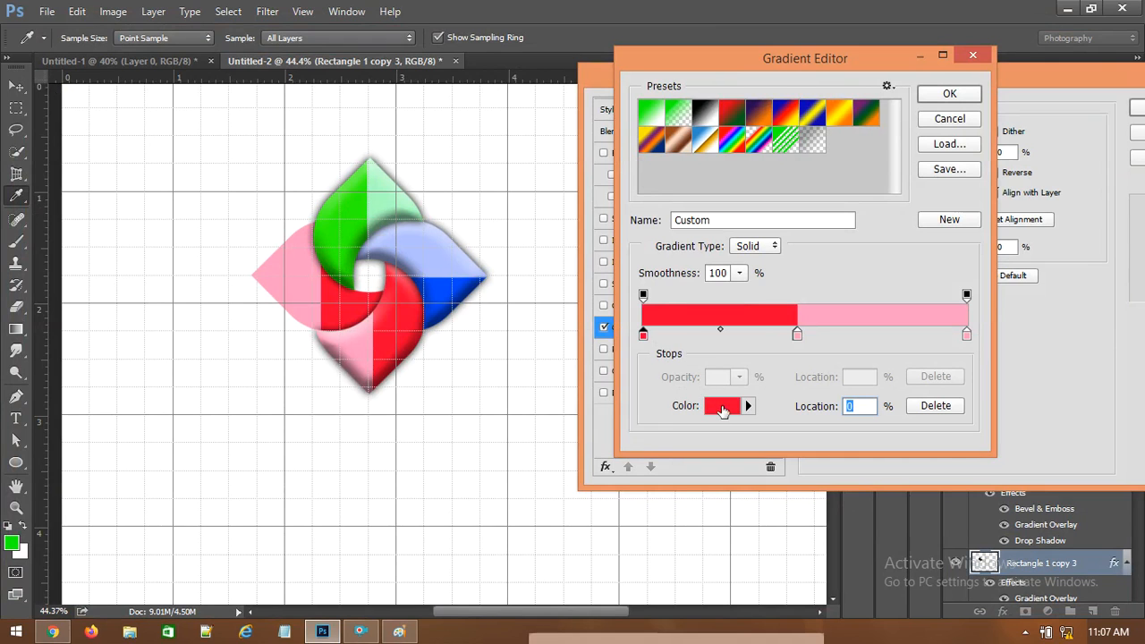
{"action": "left_click", "coordinate": [716, 406]}
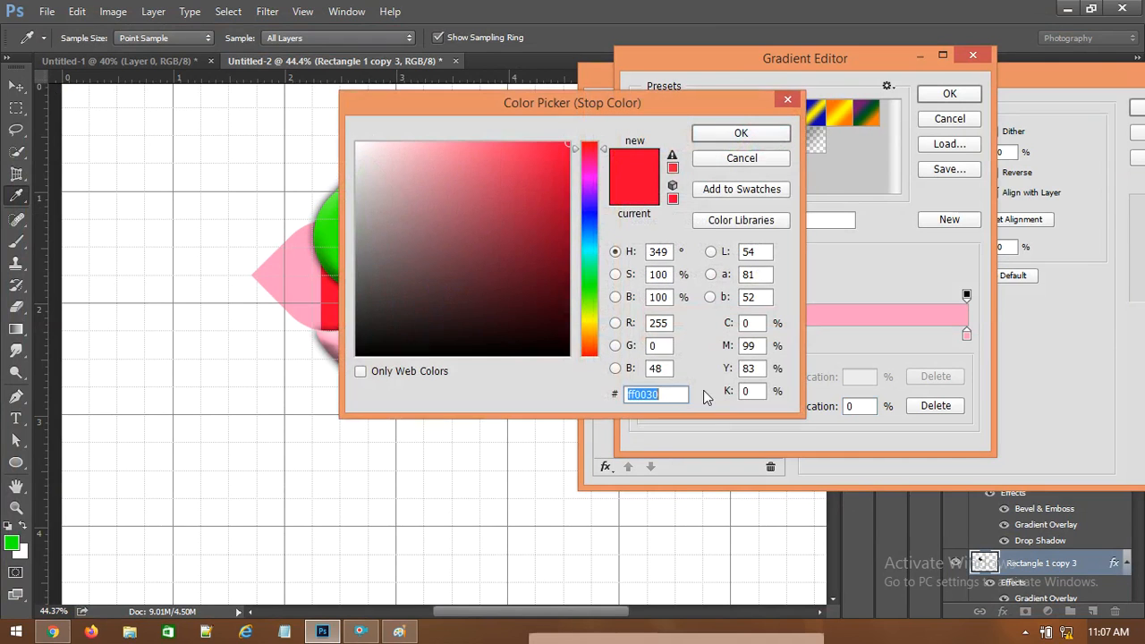
{"action": "left_click", "coordinate": [591, 322]}
{"action": "left_click", "coordinate": [741, 132]}
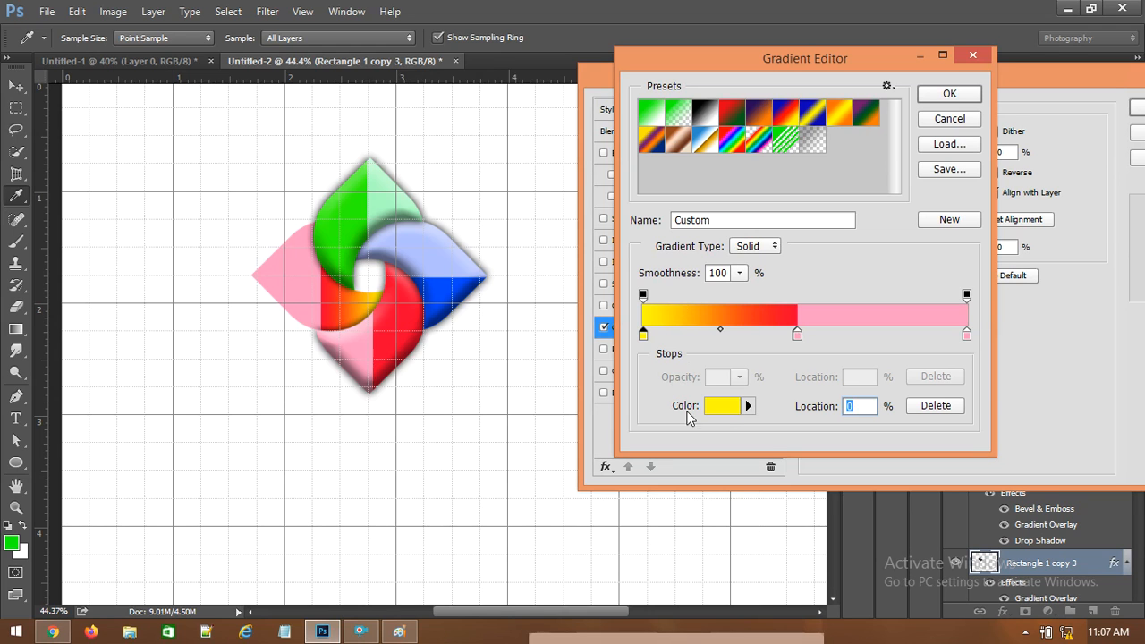
- Copy the start stop's colour fffc00 onto the red middle stop and move that stop to 45%
{"action": "left_click", "coordinate": [724, 407]}
{"action": "right_click", "coordinate": [626, 394]}
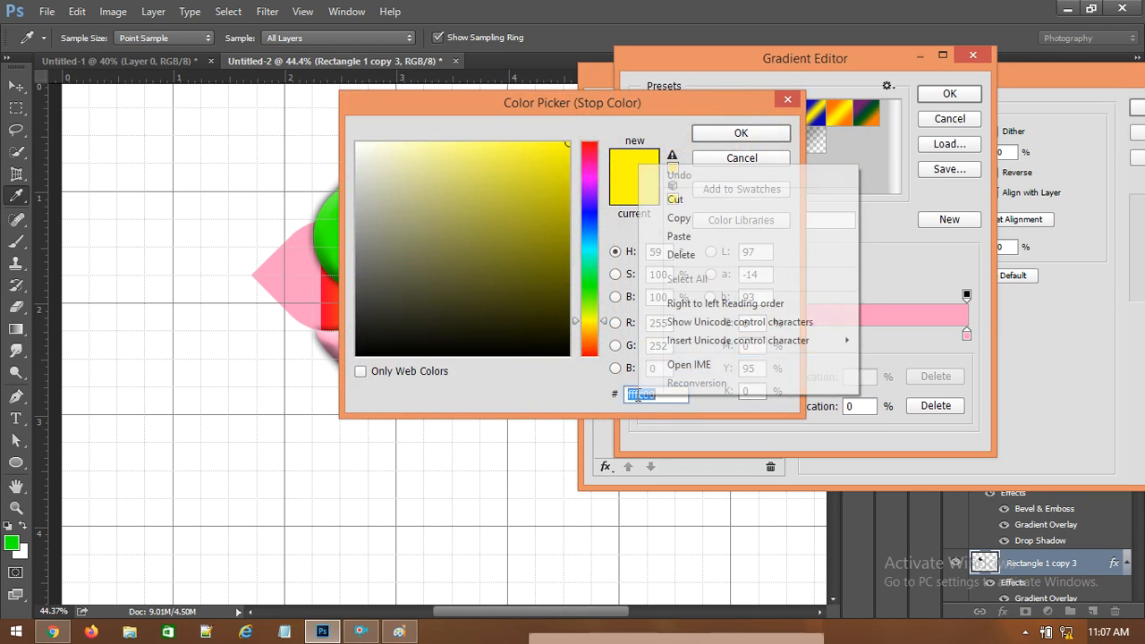
{"action": "left_click", "coordinate": [685, 220]}
{"action": "left_click", "coordinate": [741, 133]}
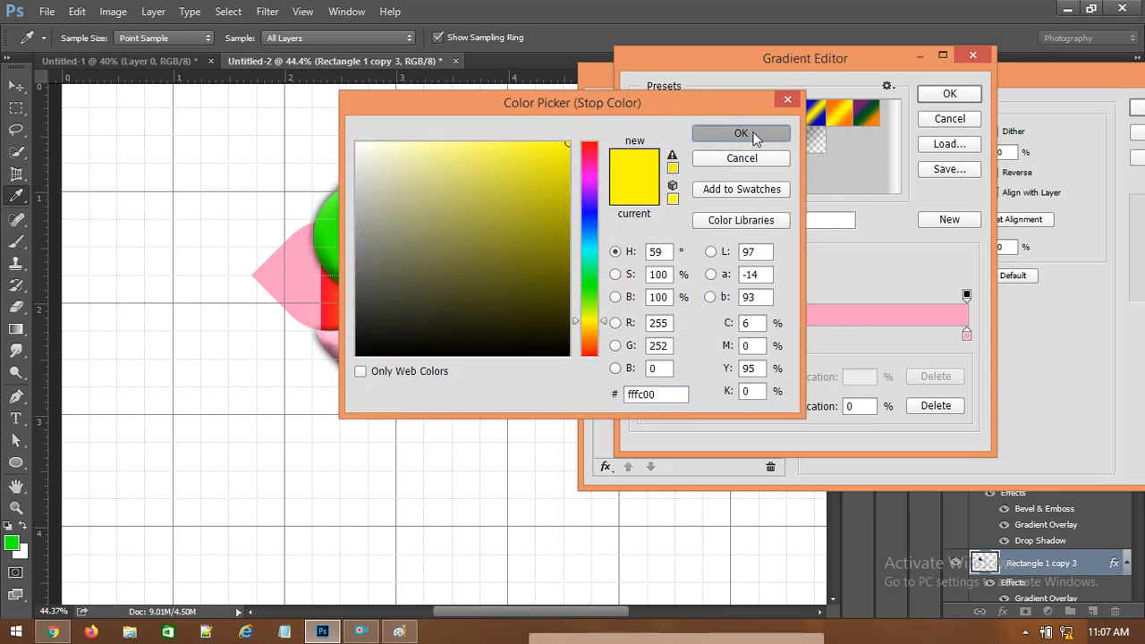
{"action": "left_click_drag", "start_coordinate": [796, 336], "coordinate": [790, 337]}
{"action": "left_click", "coordinate": [730, 410]}
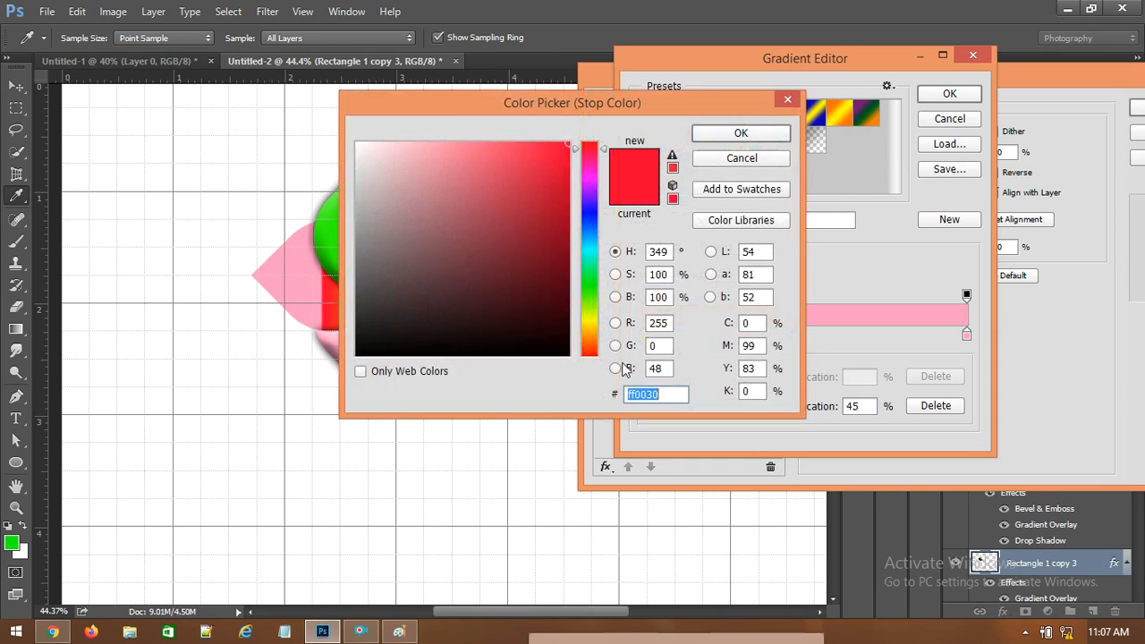
{"action": "right_click", "coordinate": [646, 393]}
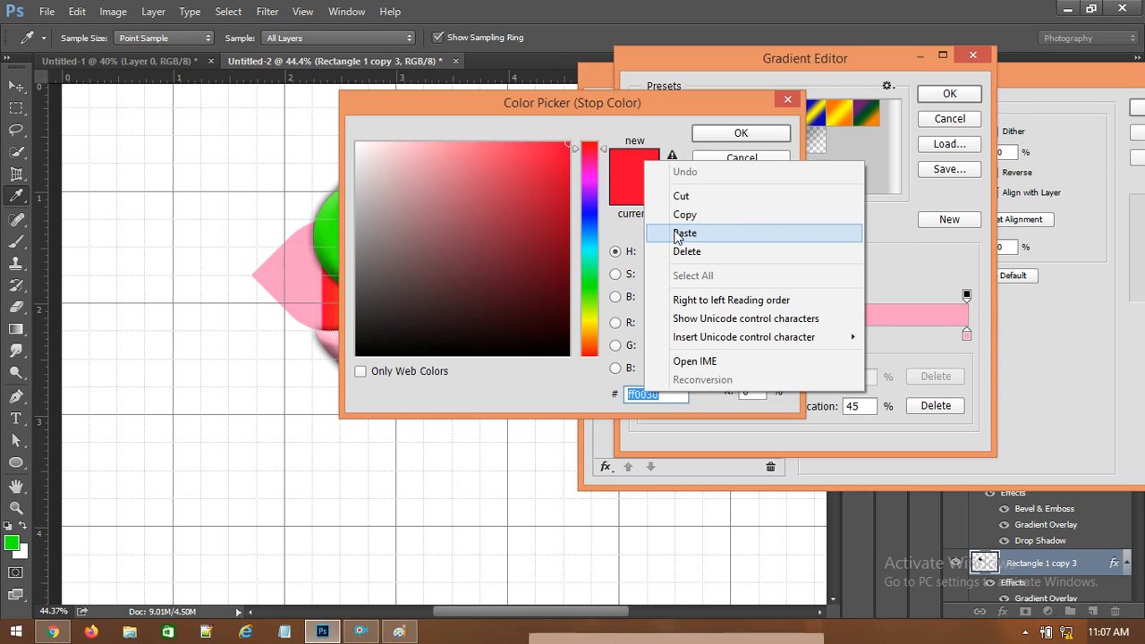
{"action": "left_click", "coordinate": [682, 234]}
{"action": "left_click", "coordinate": [741, 135]}
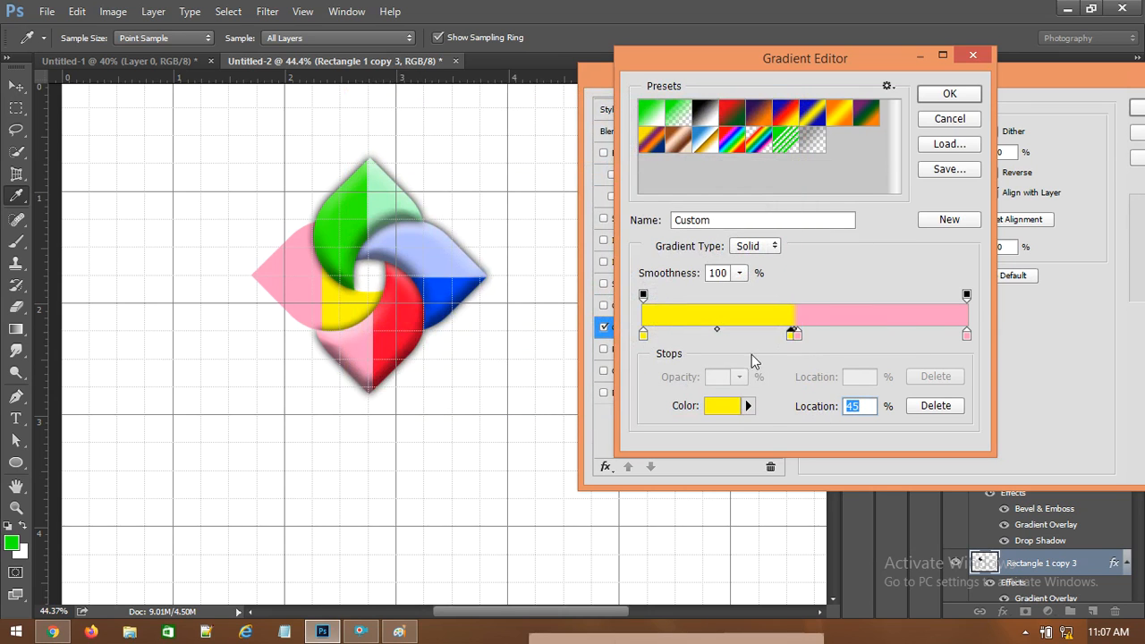
- Set the gradient's end stop to the pale yellow fffeb8
{"action": "left_click", "coordinate": [966, 334]}
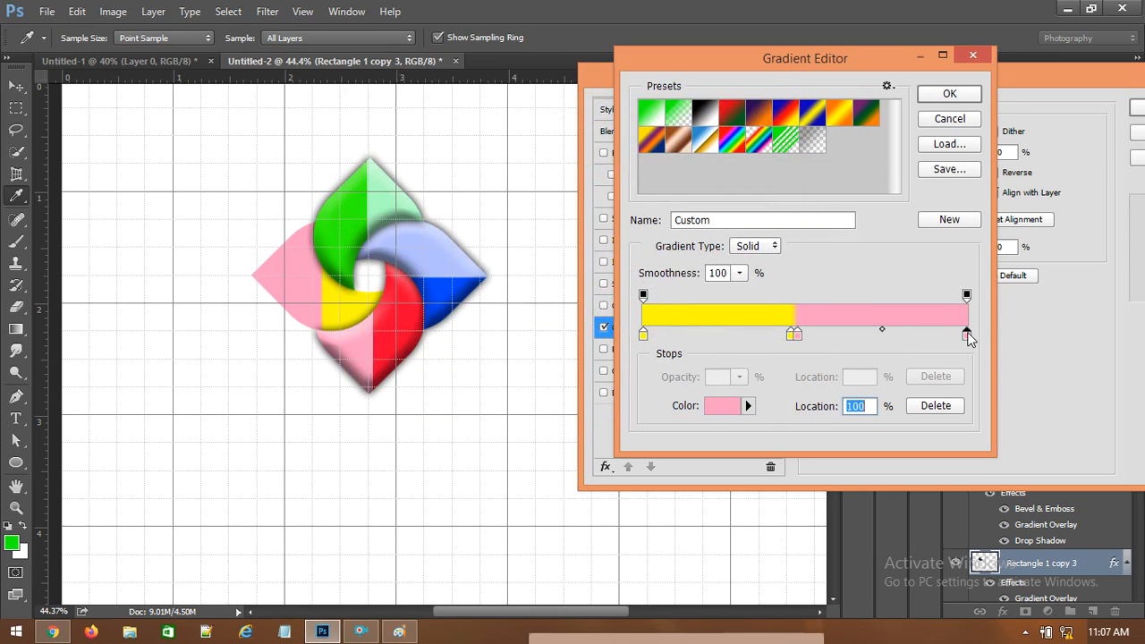
{"action": "left_click", "coordinate": [721, 407]}
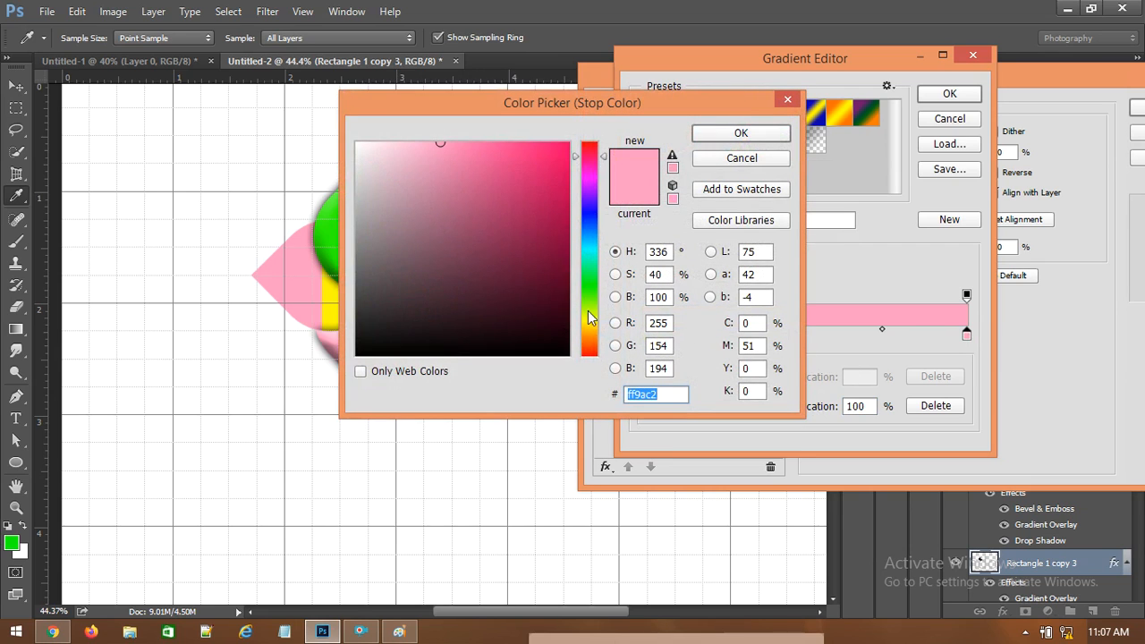
{"action": "key", "text": "ctrl+v"}
{"action": "left_click_drag", "start_coordinate": [520, 201], "coordinate": [414, 143]}
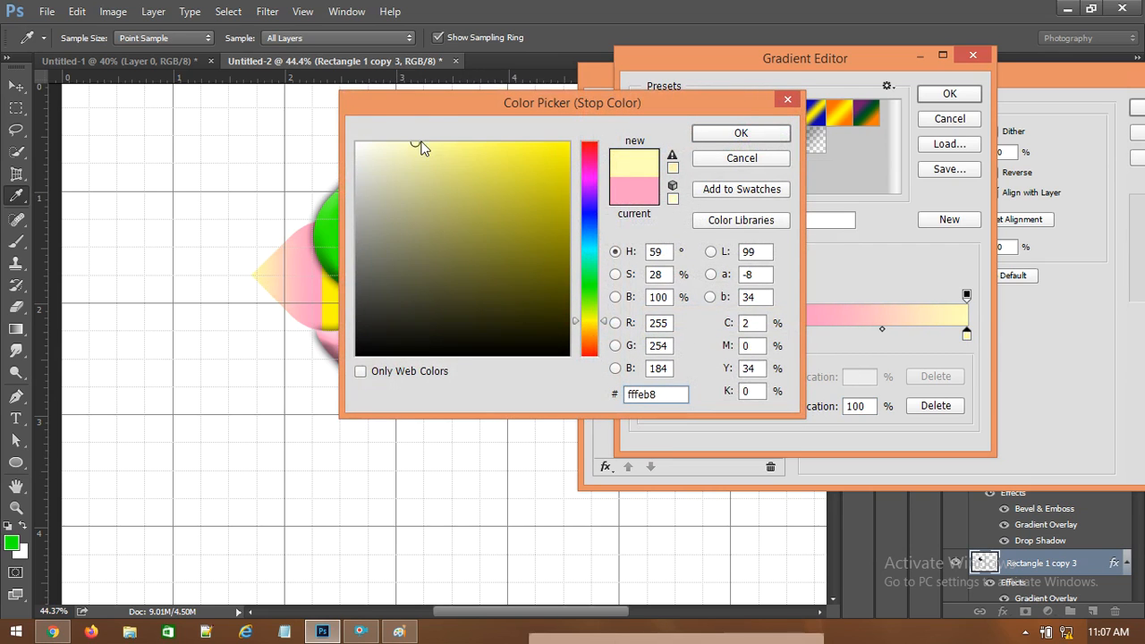
{"action": "left_click", "coordinate": [740, 133]}
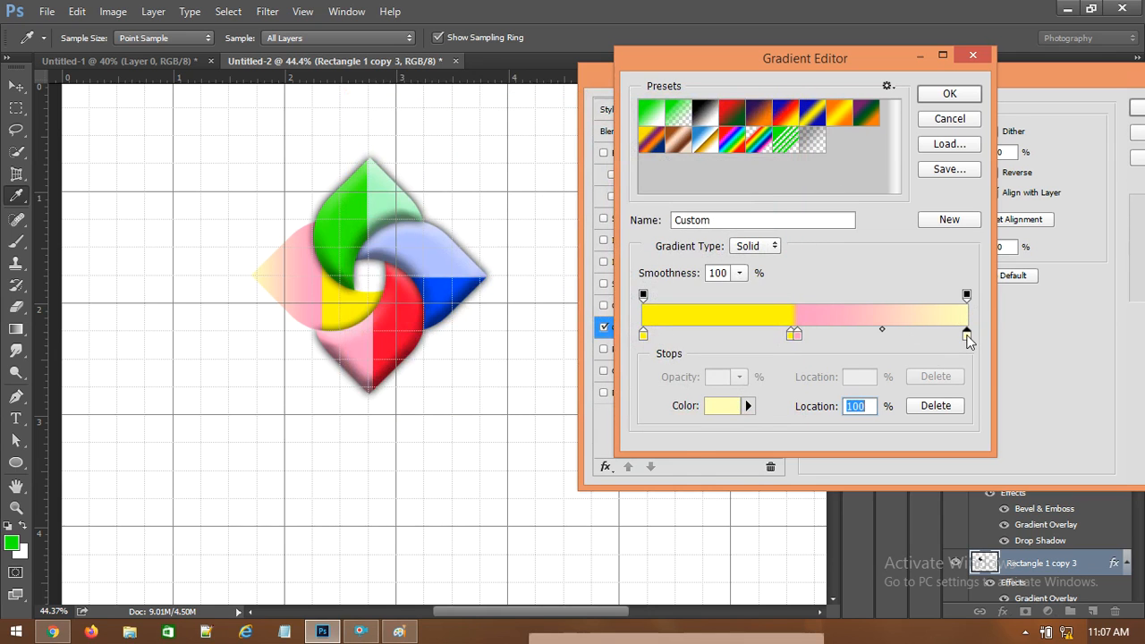
- Copy the end stop's colour fffeb8 onto the pink 48% stop and bring the yellow middle stop to 48% for a hard split
{"action": "left_click", "coordinate": [715, 408]}
{"action": "right_click", "coordinate": [647, 399]}
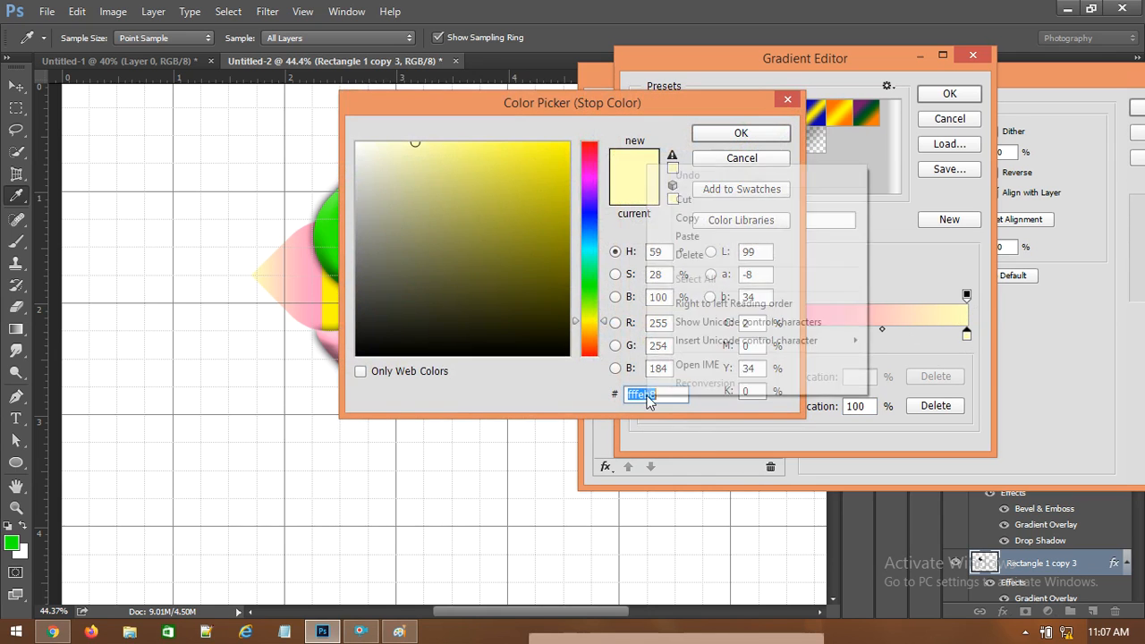
{"action": "left_click", "coordinate": [690, 220]}
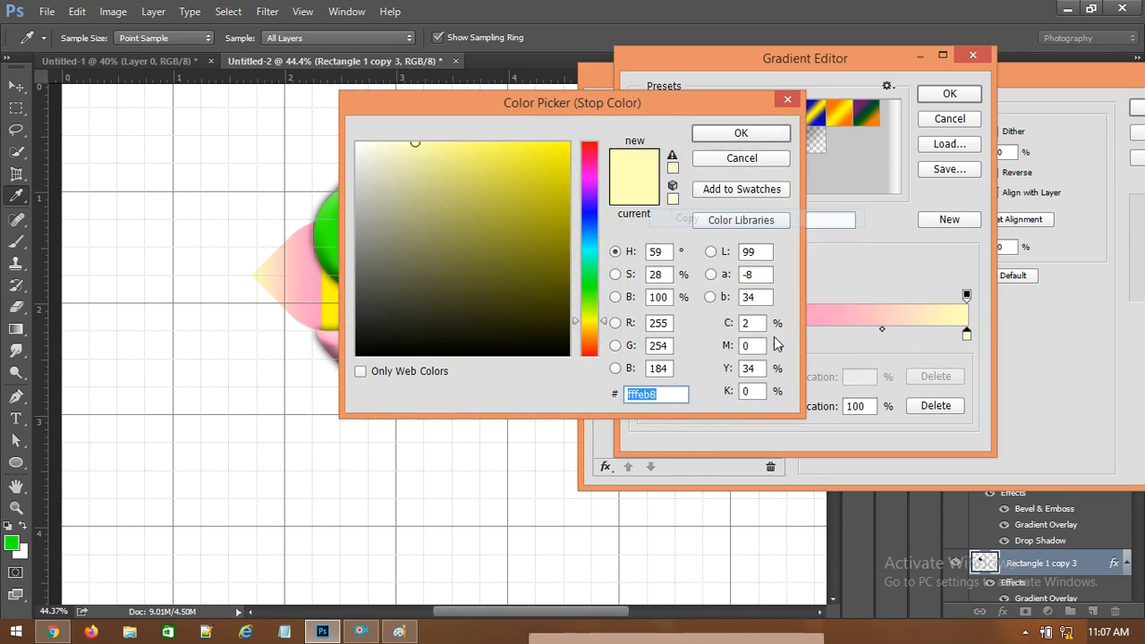
{"action": "left_click", "coordinate": [741, 134]}
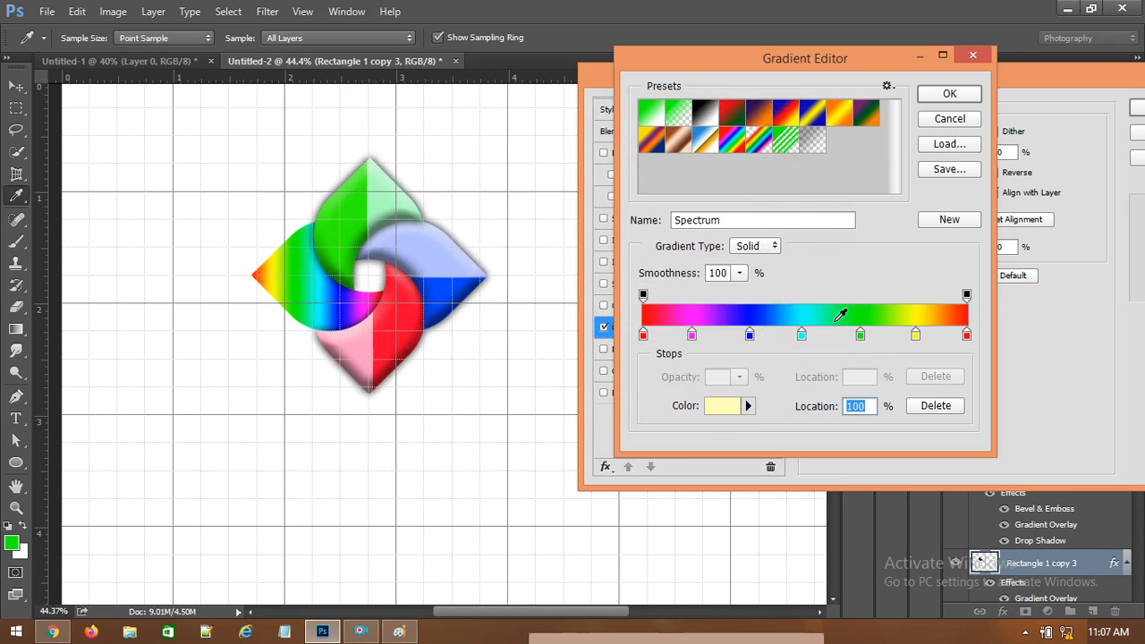
{"action": "key", "text": "ctrl+z"}
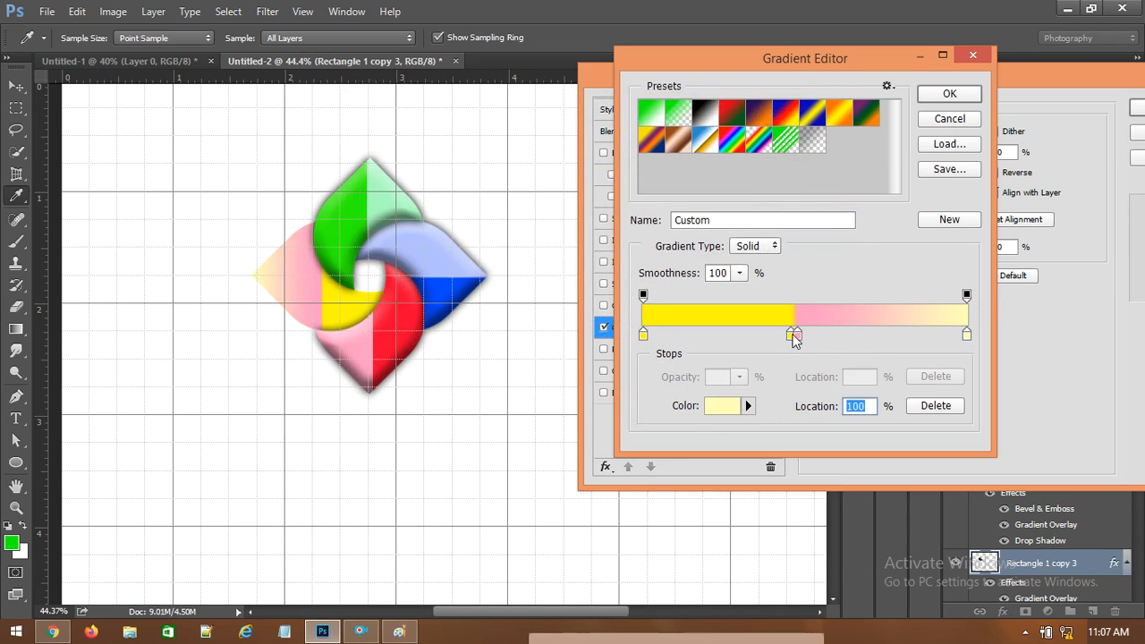
{"action": "left_click", "coordinate": [795, 335]}
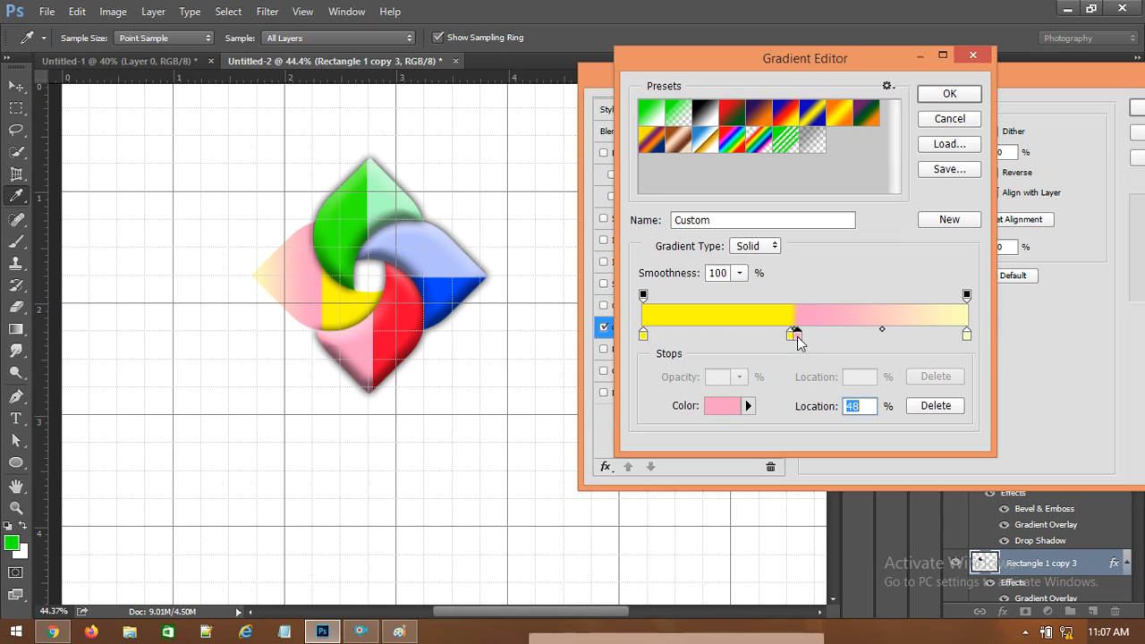
{"action": "left_click", "coordinate": [725, 406]}
{"action": "right_click", "coordinate": [645, 399]}
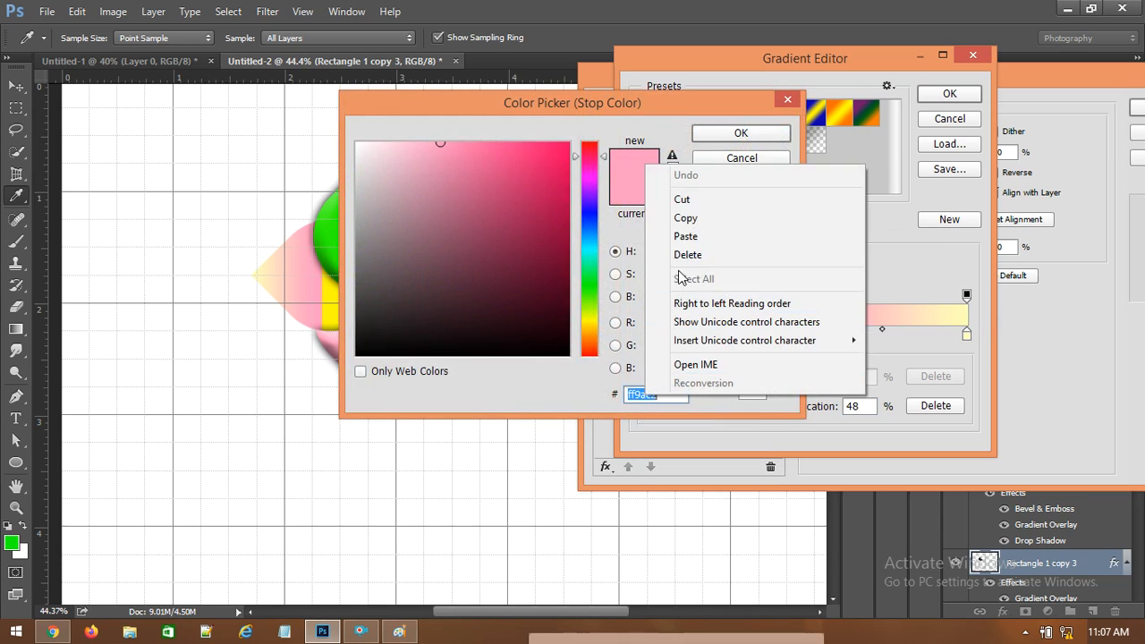
{"action": "left_click", "coordinate": [706, 236]}
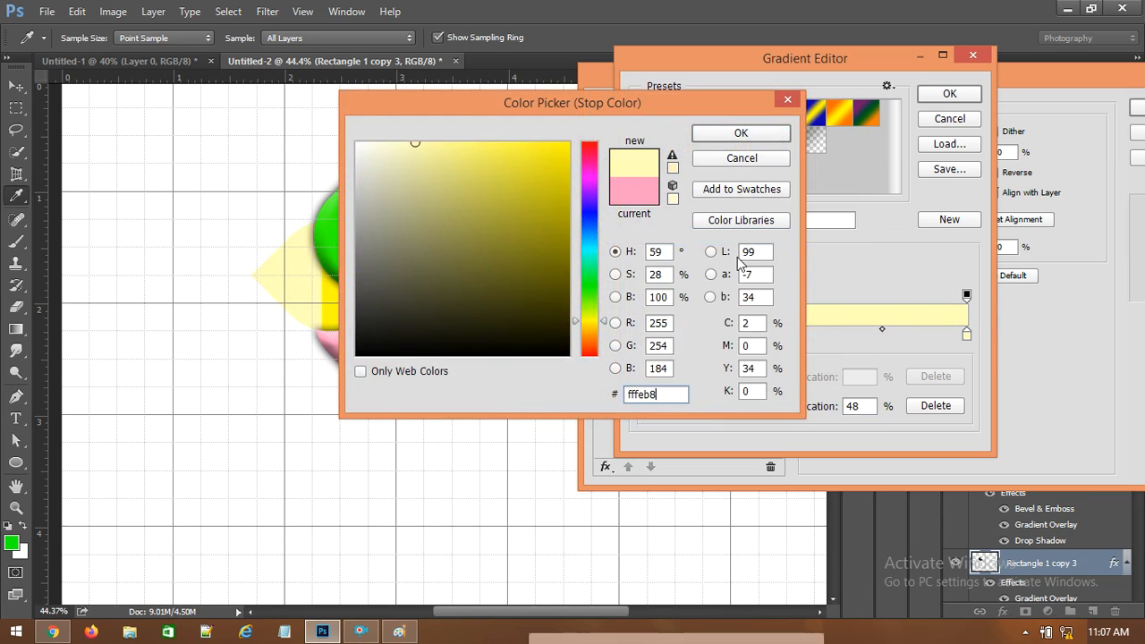
{"action": "left_click", "coordinate": [740, 133]}
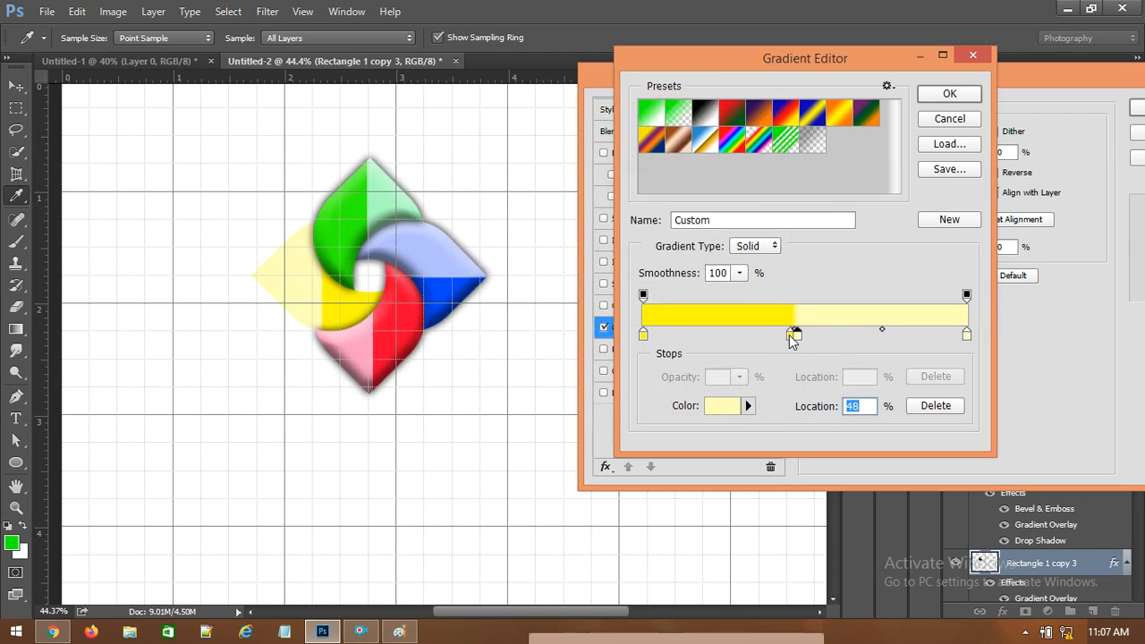
{"action": "left_click", "coordinate": [791, 335]}
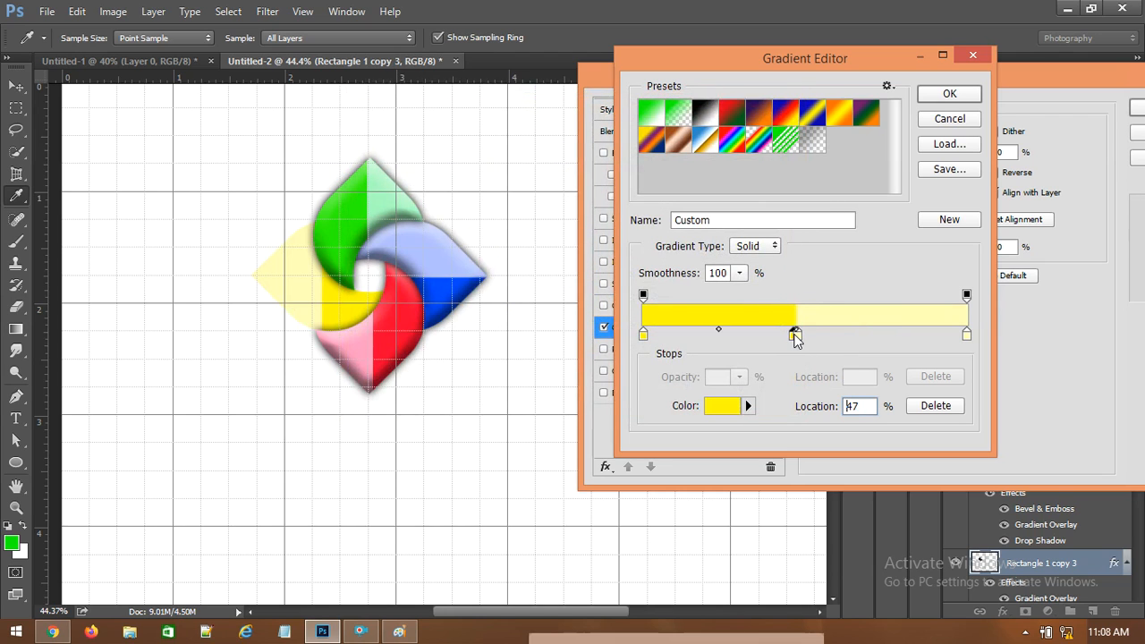
{"action": "left_click_drag", "start_coordinate": [795, 339], "coordinate": [796, 338]}
- Change the gradient's end stop to the olive a09f2f and copy its colour code
{"action": "left_click", "coordinate": [967, 337]}
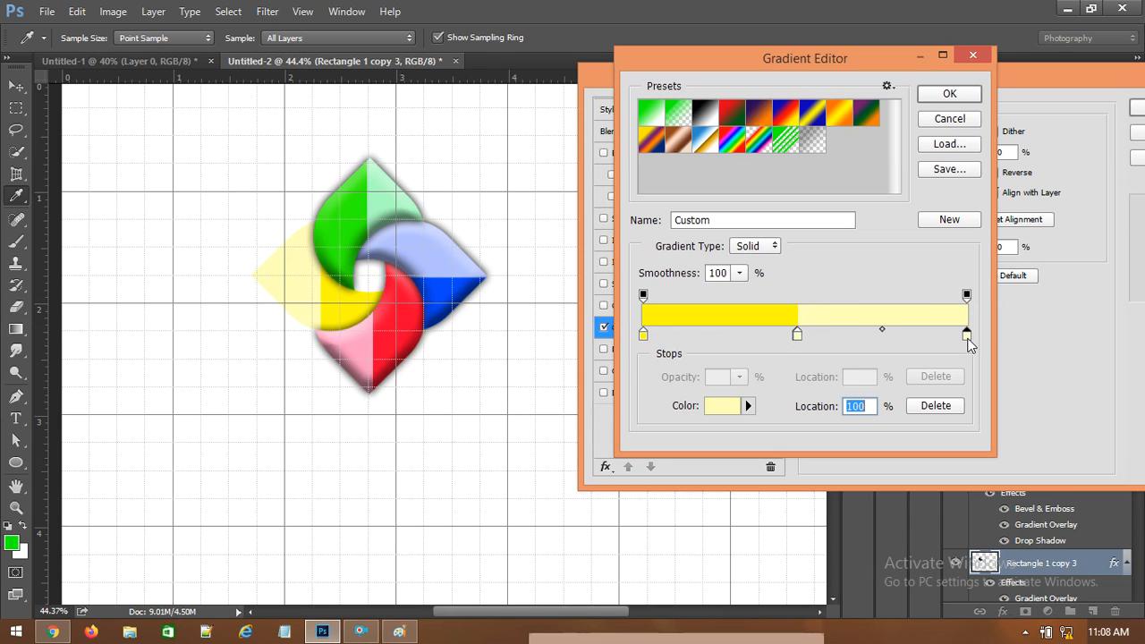
{"action": "left_click", "coordinate": [718, 407]}
{"action": "left_click_drag", "start_coordinate": [491, 189], "coordinate": [465, 144]}
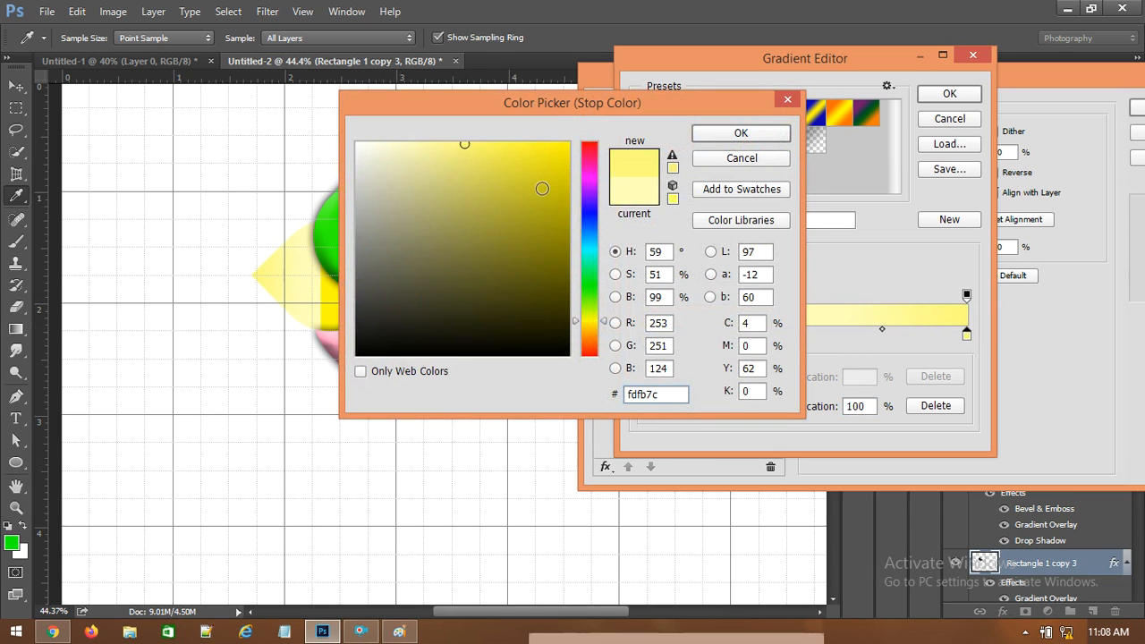
{"action": "left_click", "coordinate": [474, 183]}
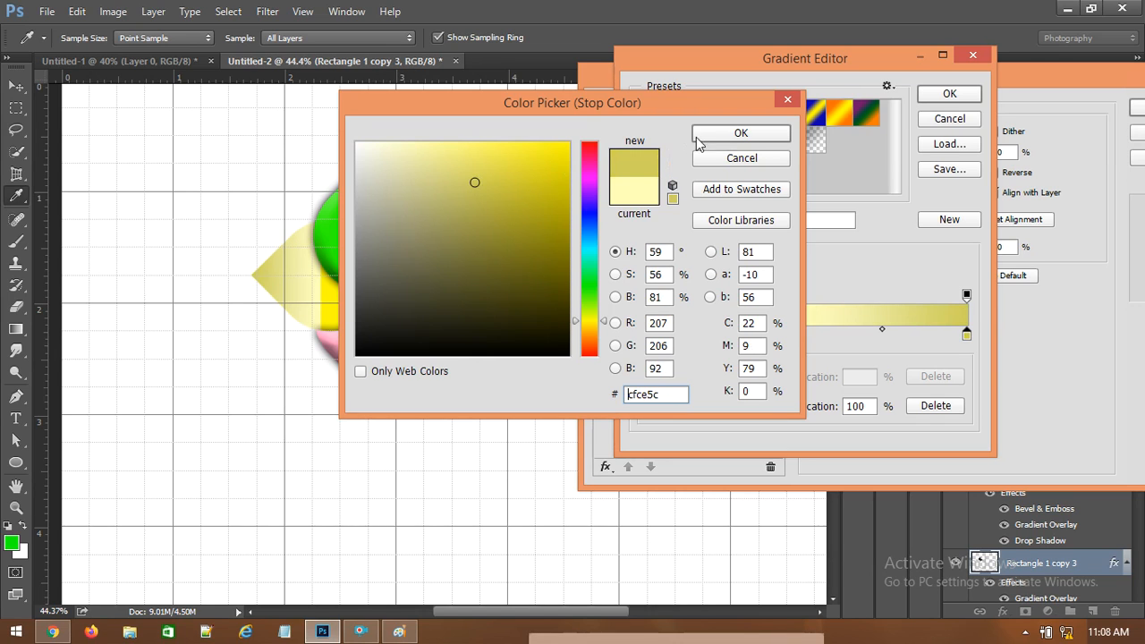
{"action": "left_click_drag", "start_coordinate": [488, 158], "coordinate": [507, 222]}
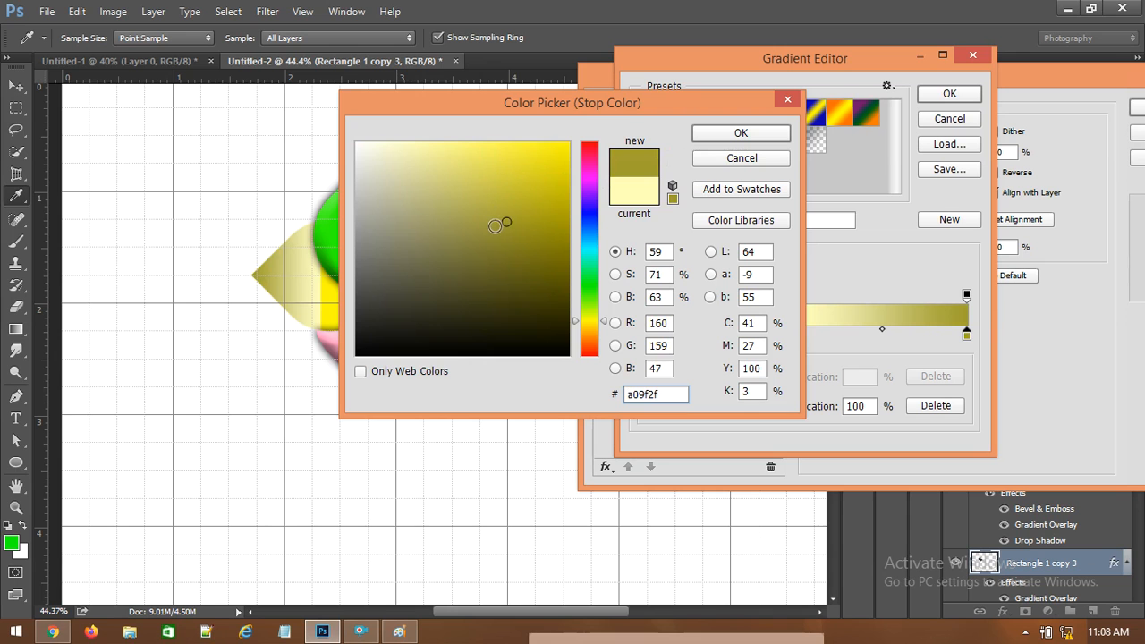
{"action": "left_click", "coordinate": [741, 135]}
{"action": "left_click", "coordinate": [724, 405]}
{"action": "right_click", "coordinate": [638, 393]}
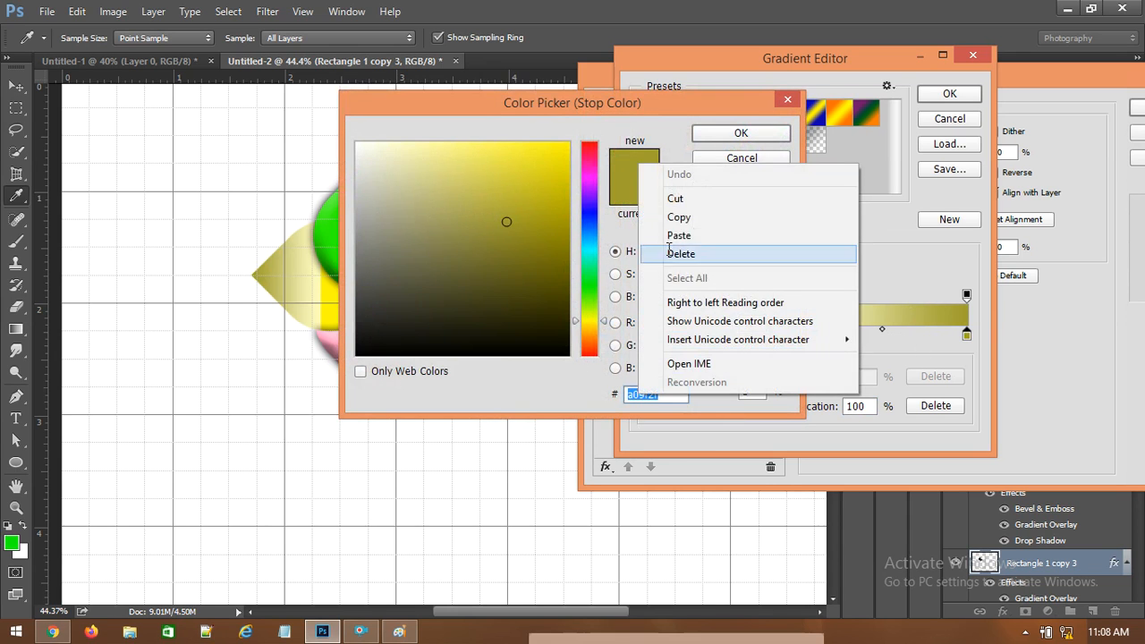
{"action": "left_click", "coordinate": [716, 219]}
{"action": "left_click", "coordinate": [740, 133]}
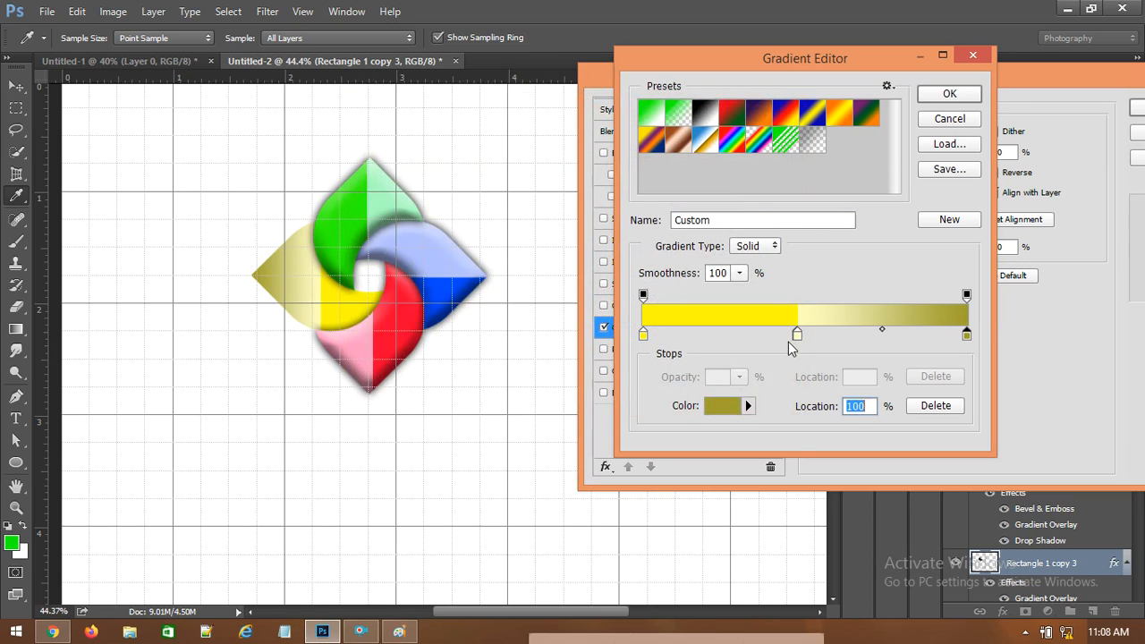
{"action": "left_click", "coordinate": [796, 336]}
{"action": "left_click", "coordinate": [726, 406]}
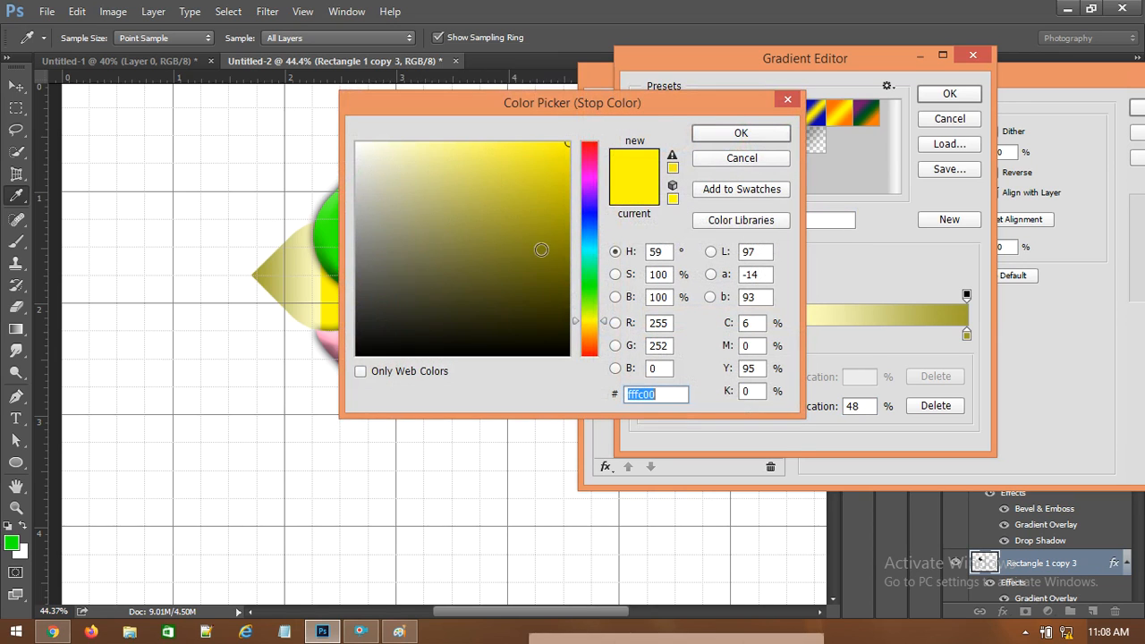
{"action": "right_click", "coordinate": [638, 397]}
{"action": "left_click", "coordinate": [672, 240]}
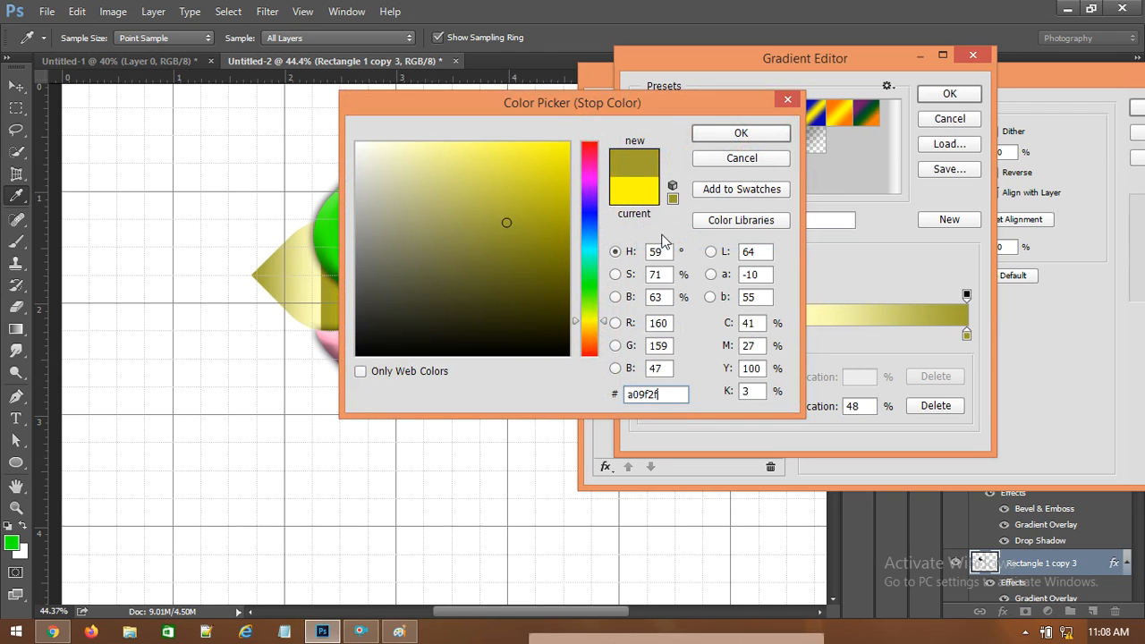
{"action": "left_click", "coordinate": [741, 158]}
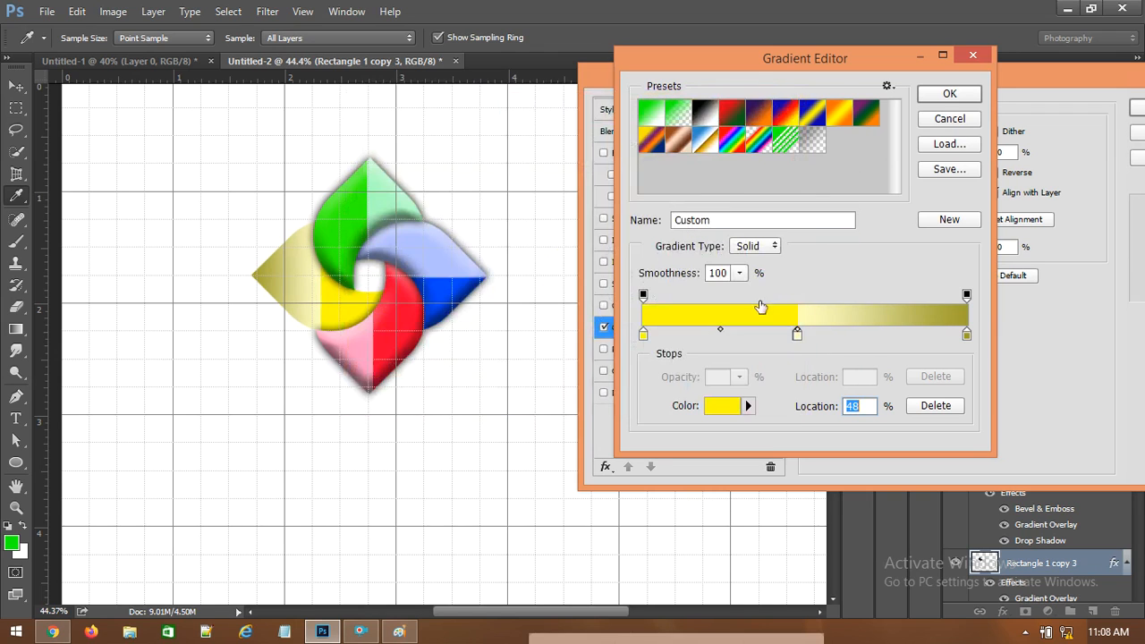
- Apply the olive a09f2f to the gradient's 48% stop and bring the yellow middle stop to 47% for a hard split
{"action": "left_click_drag", "start_coordinate": [797, 336], "coordinate": [789, 337]}
{"action": "left_click", "coordinate": [797, 336]}
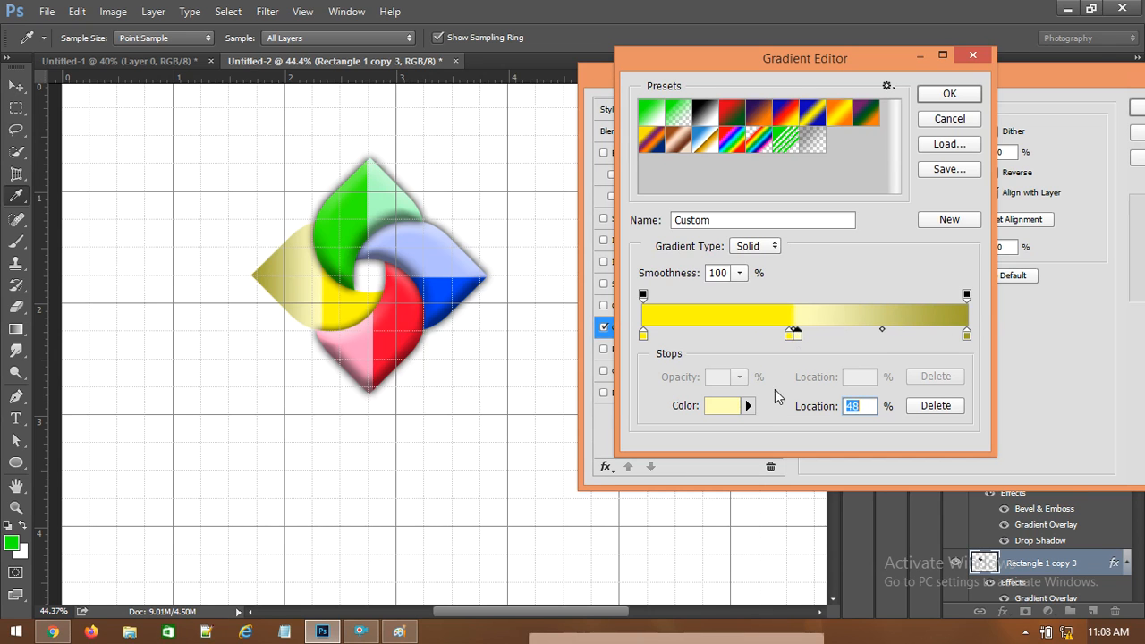
{"action": "left_click", "coordinate": [723, 407]}
{"action": "right_click", "coordinate": [640, 394]}
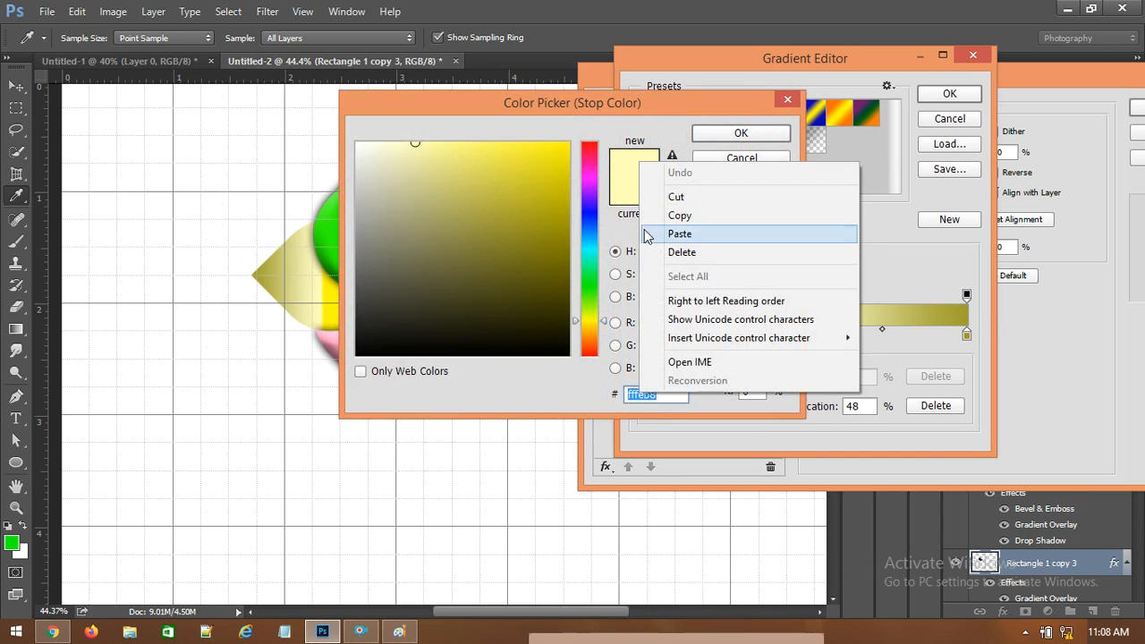
{"action": "left_click", "coordinate": [672, 235]}
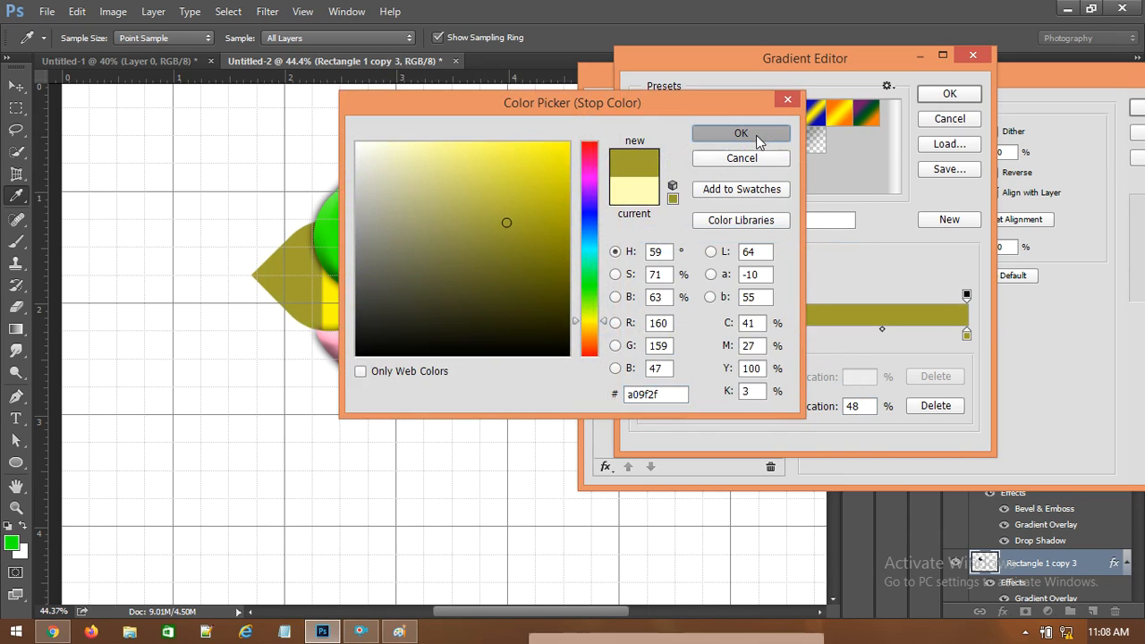
{"action": "left_click", "coordinate": [759, 134]}
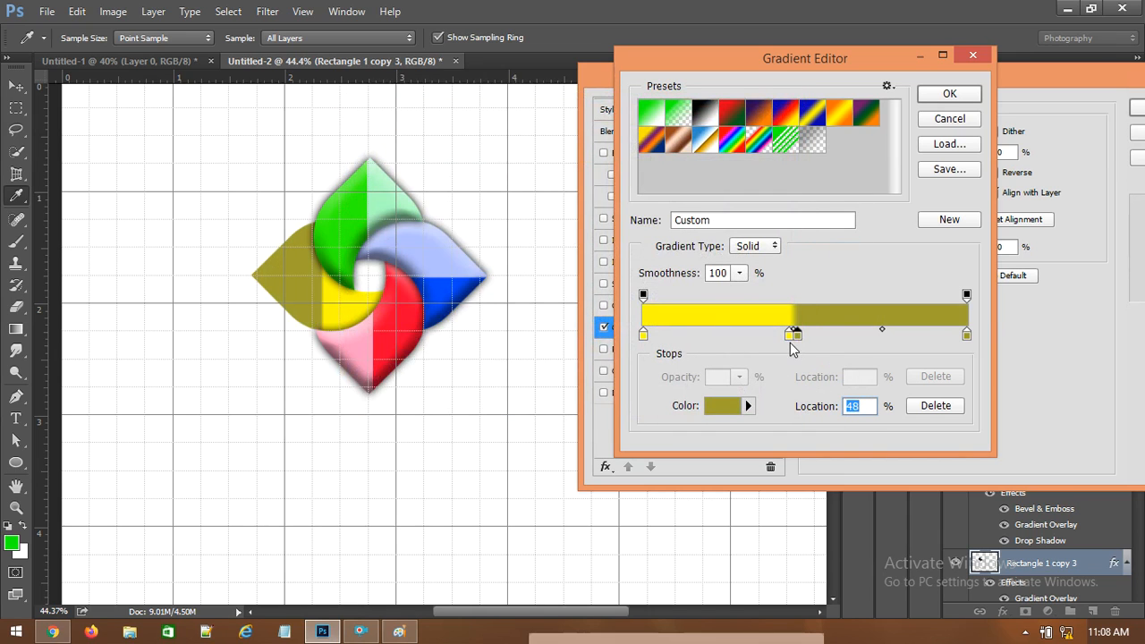
{"action": "left_click_drag", "start_coordinate": [788, 334], "coordinate": [798, 336]}
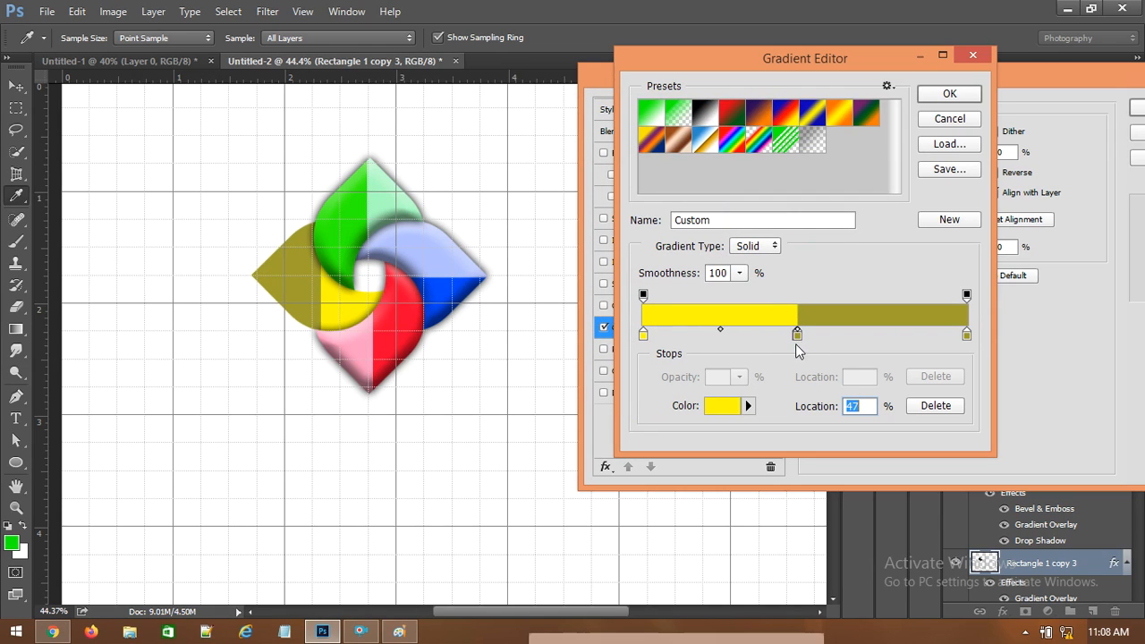
- Accept the yellow and olive gradient and apply the overlay at an angle of 90°
{"action": "left_click", "coordinate": [961, 100]}
{"action": "key", "text": "Tab"}
{"action": "type", "text": "90"}
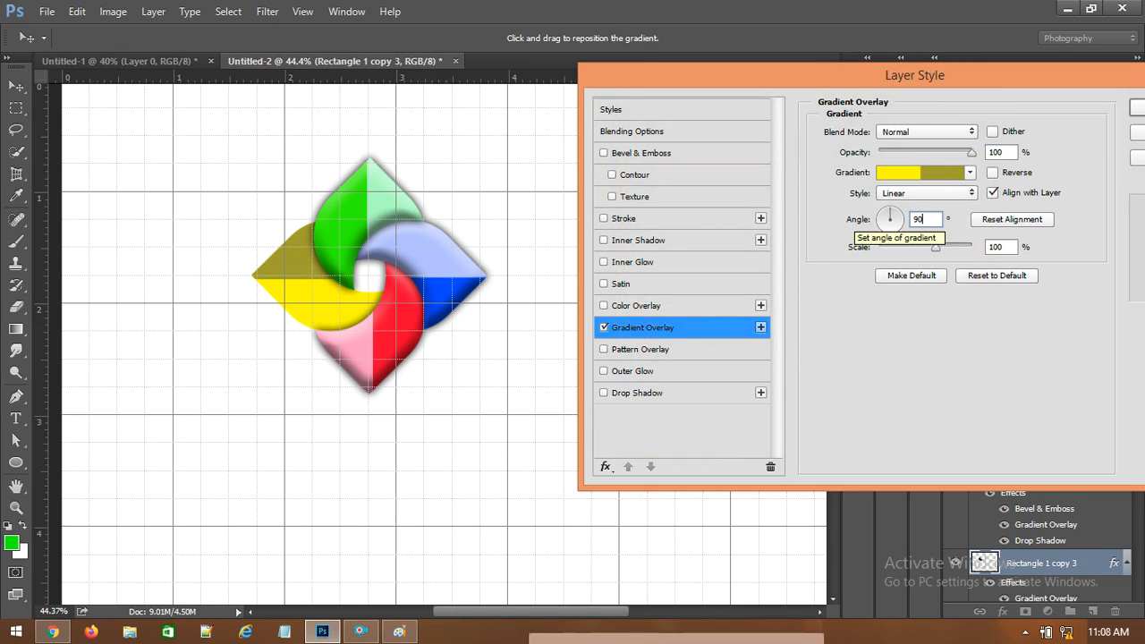
{"action": "key", "text": "Return"}
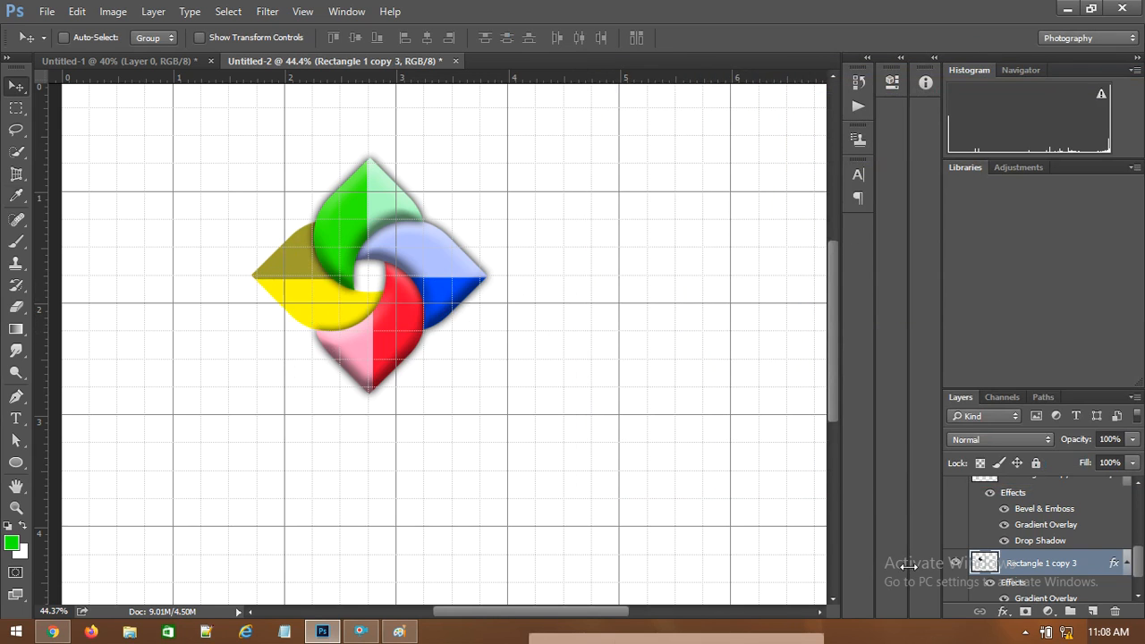
- Add Bevel & Emboss and Drop Shadow effects to the Rectangle 1 copy 3 layer
{"action": "right_click", "coordinate": [1015, 562]}
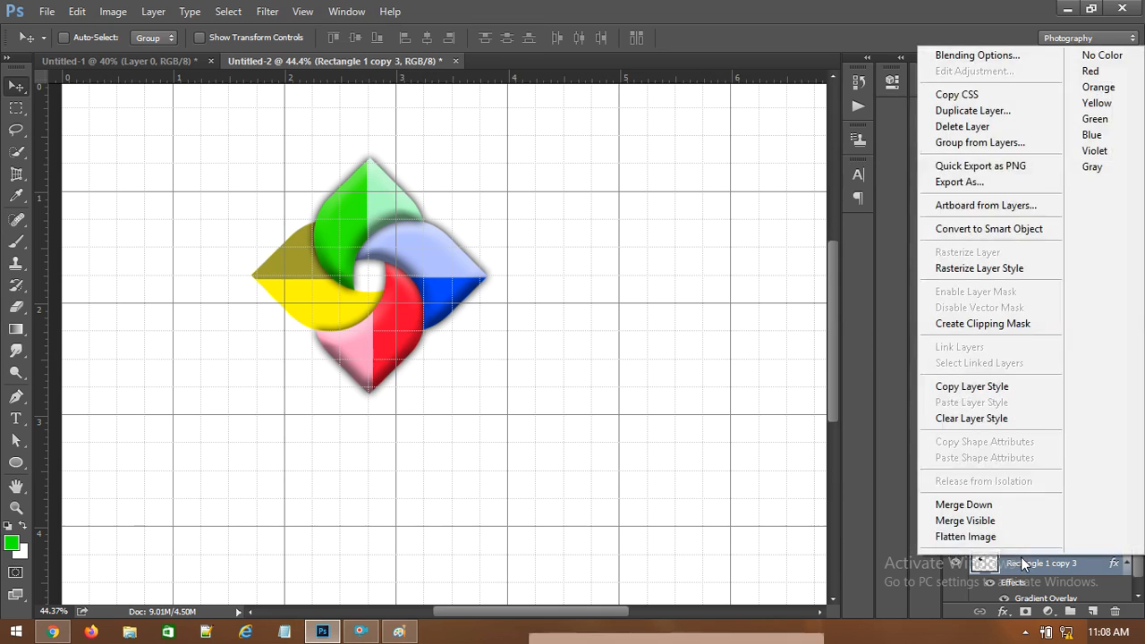
{"action": "left_click", "coordinate": [1002, 55]}
{"action": "left_click_drag", "start_coordinate": [679, 77], "coordinate": [902, 108]}
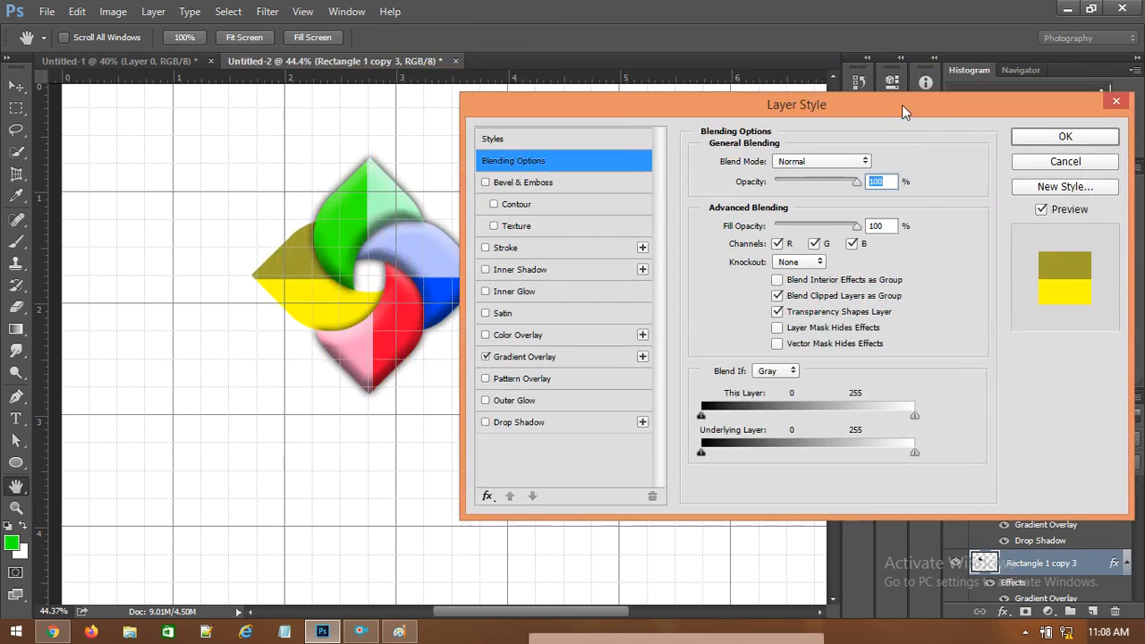
{"action": "left_click", "coordinate": [520, 184]}
{"action": "left_click", "coordinate": [528, 423]}
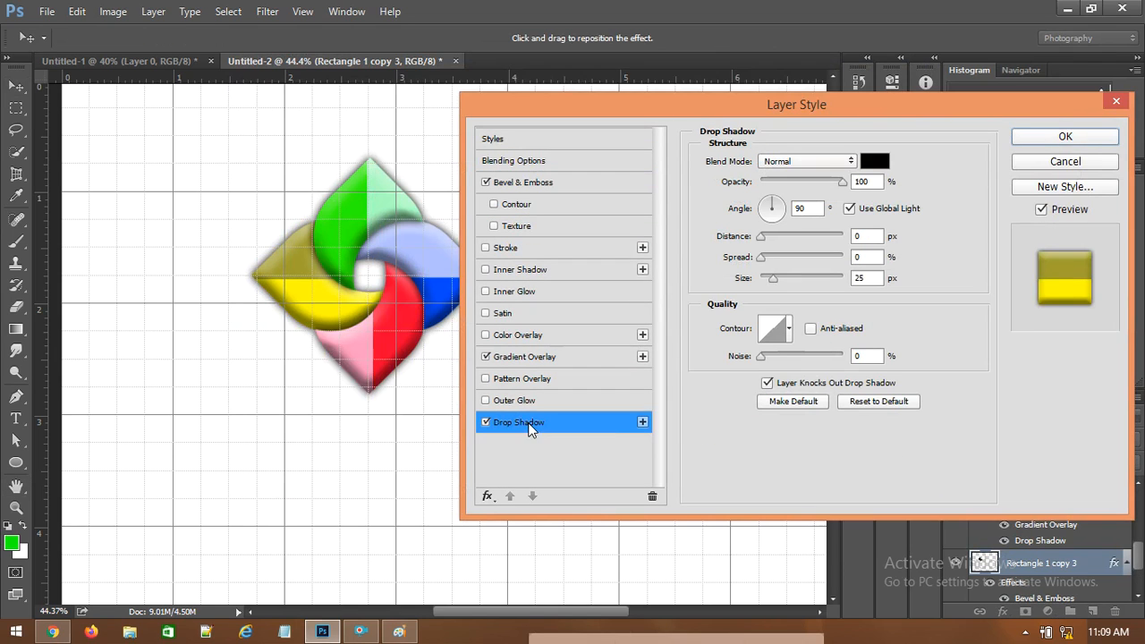
{"action": "left_click", "coordinate": [1030, 136]}
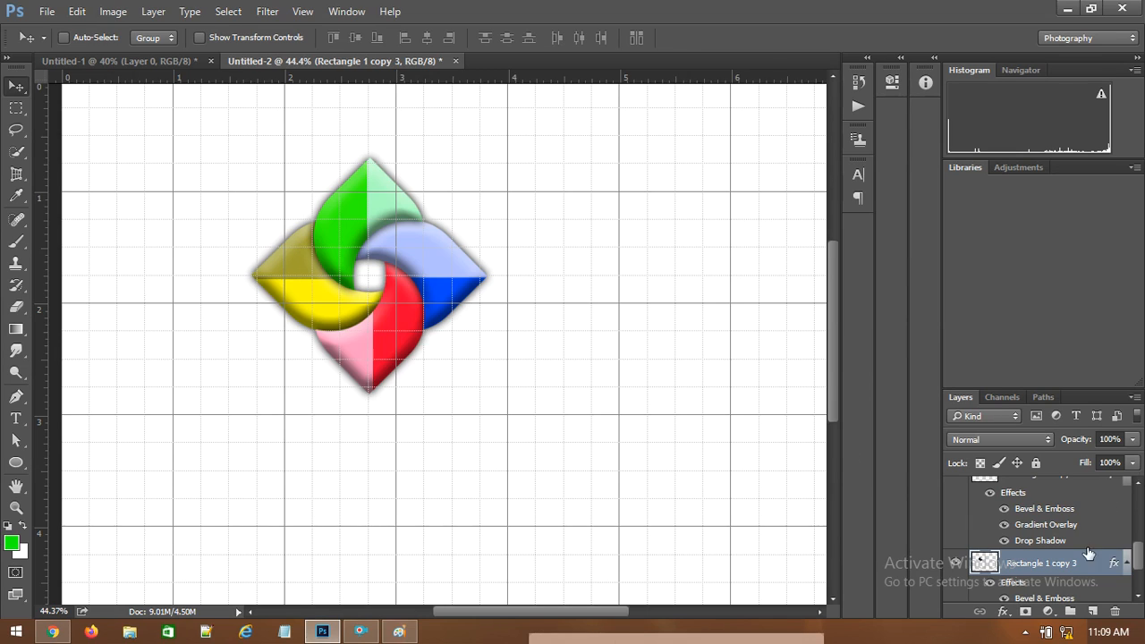
- Hide the document's grid
{"action": "left_click", "coordinate": [301, 10]}
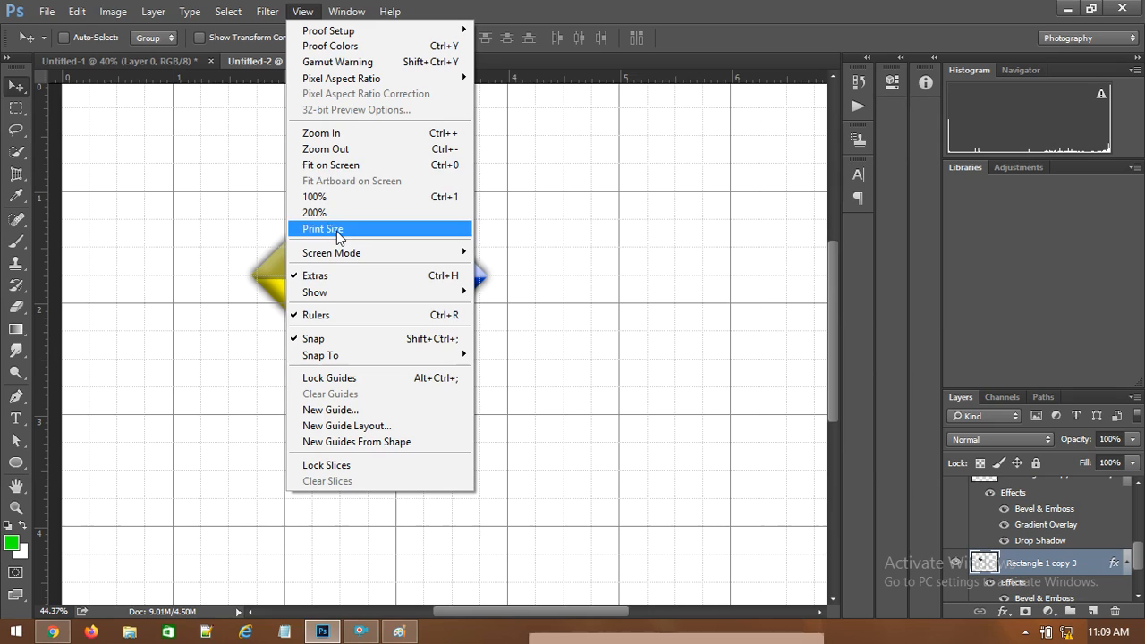
{"action": "mouse_move", "coordinate": [433, 296]}
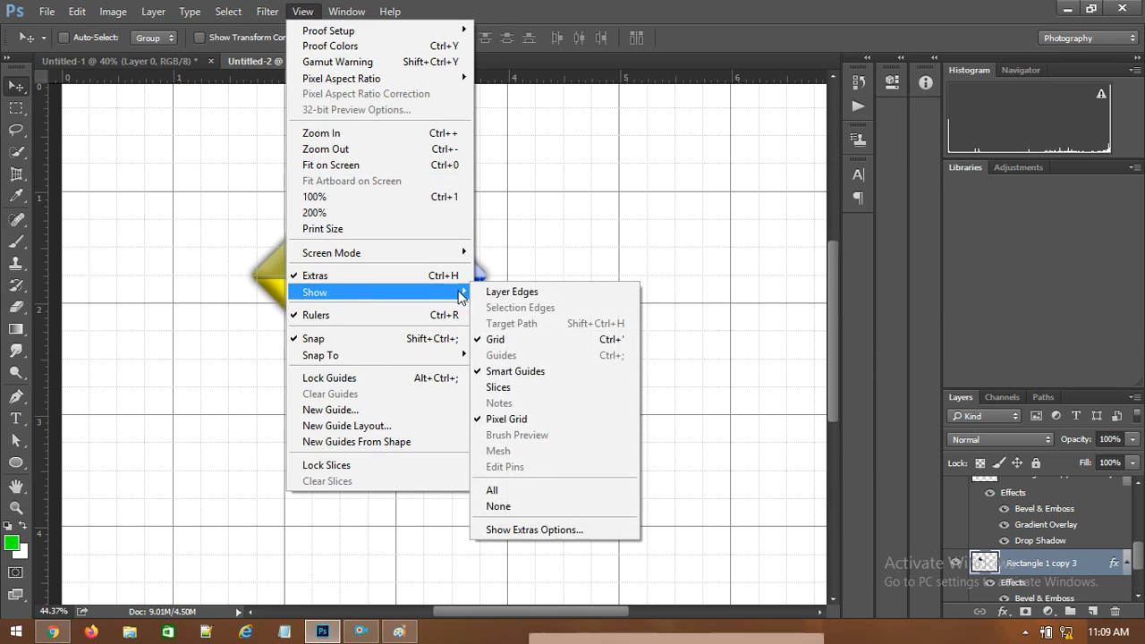
{"action": "left_click", "coordinate": [508, 340]}
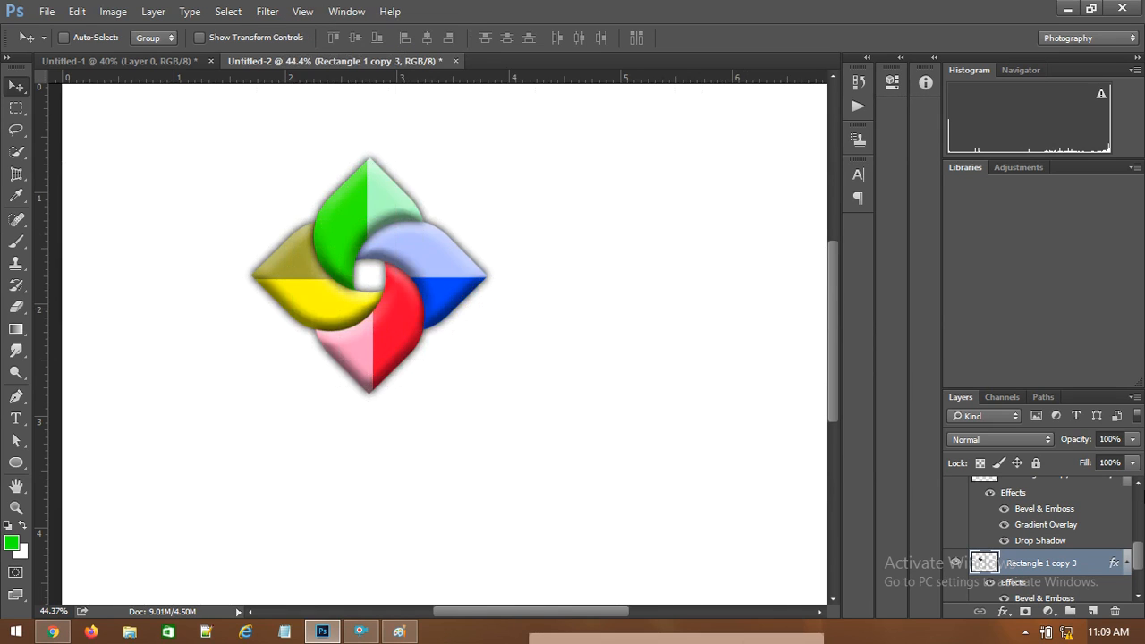
- Select the Background layer and activate the Gradient tool
{"action": "scroll", "coordinate": [1140, 541], "scroll_direction": "down", "scroll_amount": 3}
{"action": "left_click", "coordinate": [1047, 589]}
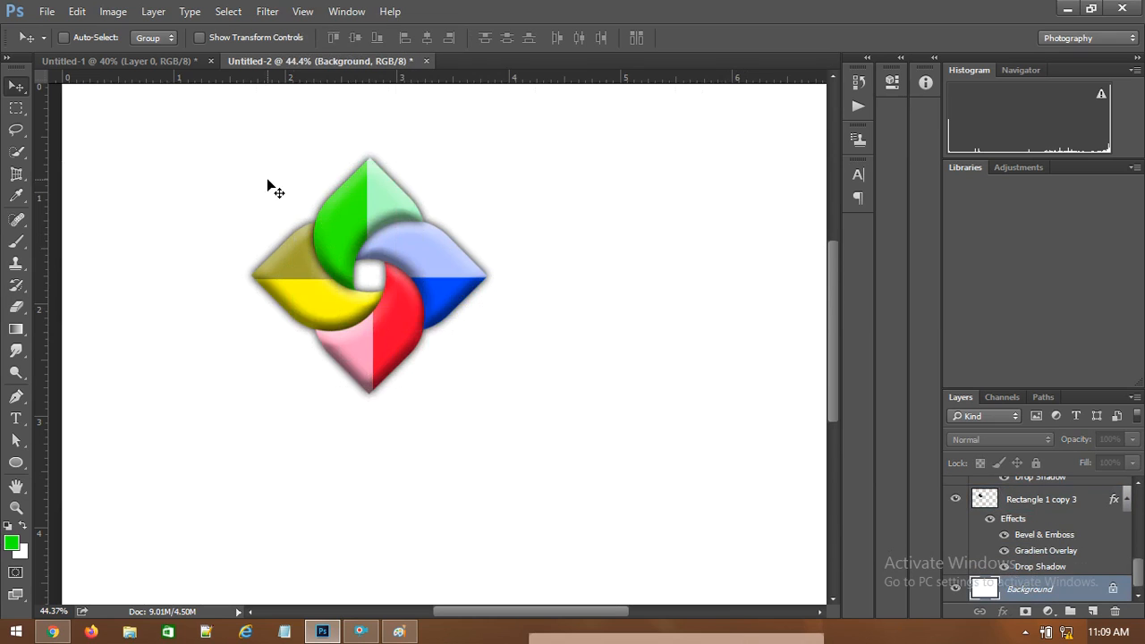
{"action": "left_click", "coordinate": [16, 328]}
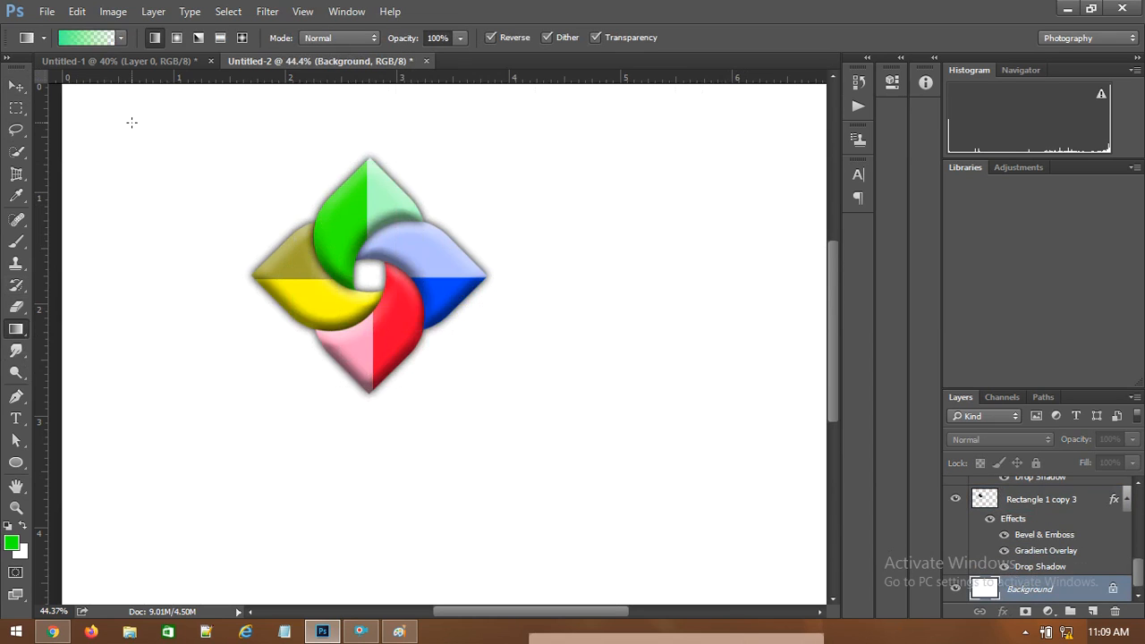
- Try a diagonal green gradient on the Background layer, and again with the gradient's start stop recoloured to grey 686e6b
{"action": "left_click_drag", "start_coordinate": [132, 122], "coordinate": [693, 519]}
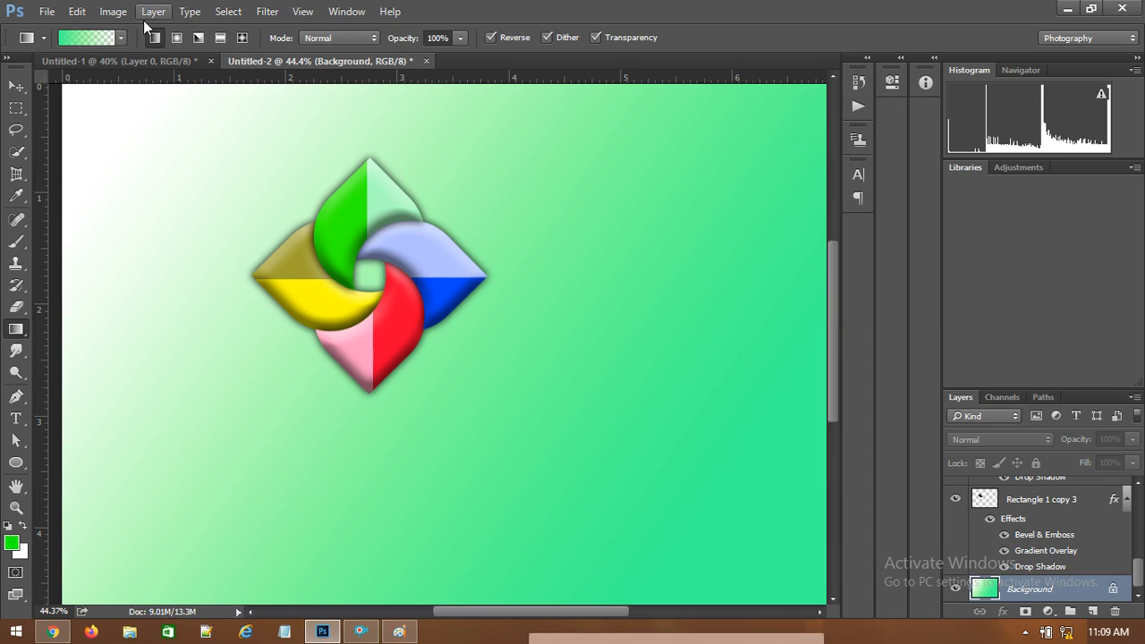
{"action": "left_click", "coordinate": [72, 38]}
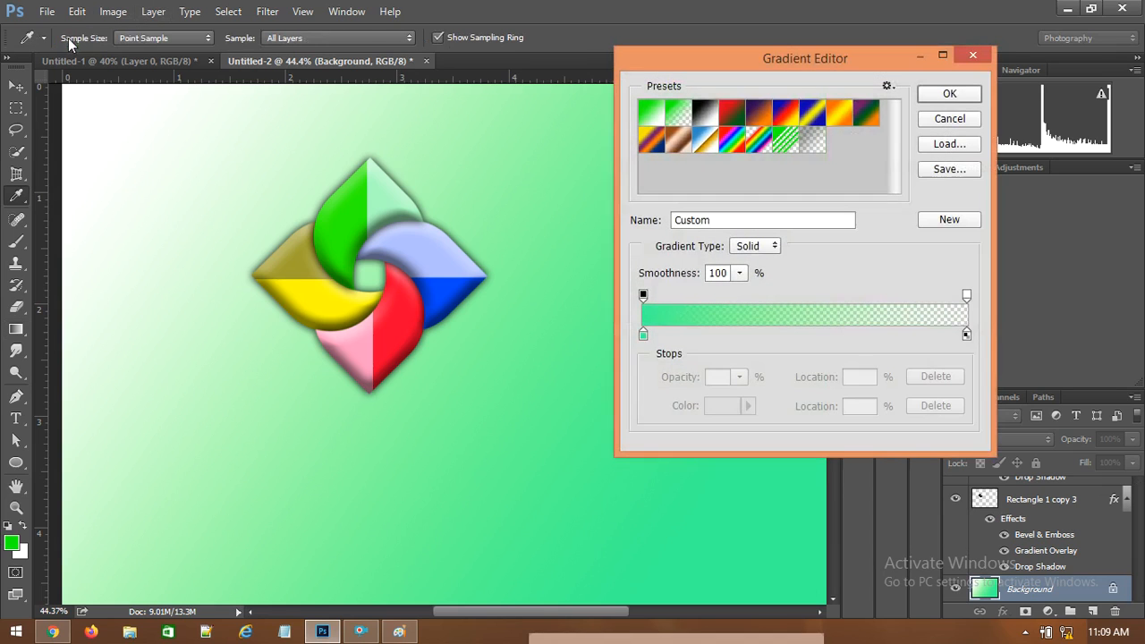
{"action": "left_click", "coordinate": [643, 335]}
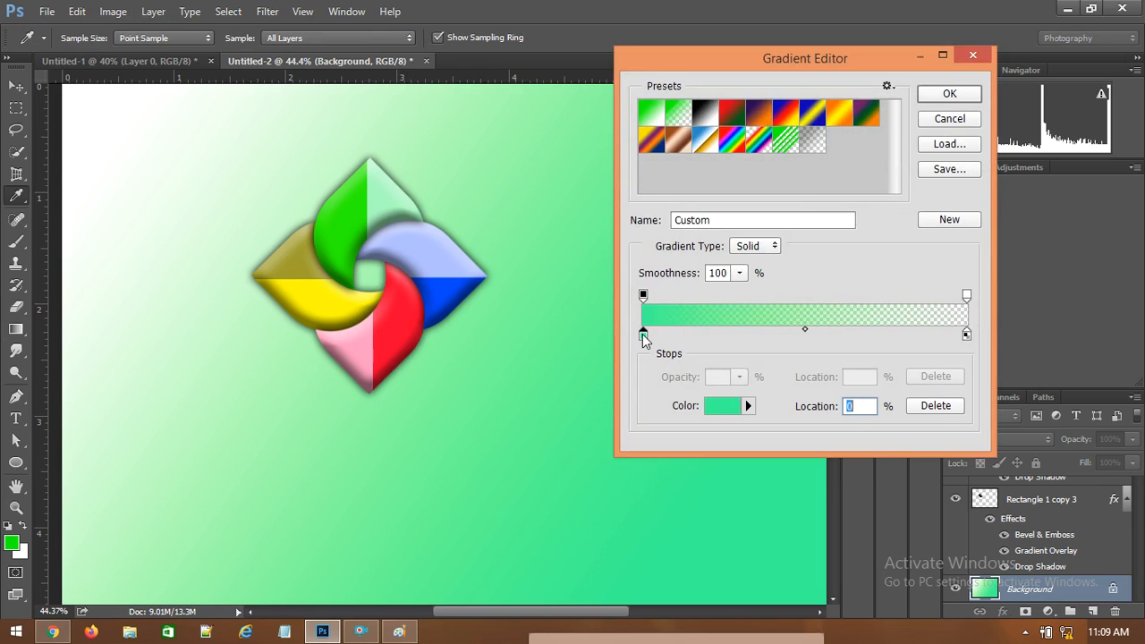
{"action": "double_click", "coordinate": [643, 337]}
{"action": "left_click_drag", "start_coordinate": [462, 297], "coordinate": [415, 327]}
{"action": "mouse_move", "coordinate": [569, 269]}
{"action": "left_mouse_down"}
{"action": "mouse_move", "coordinate": [371, 273]}
{"action": "mouse_move", "coordinate": [367, 263]}
{"action": "left_mouse_up"}
{"action": "left_click", "coordinate": [745, 134]}
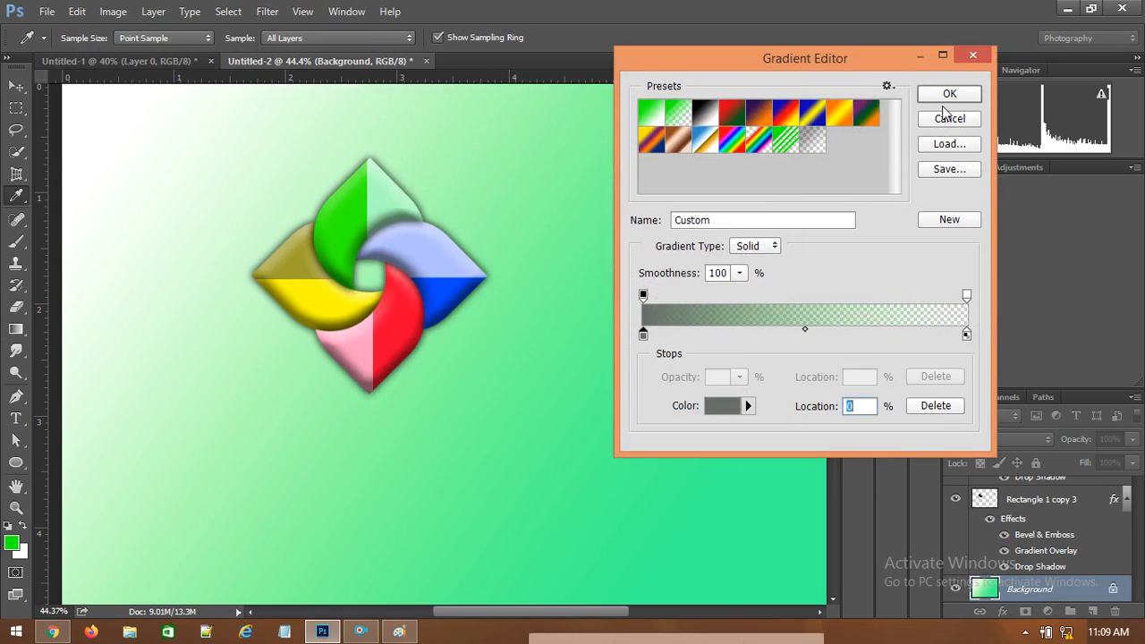
{"action": "left_click", "coordinate": [949, 94]}
{"action": "left_click_drag", "start_coordinate": [124, 158], "coordinate": [480, 472]}
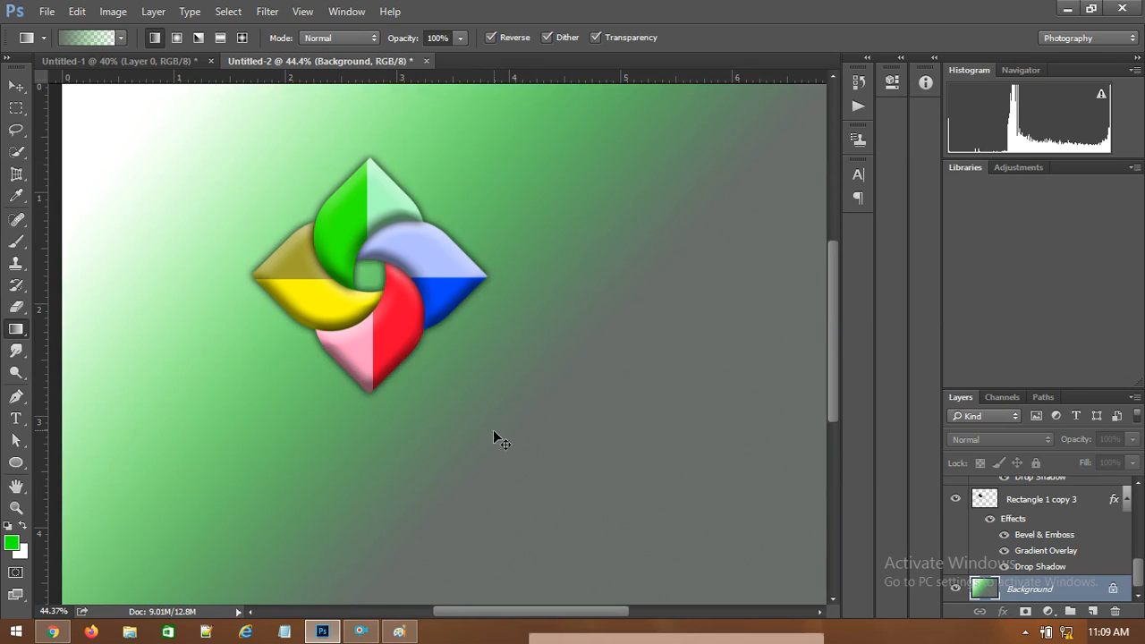
- Undo both background gradients, try the grey-green diagonal gradient once more on the white Background and undo it
{"action": "key", "text": "ctrl+alt+z"}
{"action": "key", "text": "ctrl+alt+z"}
{"action": "left_click_drag", "start_coordinate": [218, 180], "coordinate": [539, 513]}
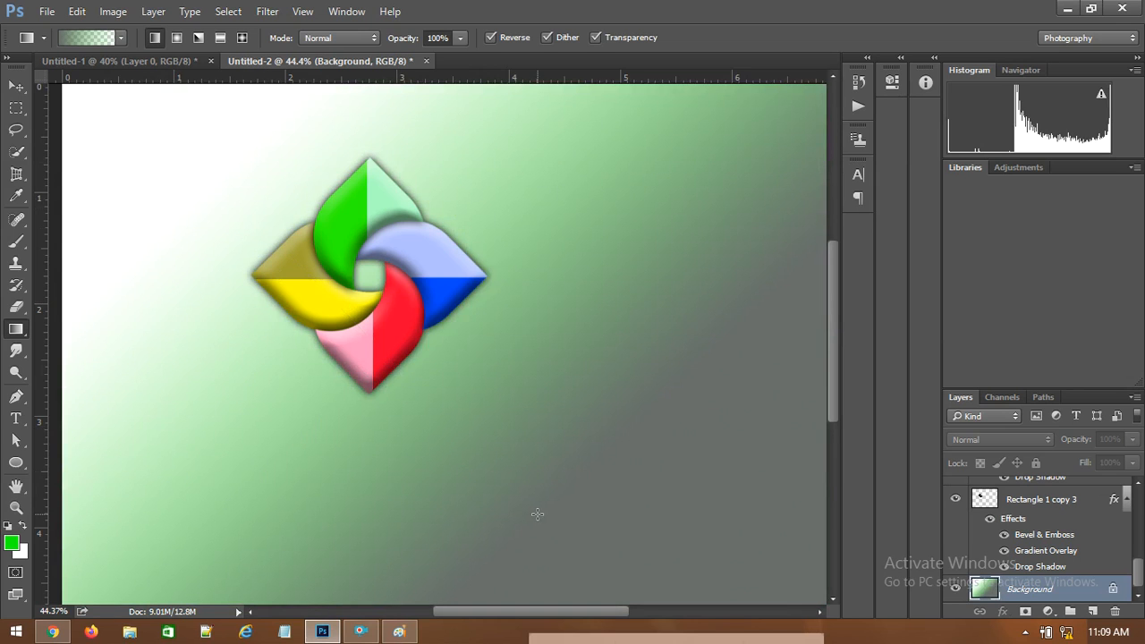
{"action": "key", "text": "ctrl+alt+z"}
- Set the gradient's start stop to pale mint caffe3 and draw the gradient diagonally from upper left to lower right across the Background layer
{"action": "left_click", "coordinate": [89, 41]}
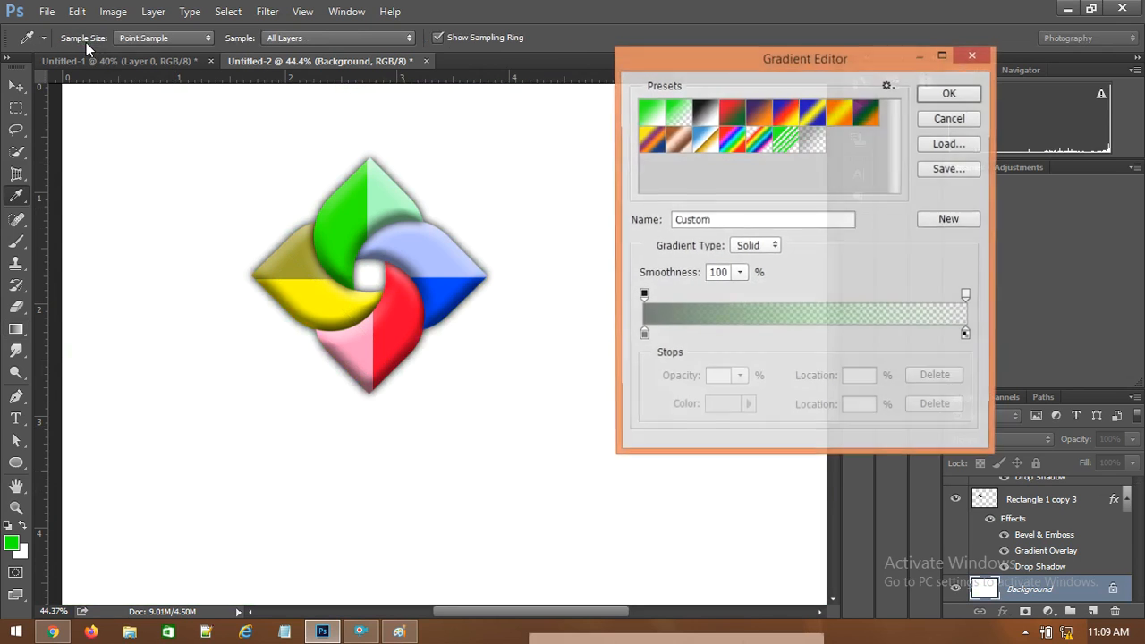
{"action": "double_click", "coordinate": [641, 334]}
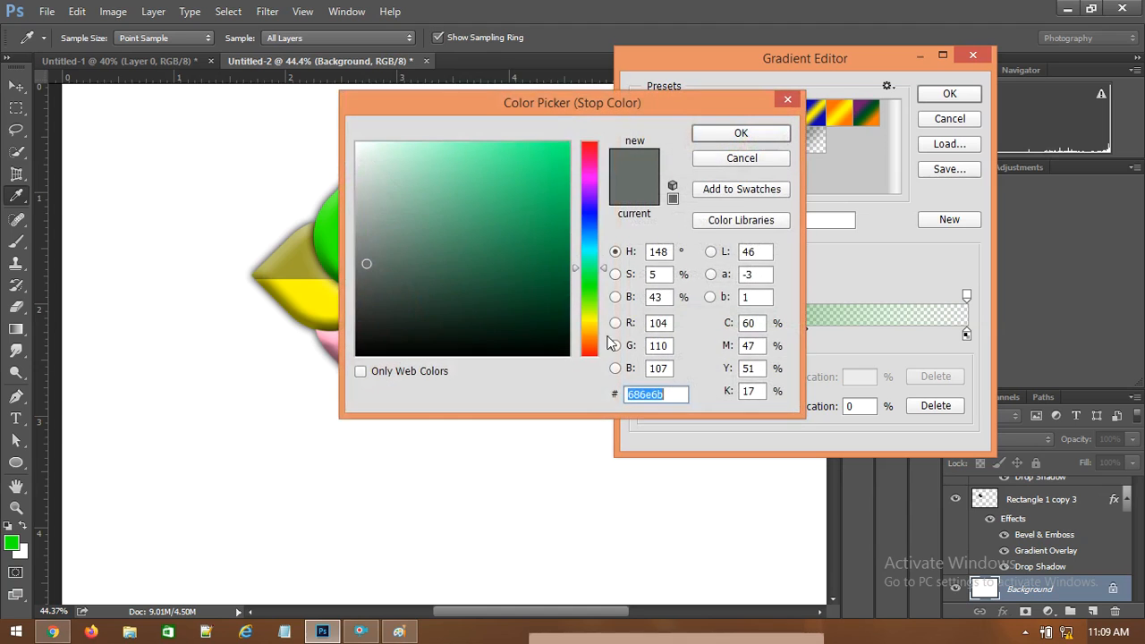
{"action": "left_click", "coordinate": [400, 143]}
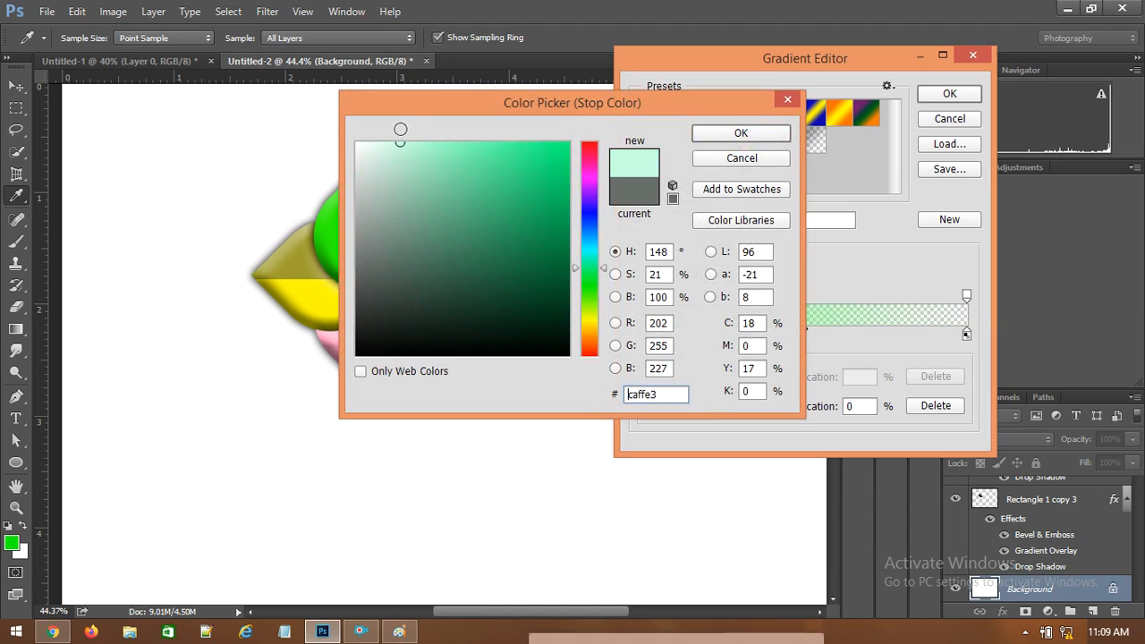
{"action": "left_click_drag", "start_coordinate": [540, 117], "coordinate": [688, 251]}
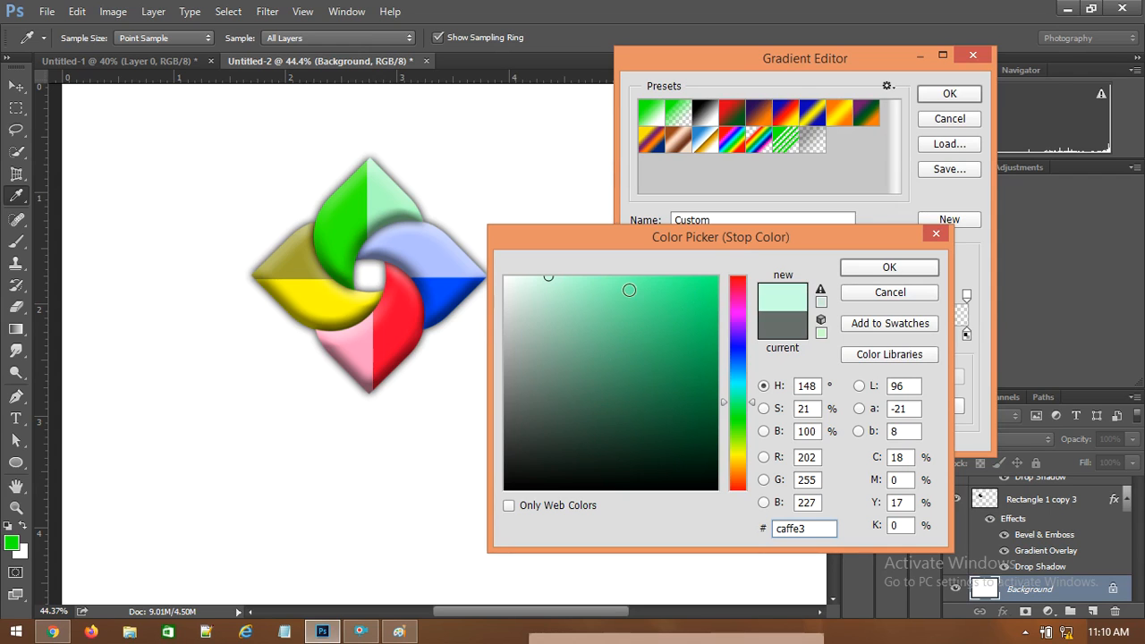
{"action": "left_click", "coordinate": [889, 267]}
{"action": "left_click", "coordinate": [949, 93]}
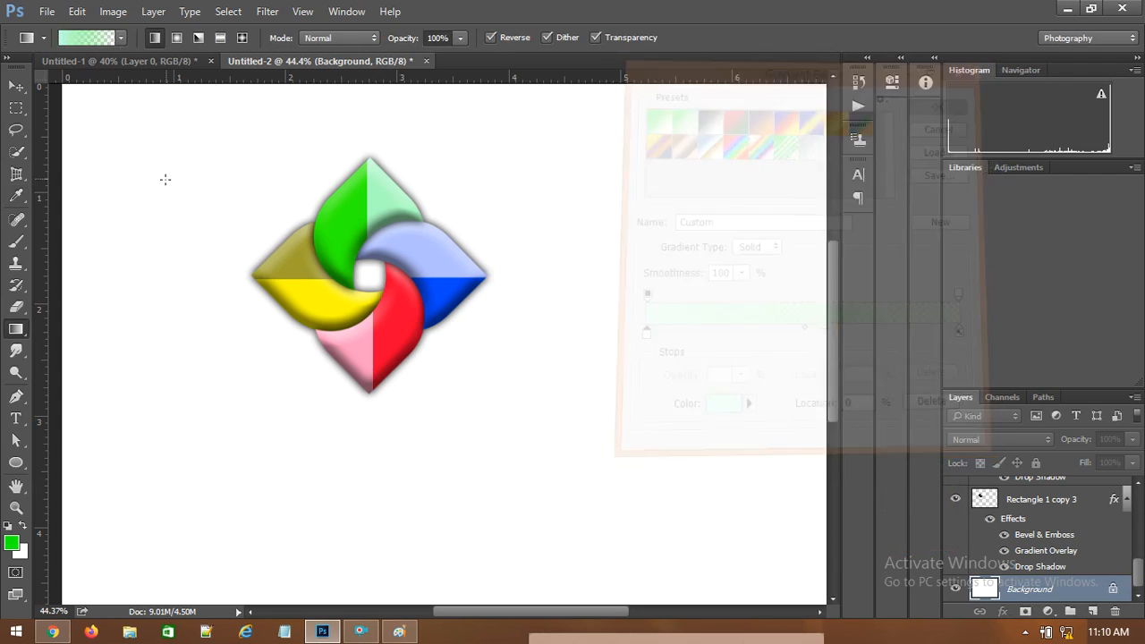
{"action": "left_click_drag", "start_coordinate": [205, 163], "coordinate": [686, 538]}
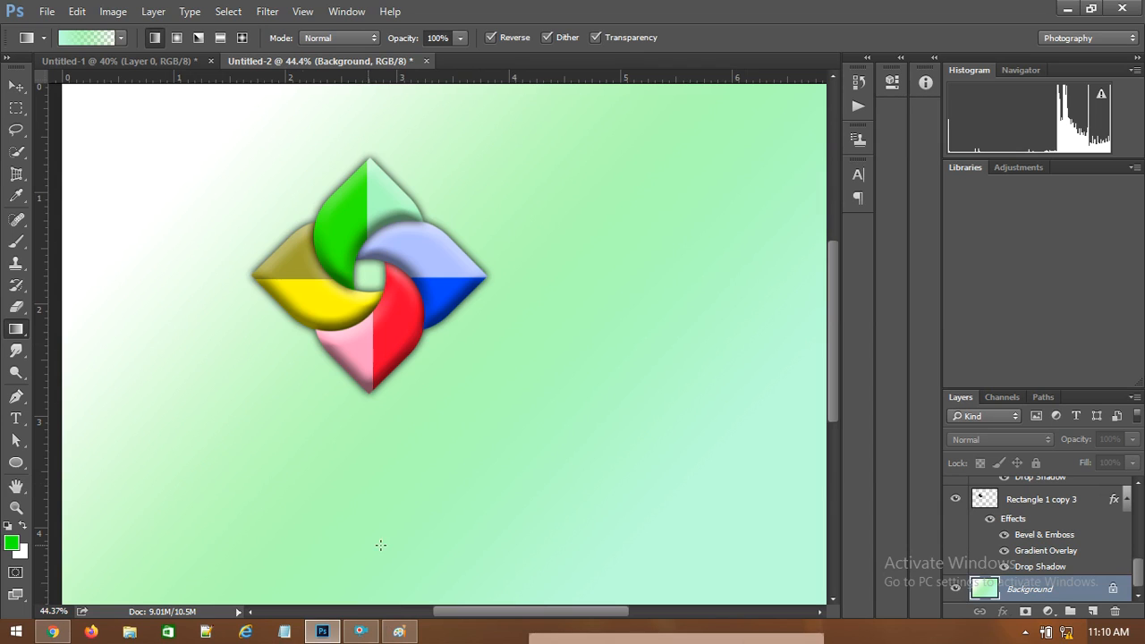
{"action": "left_click", "coordinate": [361, 631]}
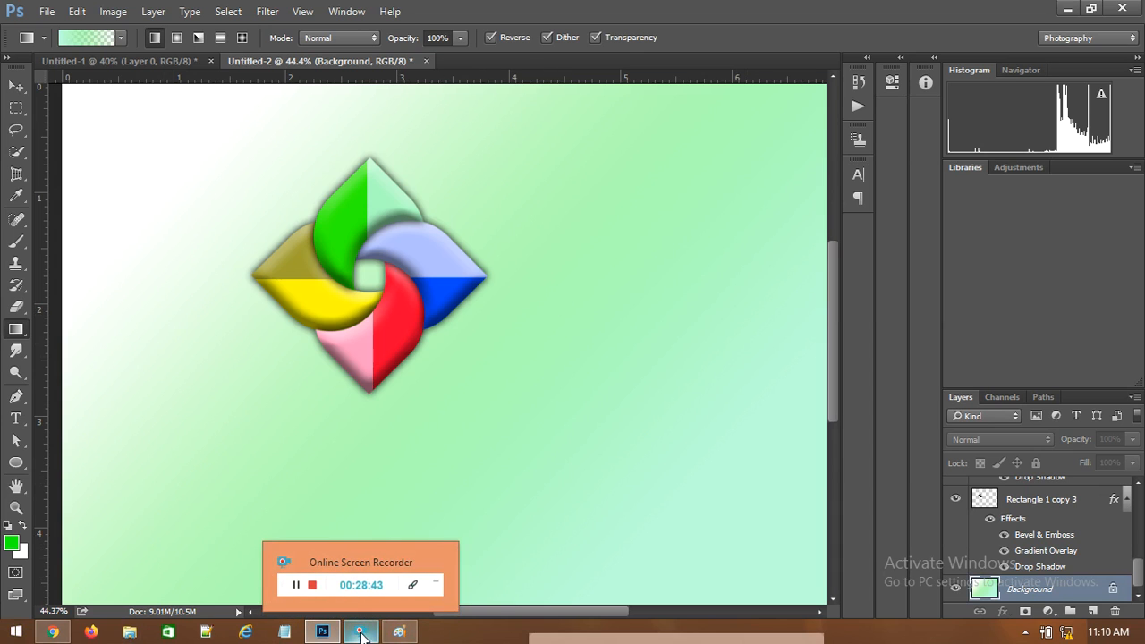
{"action": "left_click", "coordinate": [360, 637]}
{"action": "left_click_drag", "start_coordinate": [541, 638], "coordinate": [600, 511]}
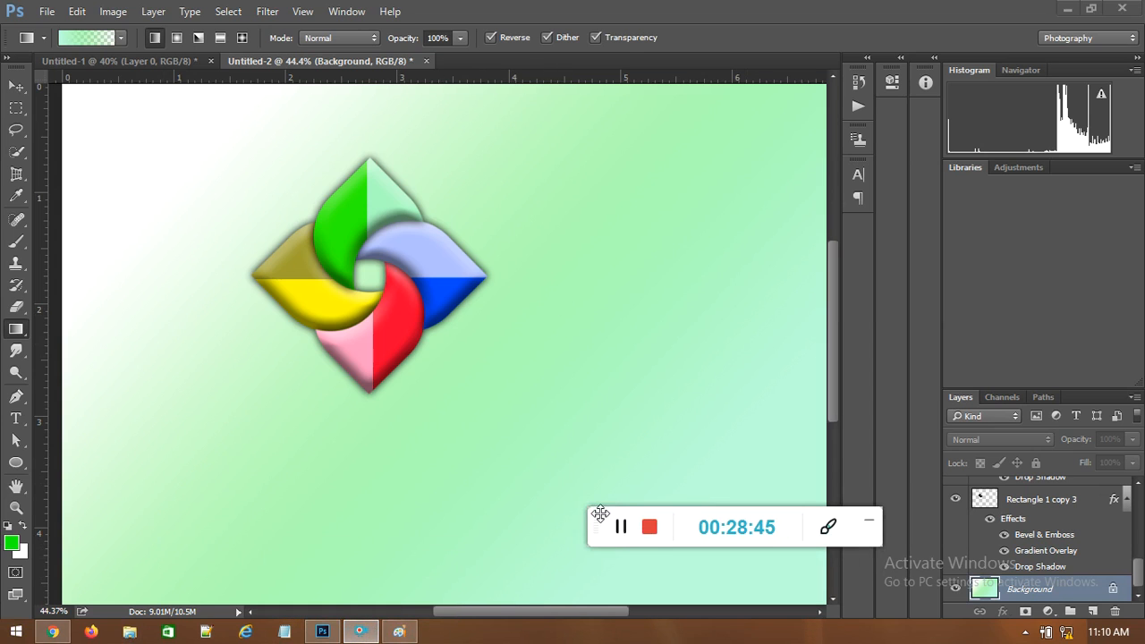